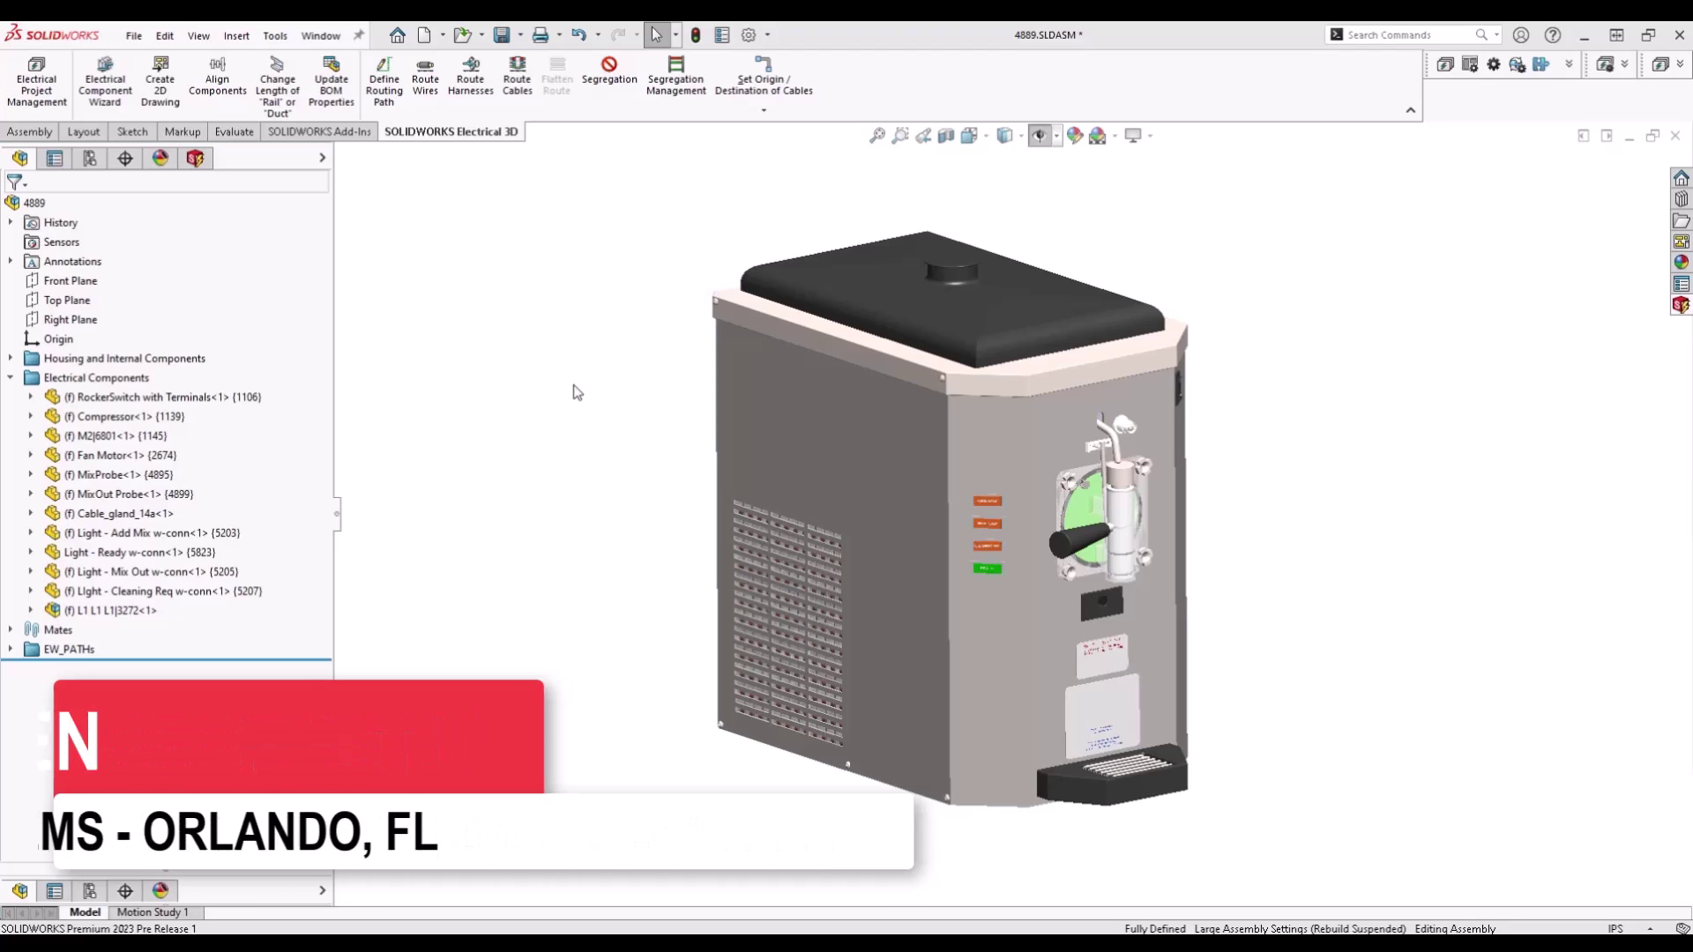
Hide the dispenser's outer housing panels in the 3D assembly and select the cylindrical beater motor inside to inspect it
mouse_move(649, 435)
middle_mouse_down()
mouse_move(510, 460)
mouse_move(638, 457)
mouse_move(559, 426)
mouse_move(623, 400)
mouse_move(650, 401)
mouse_move(564, 435)
mouse_move(650, 412)
middle_mouse_up()
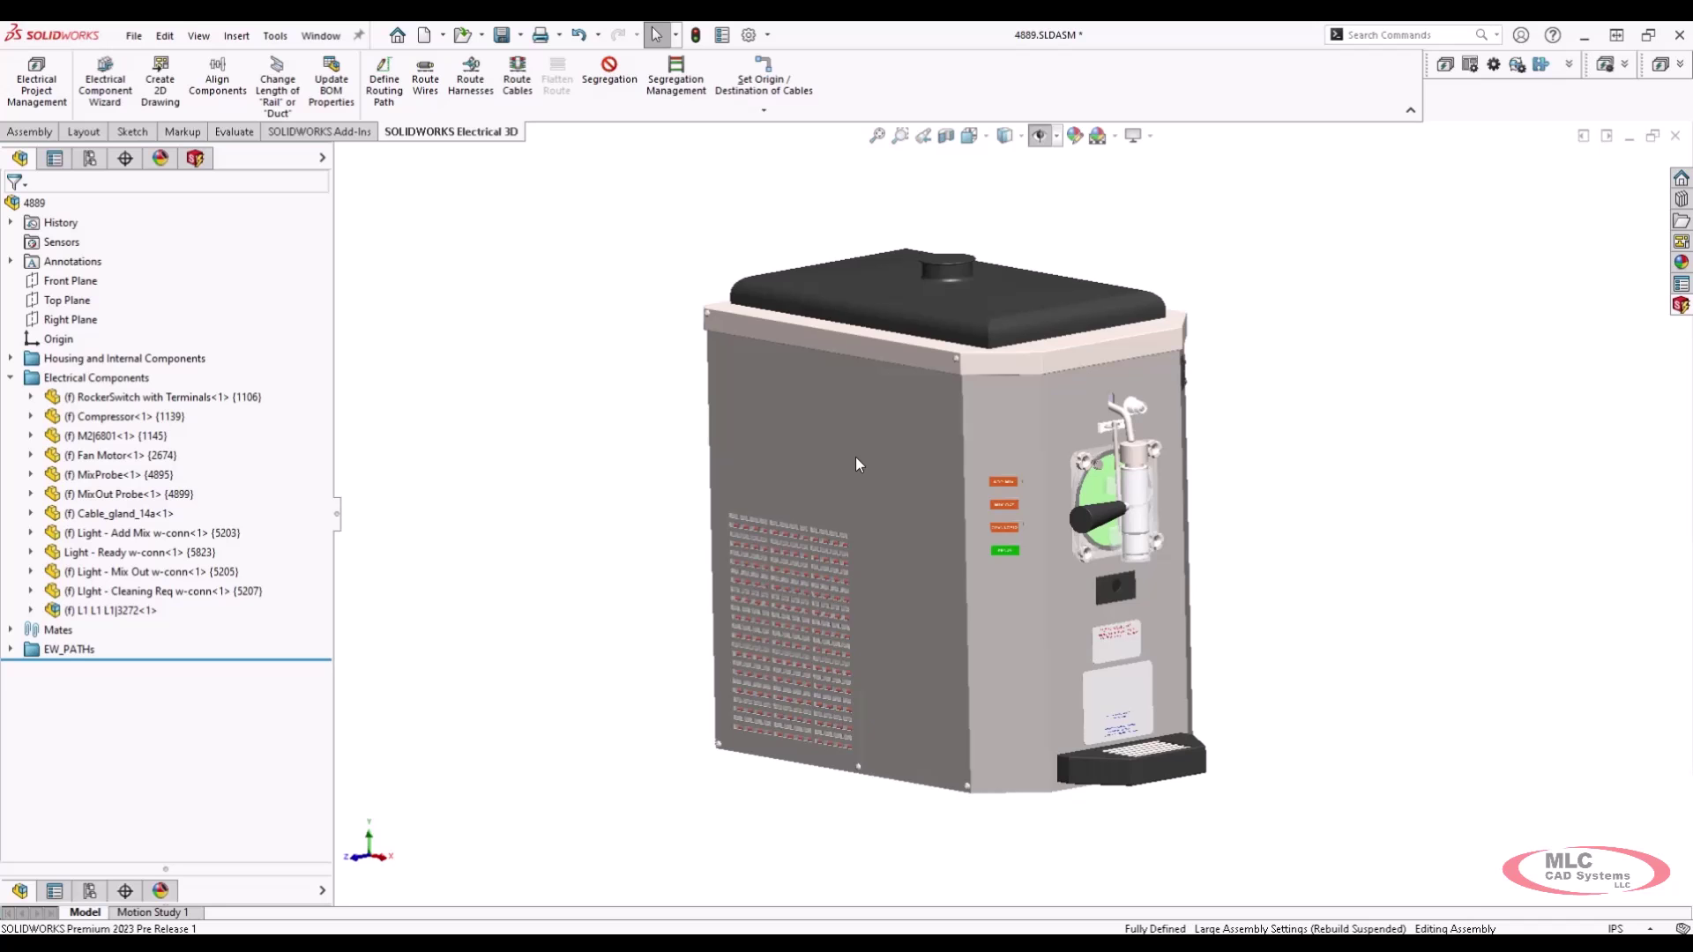
key("Tab")
middle_click_drag(882, 624, 541, 574)
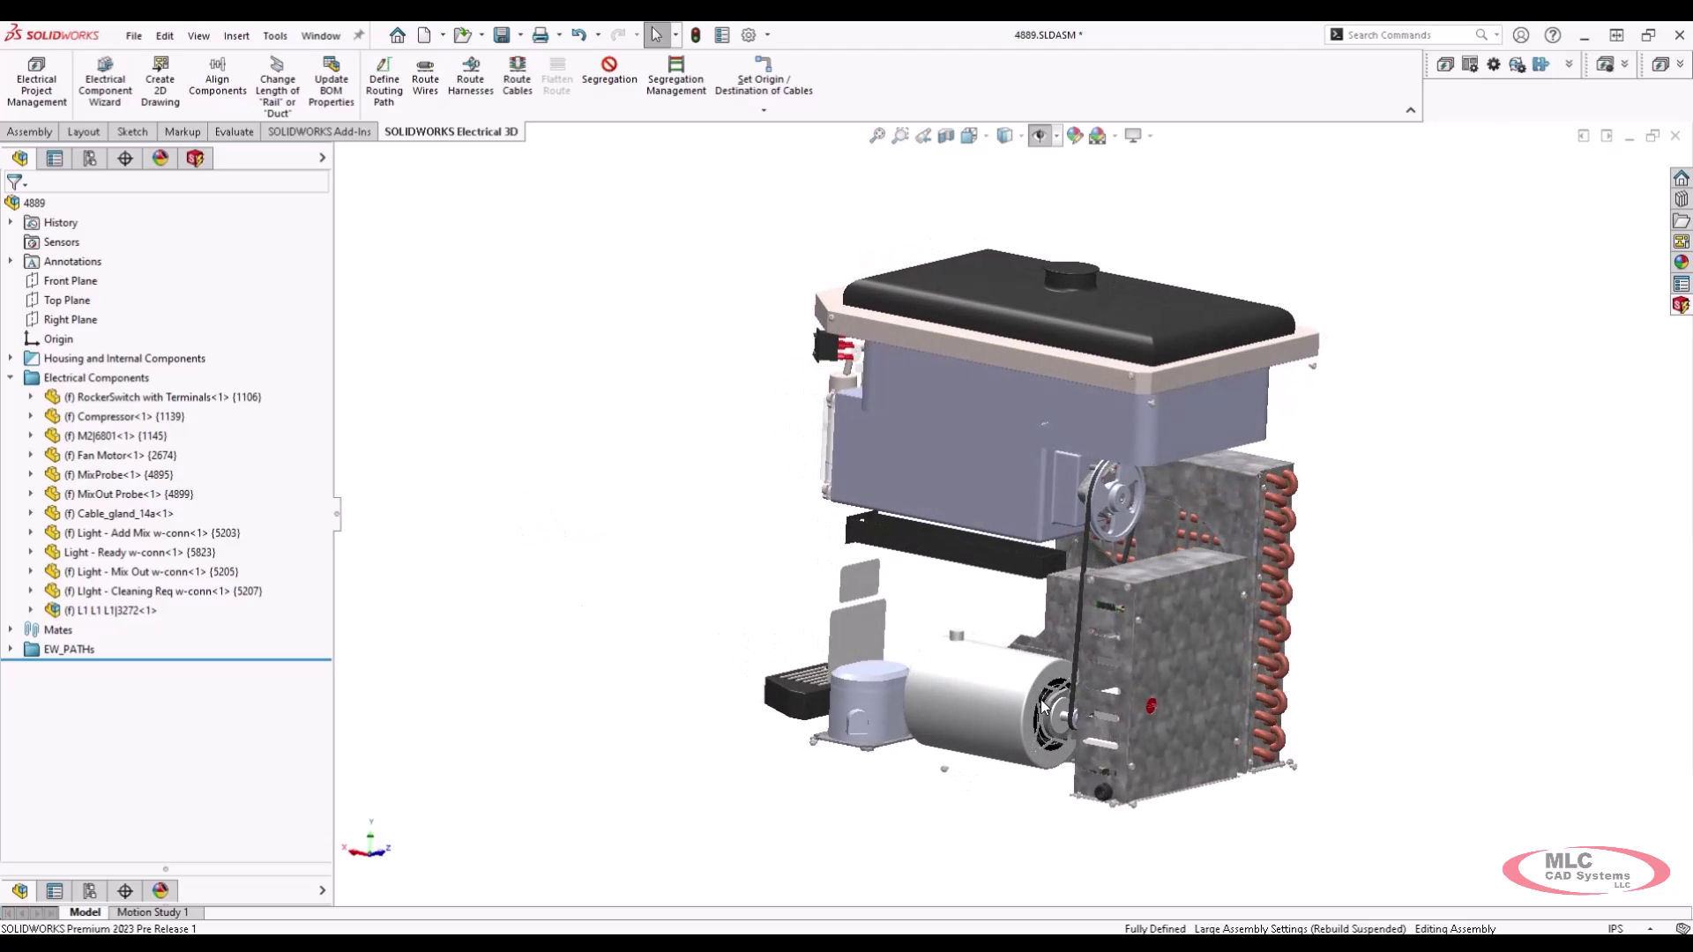
scroll(1043, 705, "down", 3)
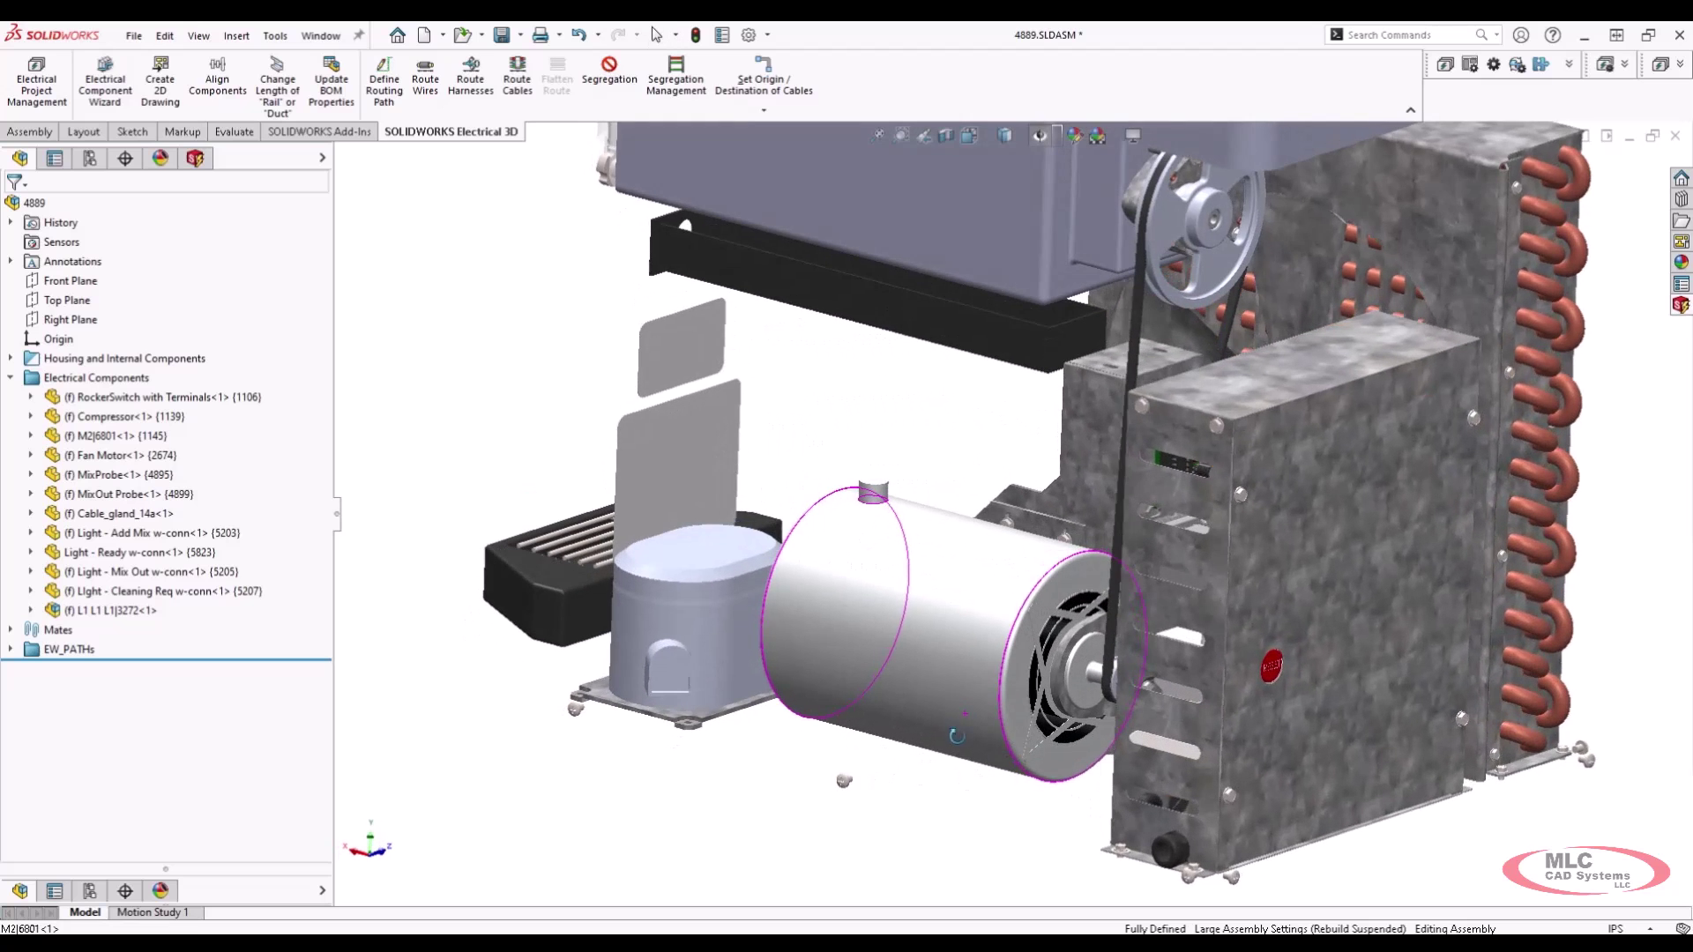
middle_click_drag(956, 734, 963, 718)
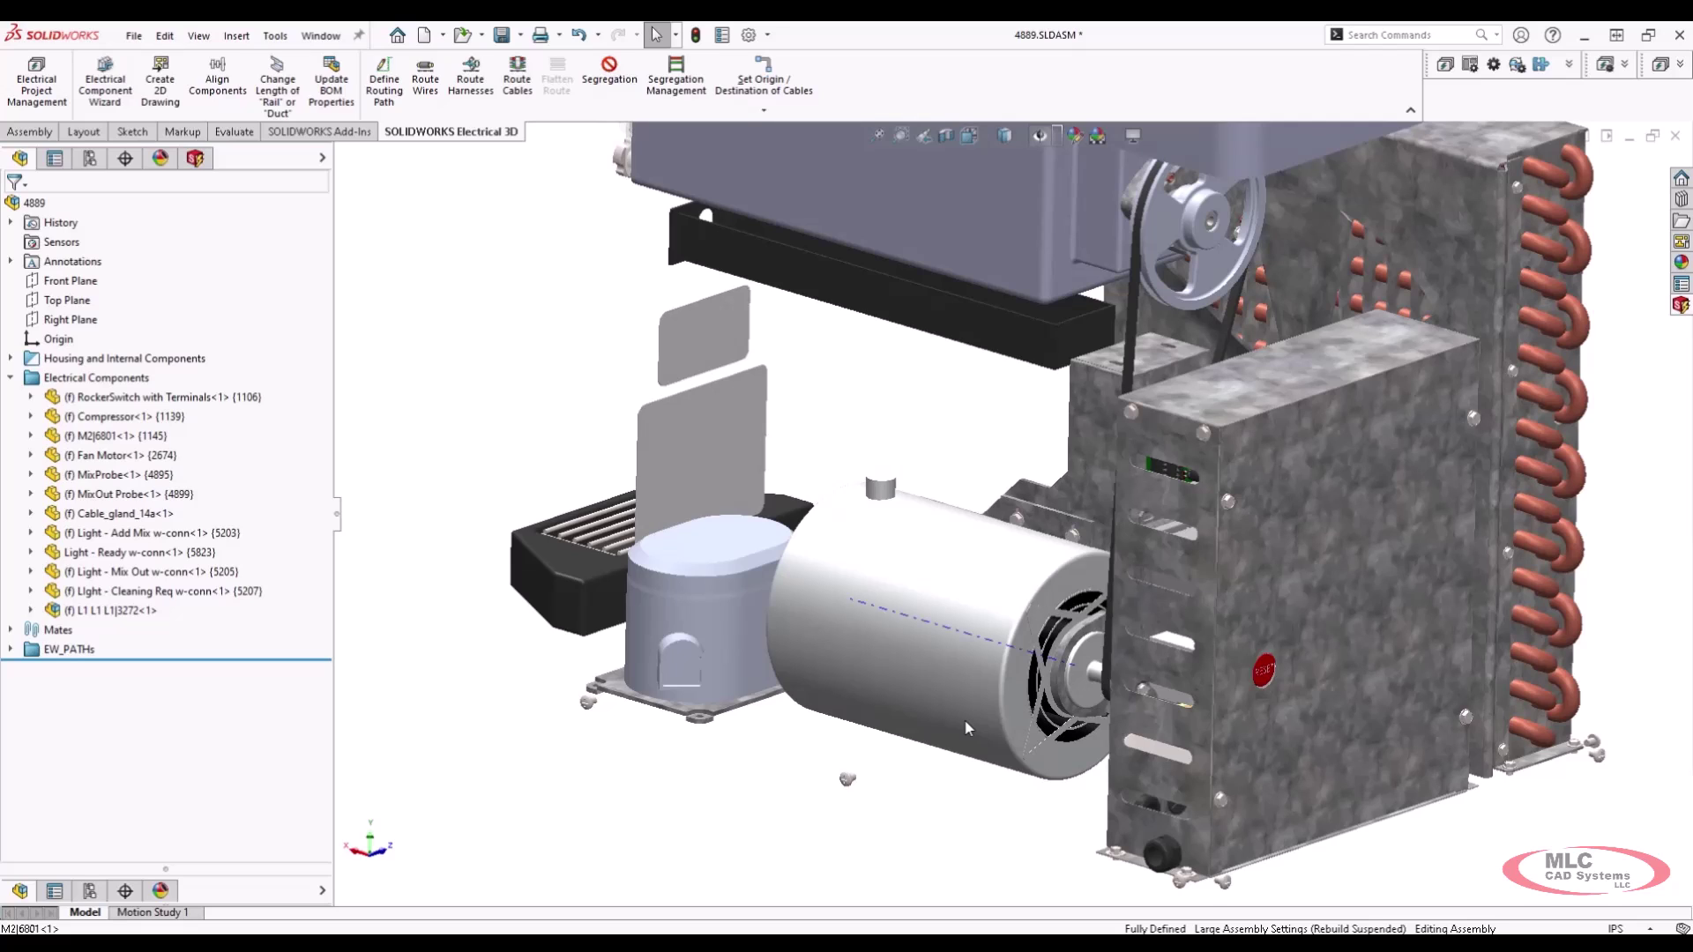
left_click(944, 569)
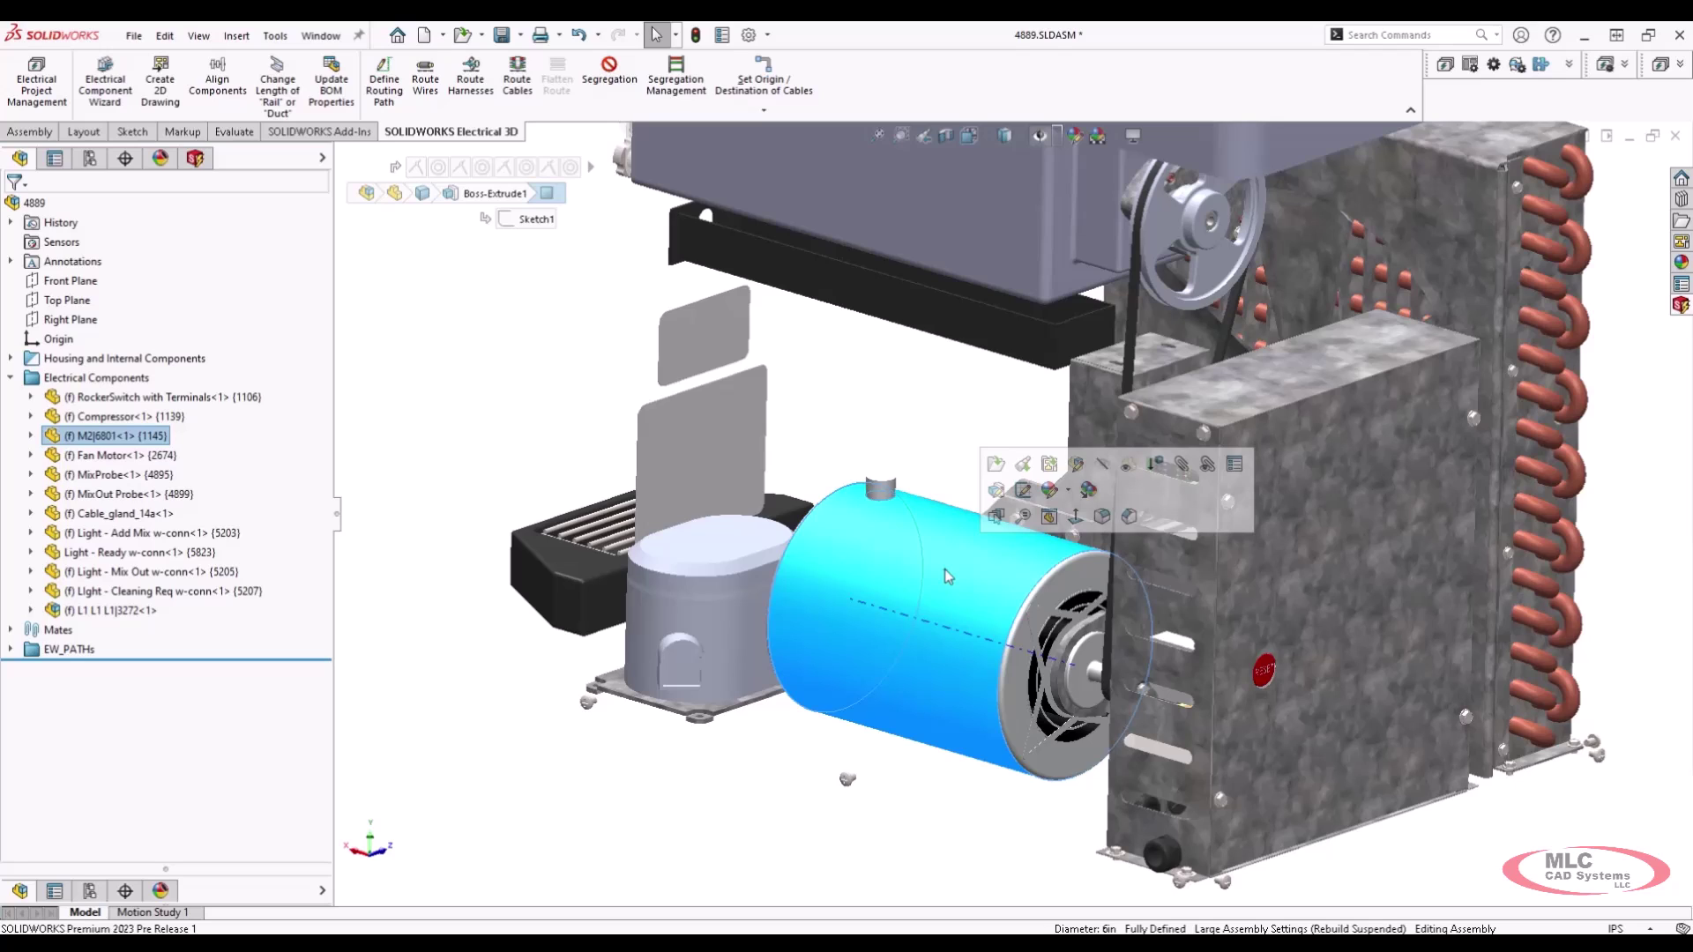
left_click(492, 404)
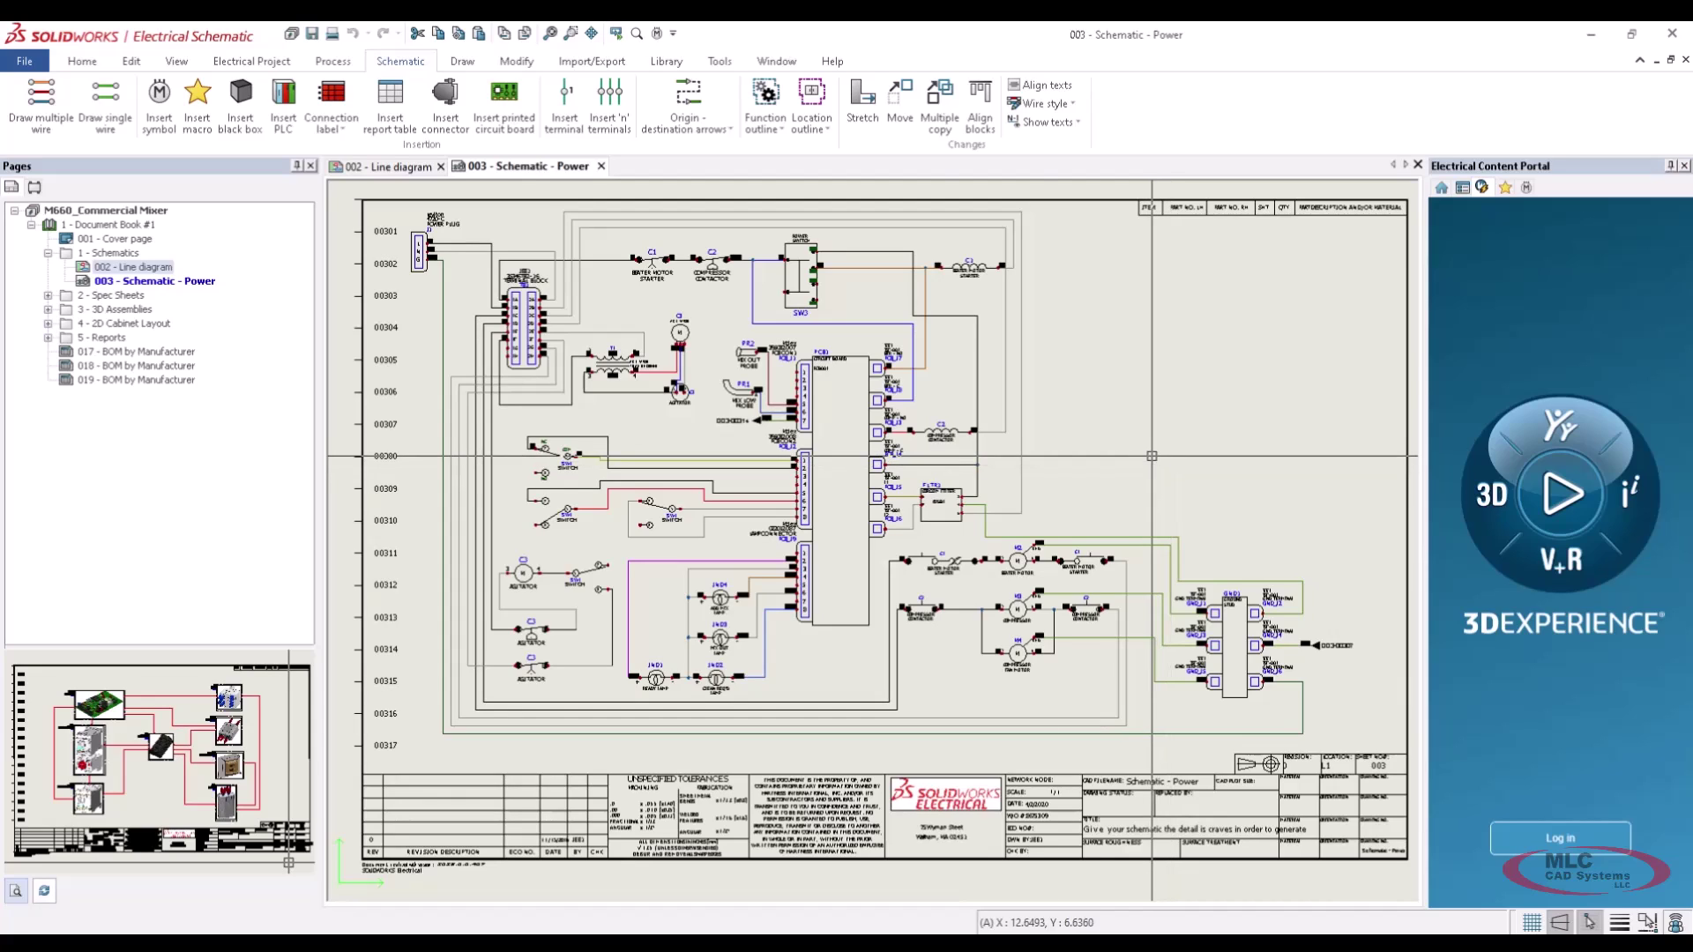
Delete components M2 Beater Motor and C1 Beater Motor Starter from the electrical project, confirming each deletion with its associated symbols
left_click(36, 188)
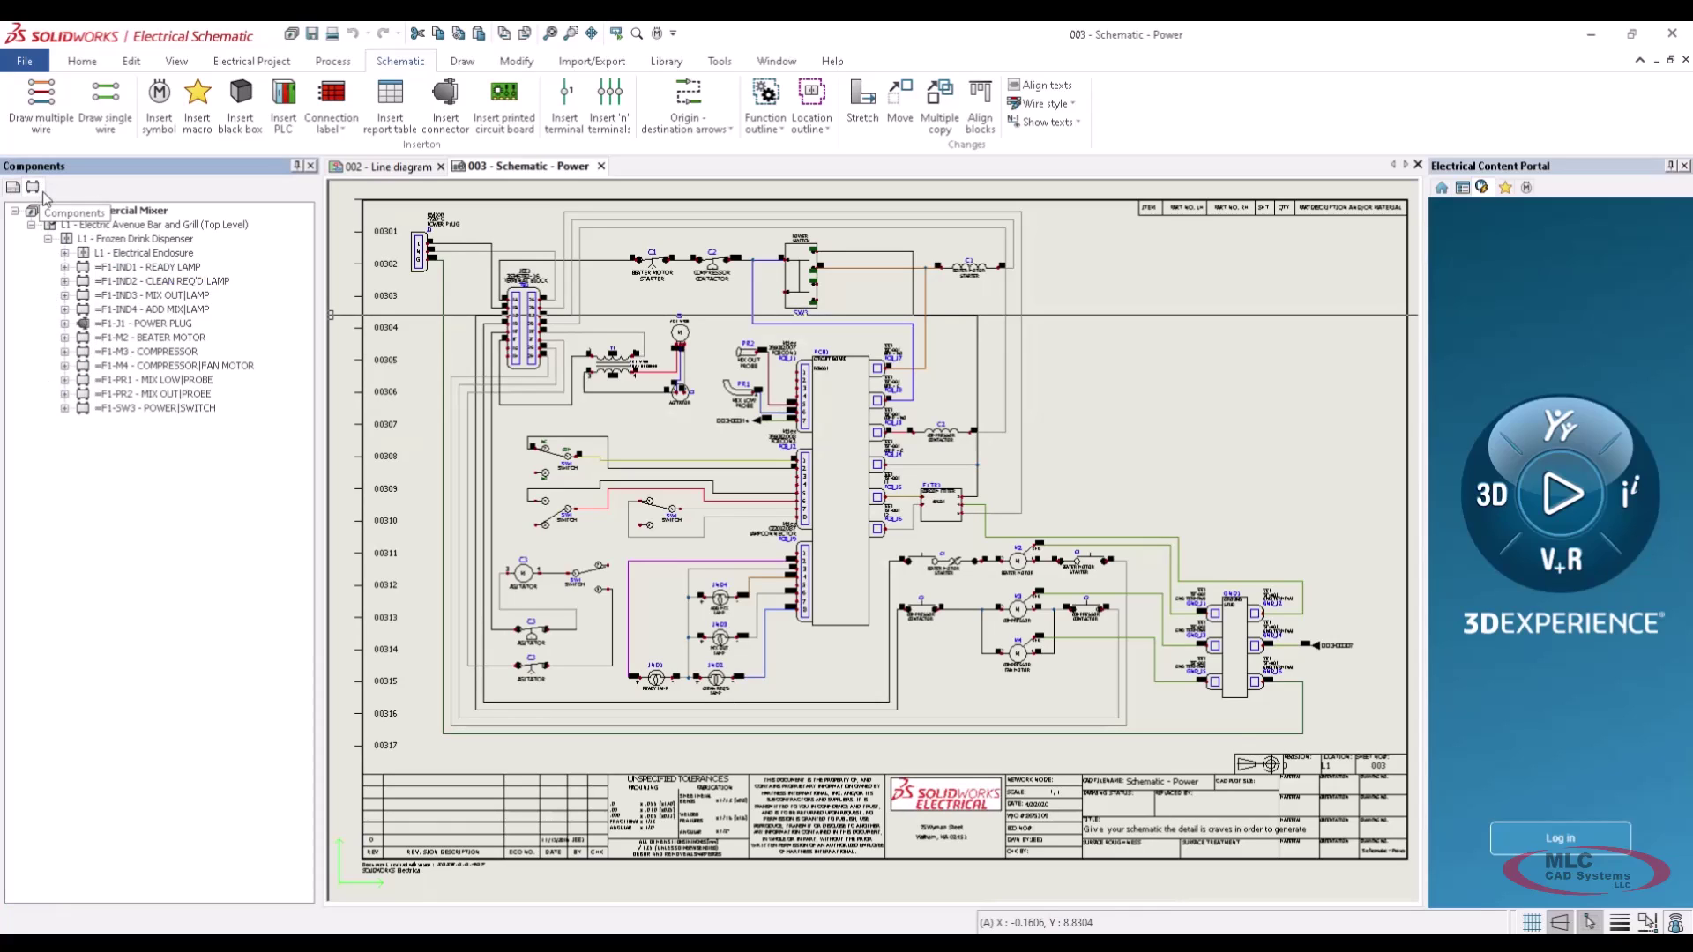
left_click(159, 336)
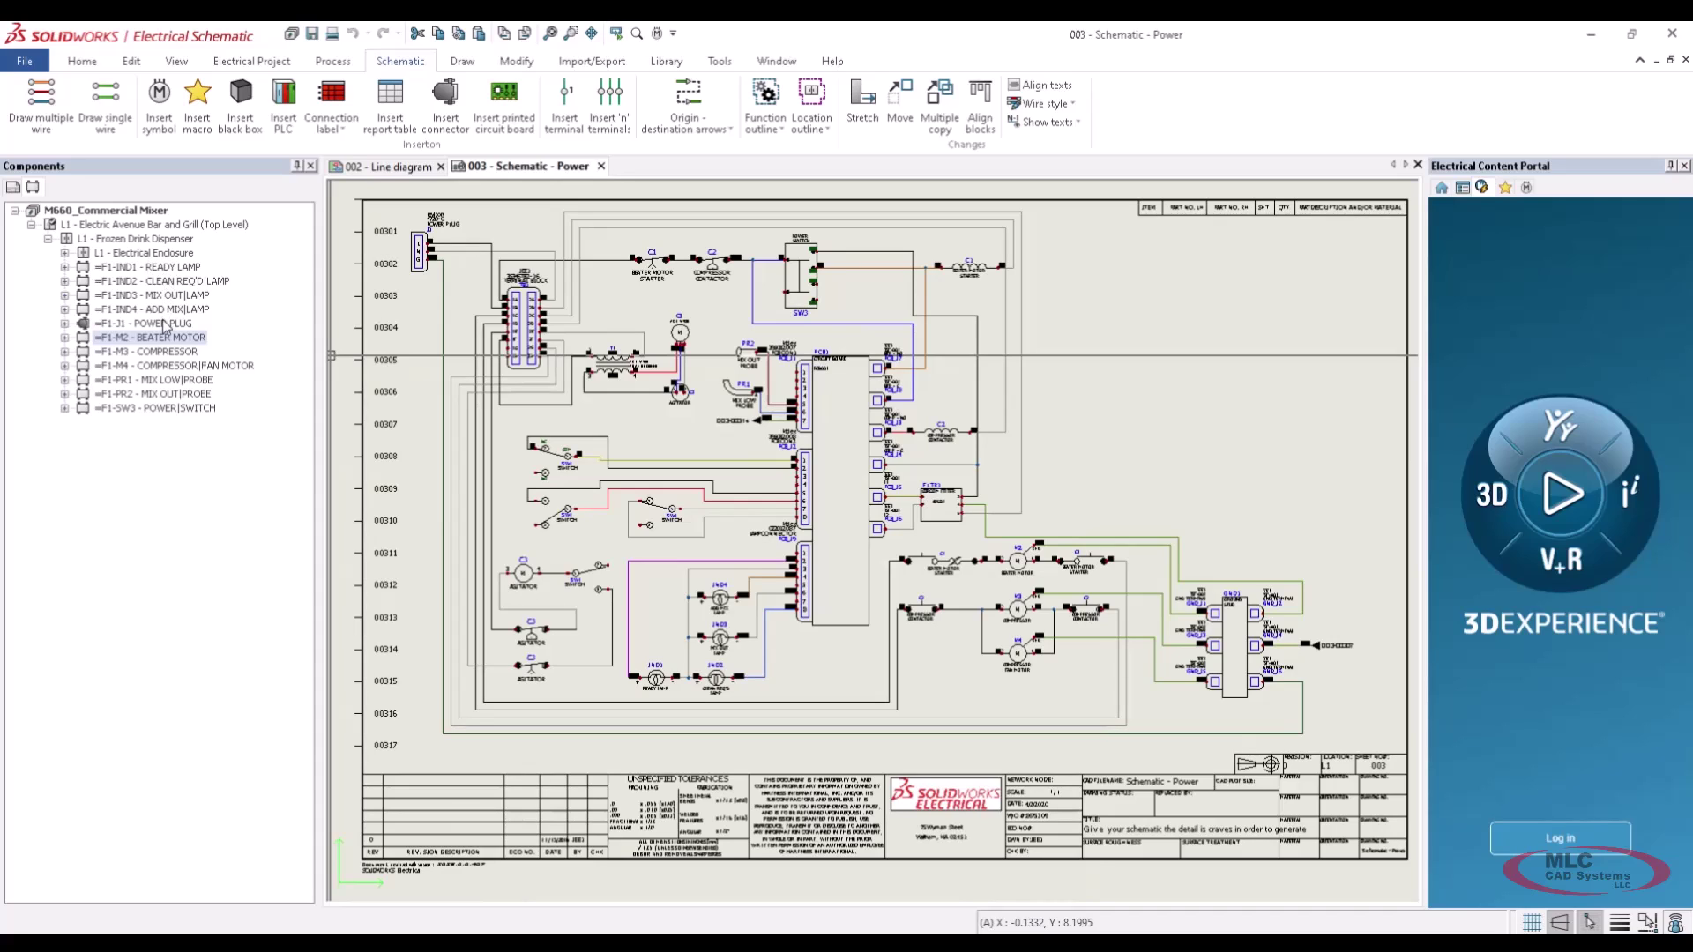
left_click(64, 253)
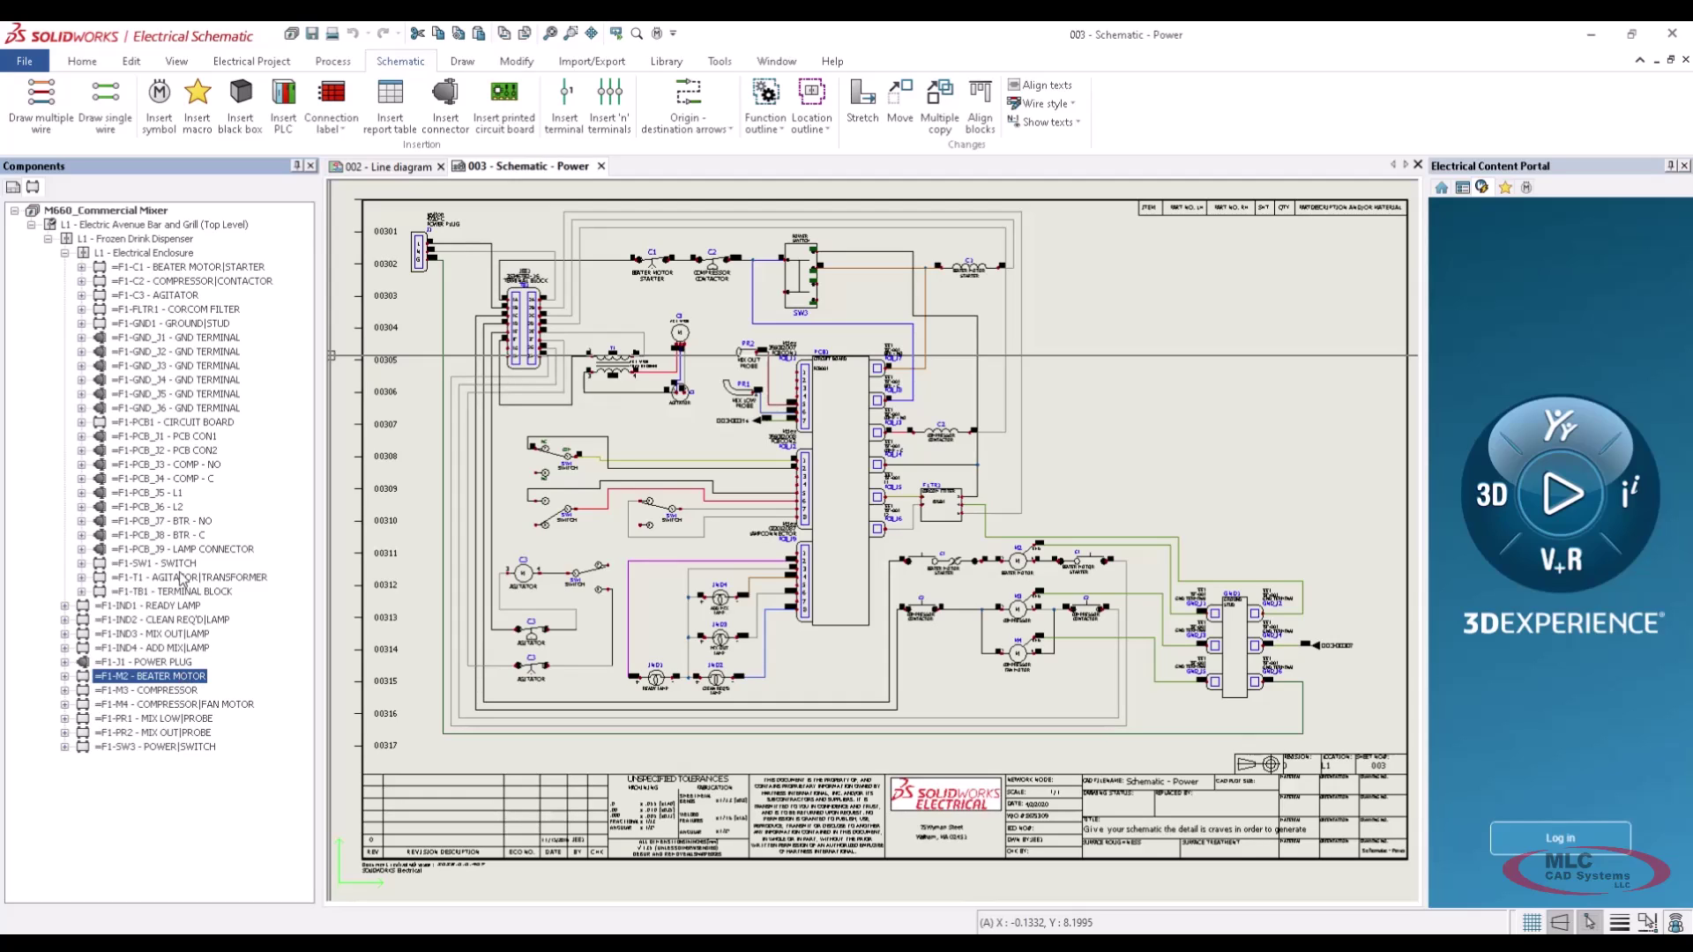
left_click(196, 267, "ctrl")
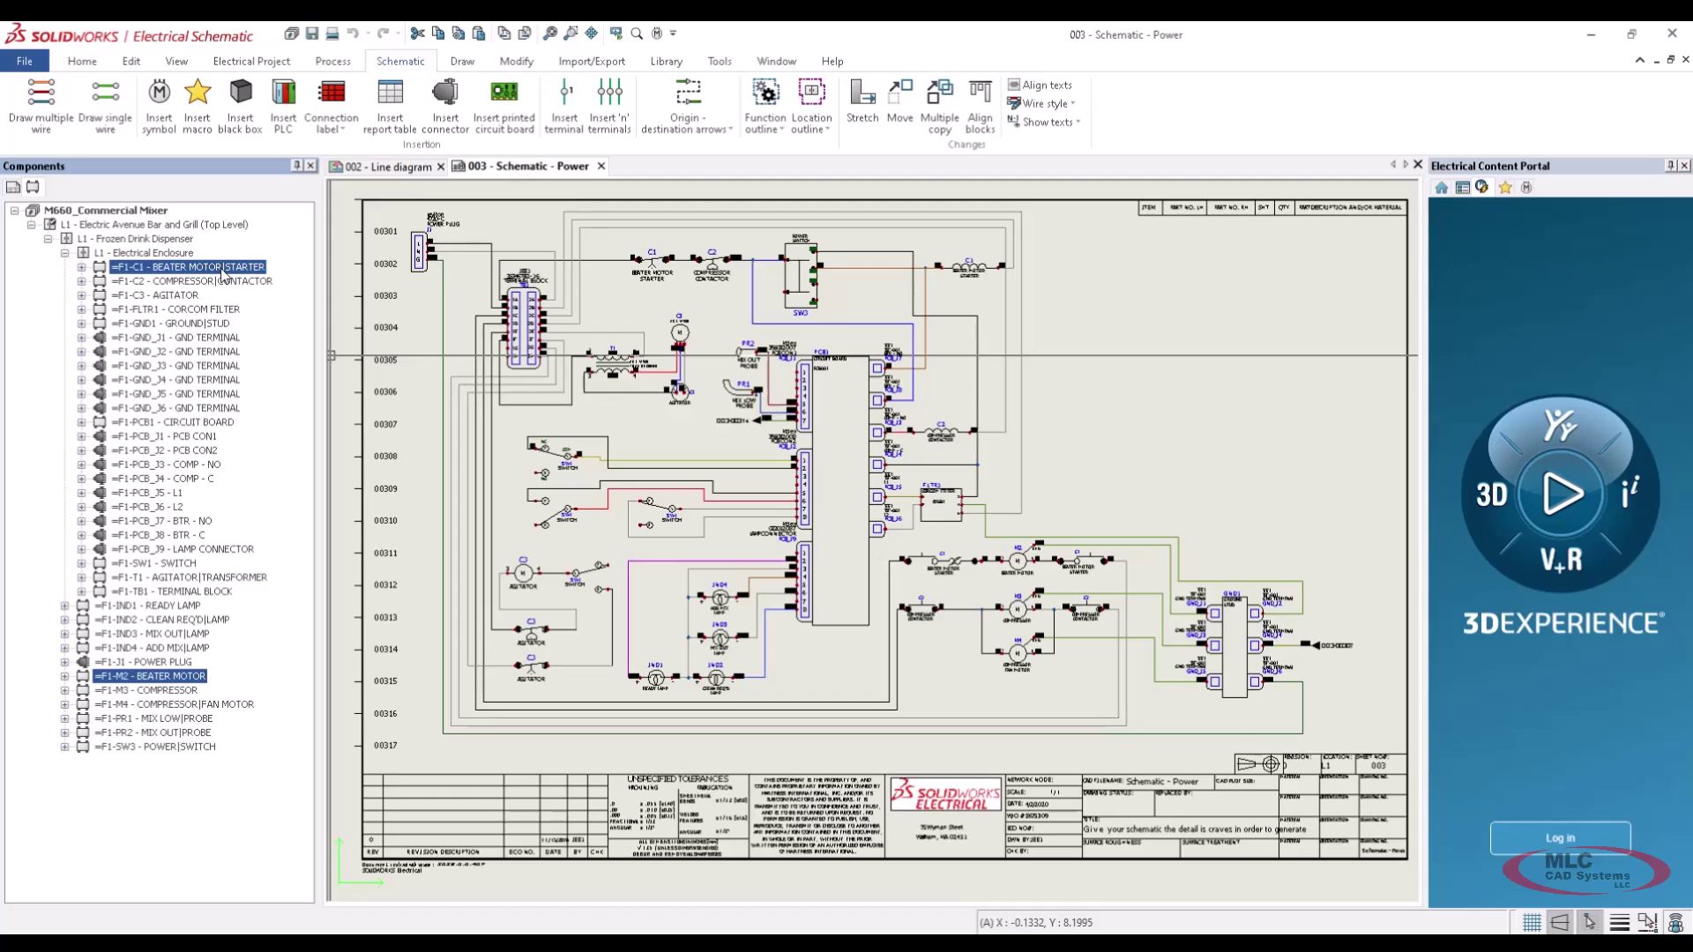
key("Delete")
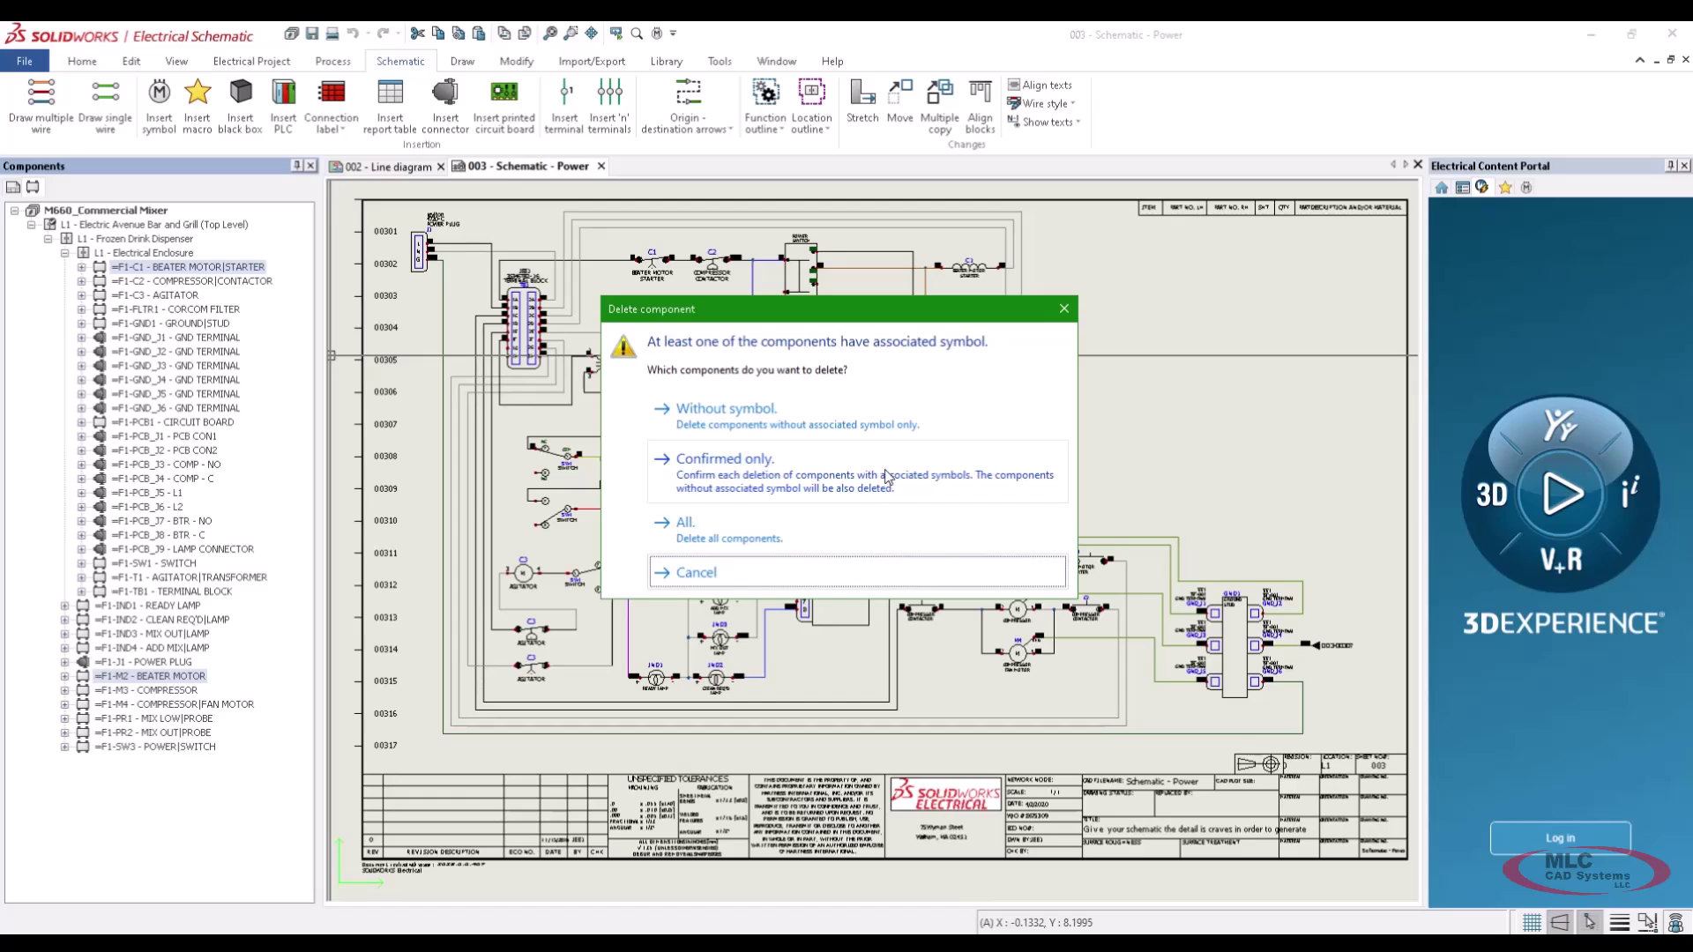
left_click(885, 476)
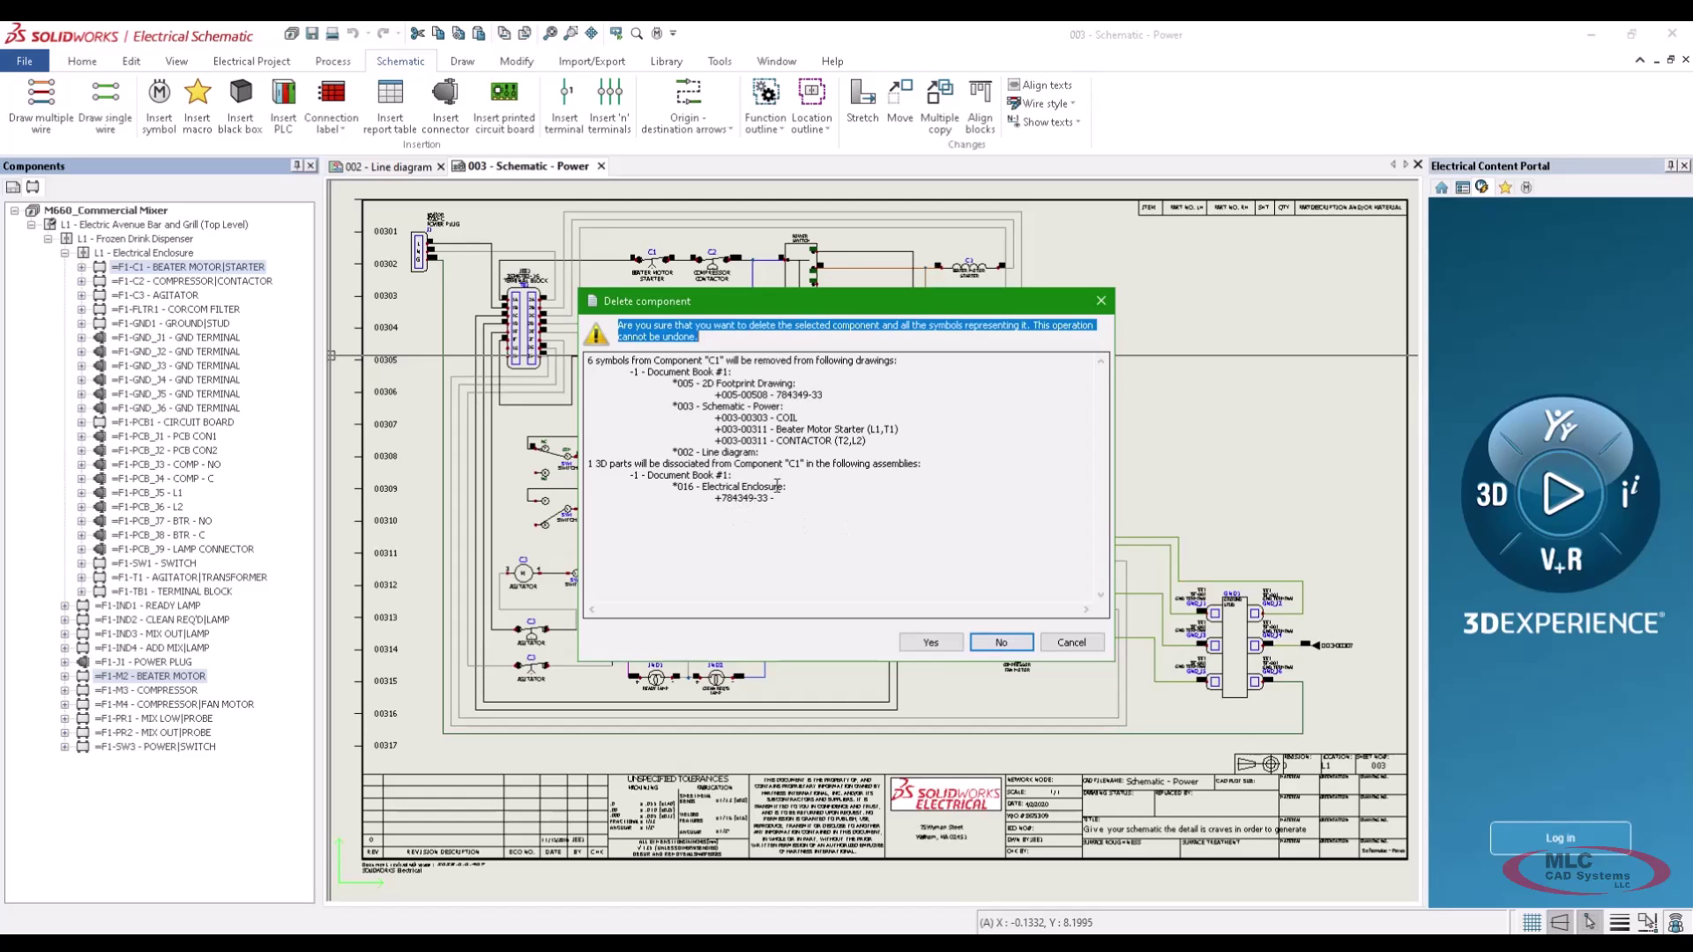
left_click(946, 647)
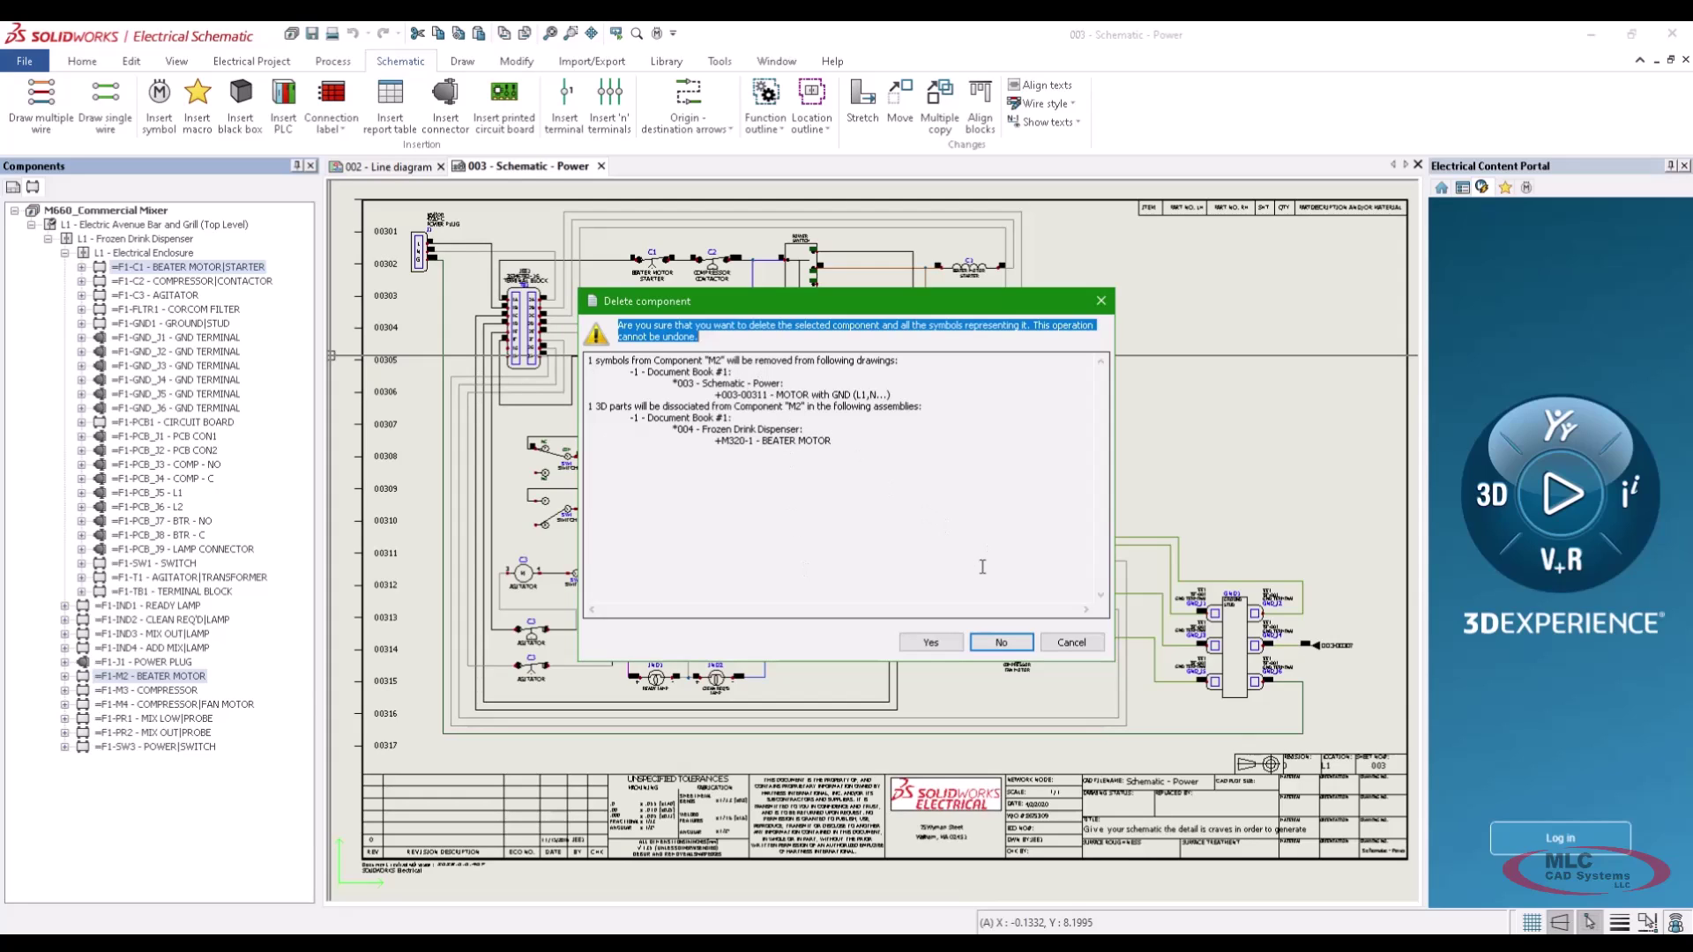
left_click(931, 642)
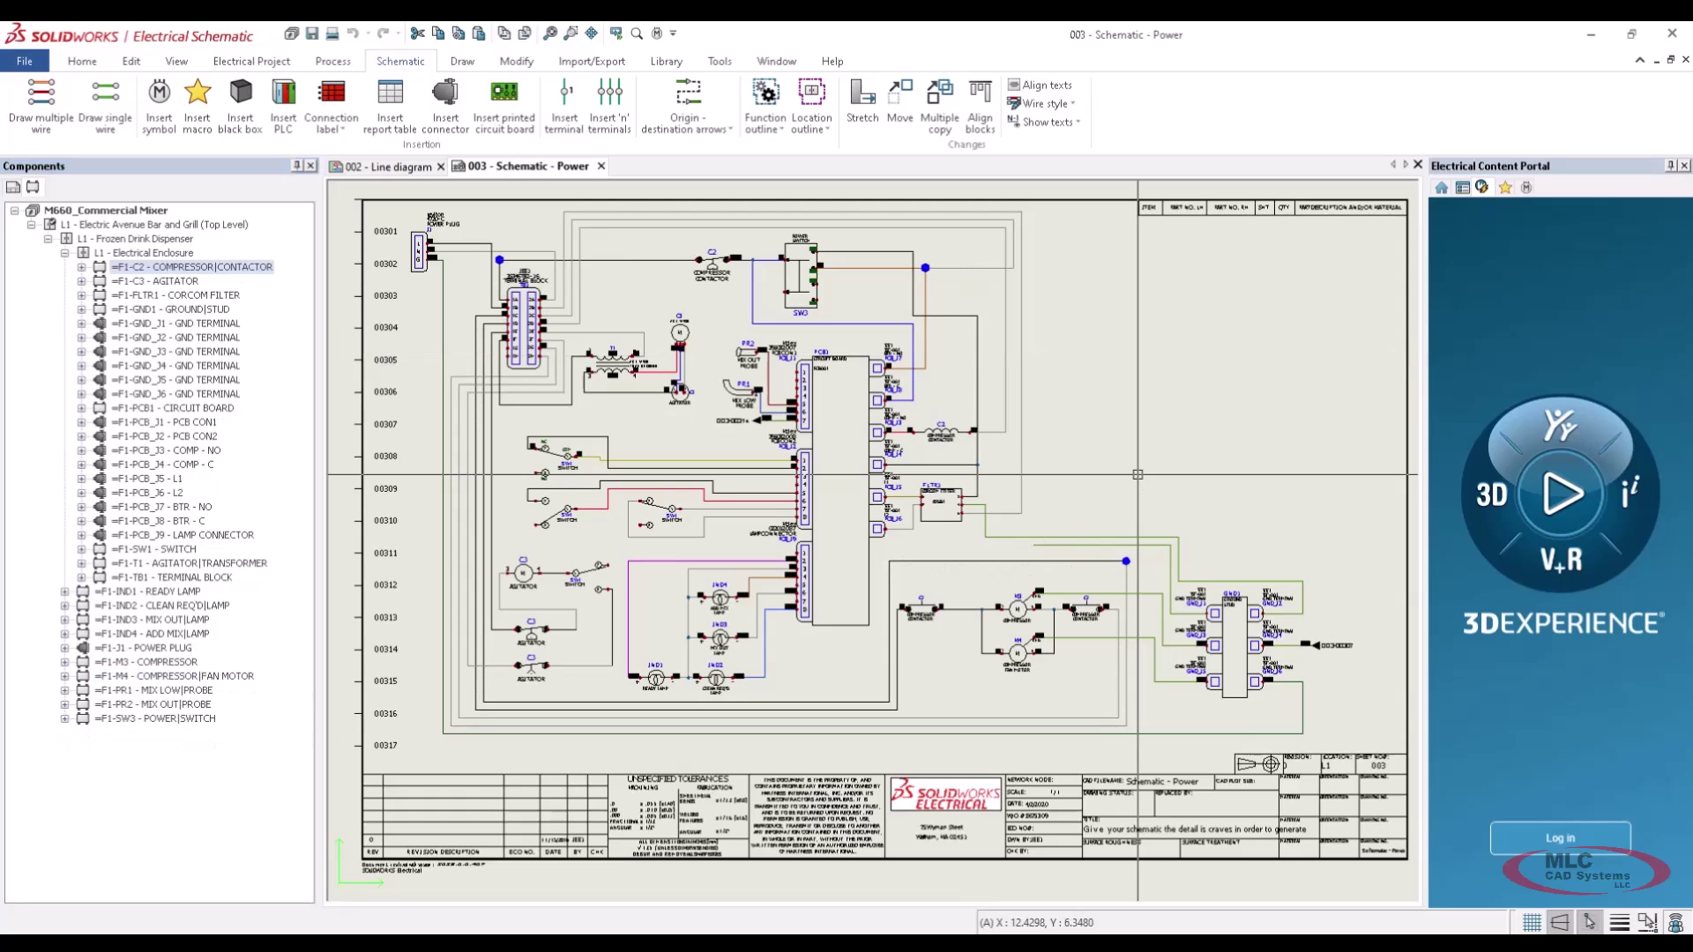
Insert the Motor Start macro into the open wire line above the compressor circuit, using the default paste options
scroll(1139, 602, "up", 2)
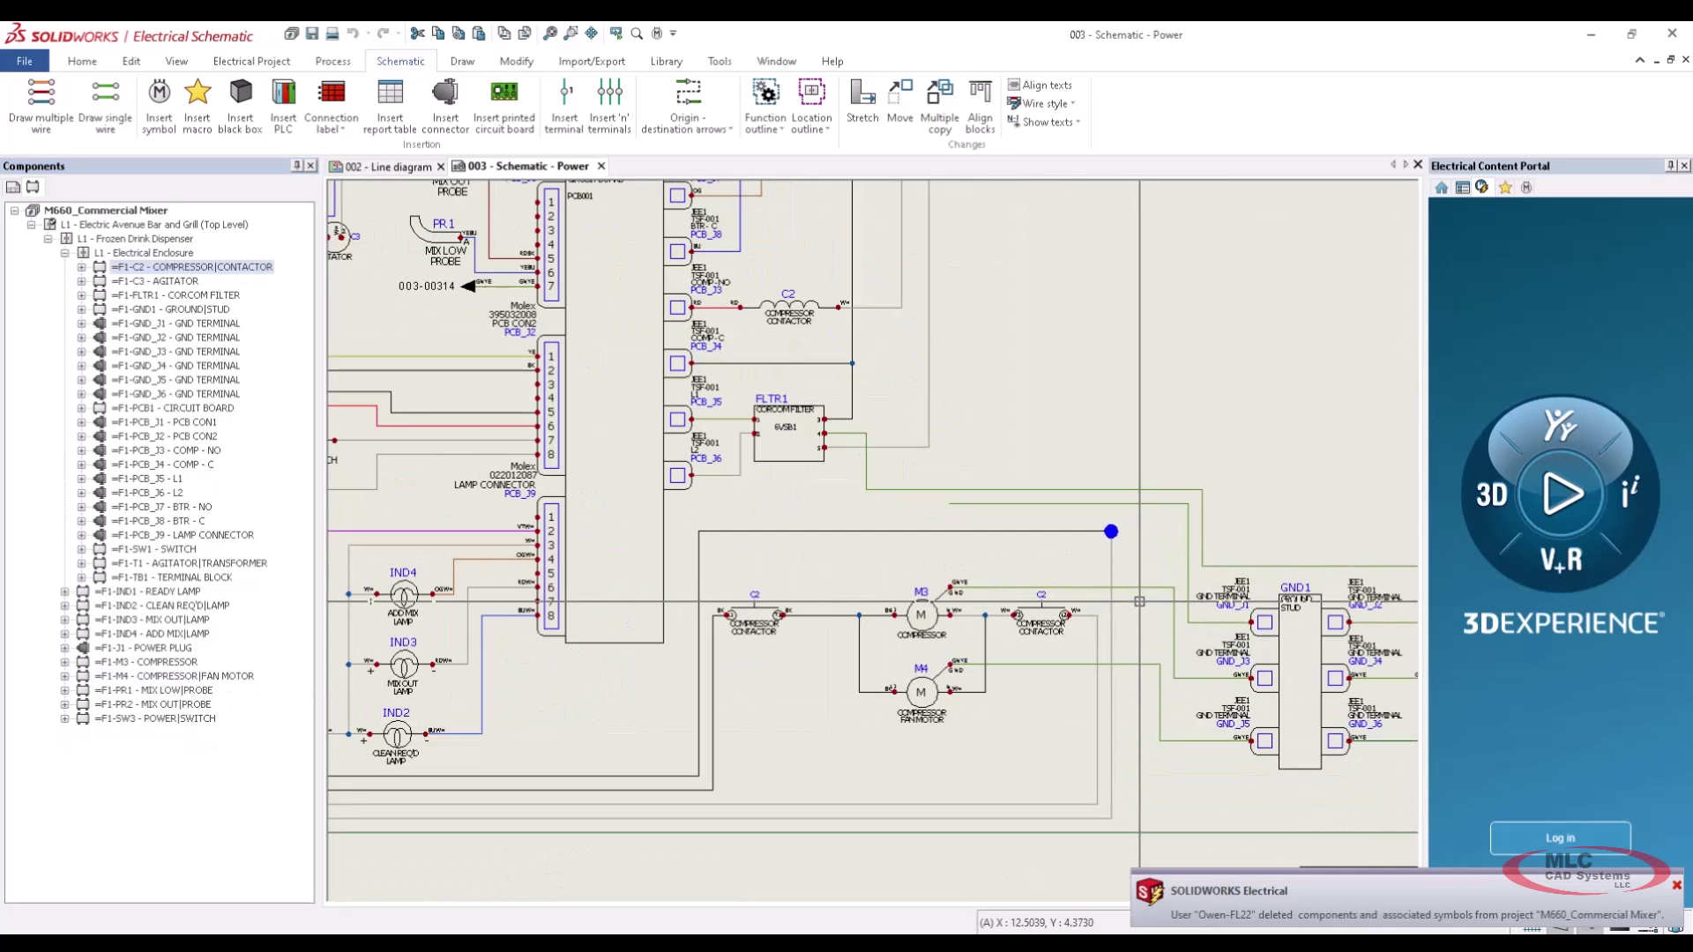
scroll(1139, 601, "up", 2)
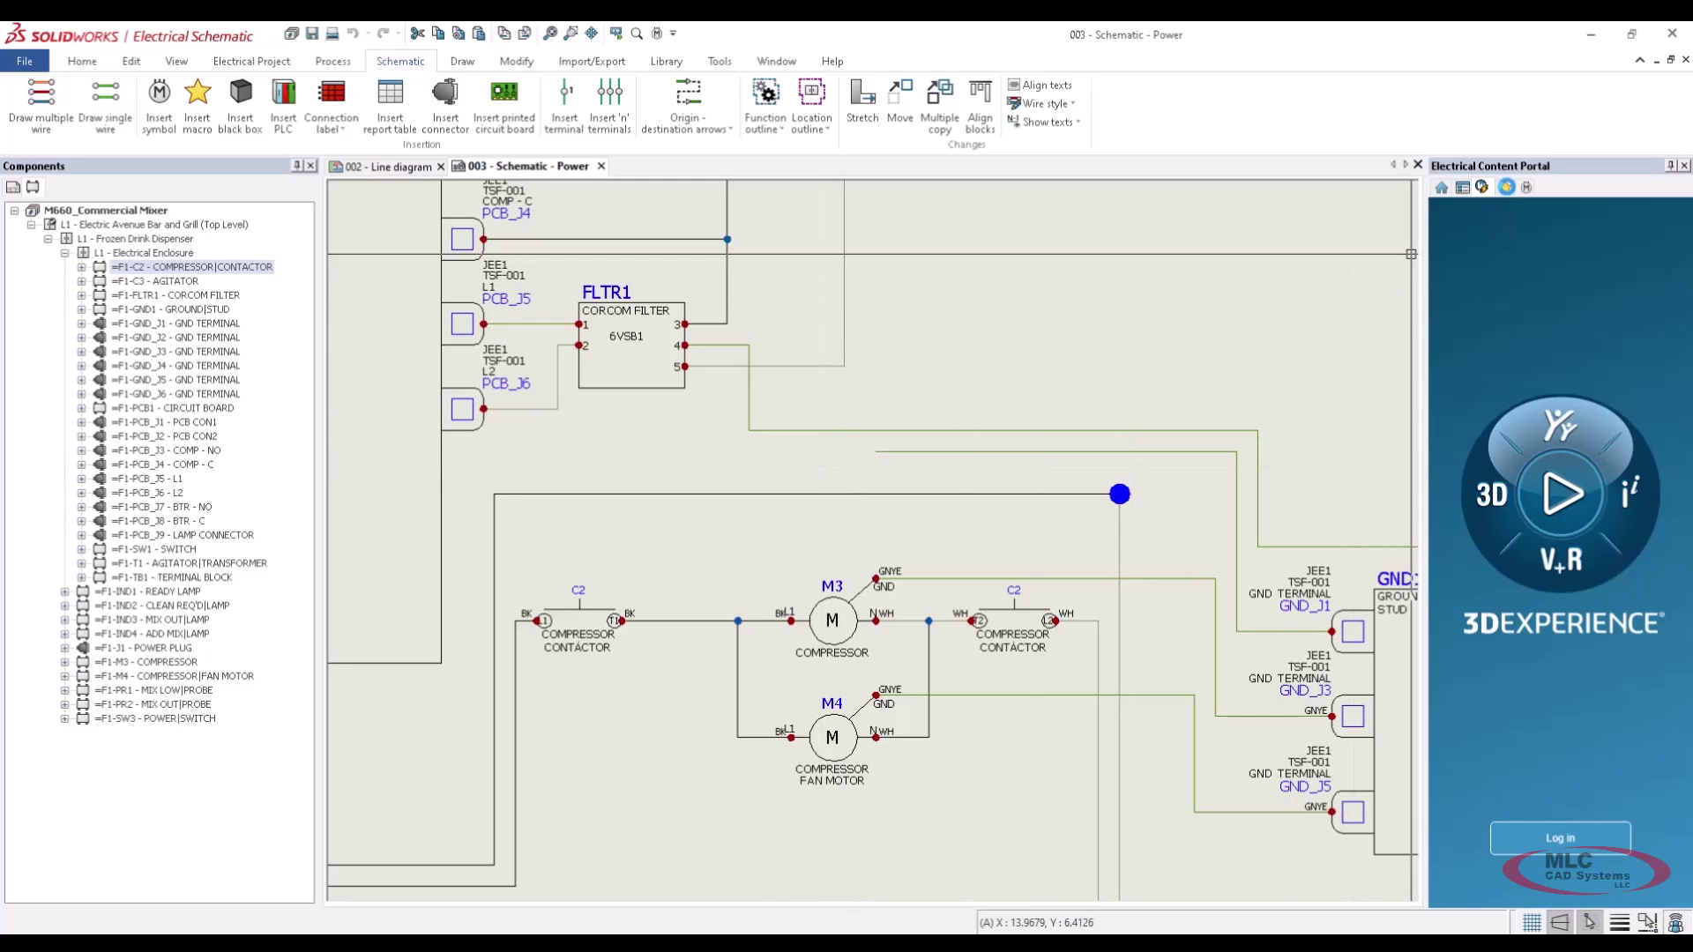
left_click(1505, 189)
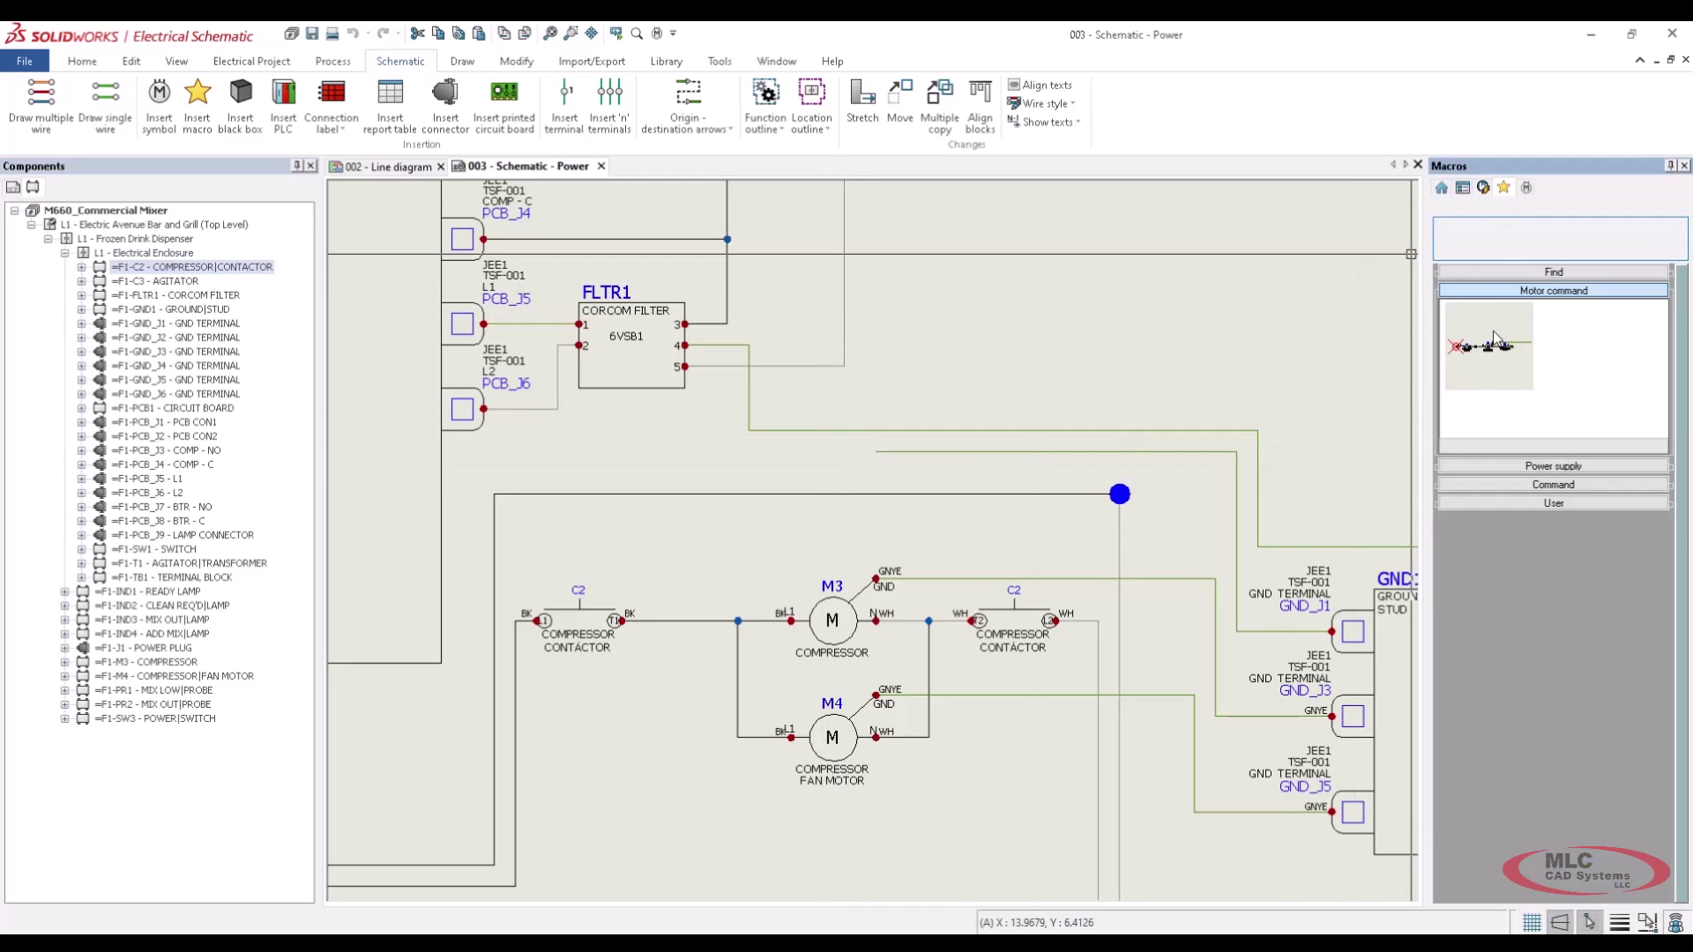
left_click_drag(1495, 346, 520, 509)
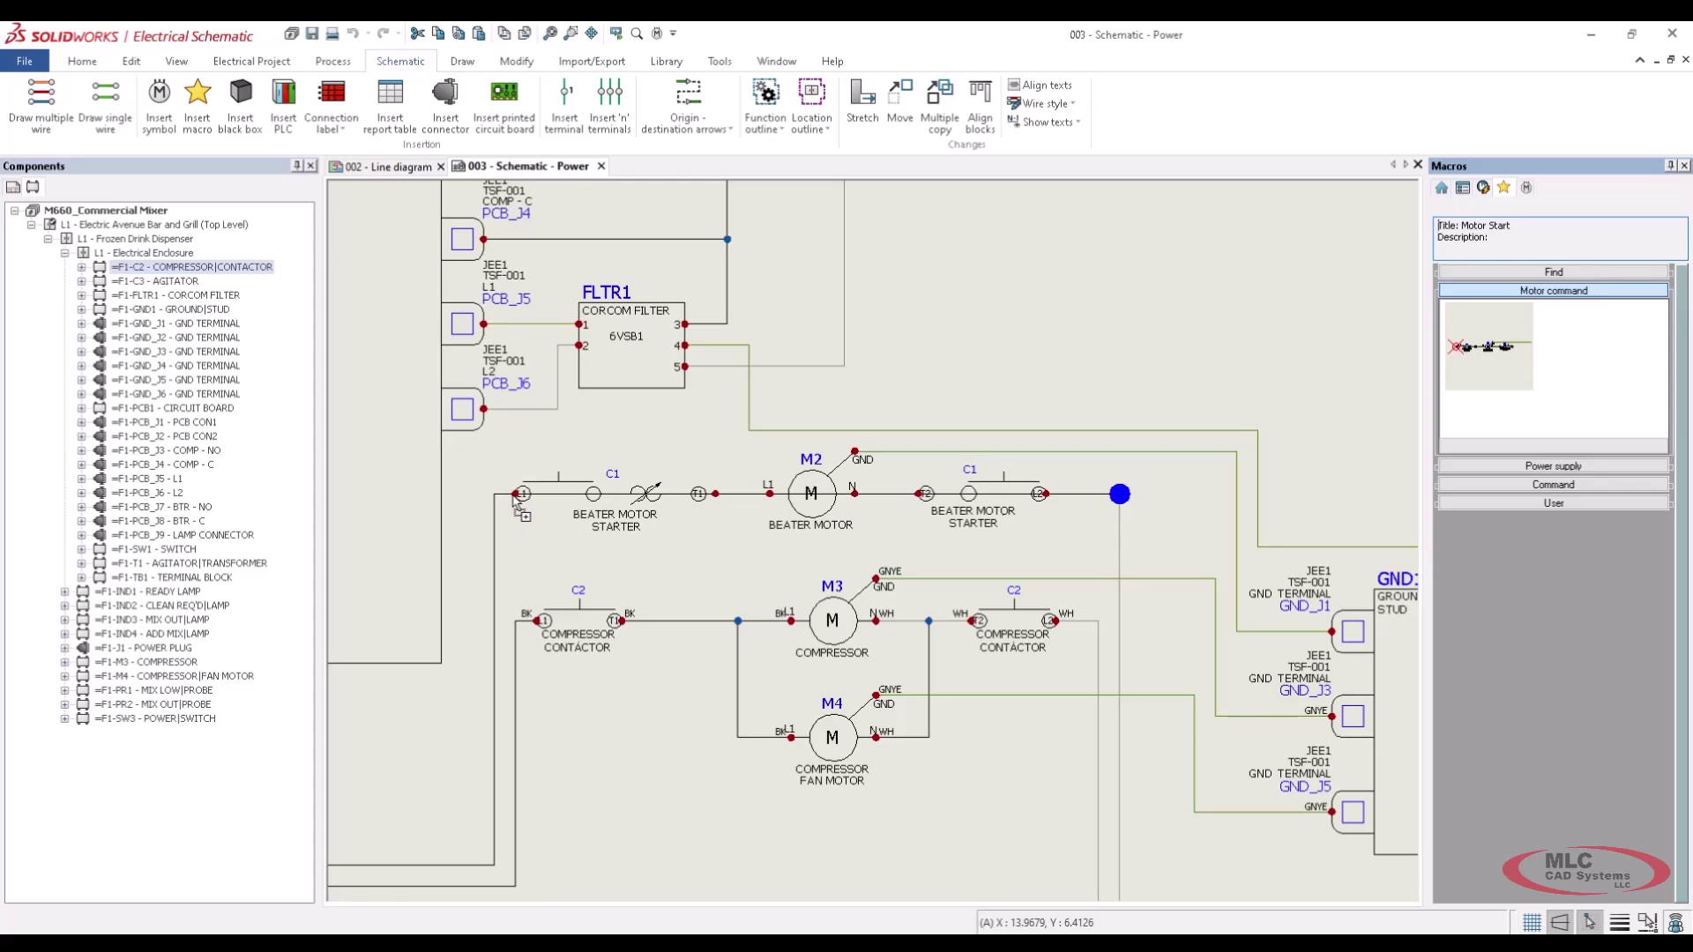
left_click(516, 500)
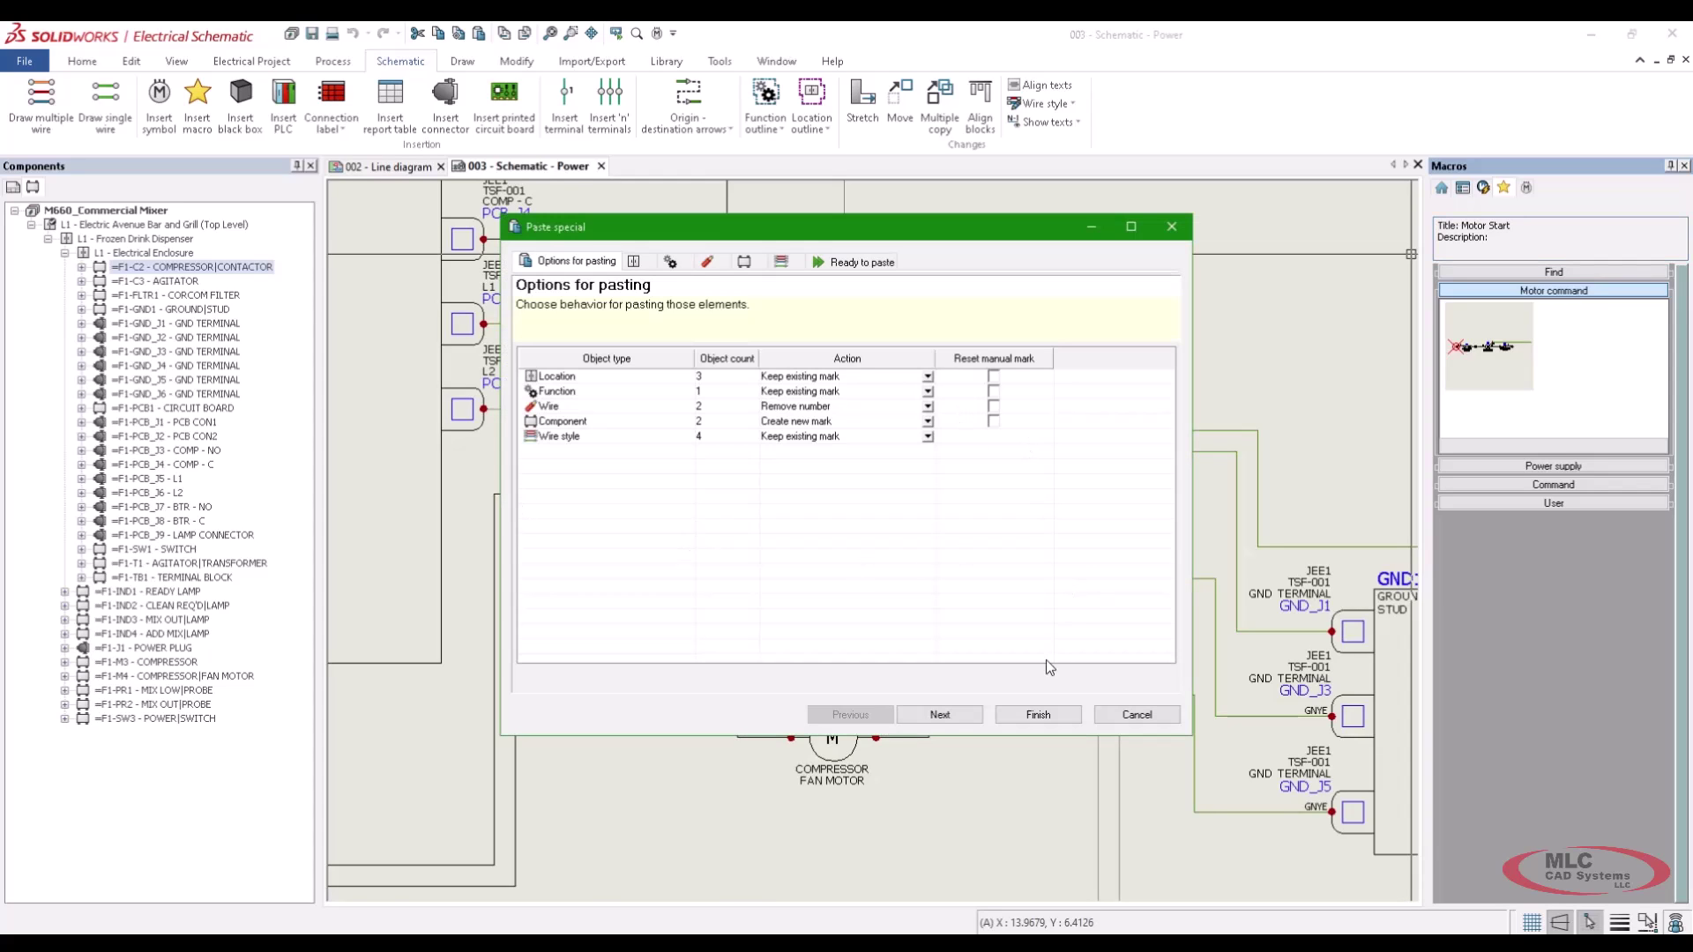
left_click(1038, 715)
scroll(728, 536, "up", 3)
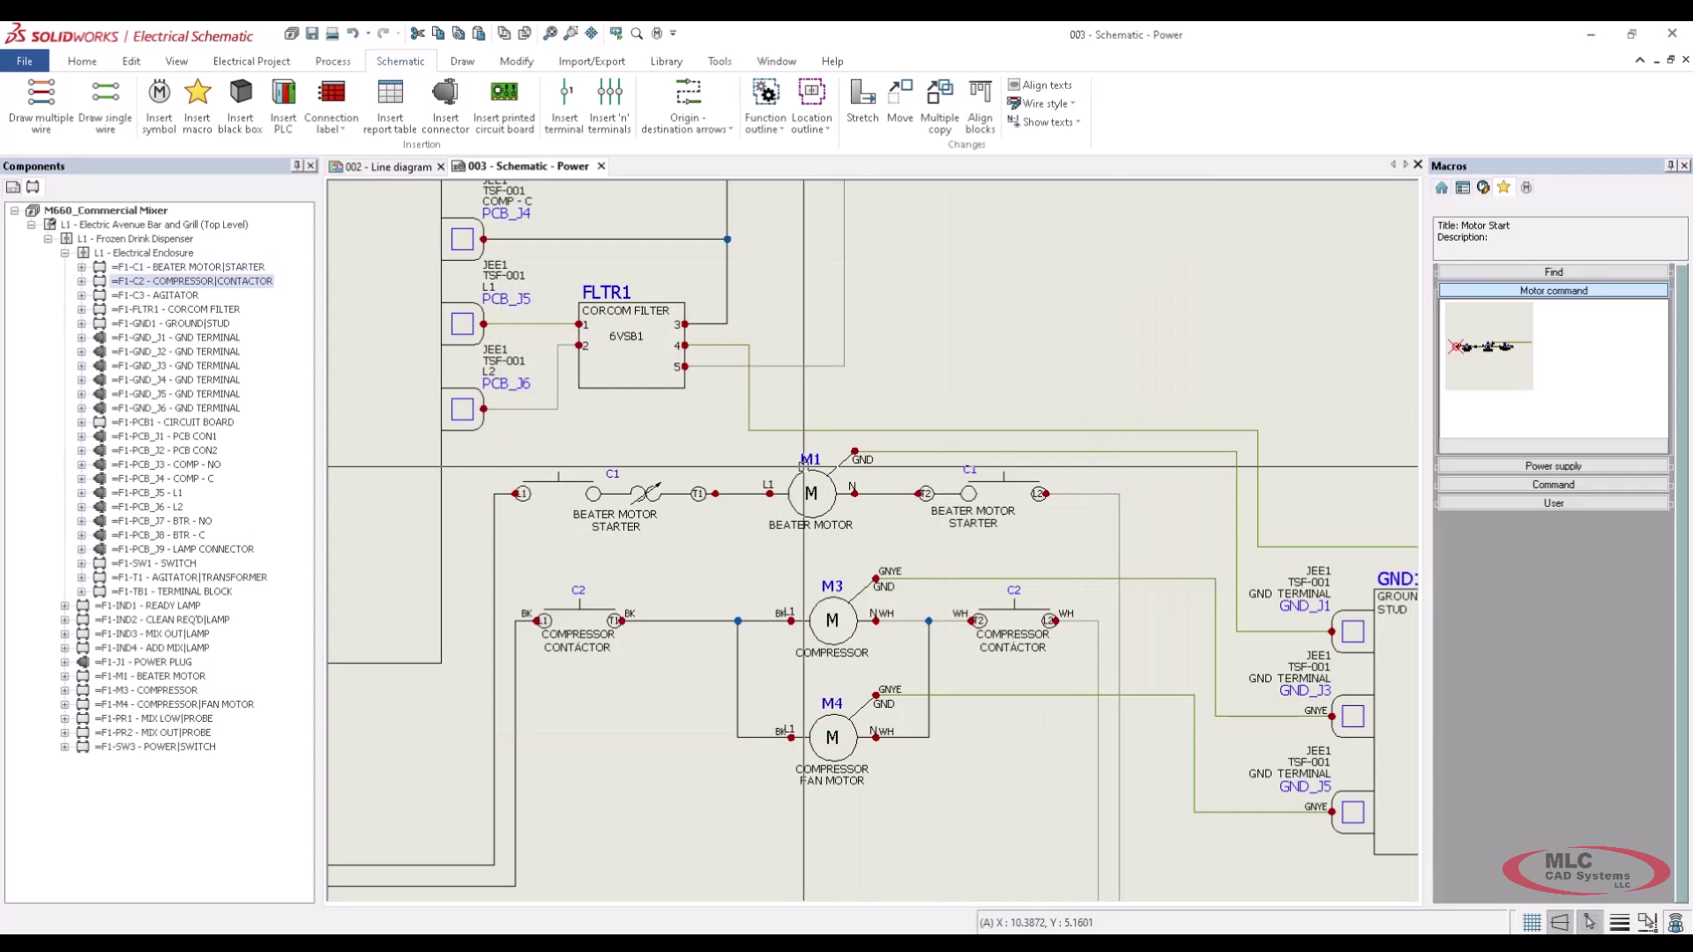
middle_click_drag(728, 536, 795, 535)
left_click(927, 465)
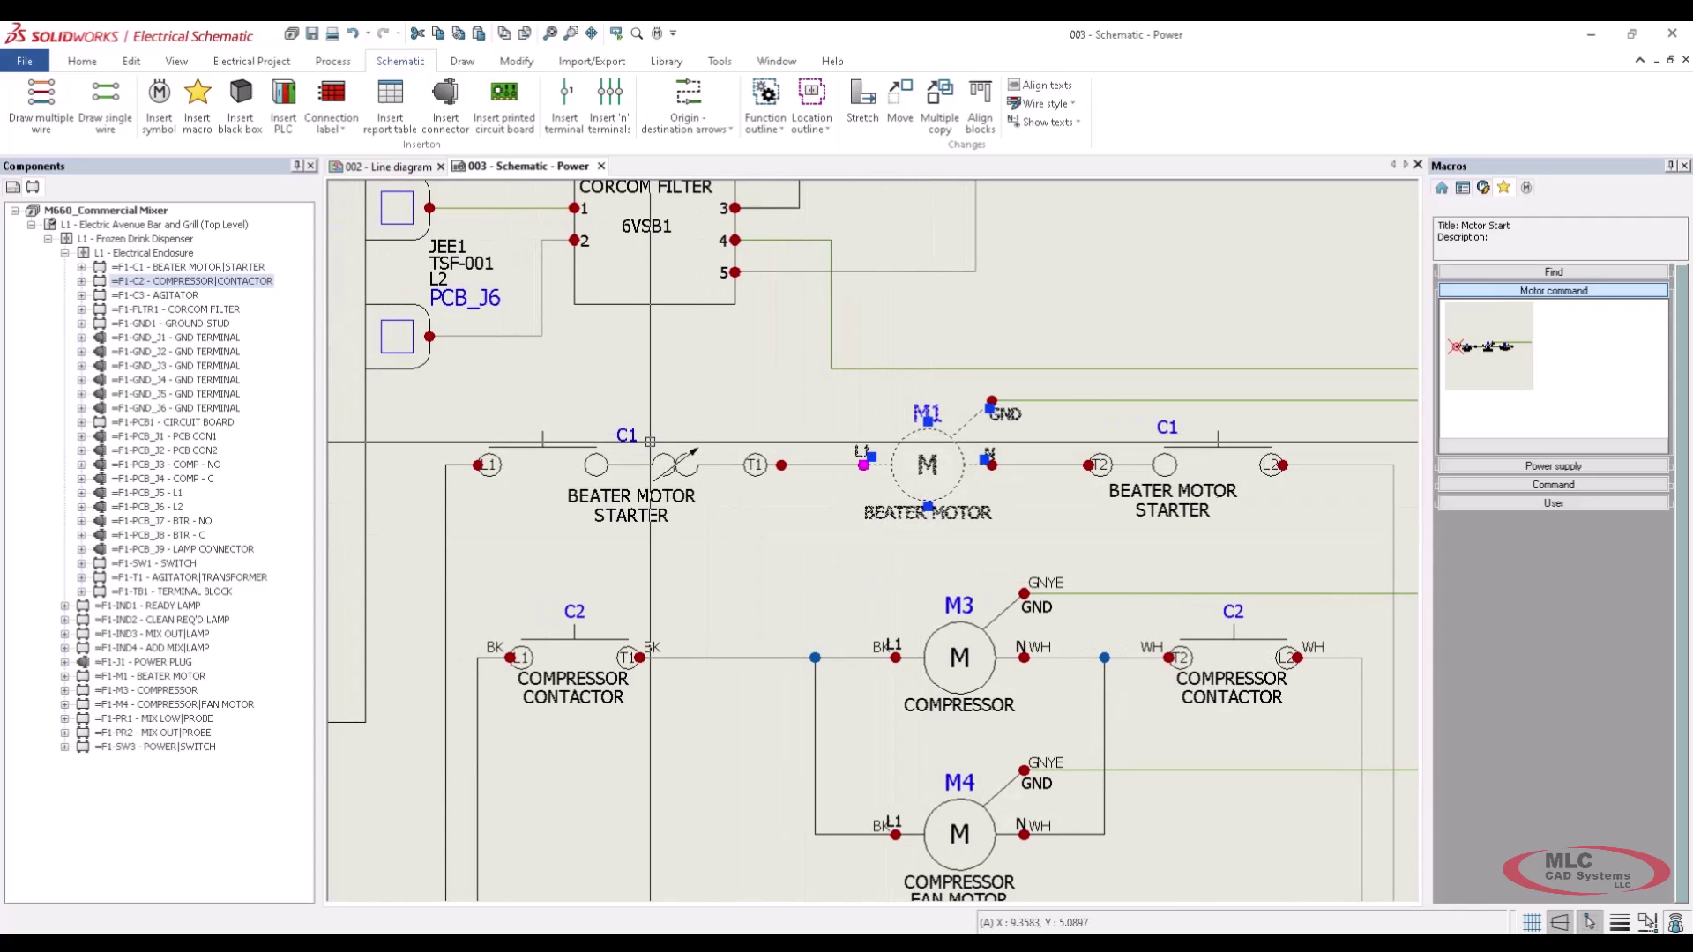
key("Escape")
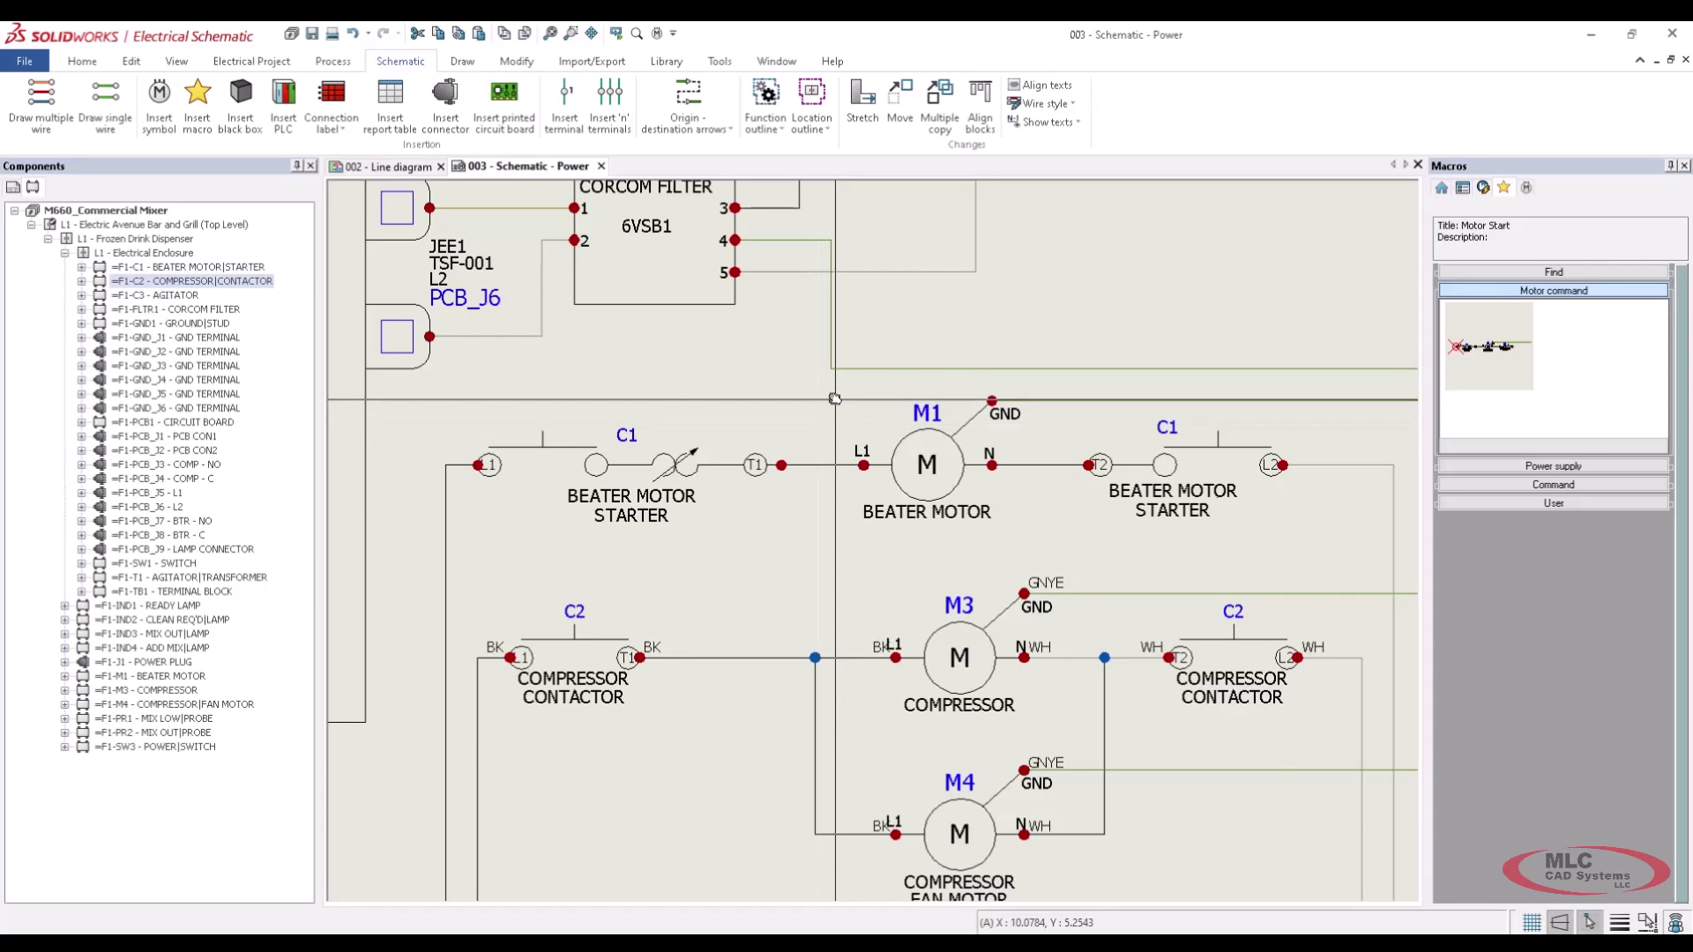
scroll(986, 545, "down", 5)
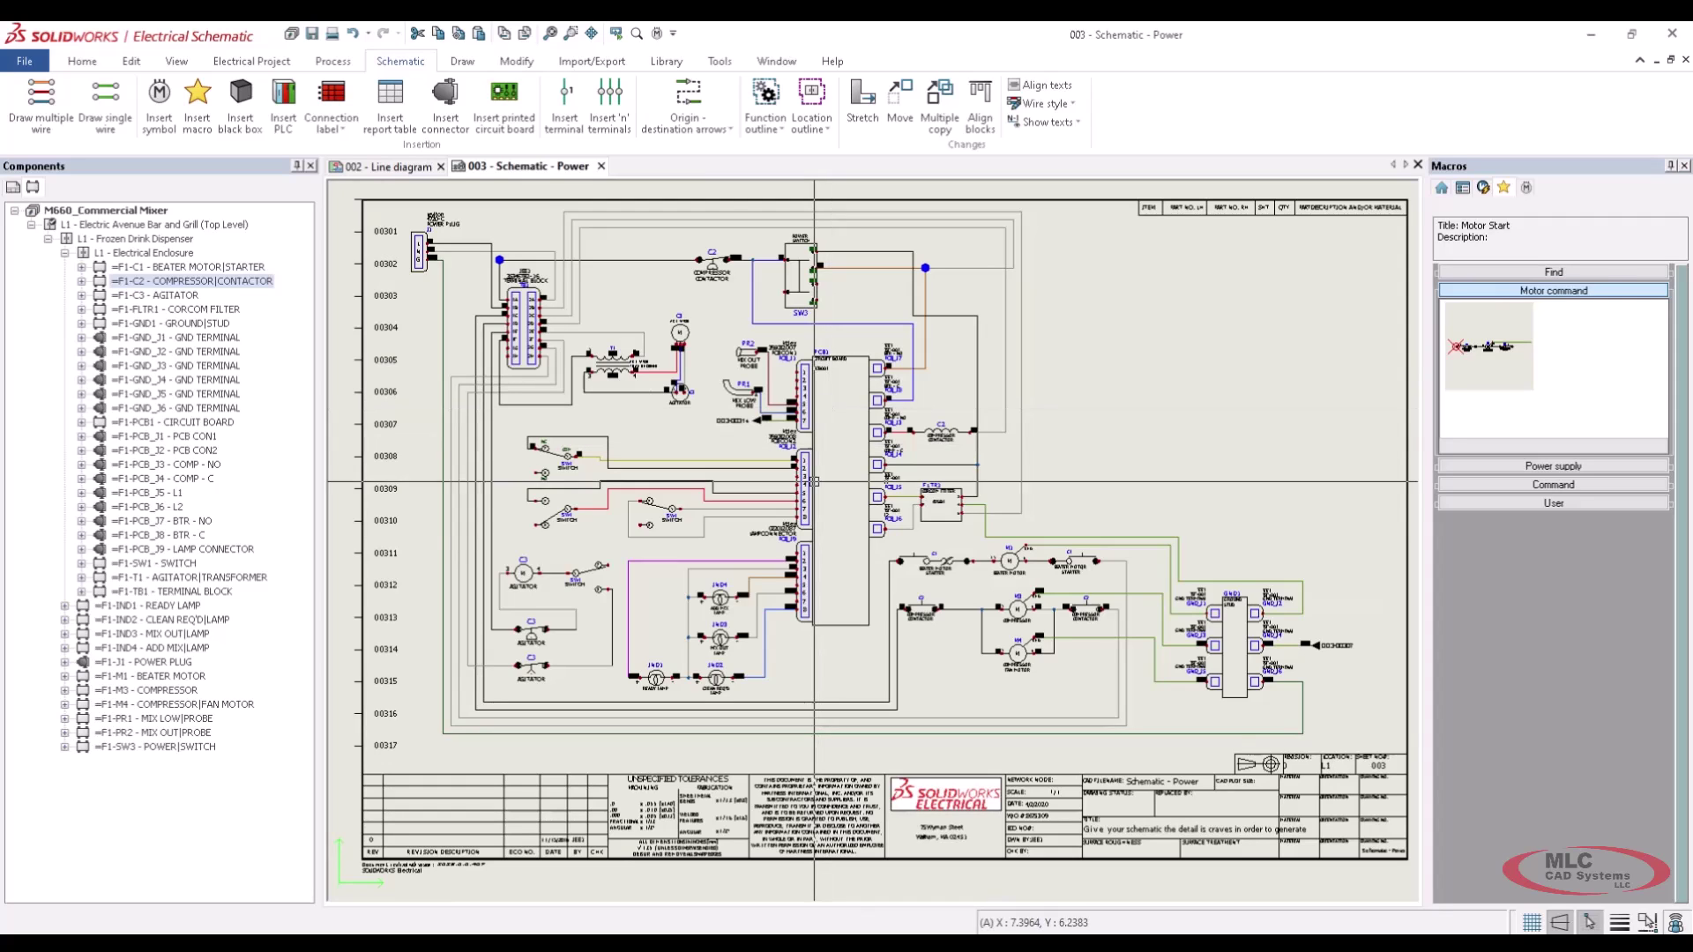
Switch to the 4889.SLDASM assembly in SOLIDWORKS and hide the electrical cabinet cover to expose the parts inside
left_click(756, 942)
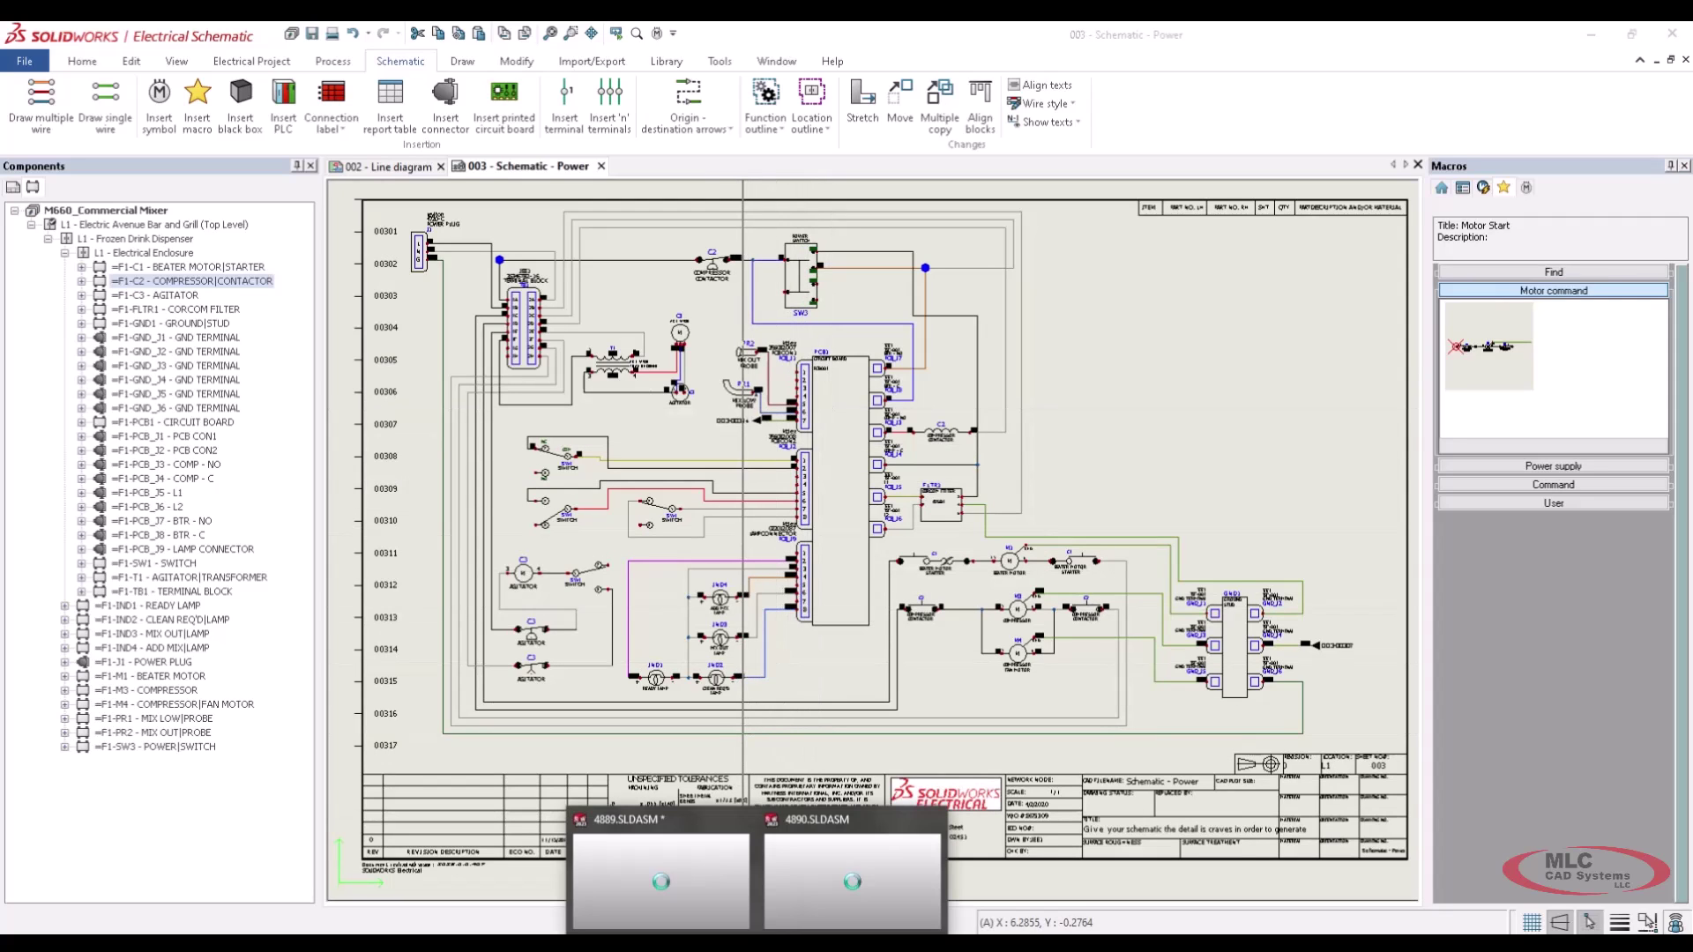
left_click(677, 882)
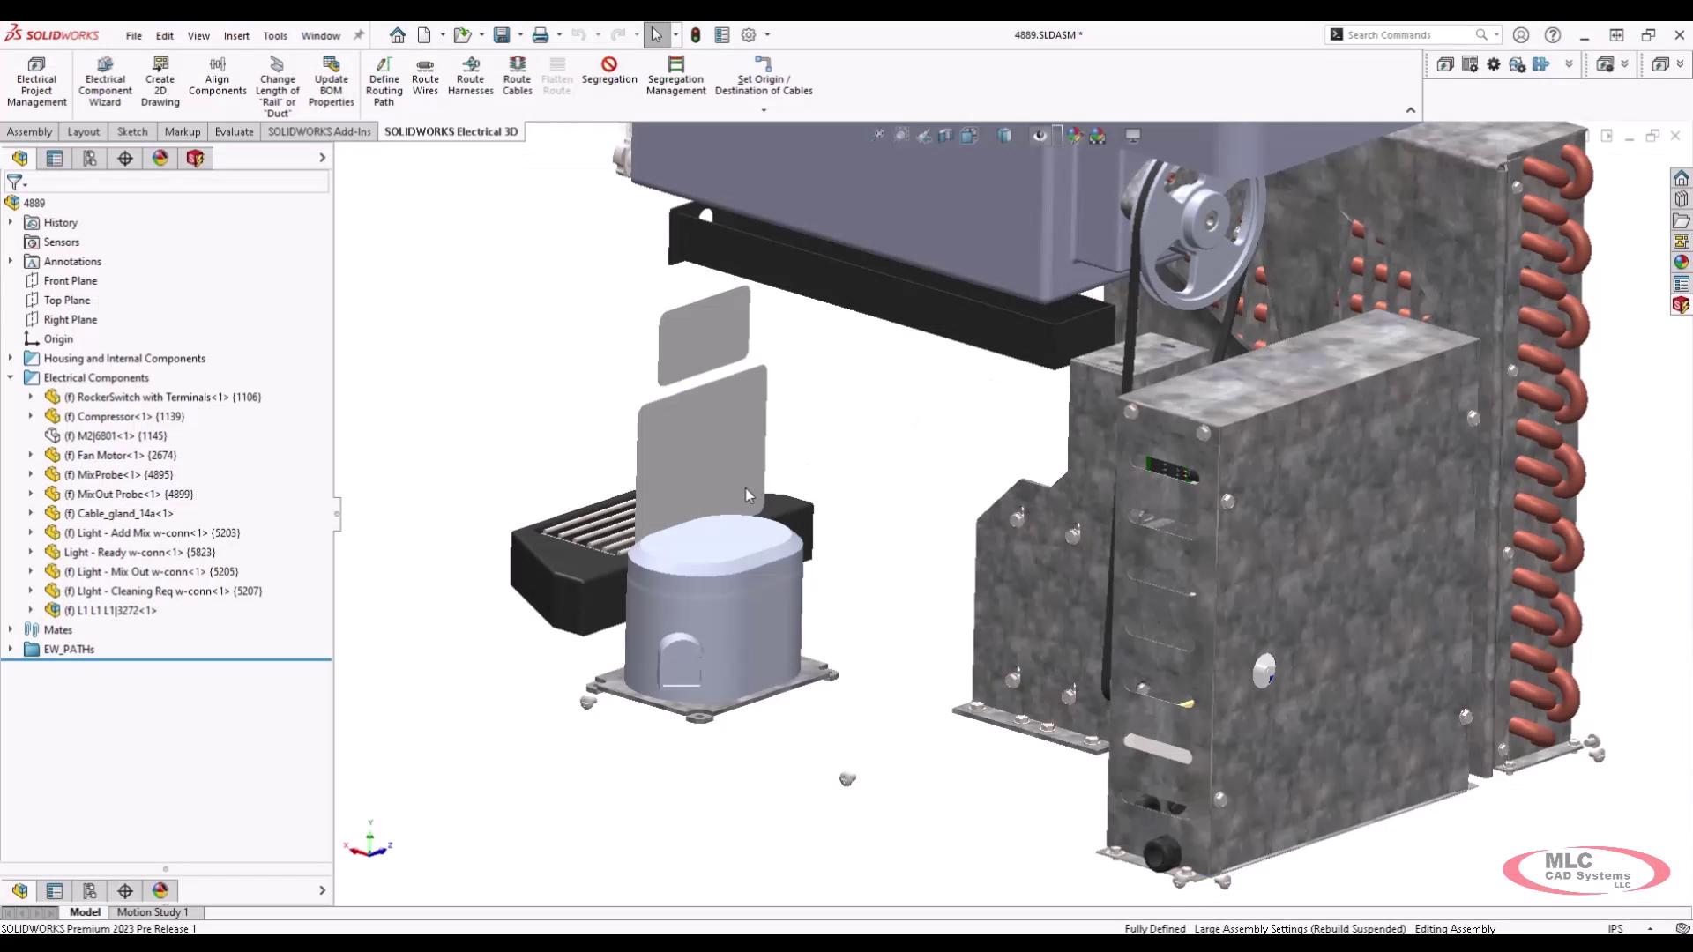
middle_click_drag(896, 454, 923, 496)
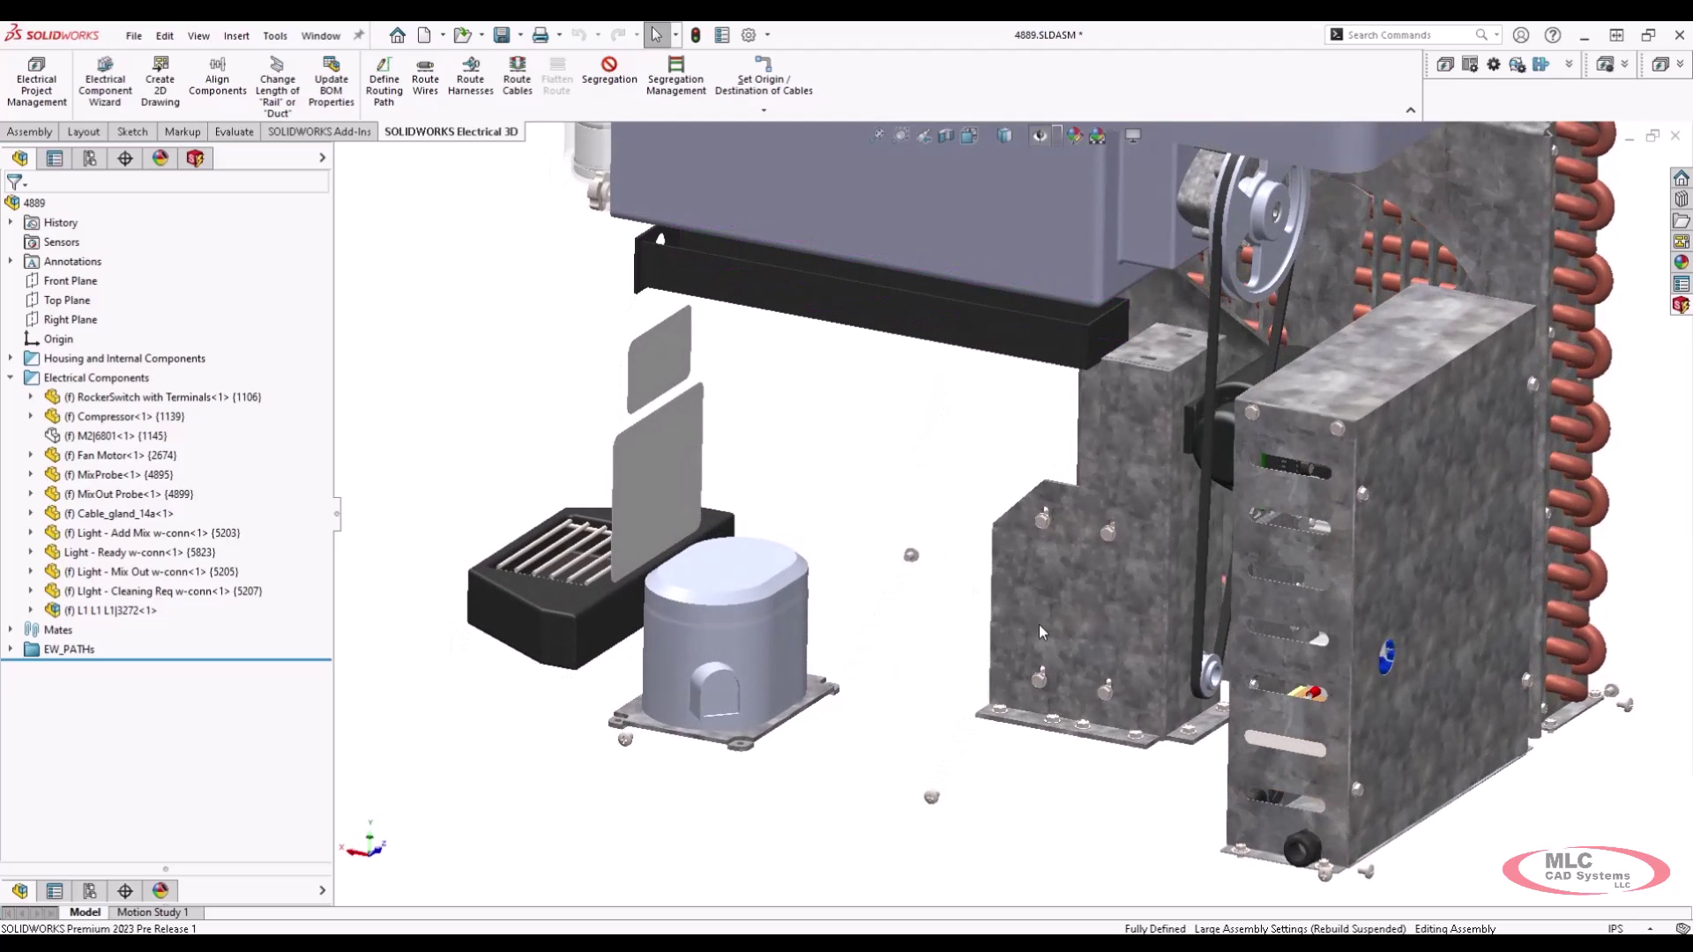
middle_click_drag(1008, 607, 975, 582)
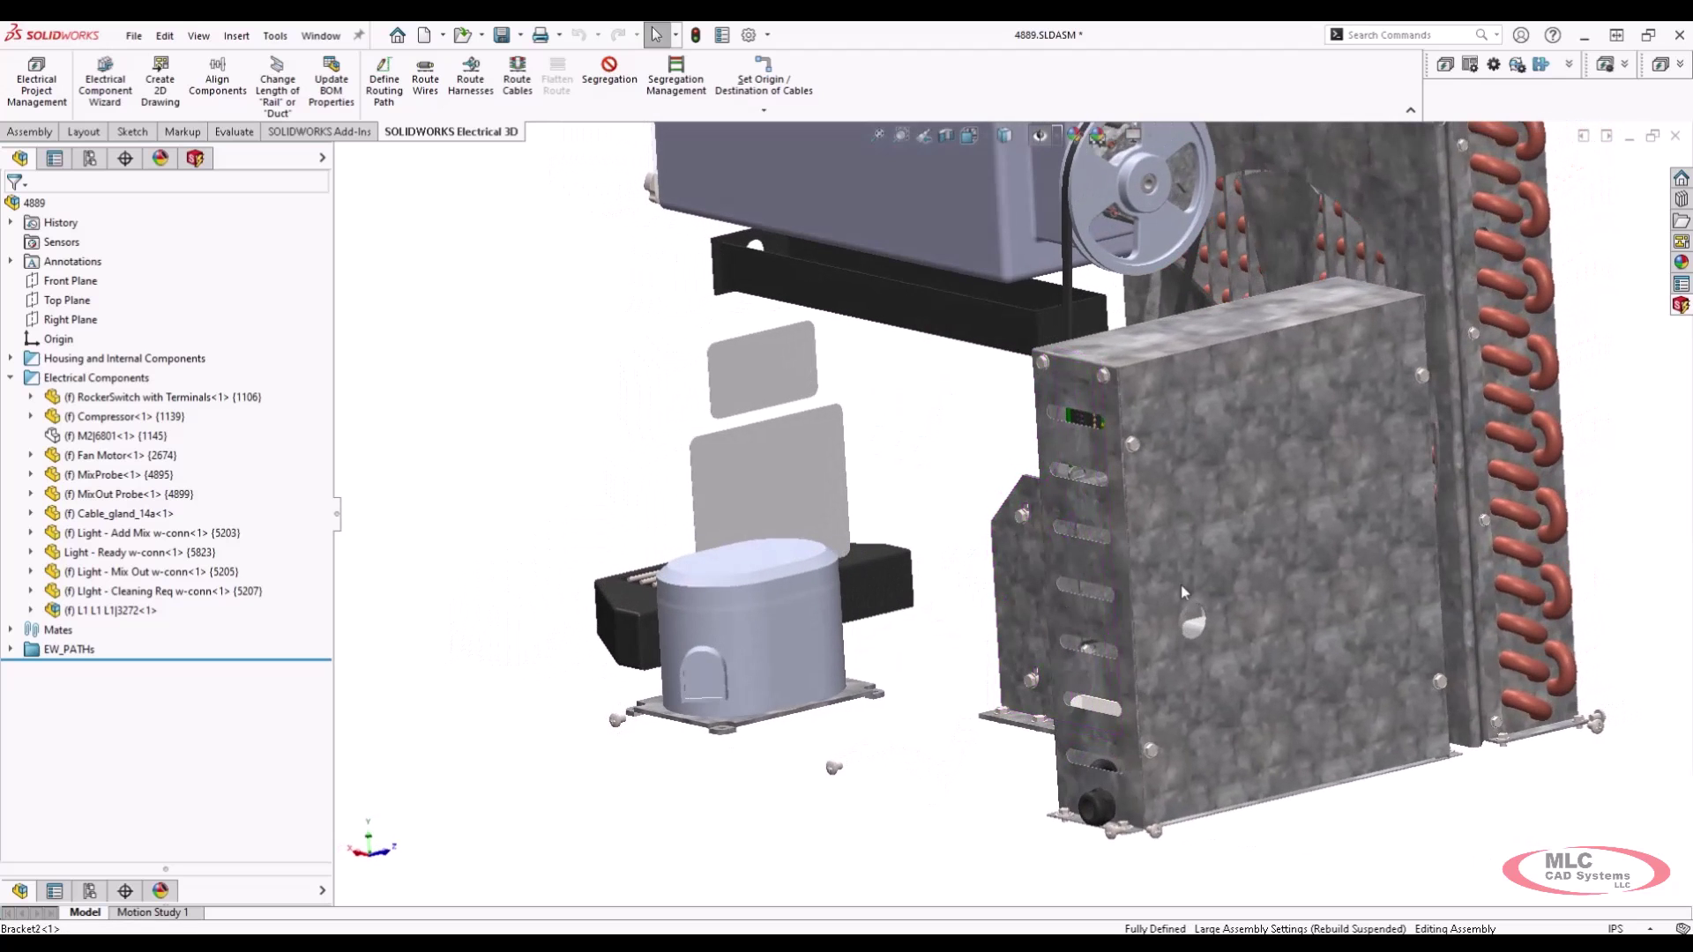
key("Tab")
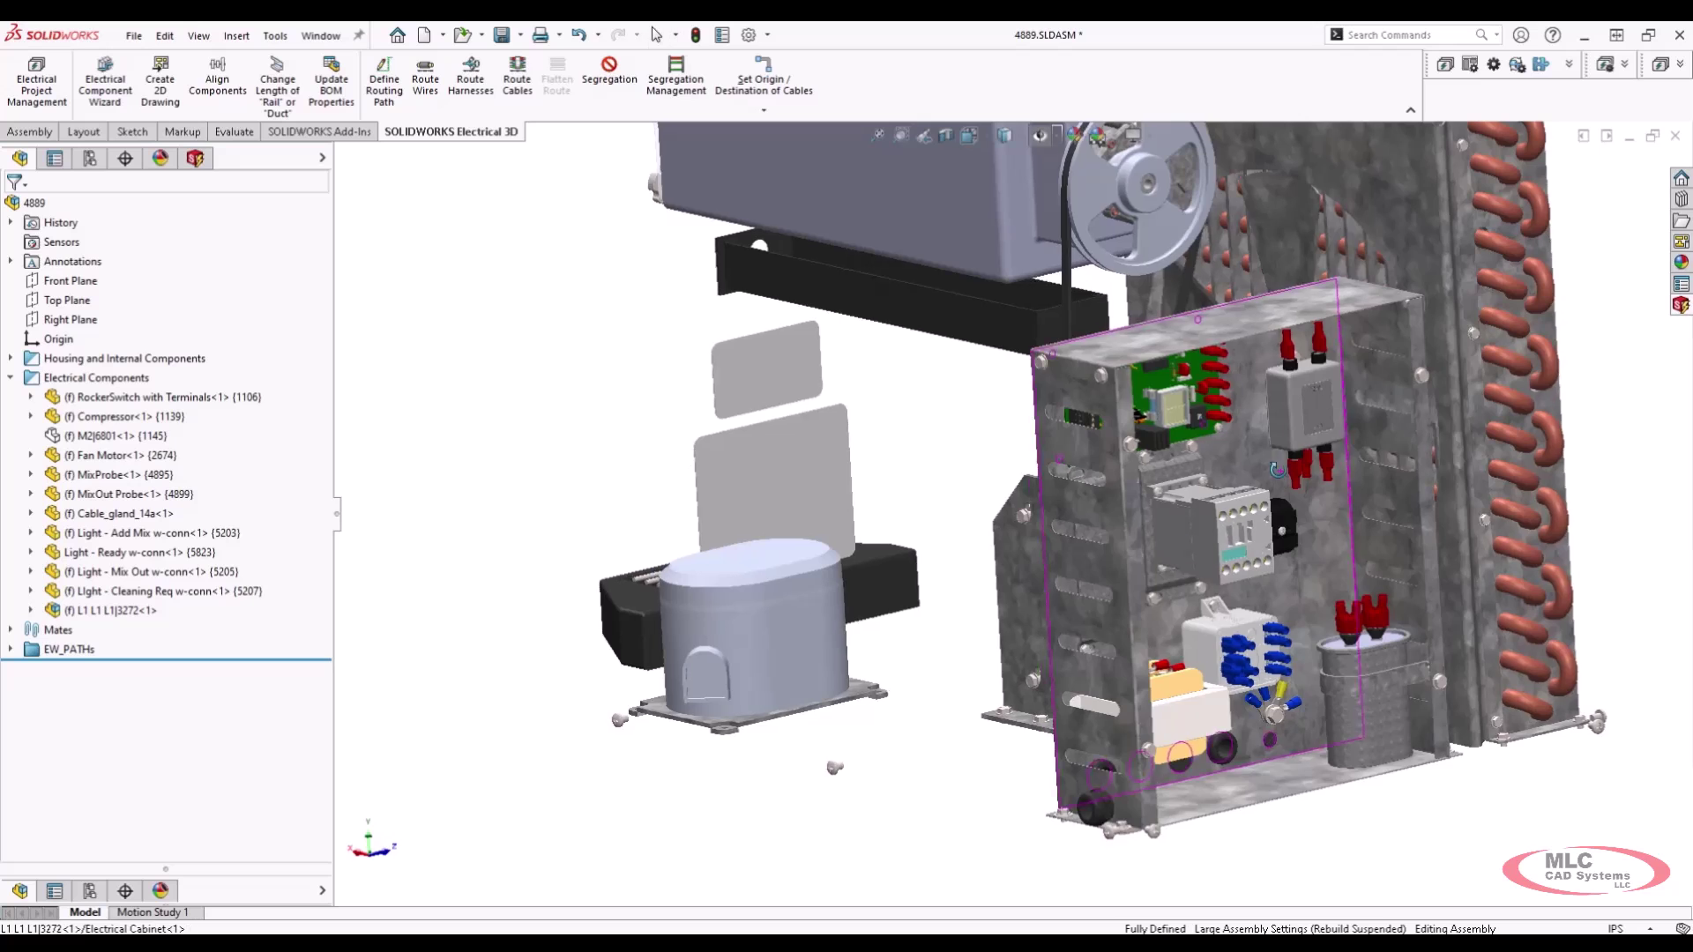
middle_click_drag(1276, 470, 1137, 505)
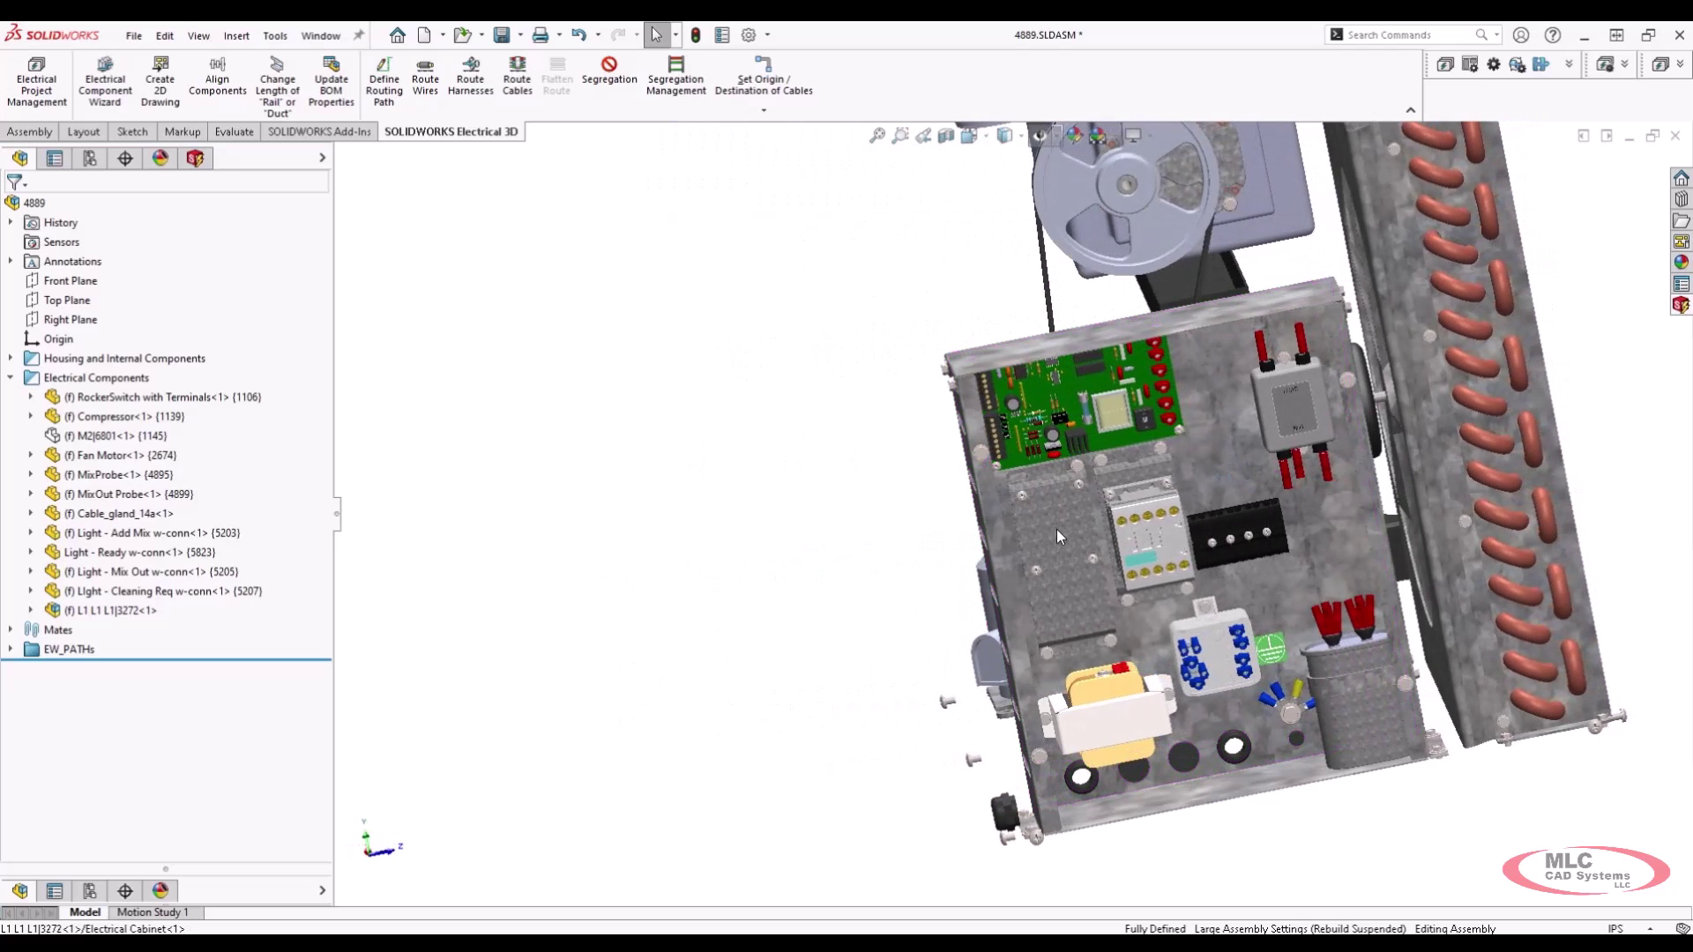
middle_click_drag(1056, 529, 1175, 531)
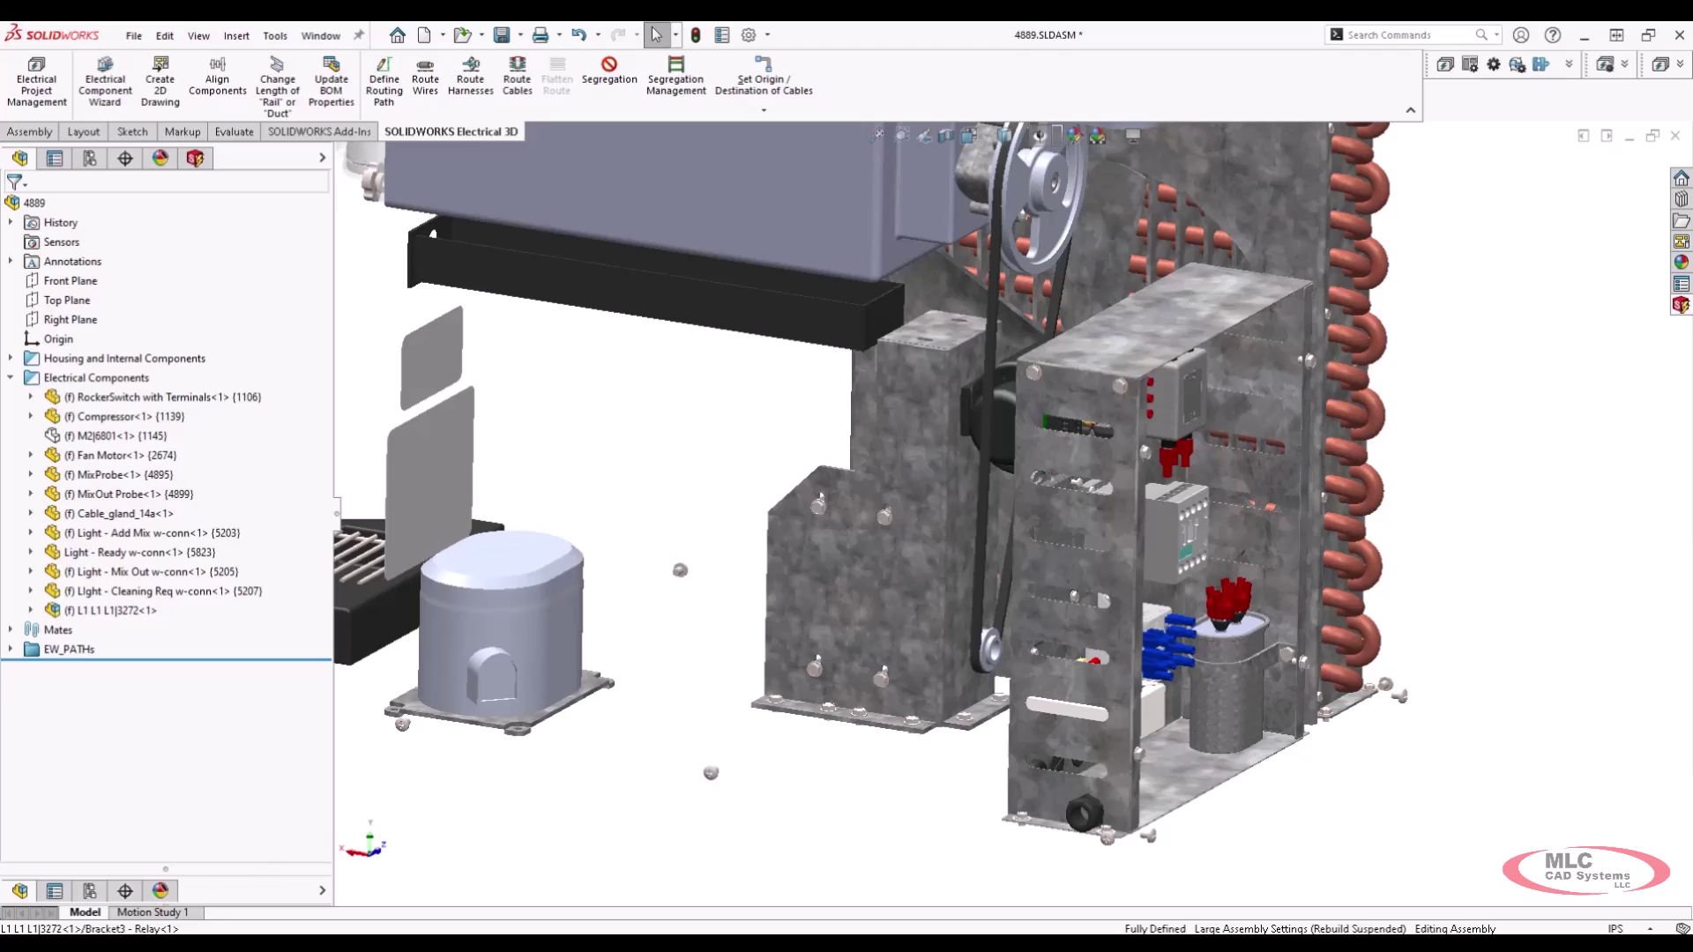
Insert 22708 Assembly.SLDPRT from the project's SOLIDWORKS folder in File Explorer into empty space beside the condenser coil
left_click(128, 928)
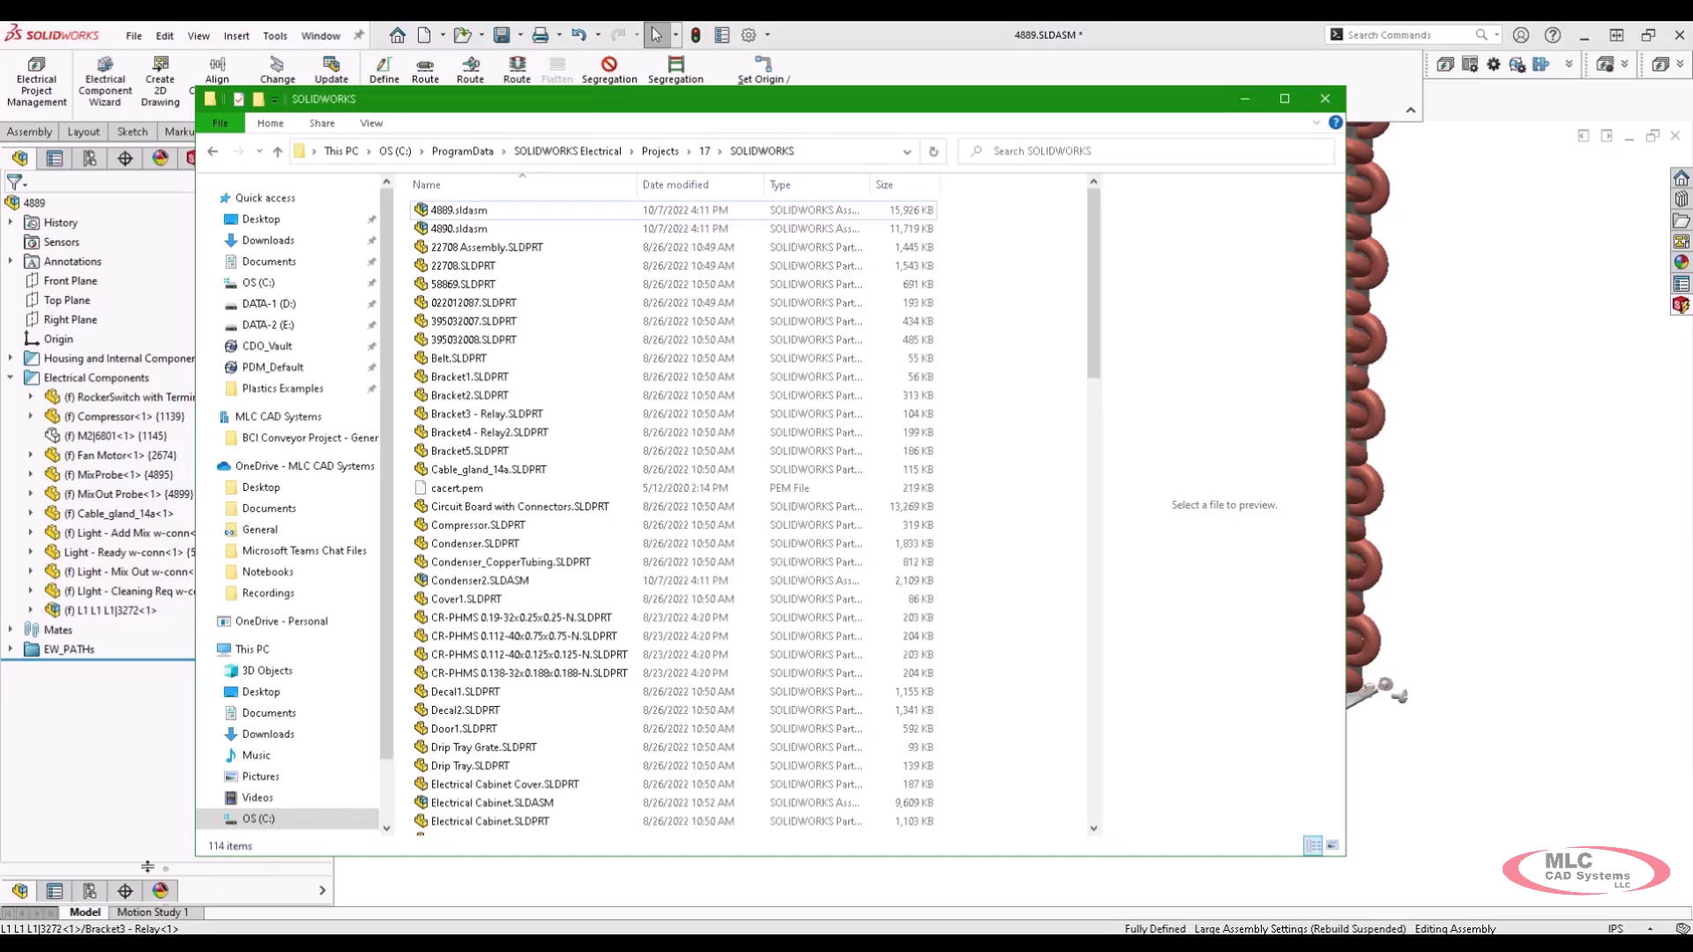
left_click(484, 250)
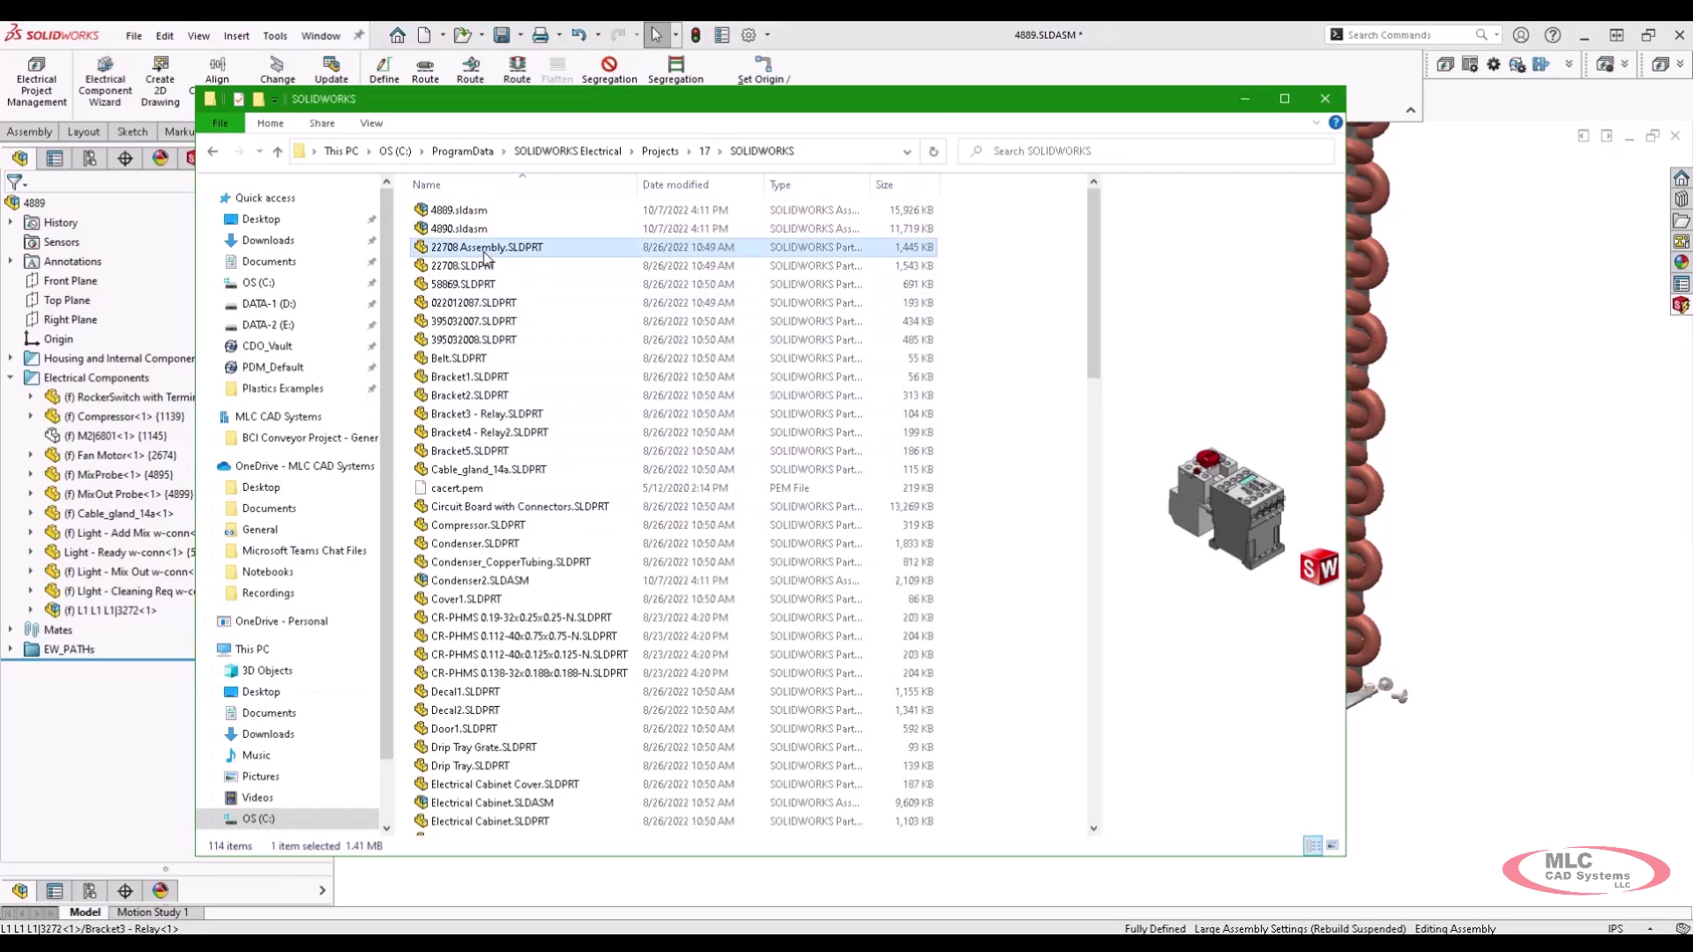
left_click_drag(484, 253, 1534, 370)
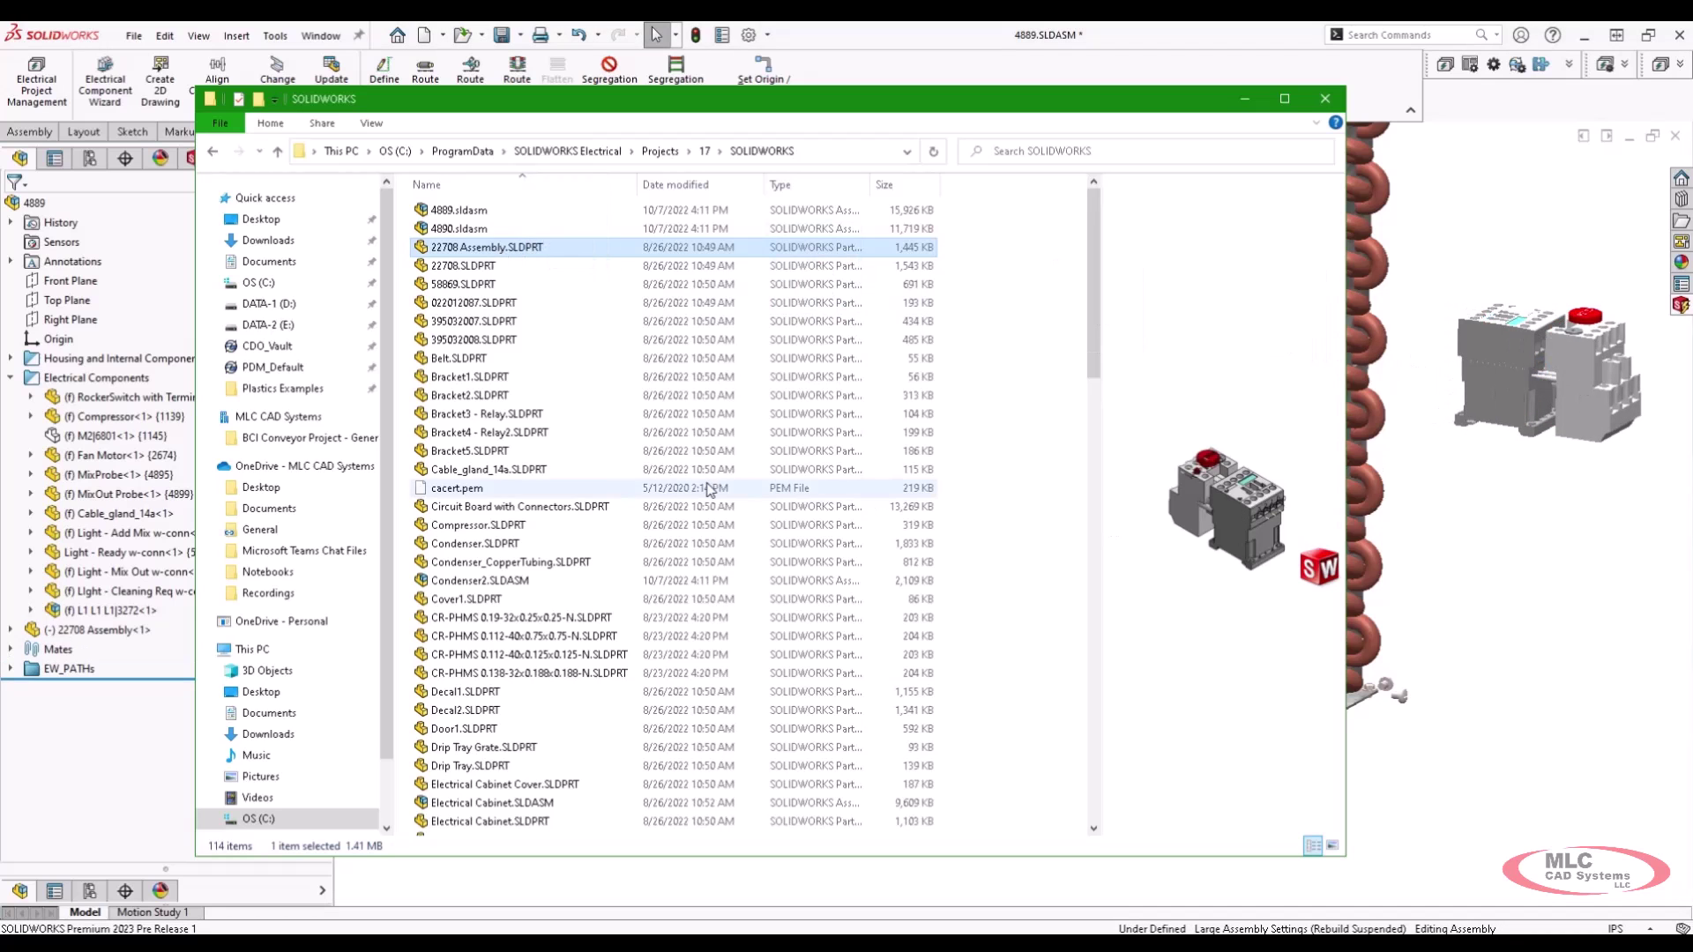
Insert Motor - 0.25HP.SLDPRT from the project's SOLIDWORKS folder into empty space below the new starter assembly beside the condenser coil
scroll(540, 504, "down", 14)
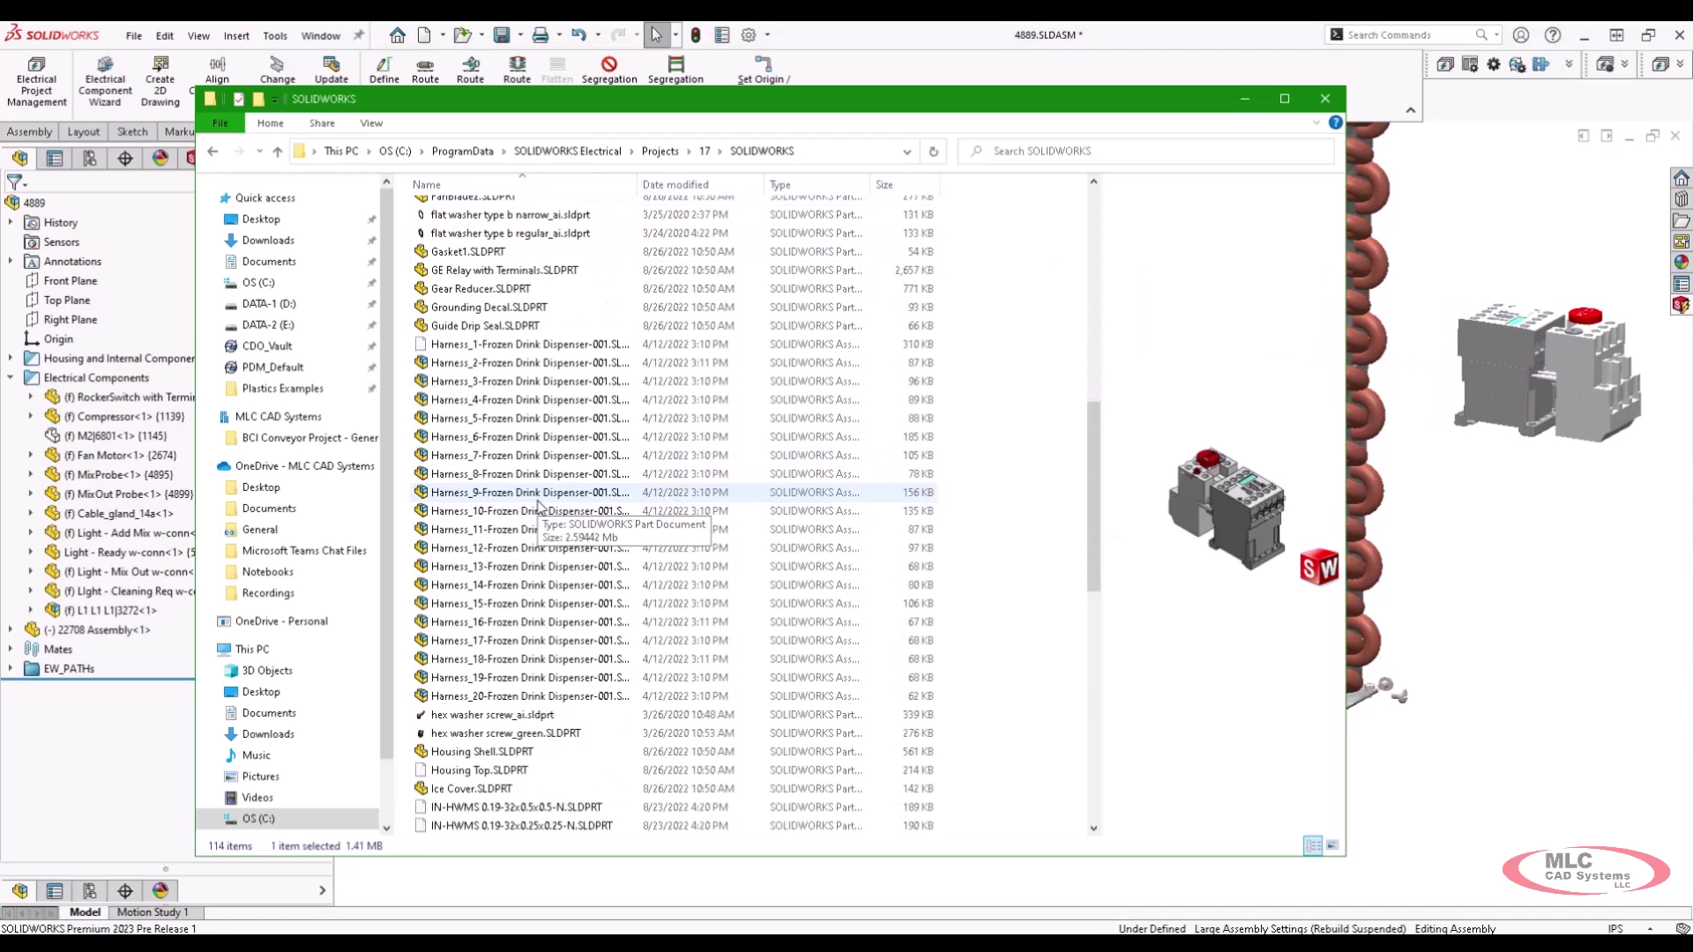
scroll(538, 504, "down", 7)
left_click(484, 679)
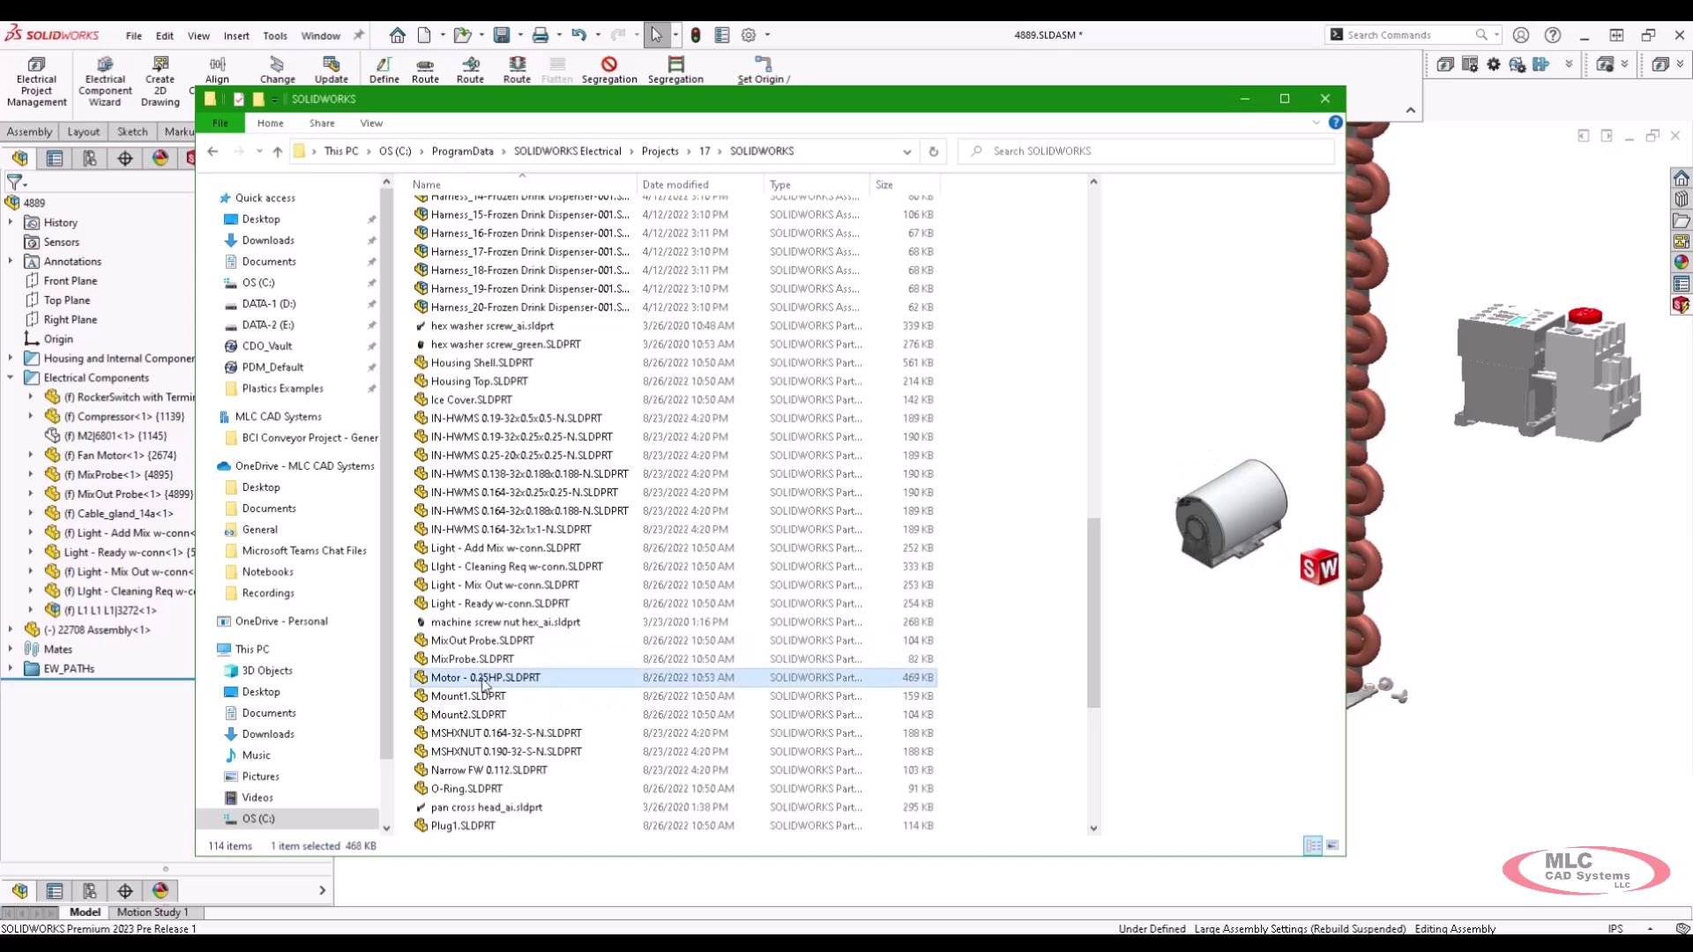
left_click_drag(484, 683, 1562, 585)
left_click(1503, 234)
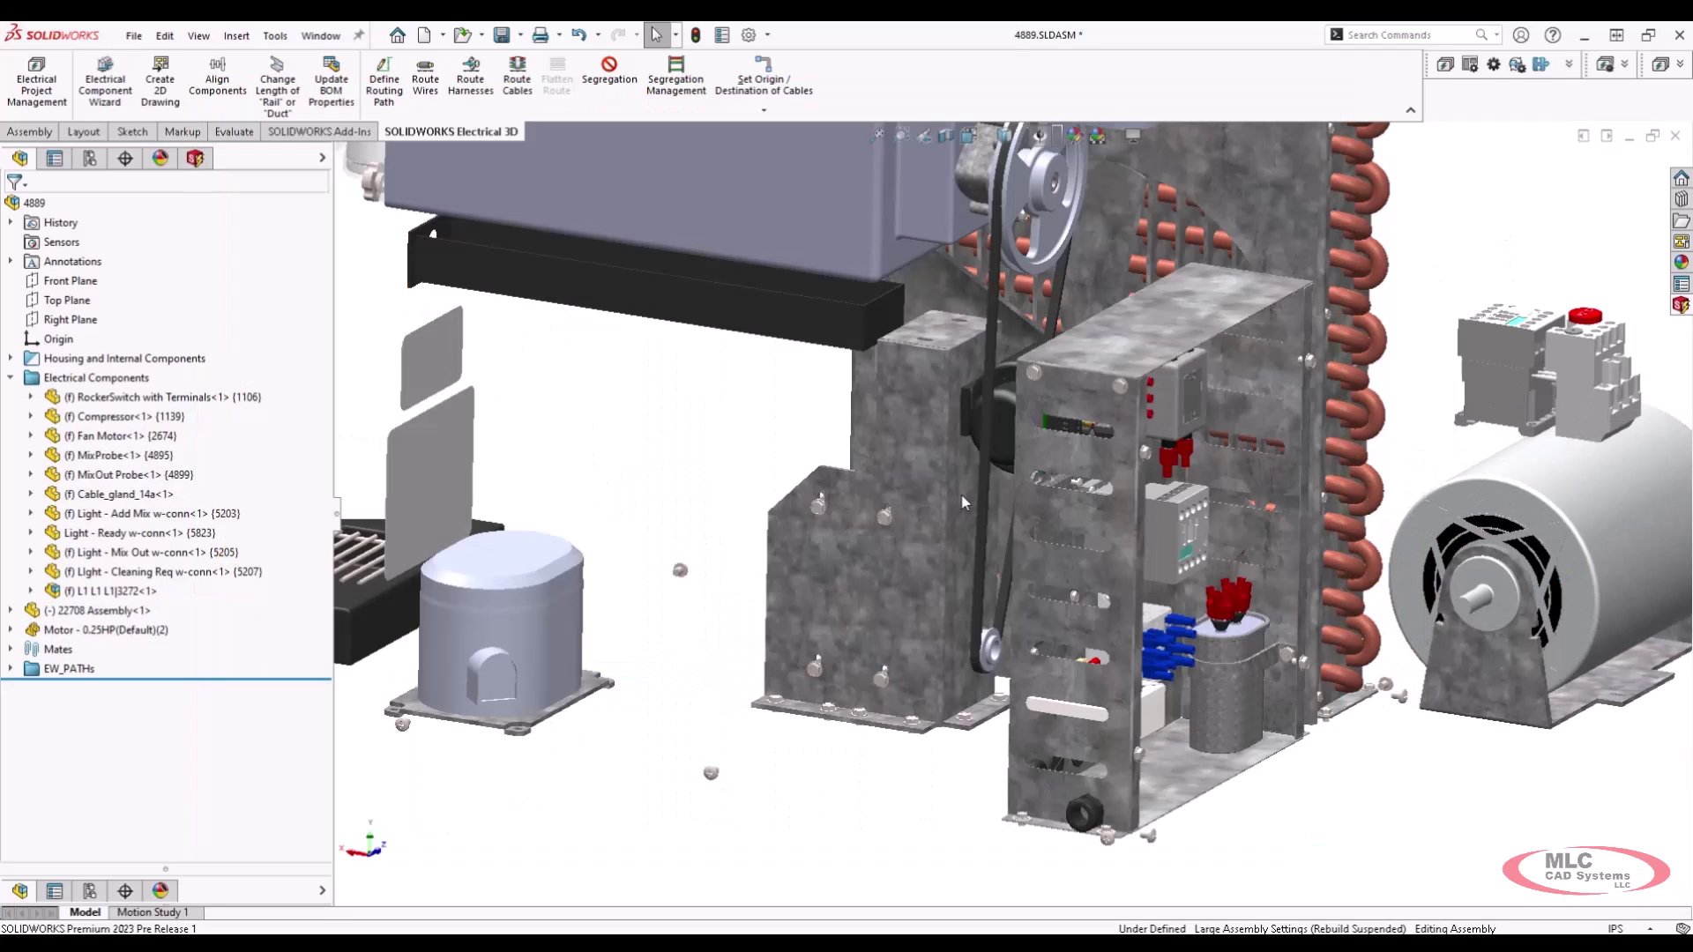
scroll(895, 516, "up", 3)
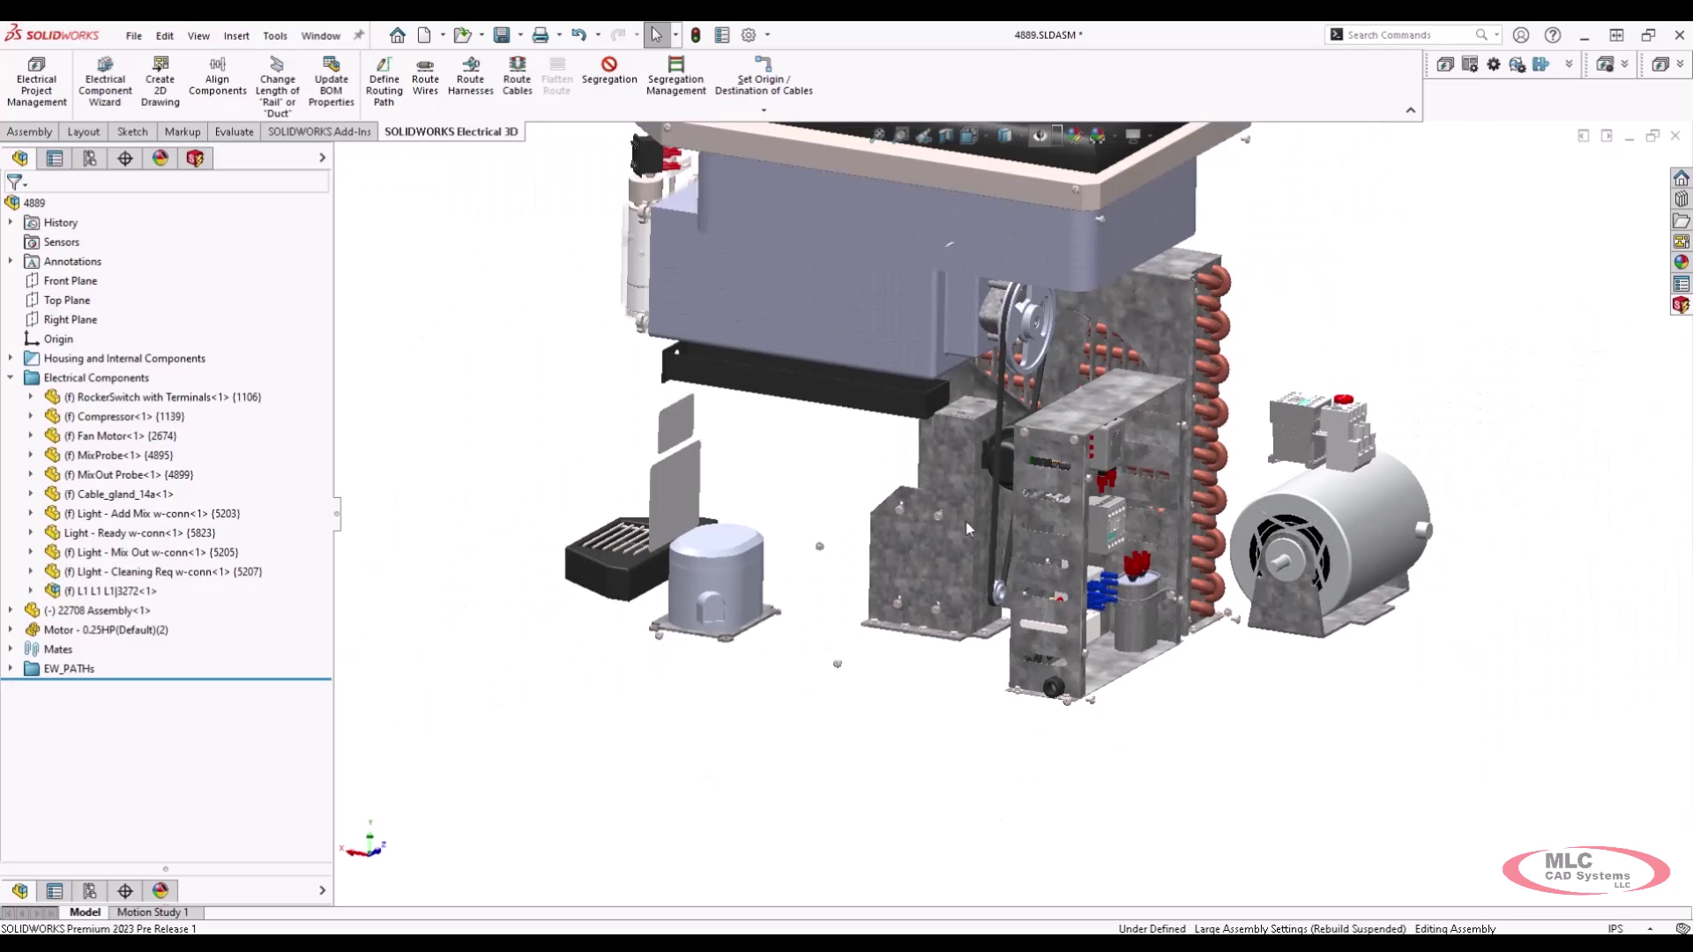
left_click(1349, 507)
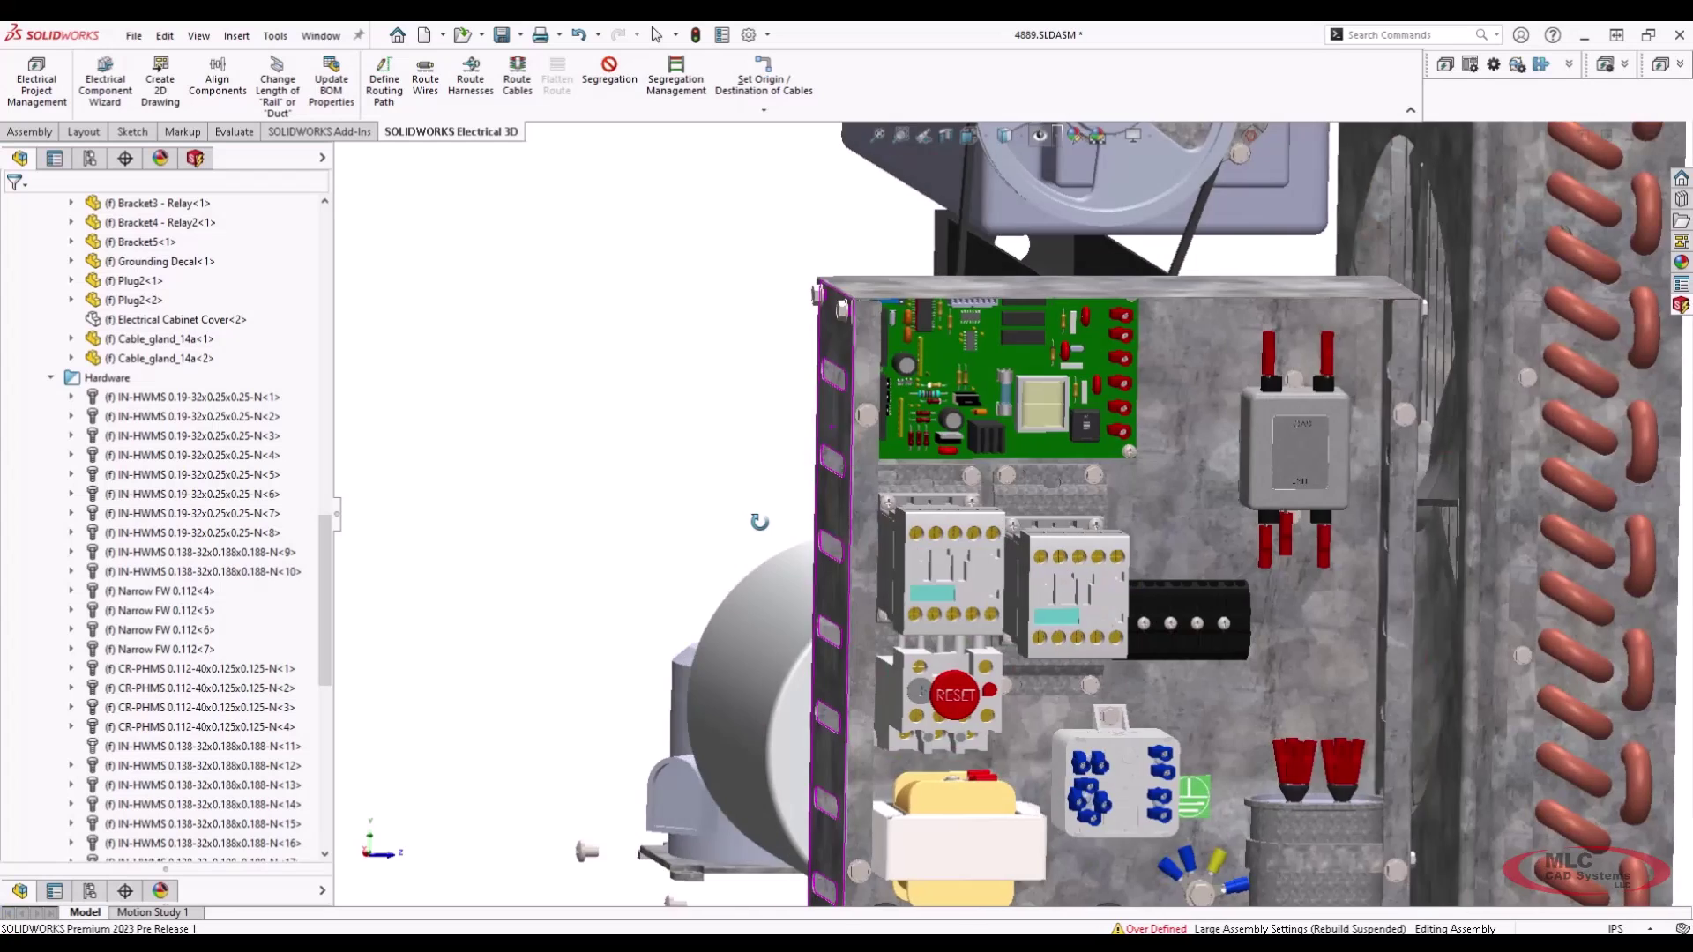
Open the electrical project's component tree in the assembly and review its fully expanded list of components and manufacturer parts
scroll(762, 555, "down", 3)
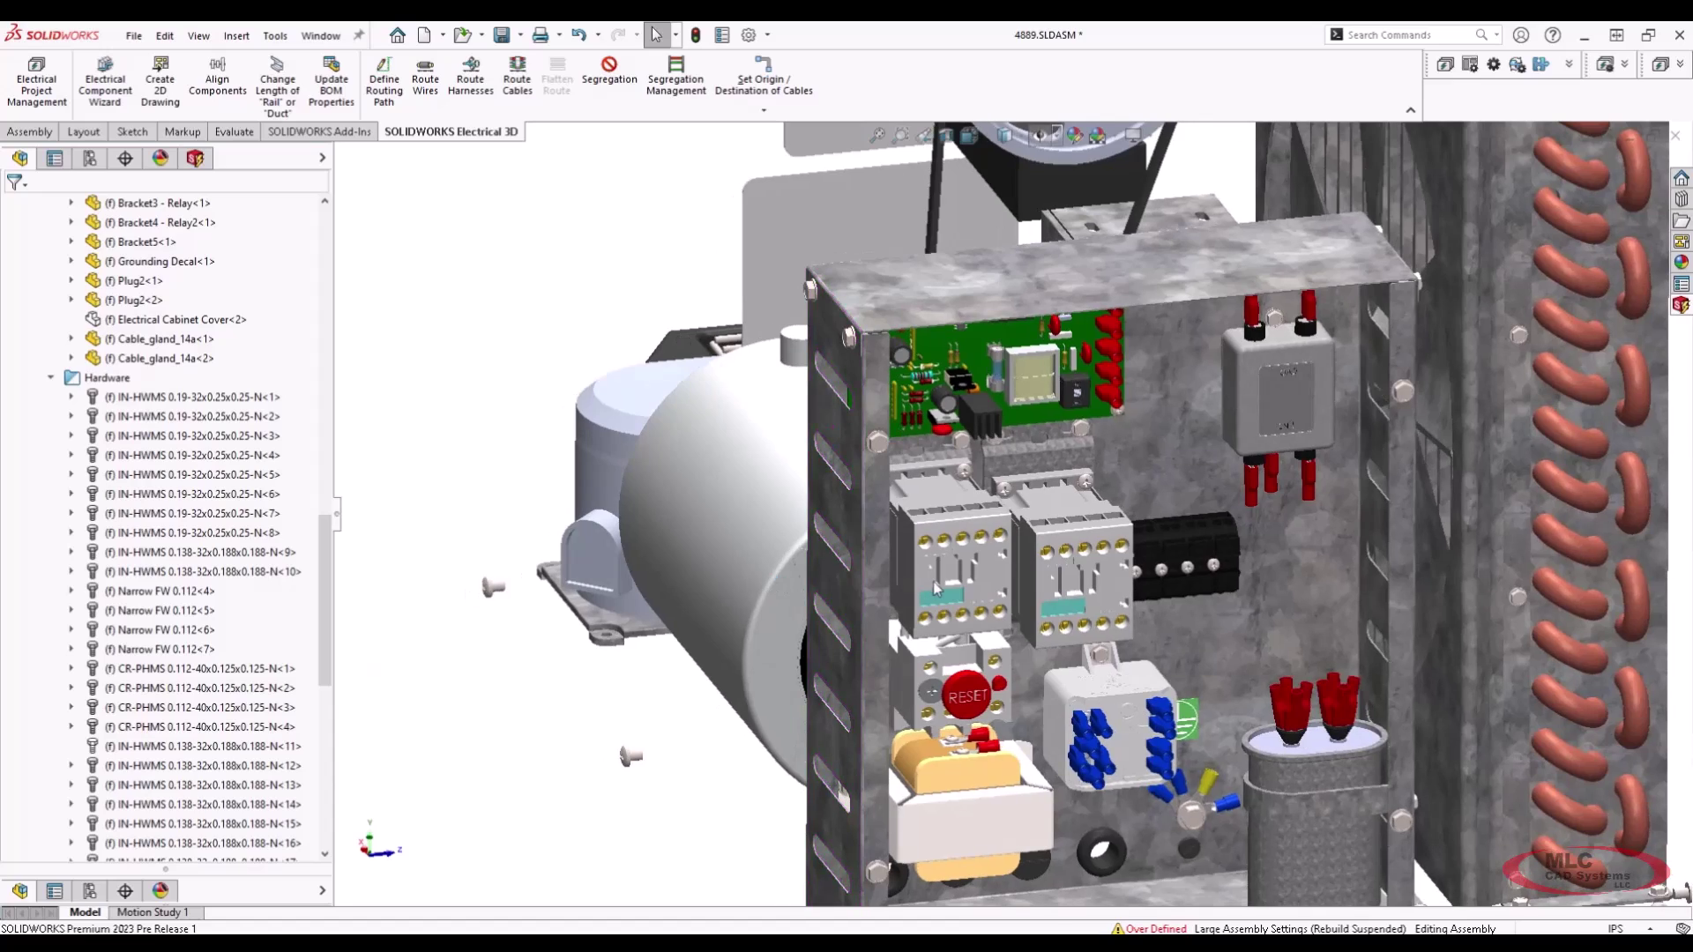
middle_click_drag(776, 610, 836, 592)
key("f")
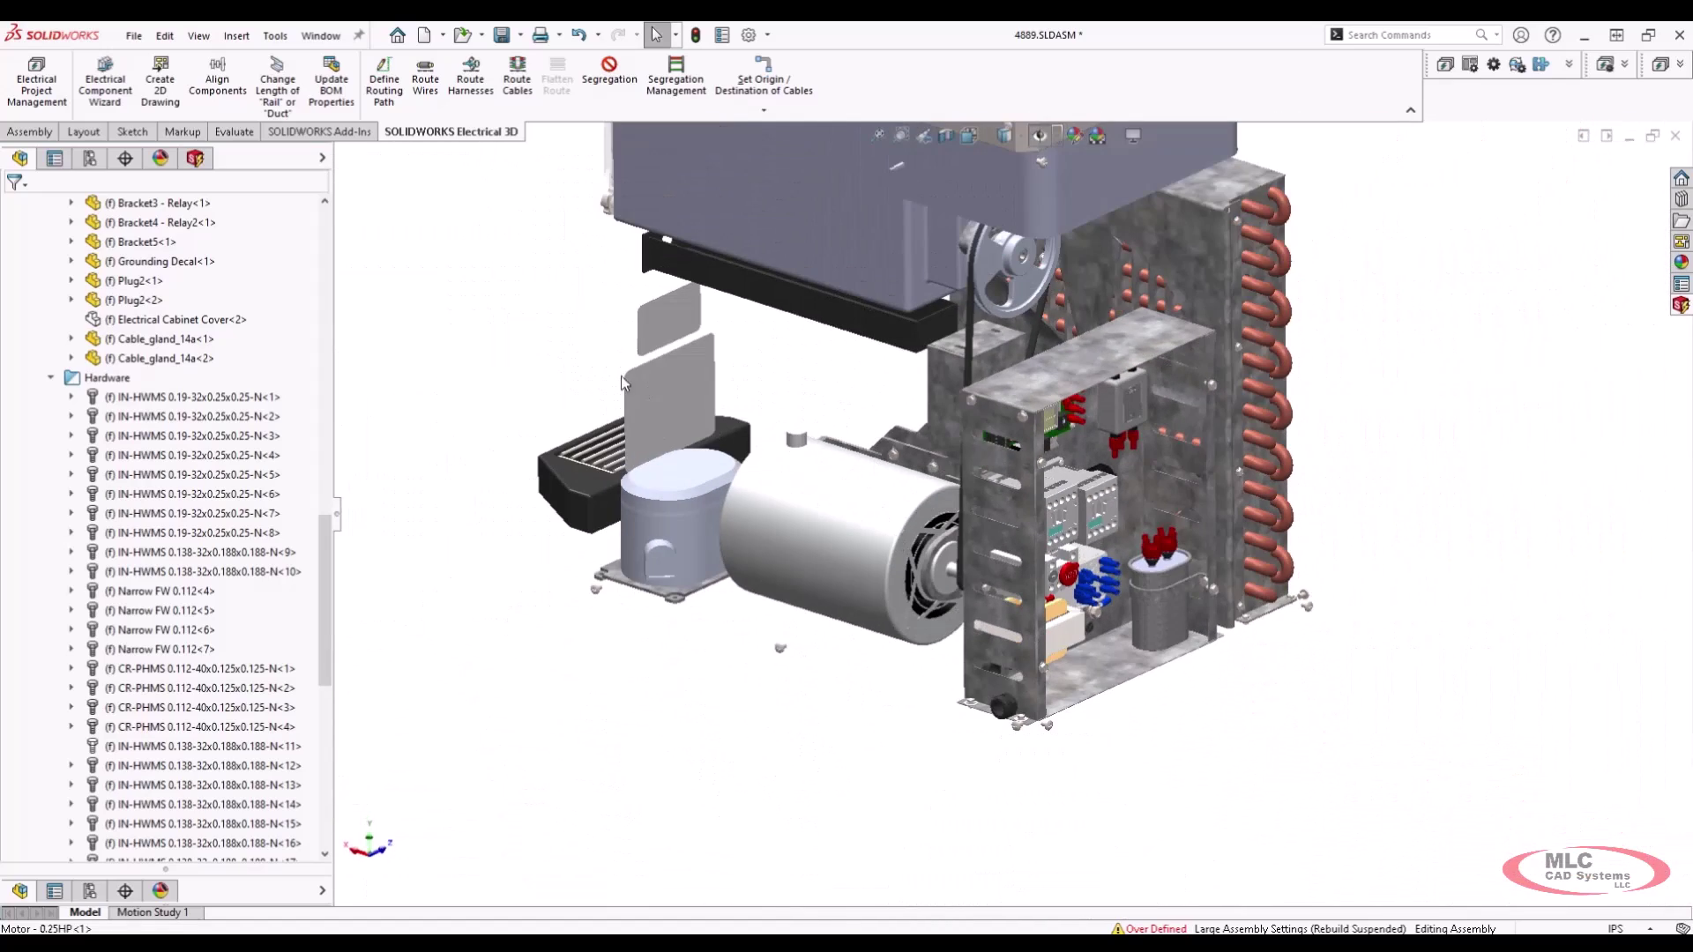
left_click(195, 158)
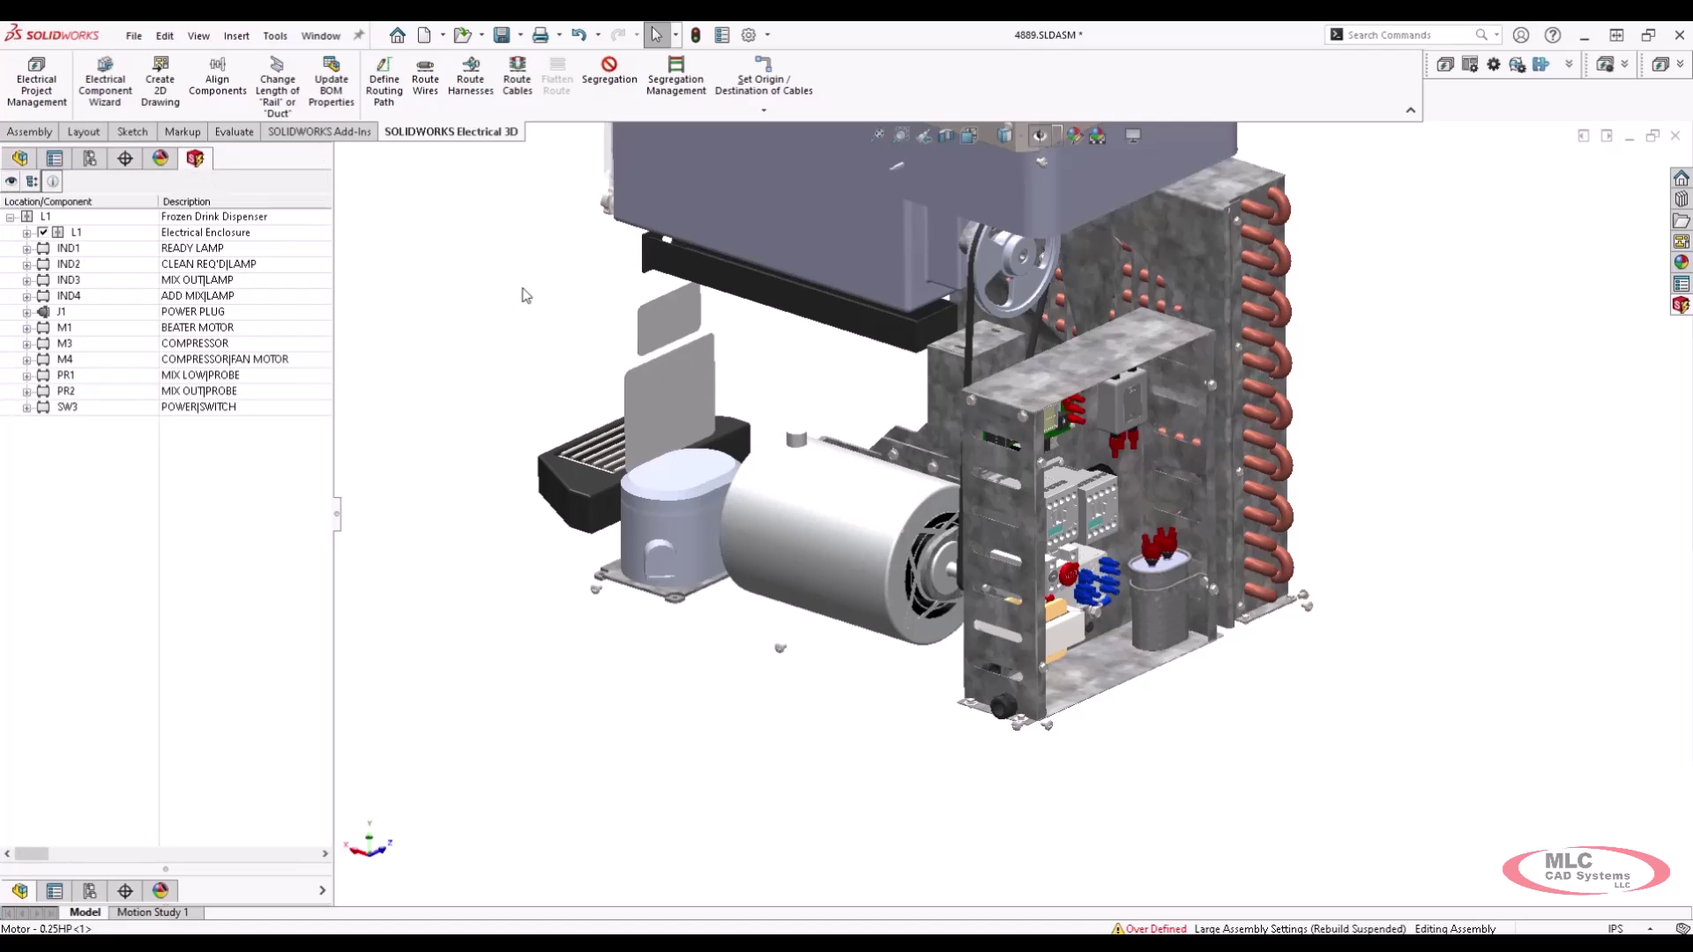
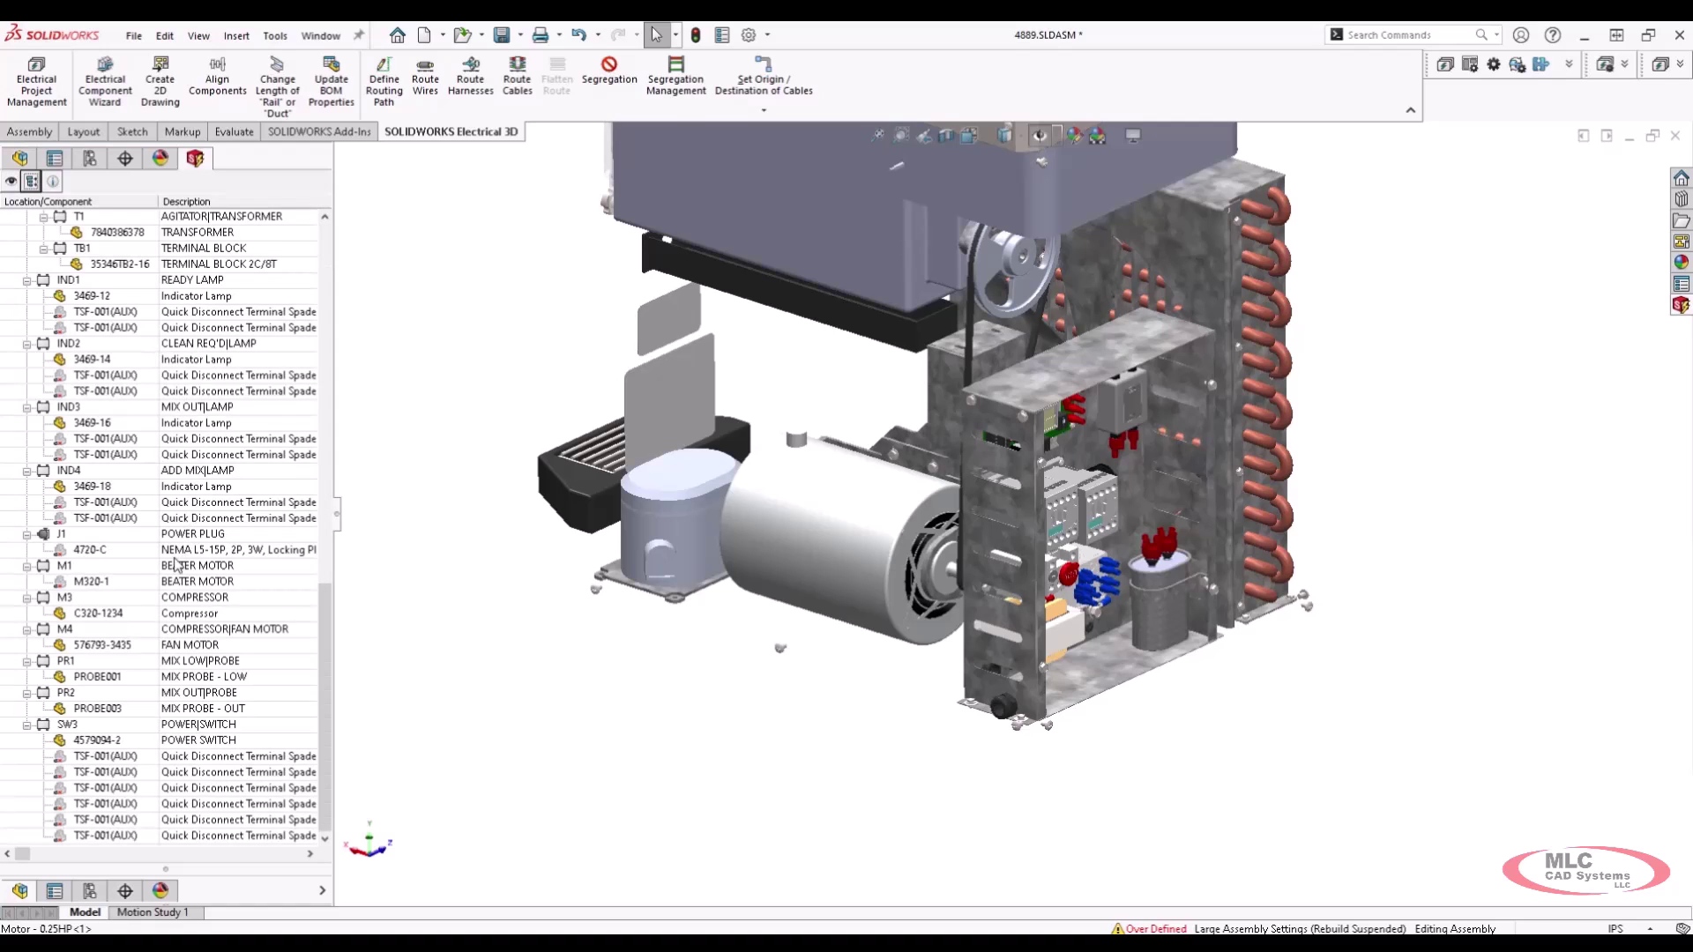
scroll(172, 573, "up", 5)
scroll(170, 574, "up", 12)
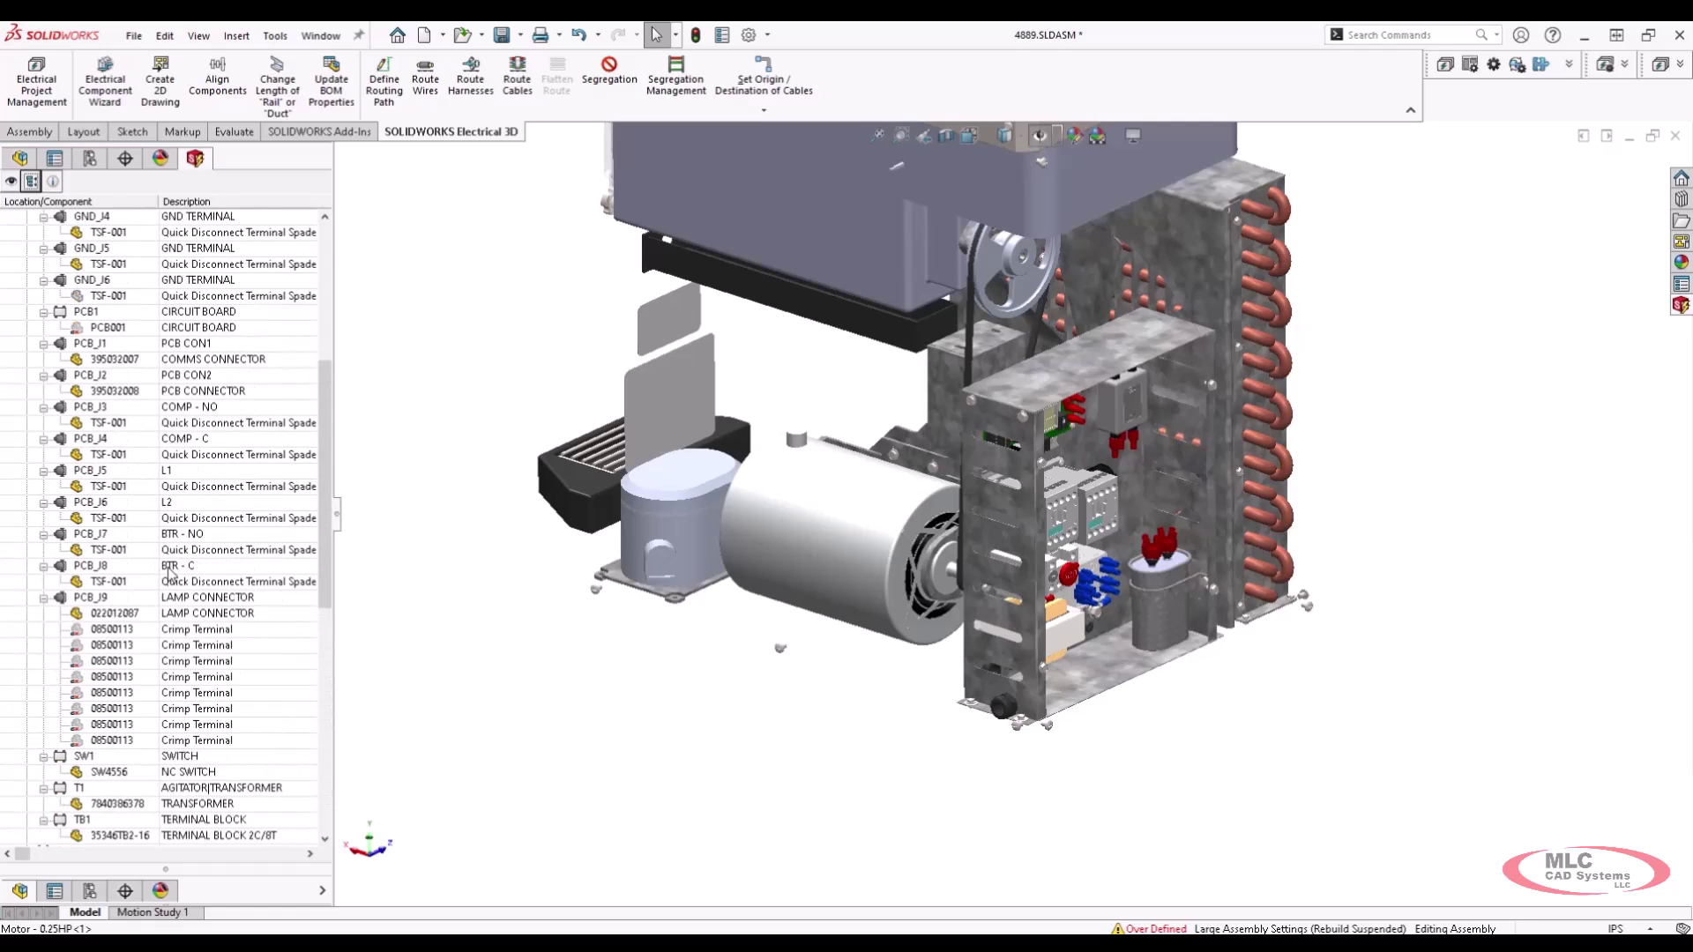
scroll(171, 574, "up", 3)
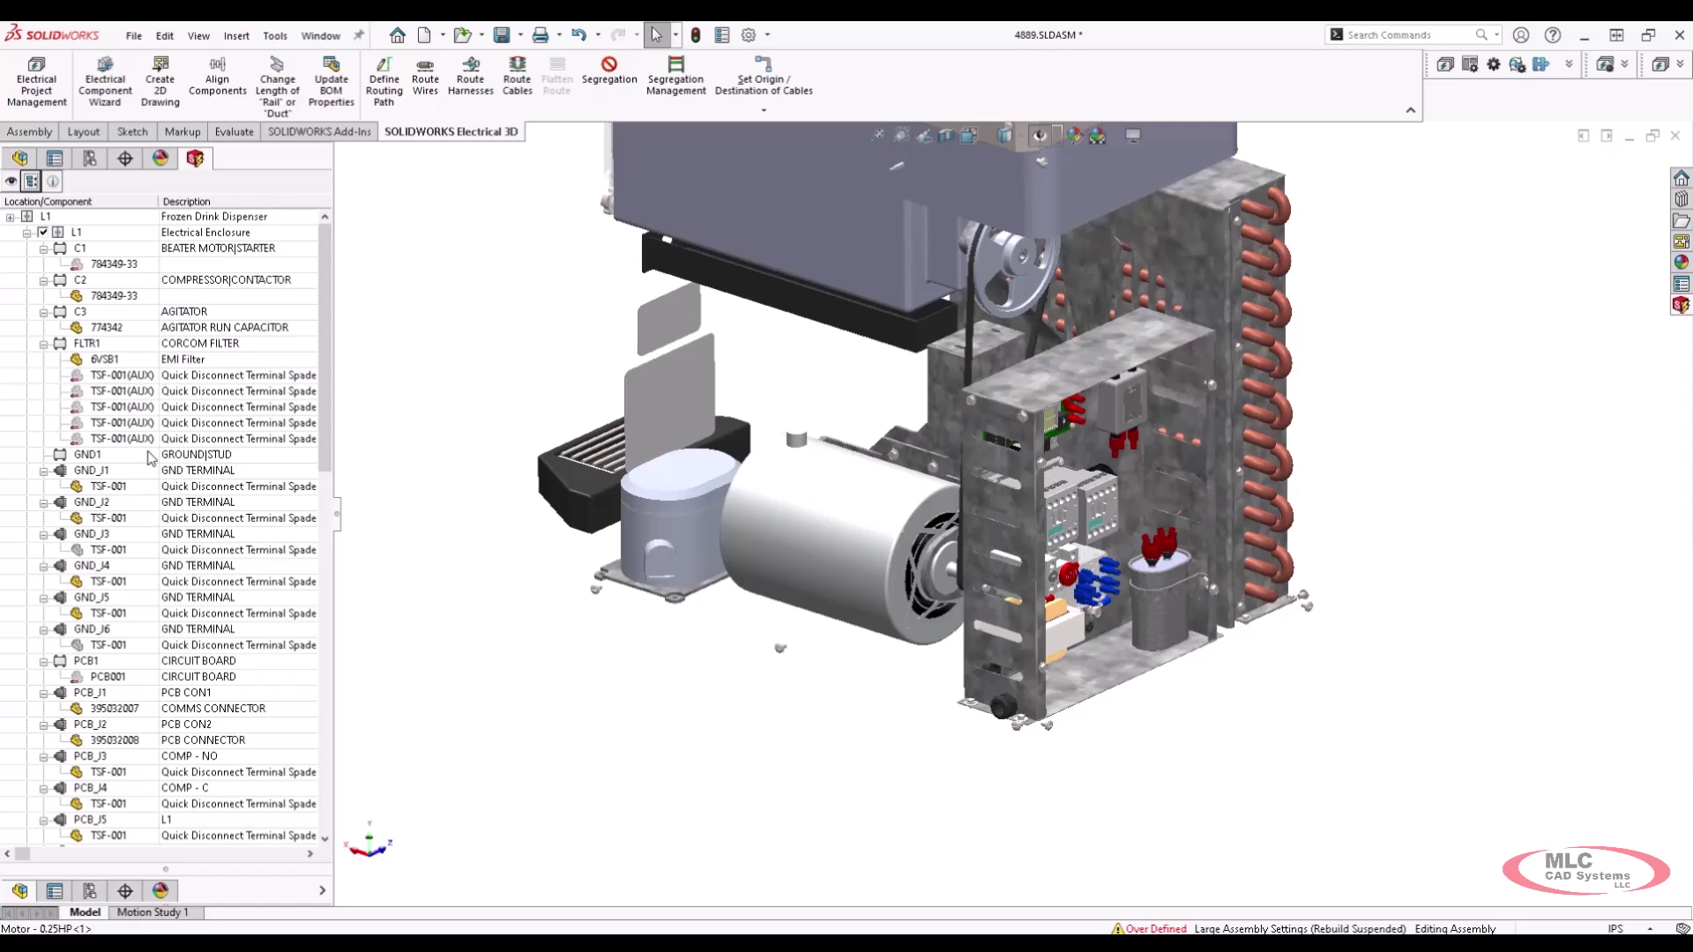
left_click(31, 182)
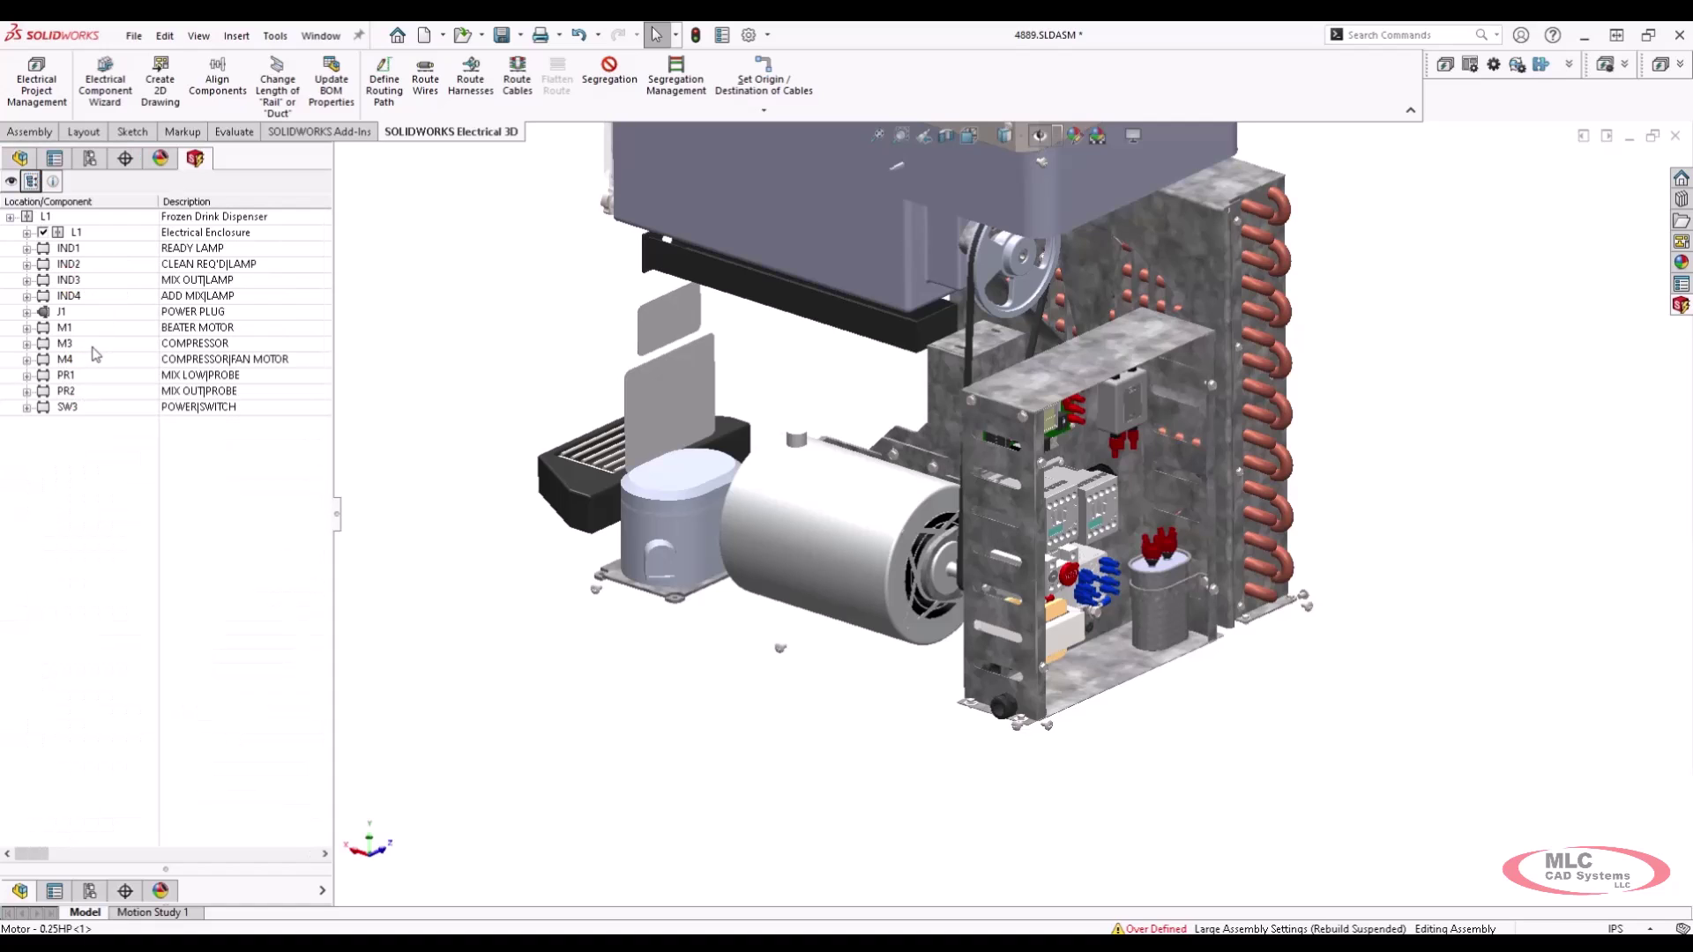
left_click(32, 181)
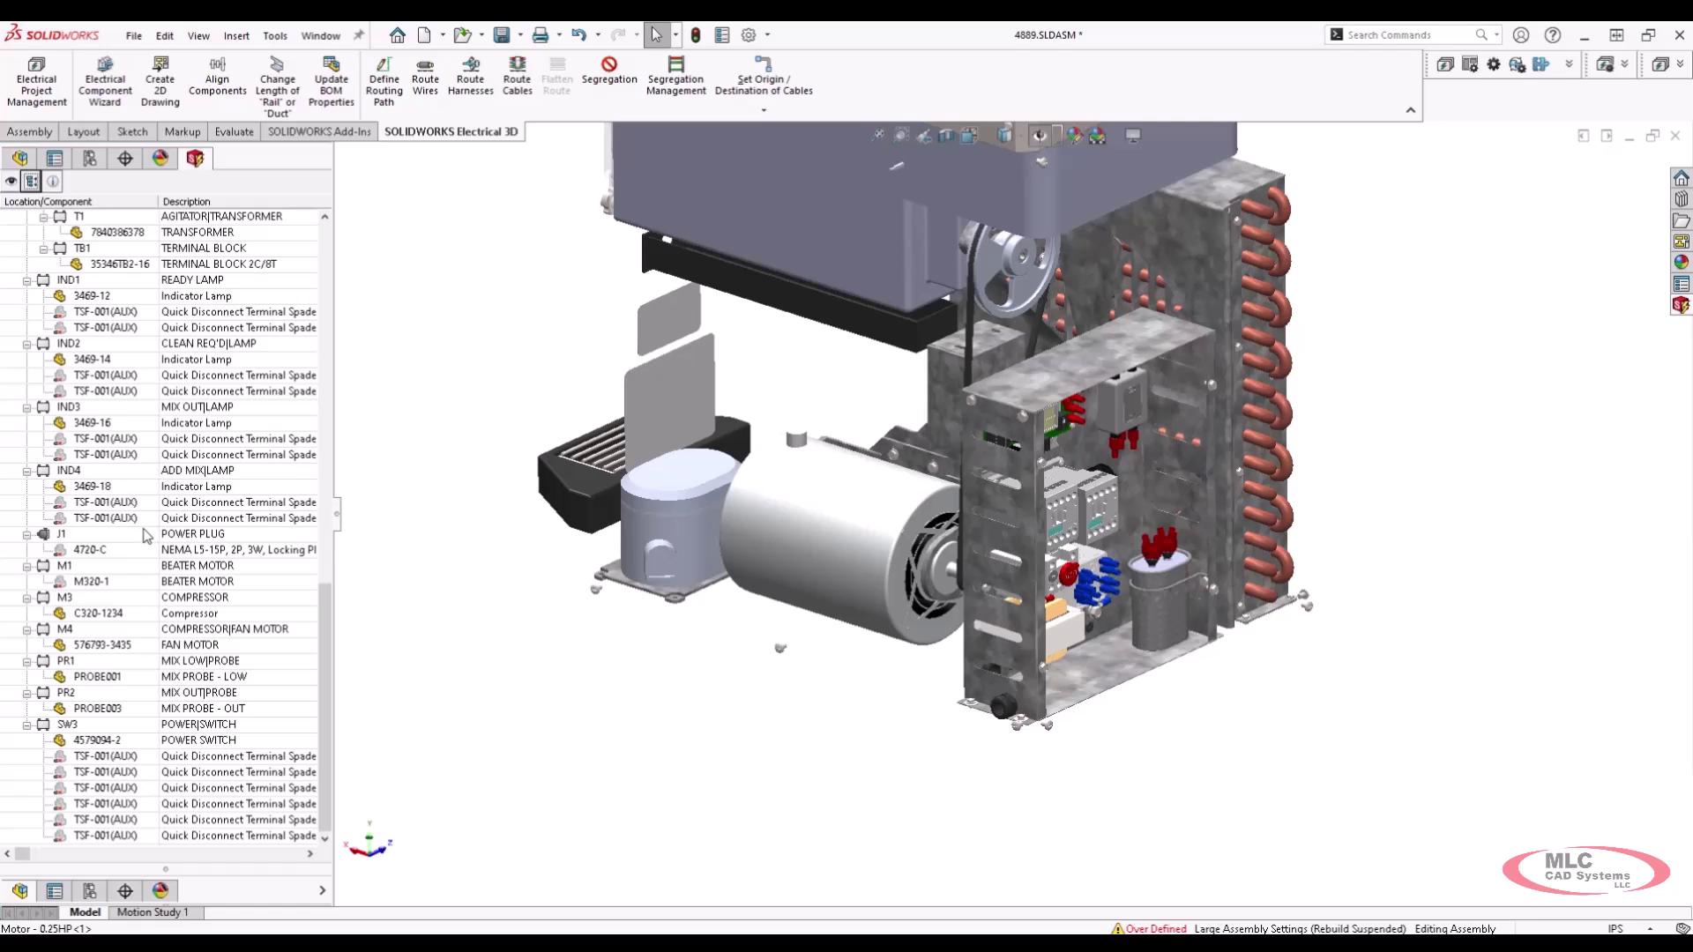
scroll(147, 549, "up", 6)
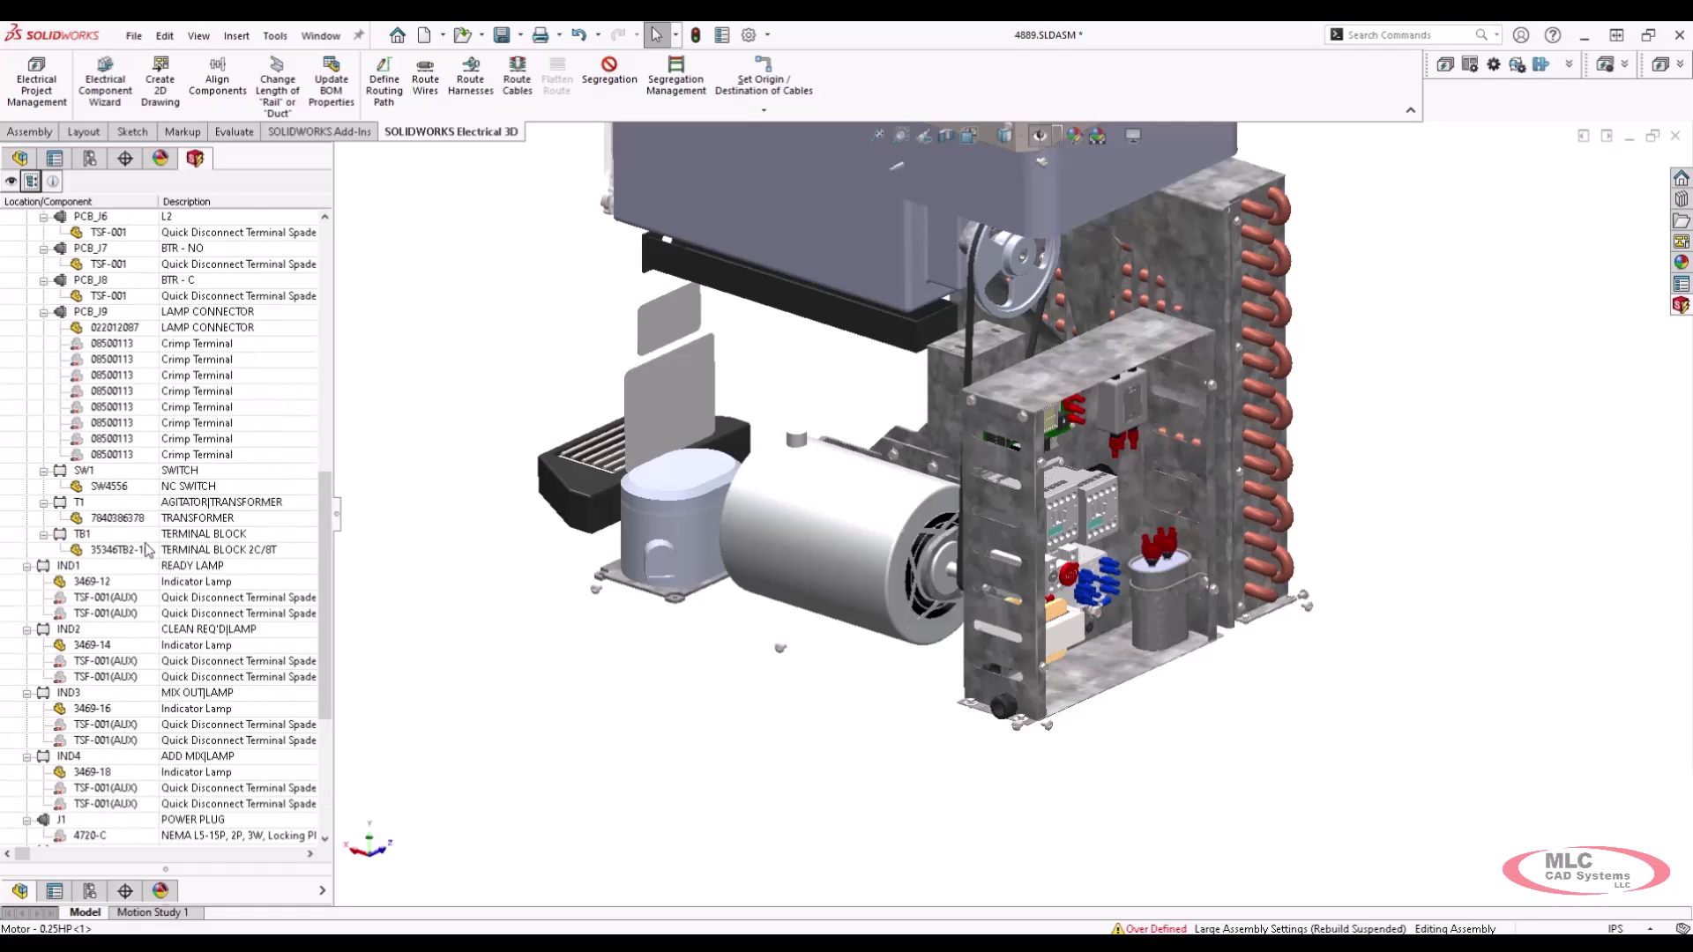
scroll(146, 549, "up", 5)
scroll(147, 548, "up", 8)
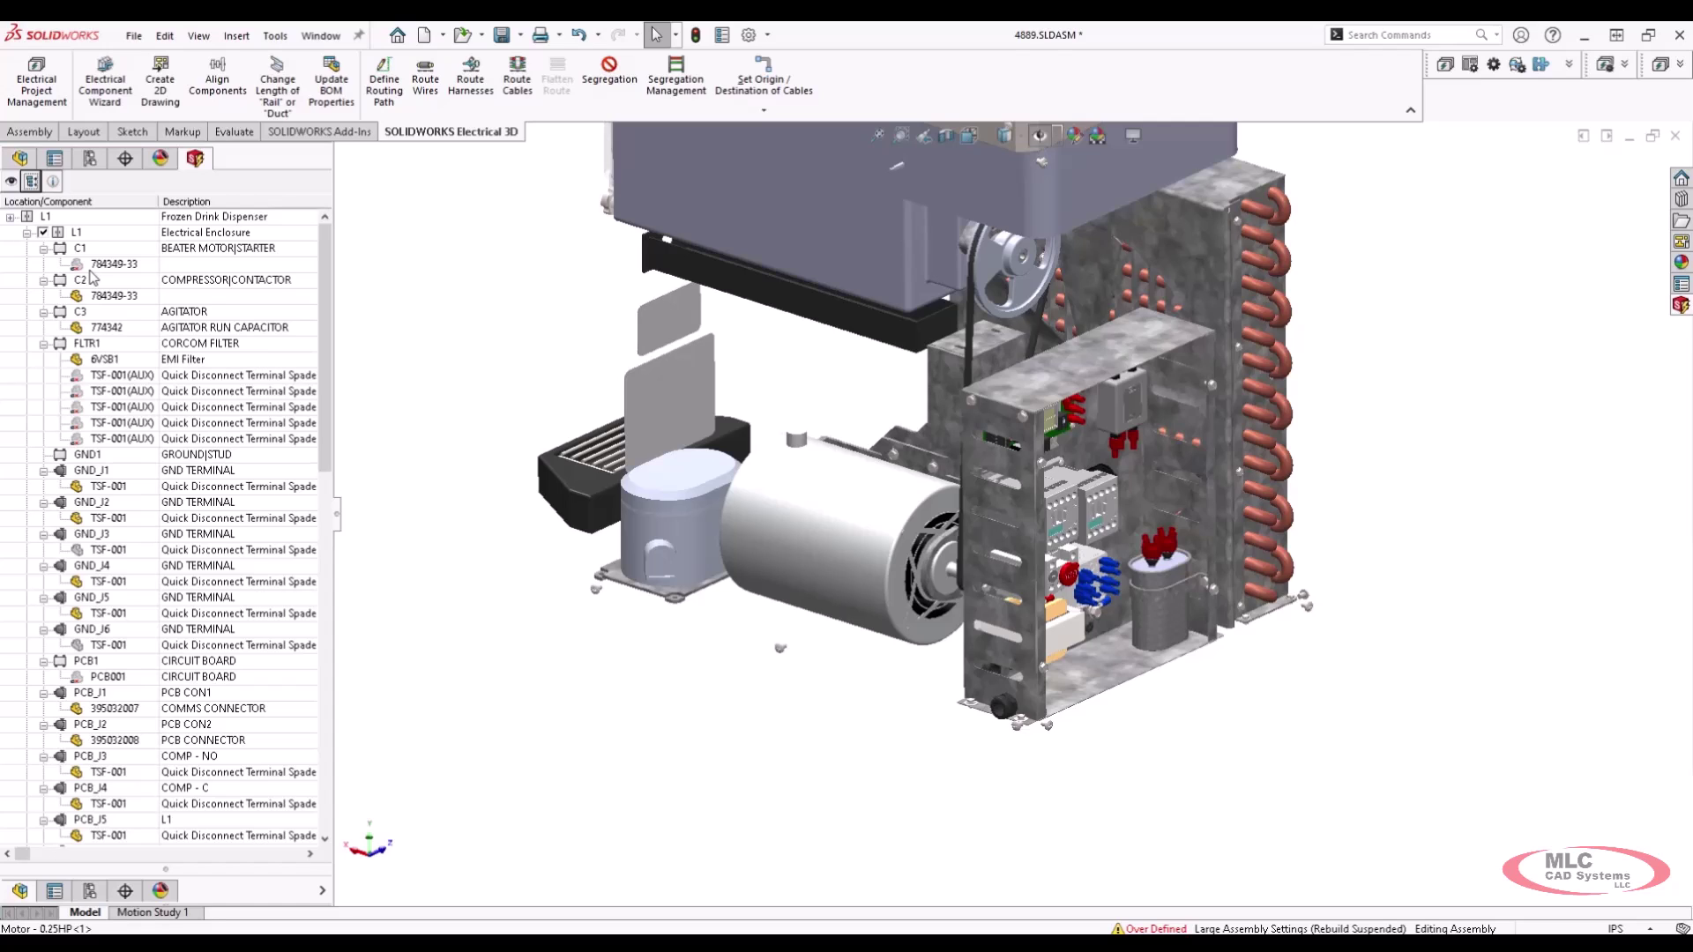
Compare part 784349-33 under C1 Beater Motor Starter with the same part under C2 Compressor Contactor
left_click(111, 296)
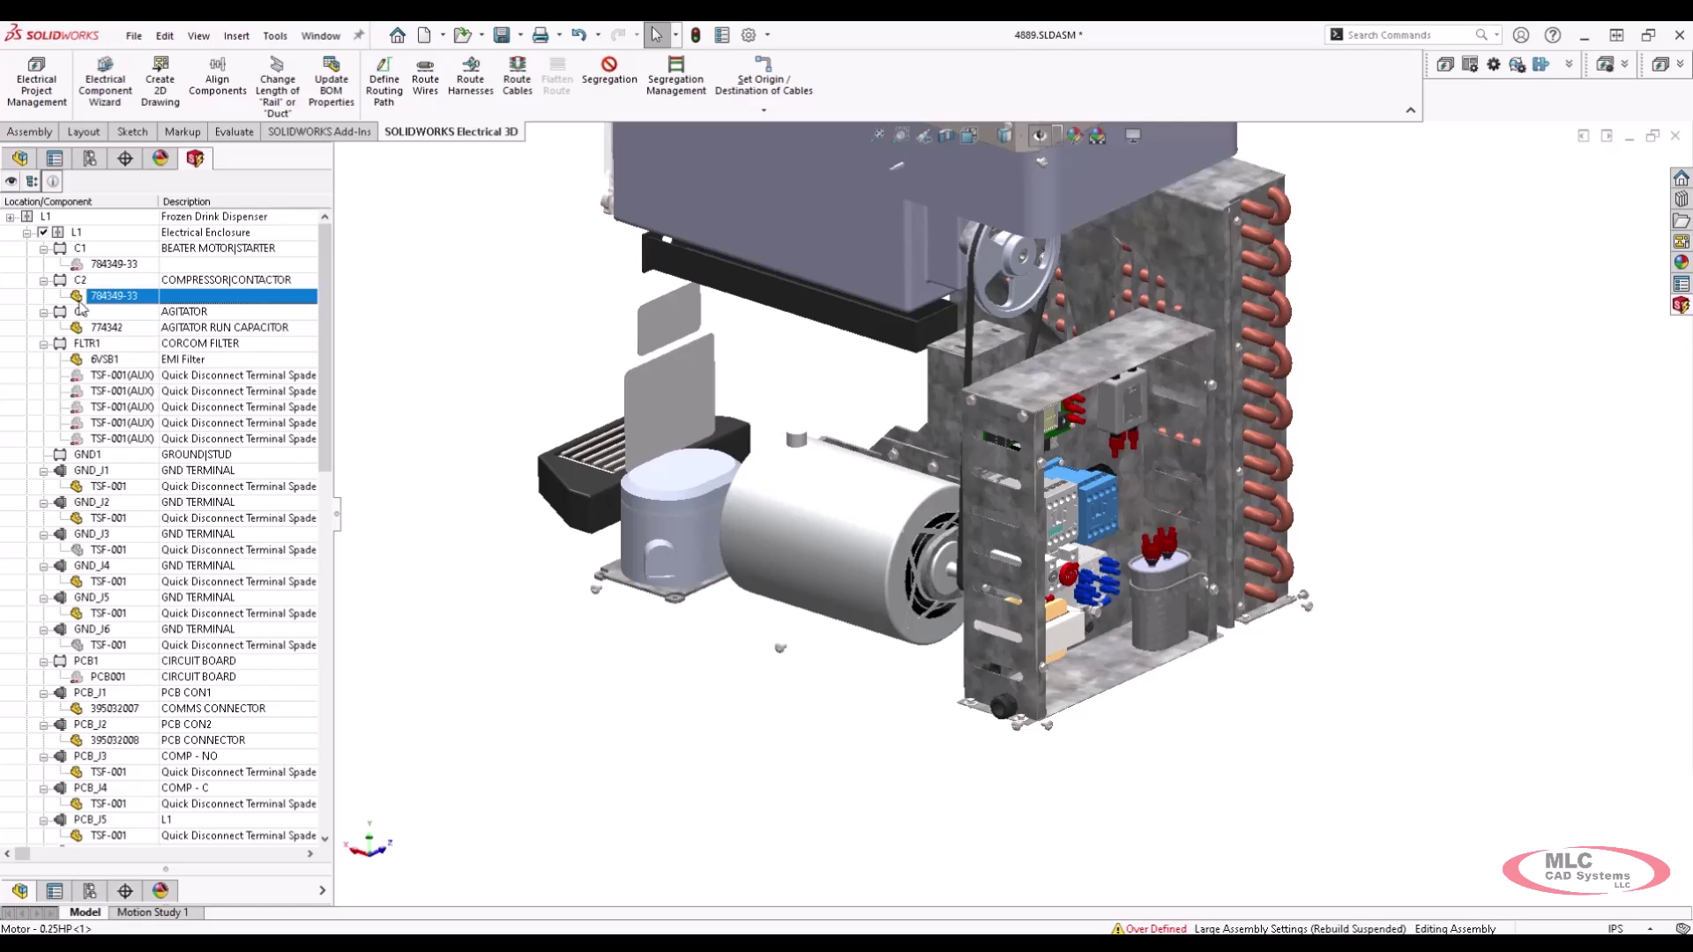
left_click(115, 265)
left_click(119, 298)
left_click(121, 265)
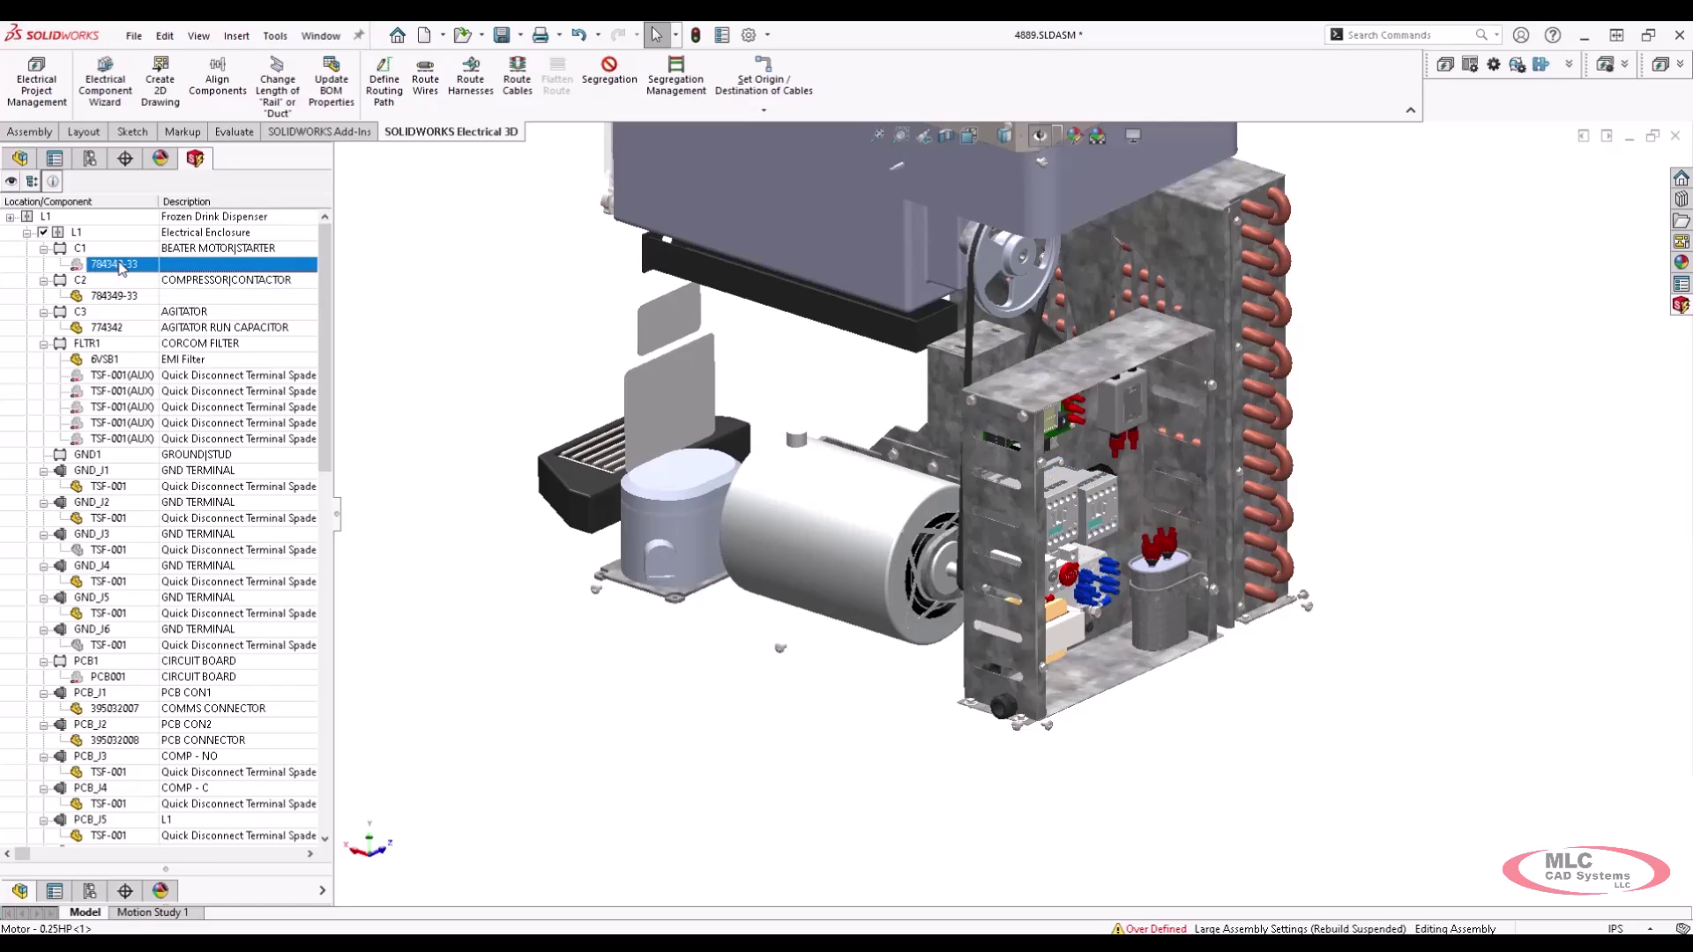
Filter the component tree to only the parts not yet associated with a 3D model, and expand all its branches
left_click(12, 181)
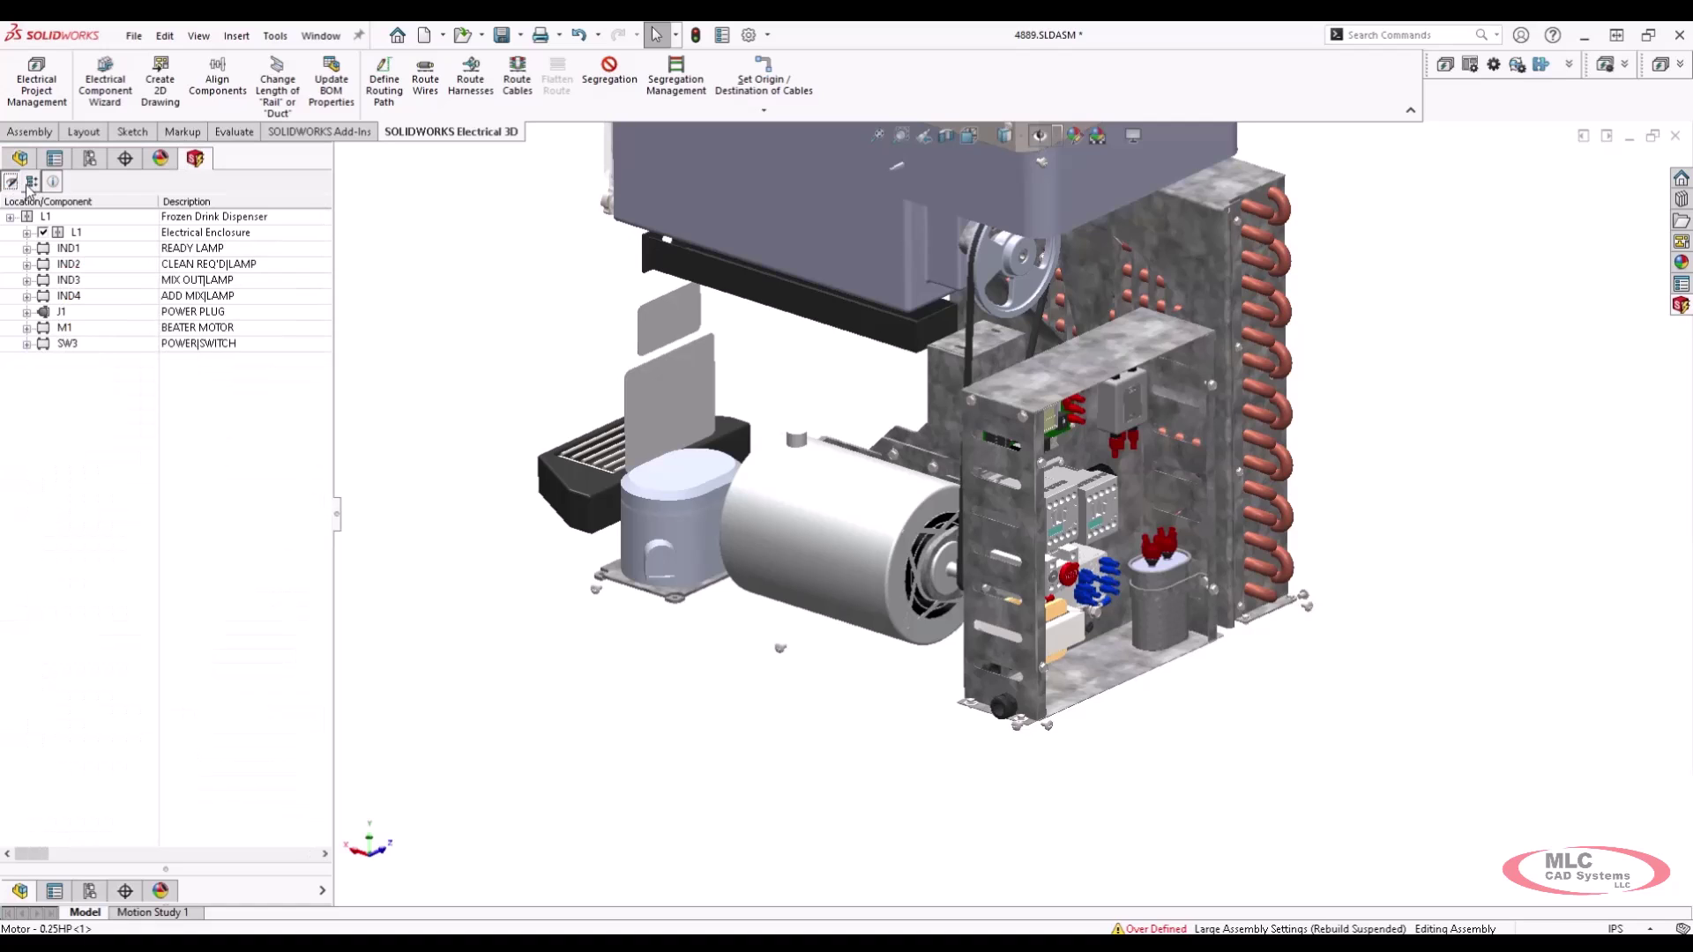
left_click(31, 181)
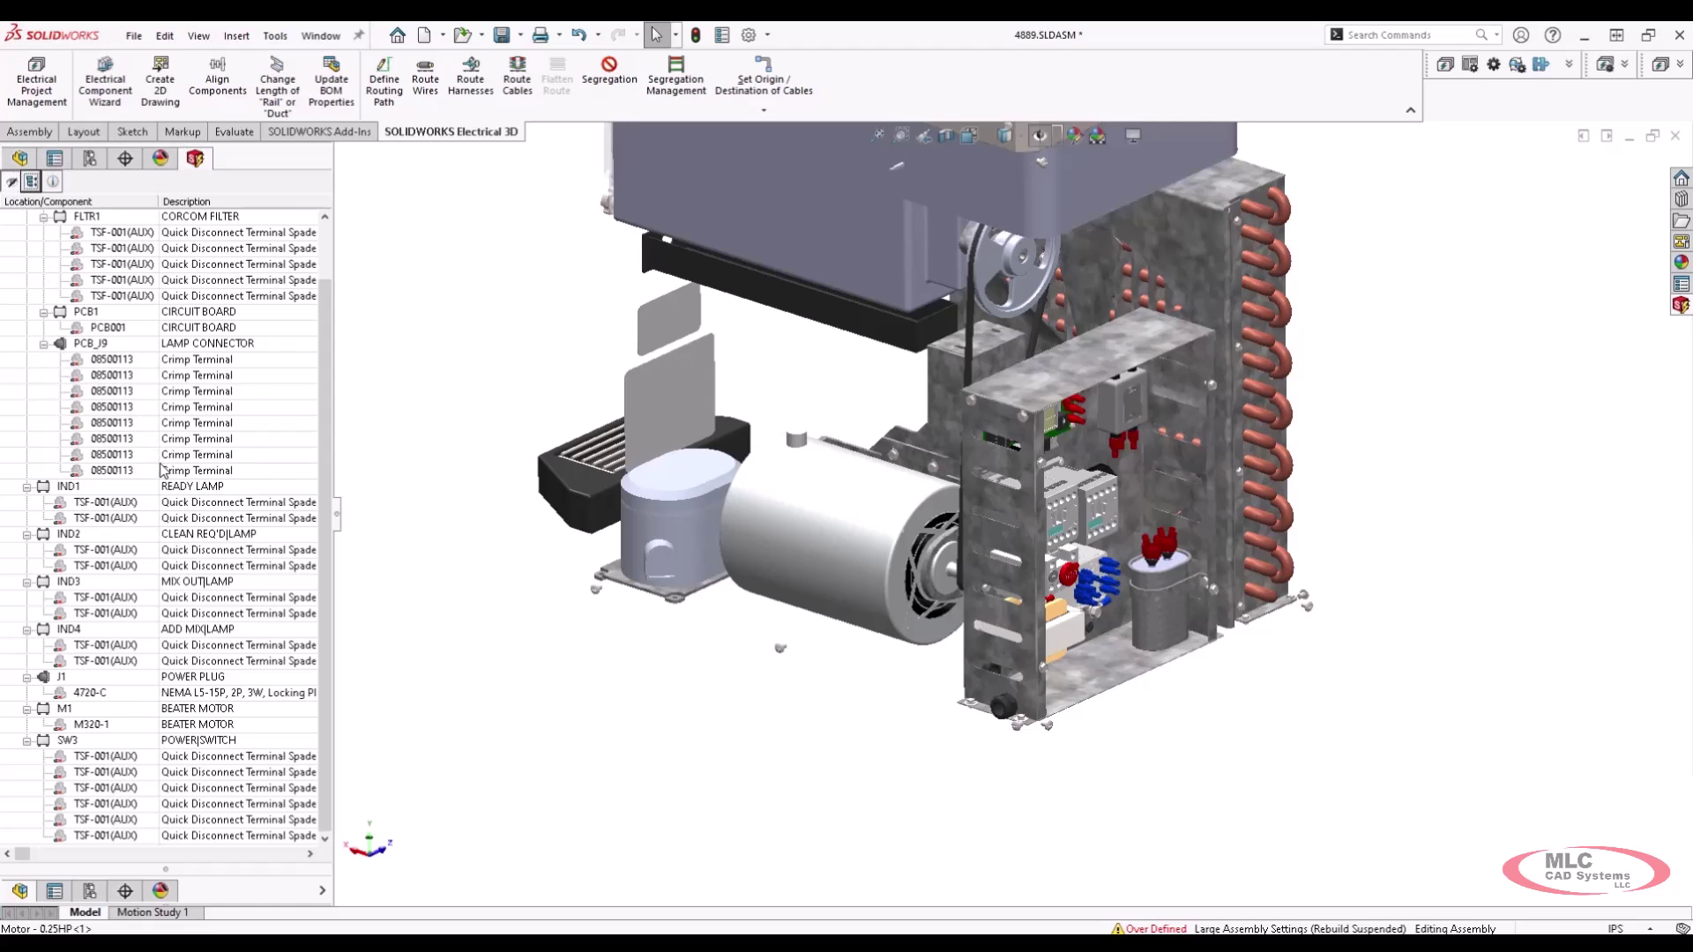
scroll(164, 471, "up", 2)
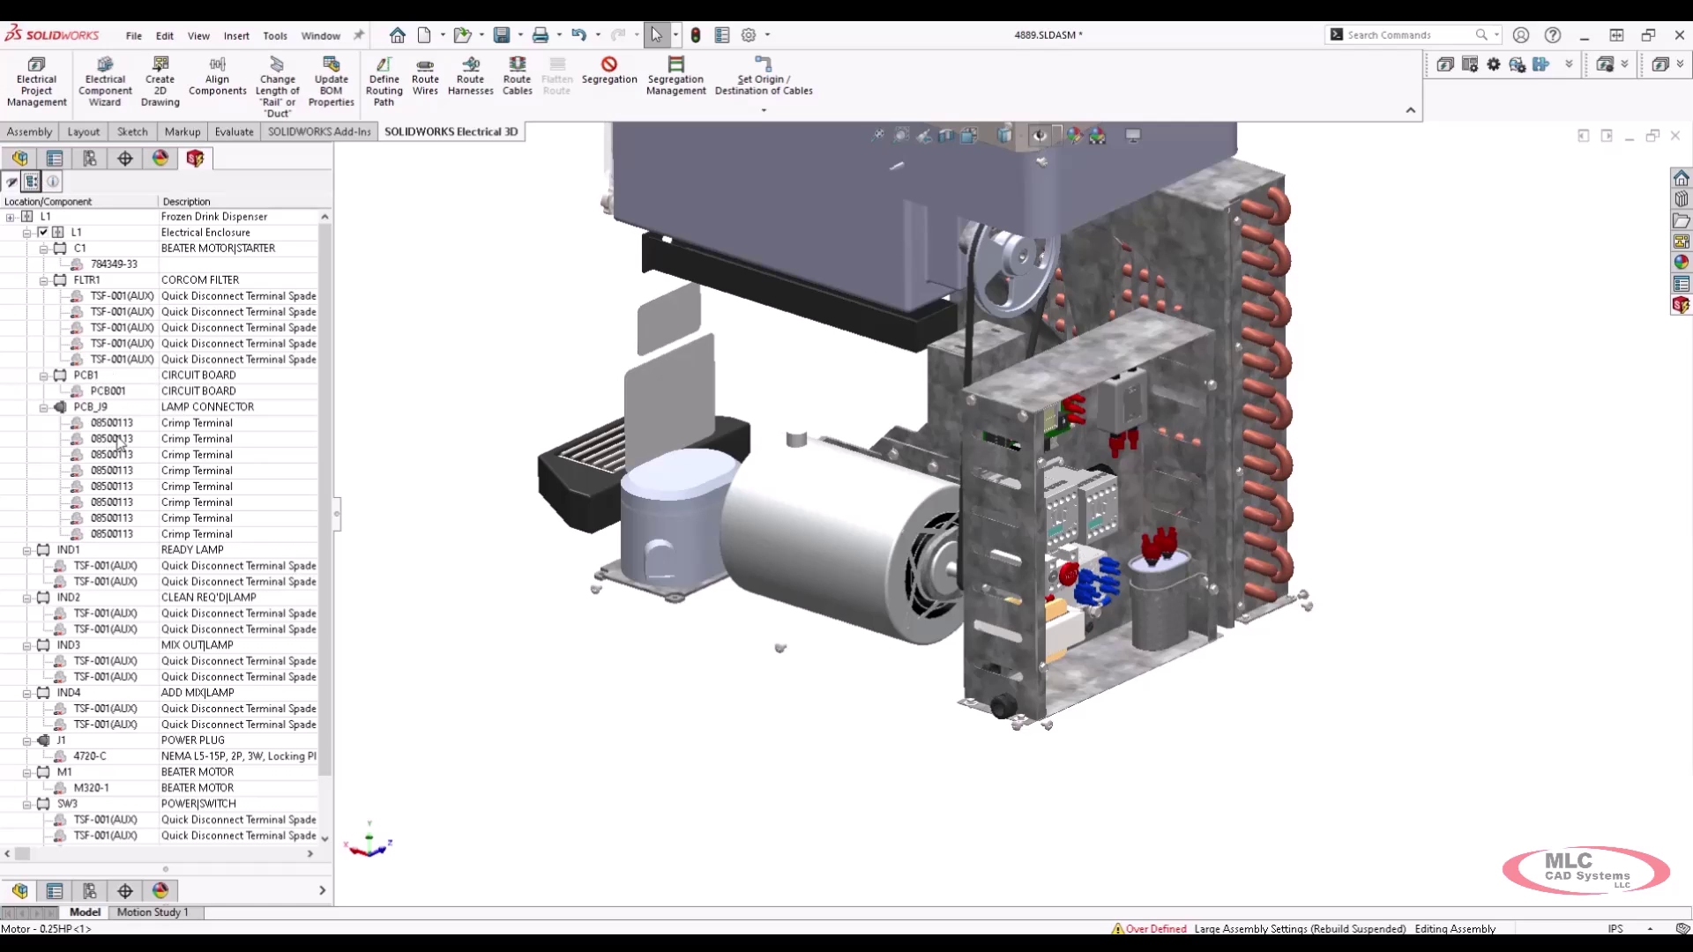
Collapse FLTR1, PCB1, PCB_J9, IND1 to IND4, J1 and SW3 in the tree, leaving C1 and M1 expanded
left_click(42, 279)
left_click(43, 295)
left_click(43, 312)
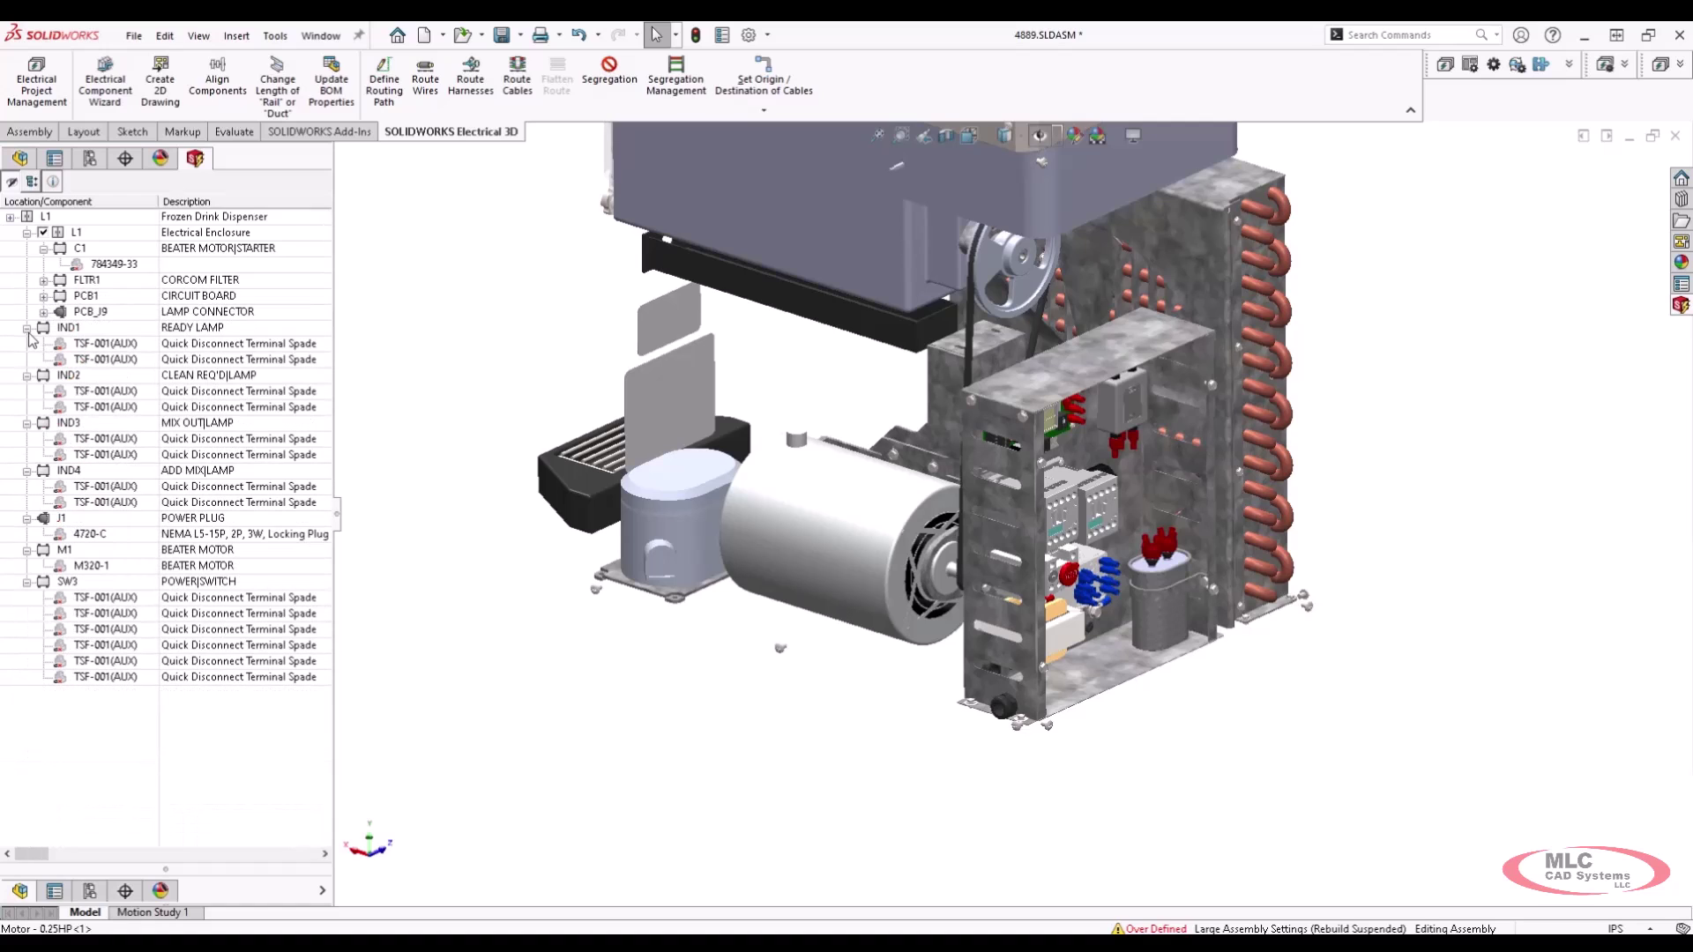
left_click(27, 328)
left_click(26, 344)
left_click(27, 360)
left_click(26, 375)
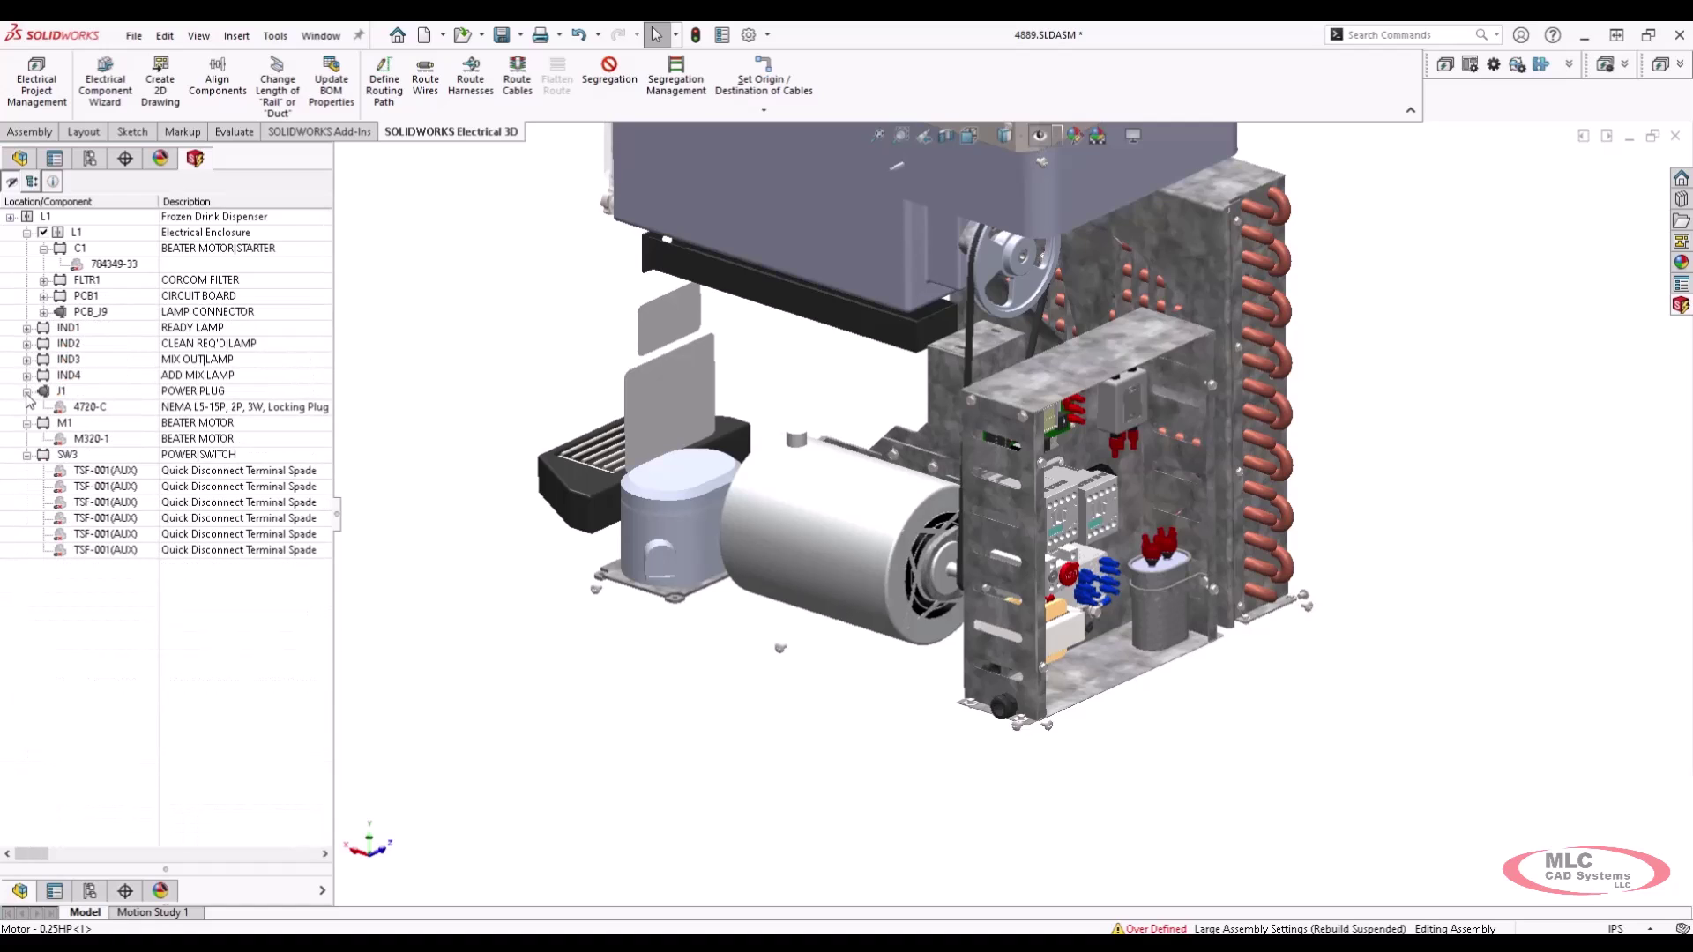
left_click(26, 391)
left_click(26, 439)
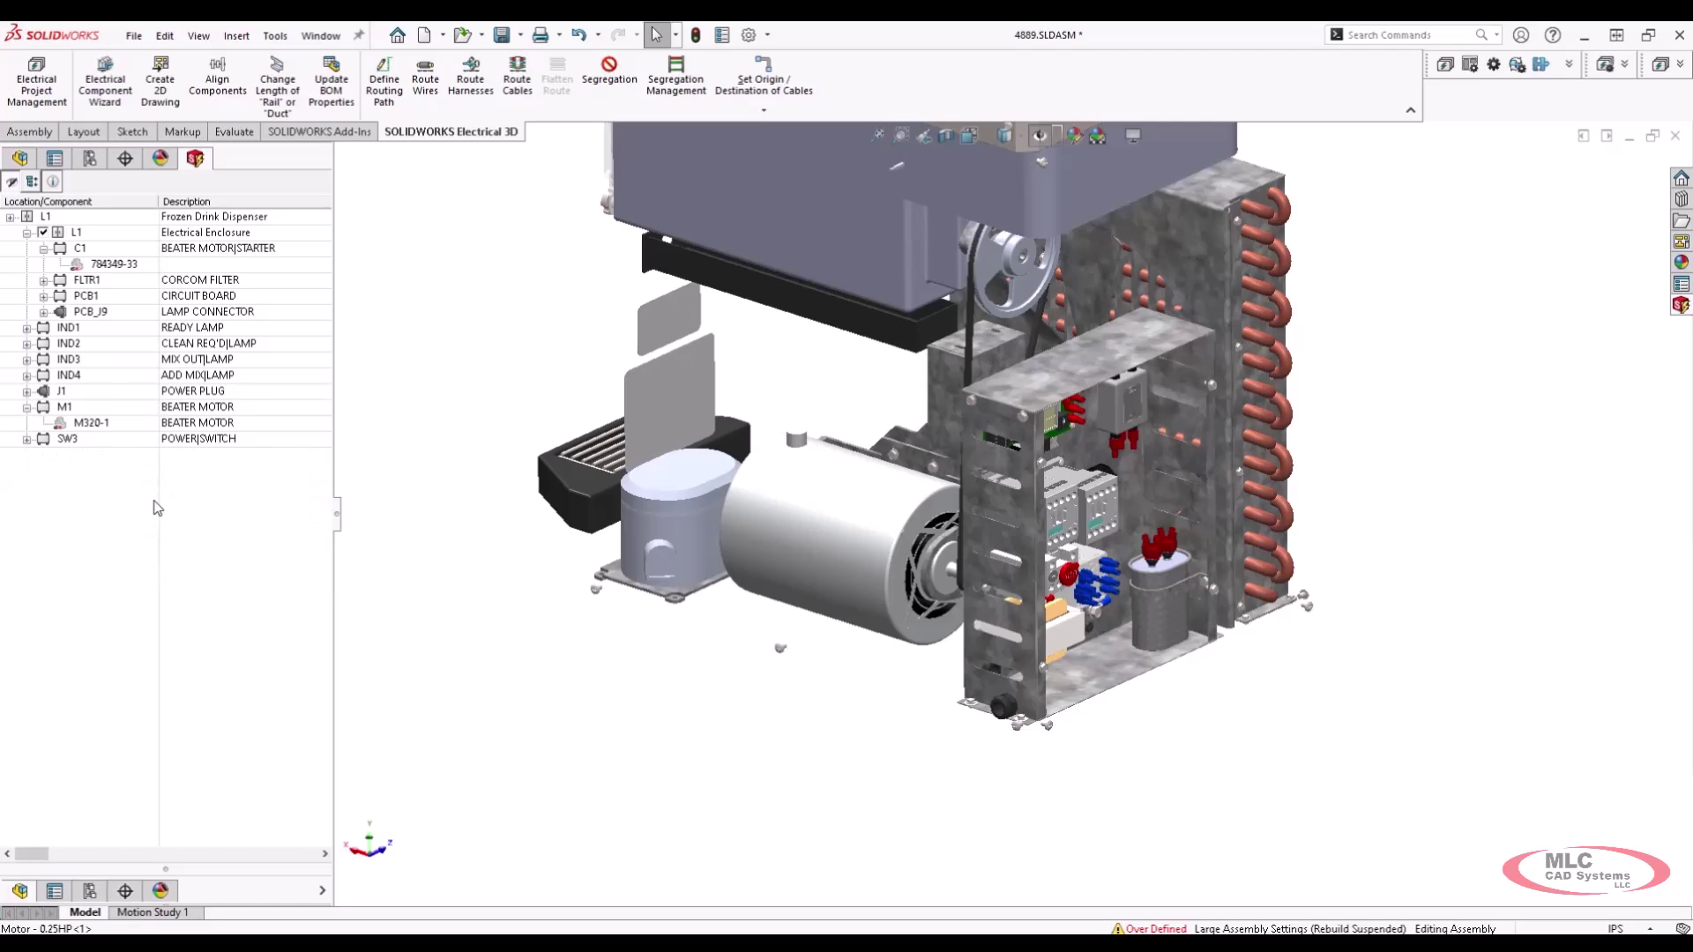
Start associating 784349-33 of C1 and M320-1 of M1 together, and apply C1's association with the 22708 Assembly in the cabinet
left_click(112, 265)
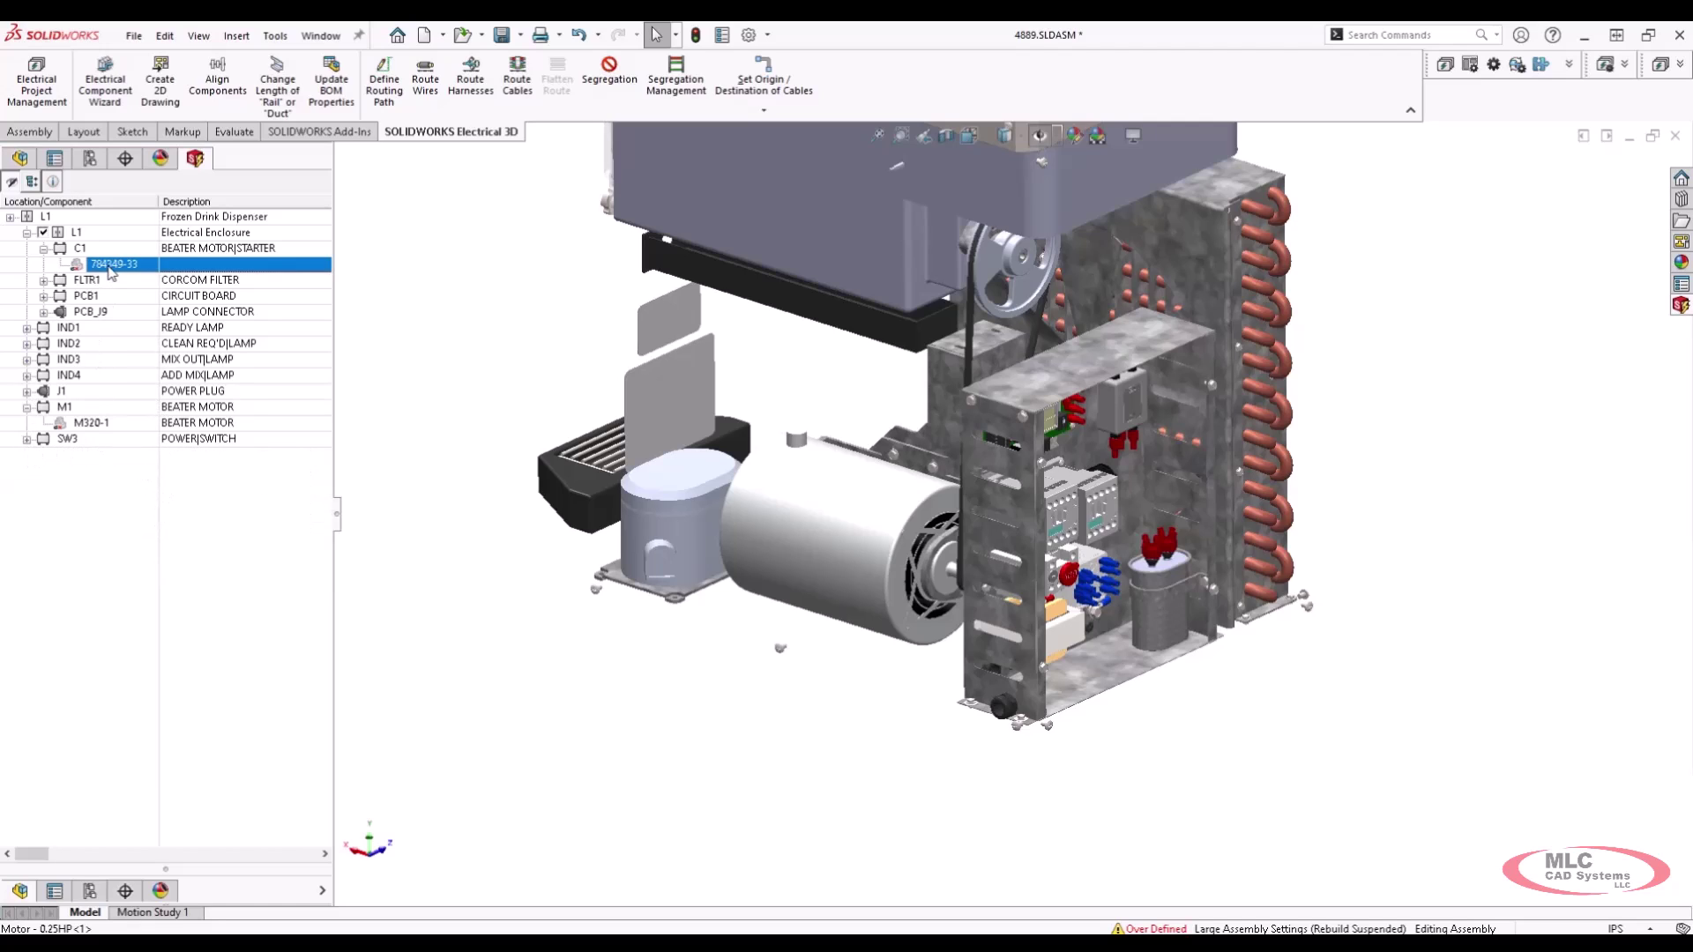
left_click(108, 425, "ctrl")
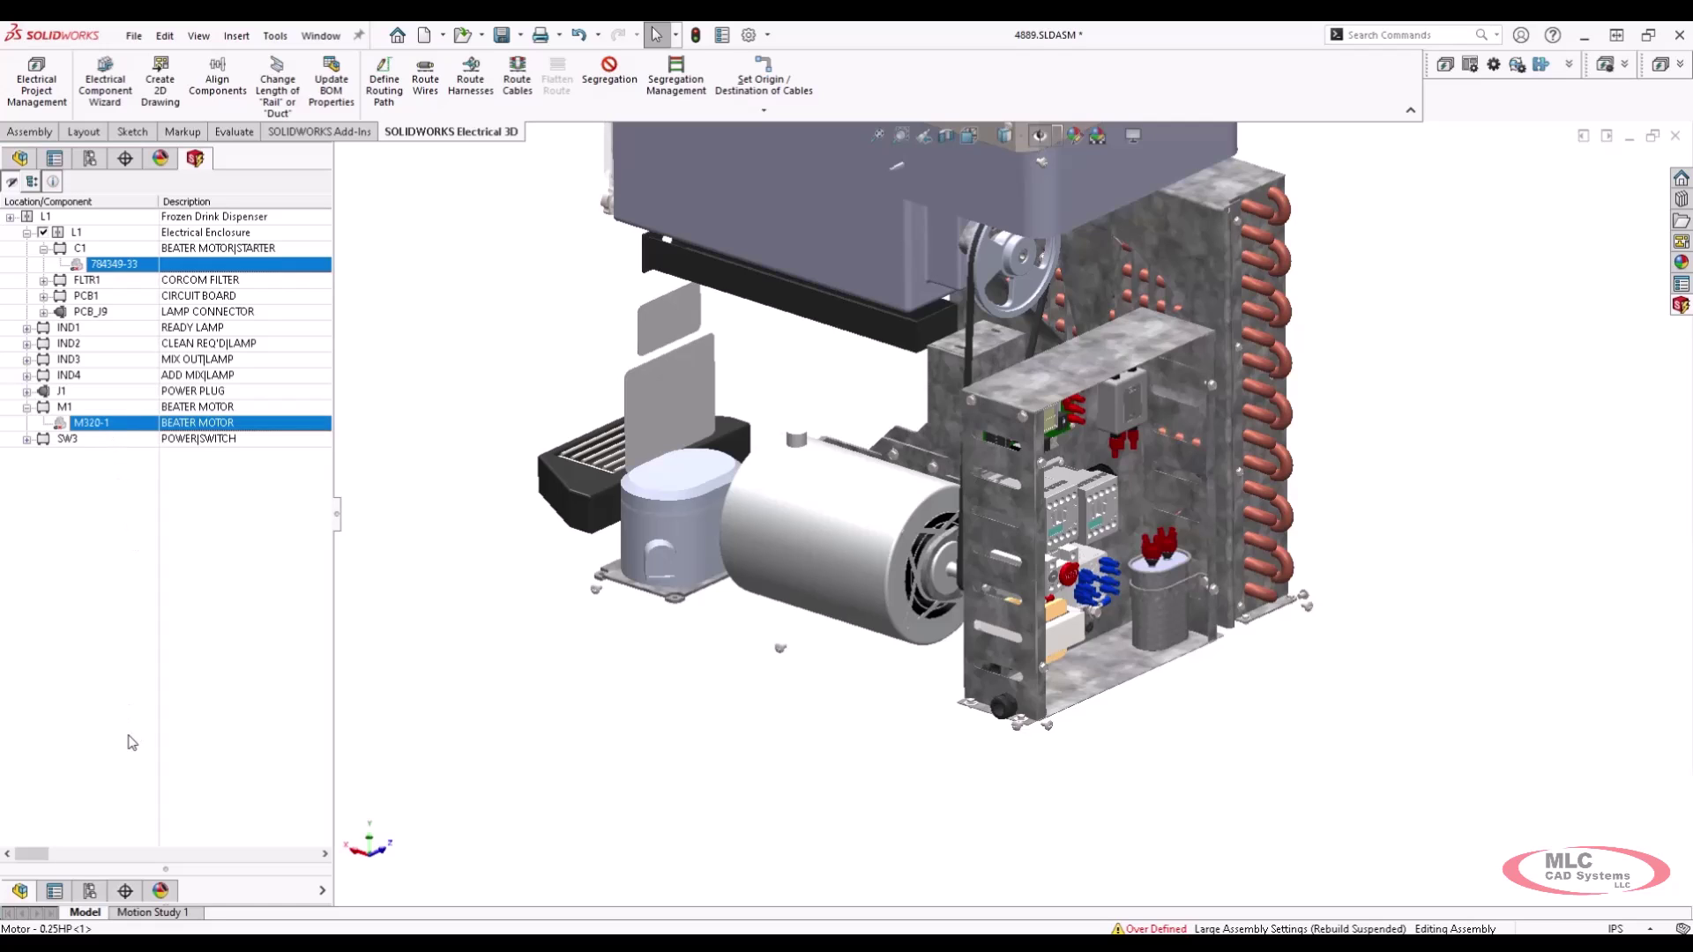
right_click(133, 266)
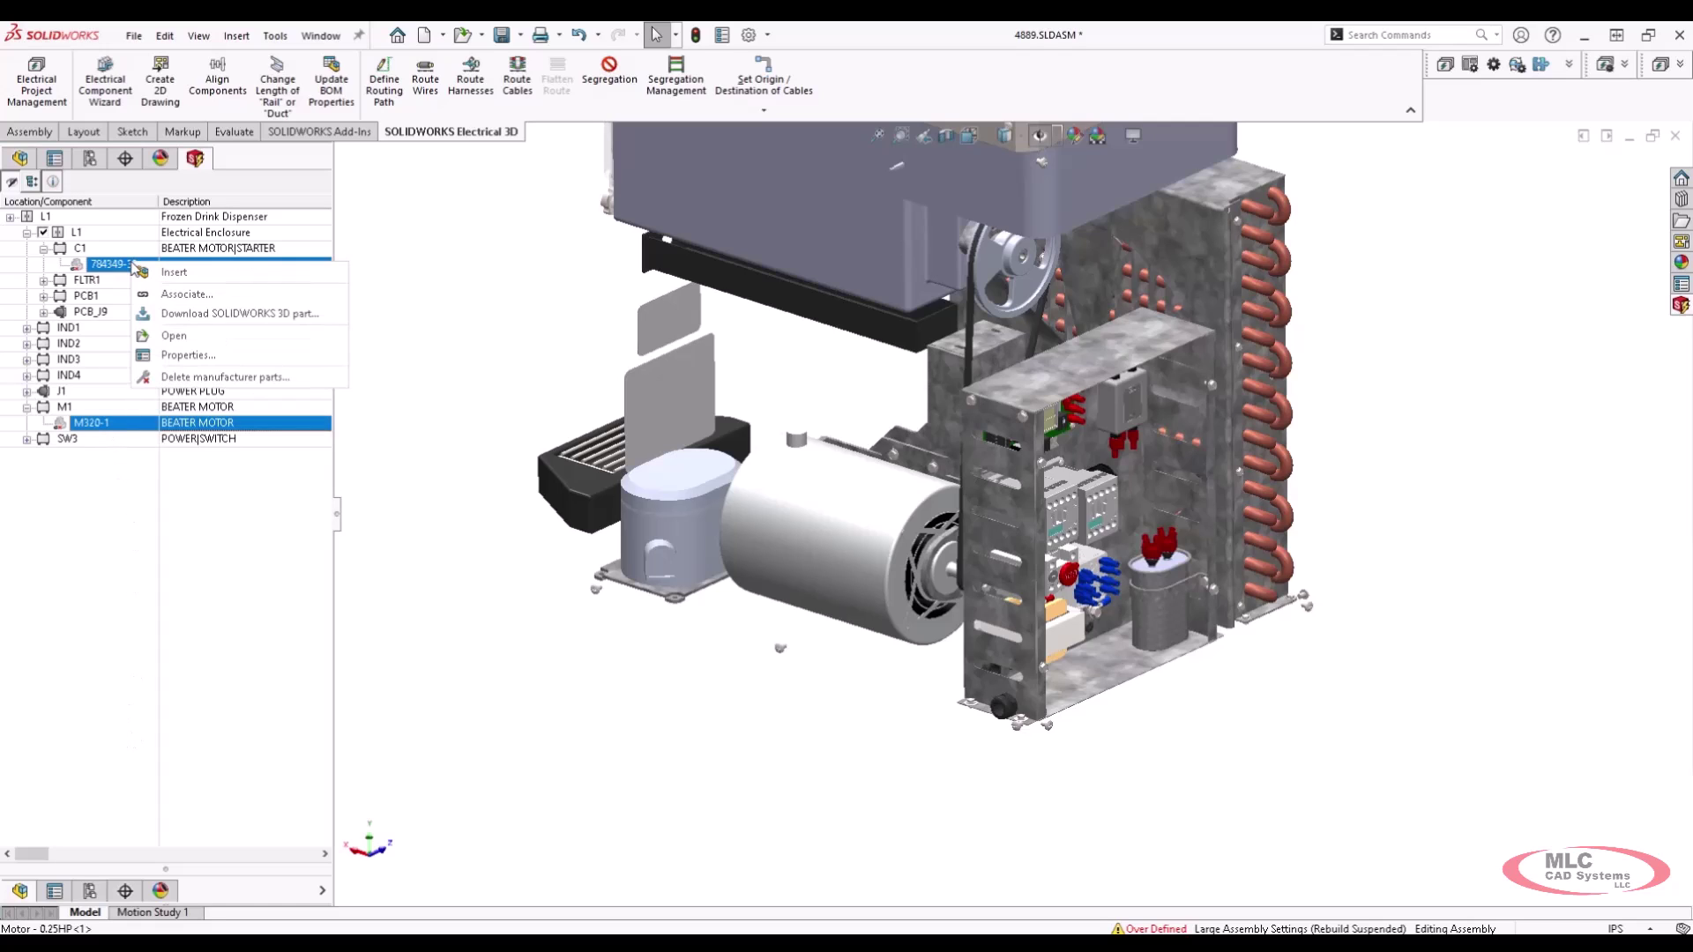
left_click(203, 297)
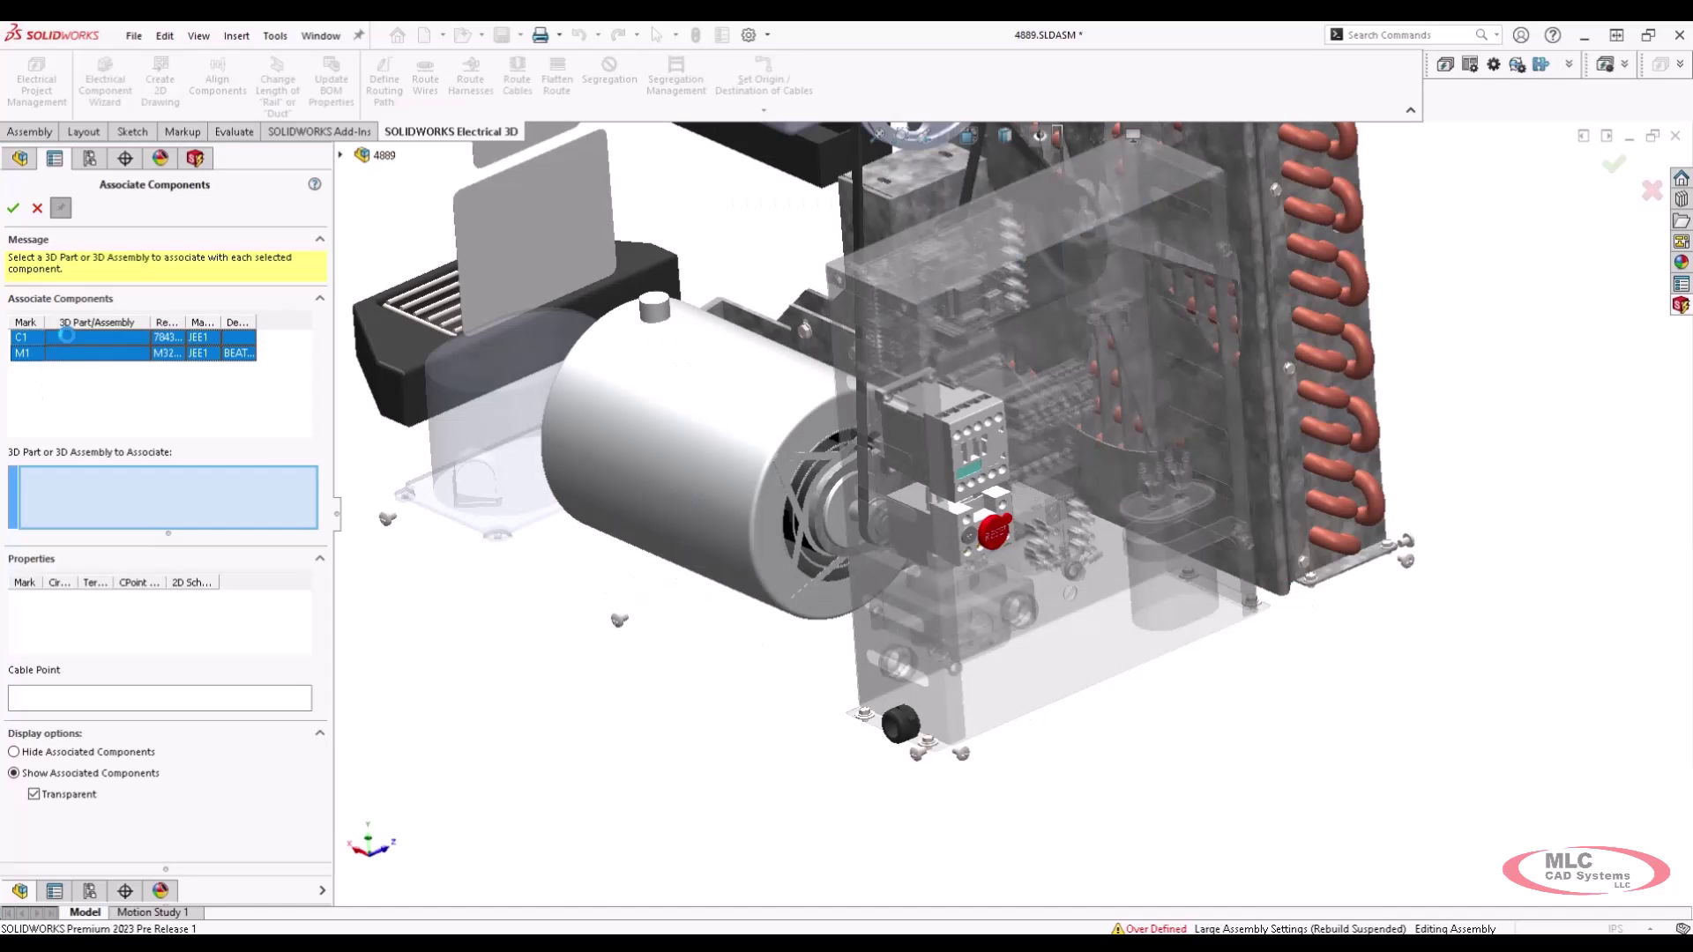
left_click(72, 342)
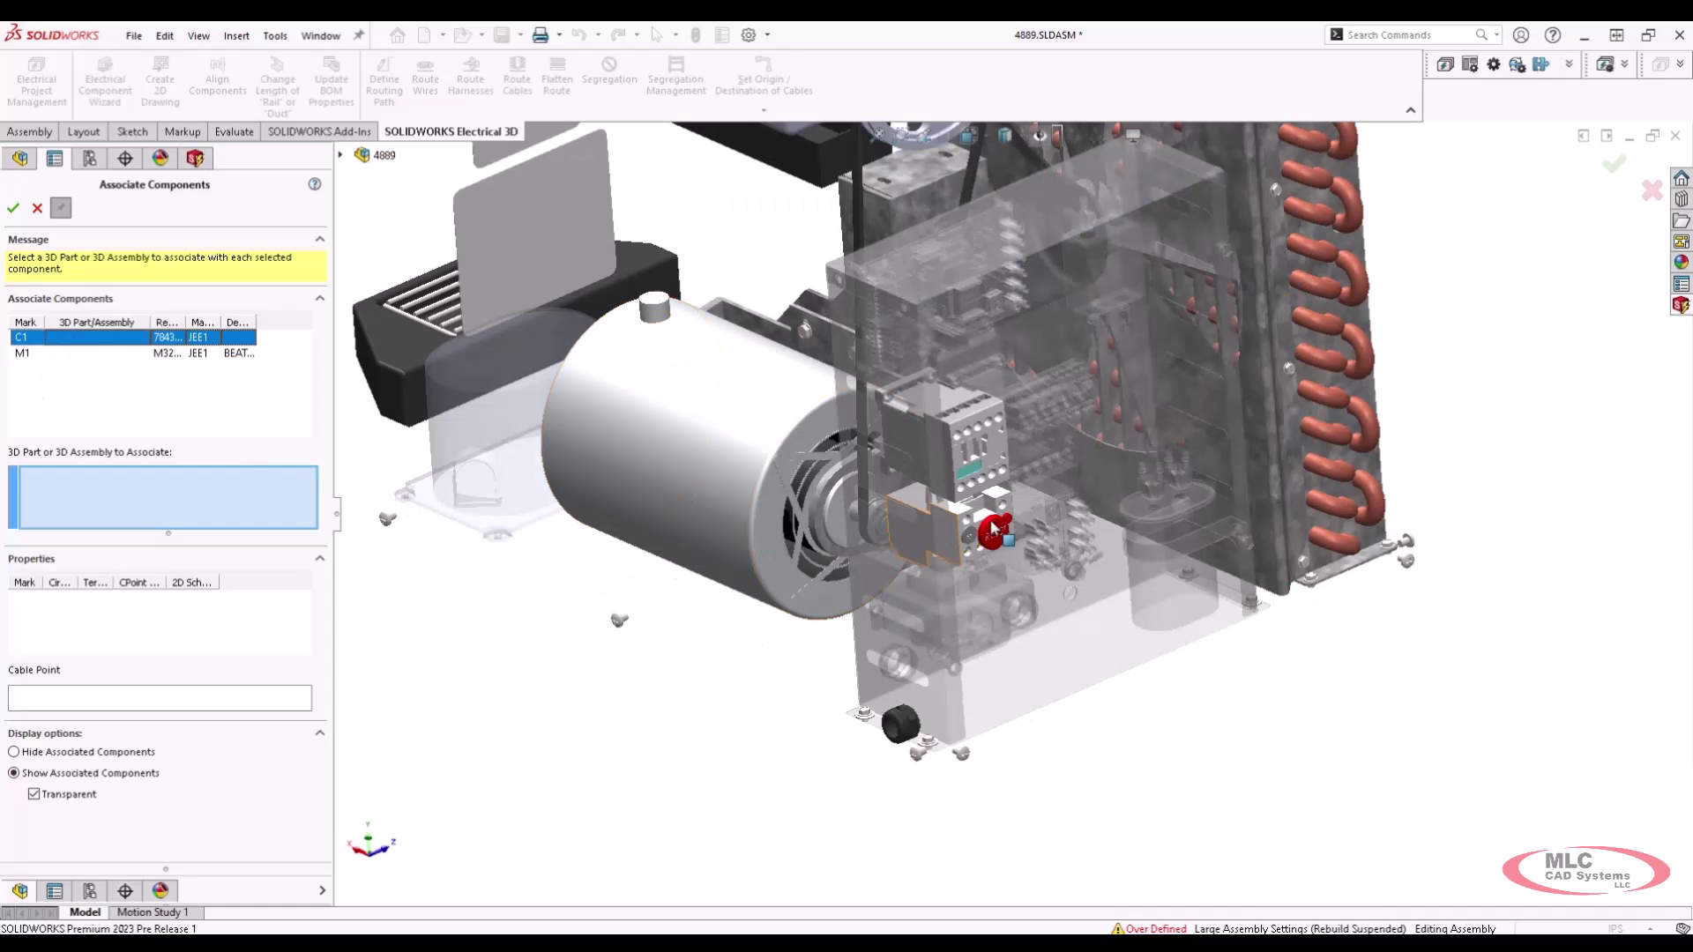
left_click(991, 457)
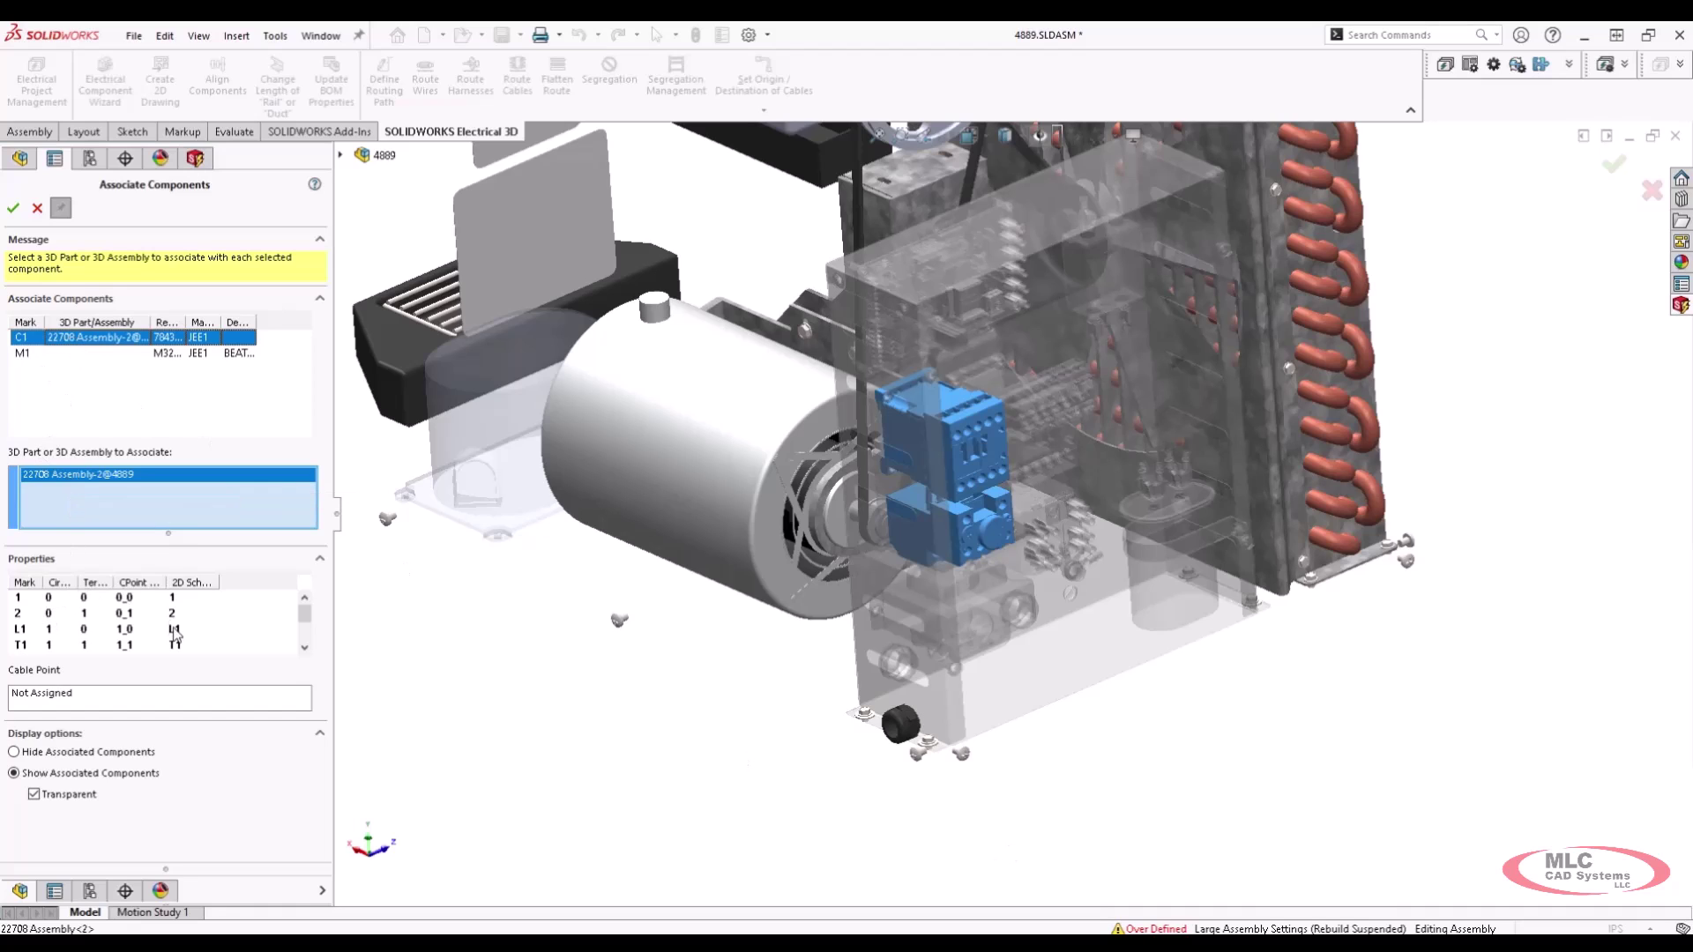
left_click_drag(43, 582, 163, 582)
left_click_drag(268, 582, 287, 583)
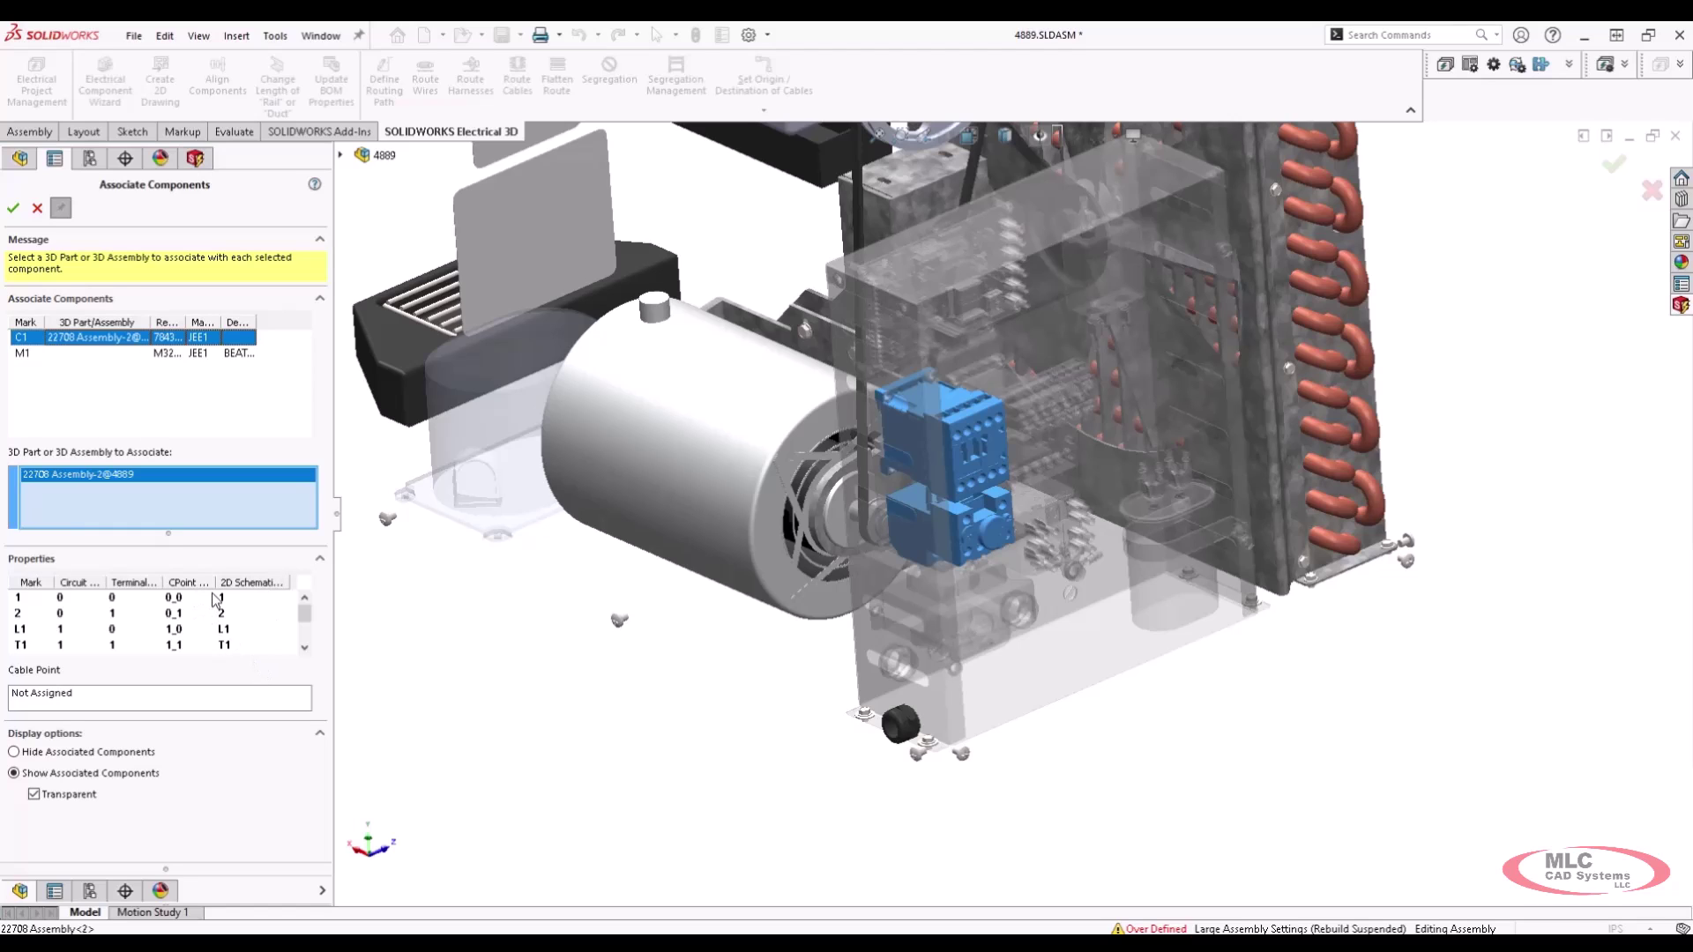
left_click_drag(216, 582, 235, 583)
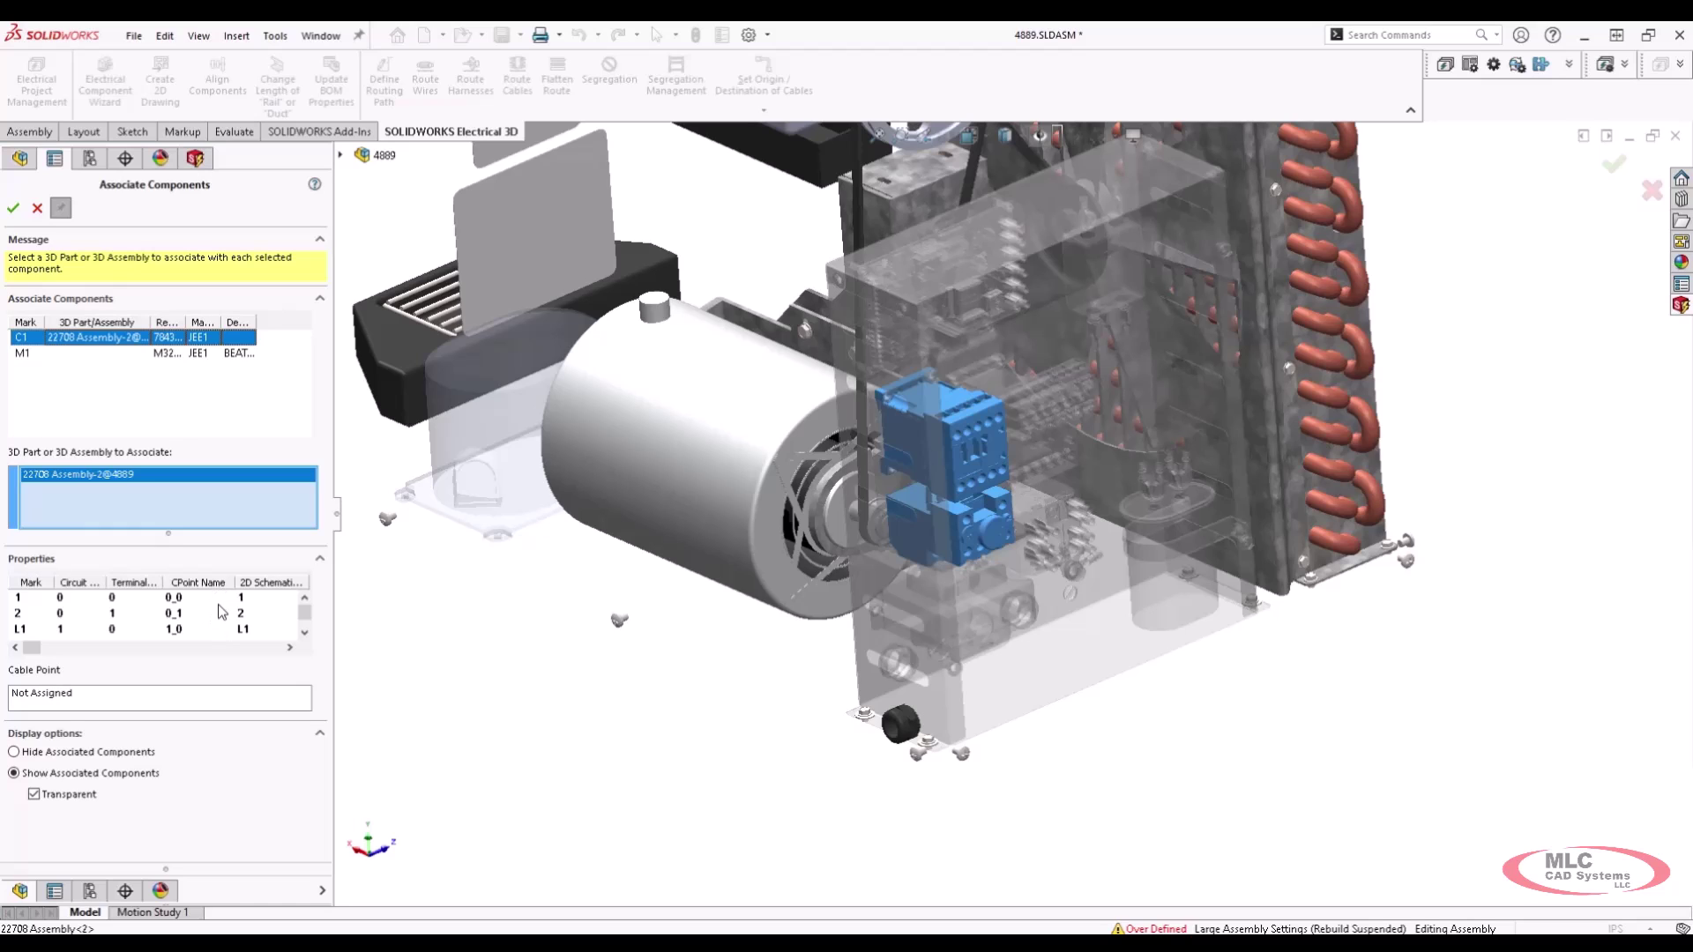
left_click(14, 209)
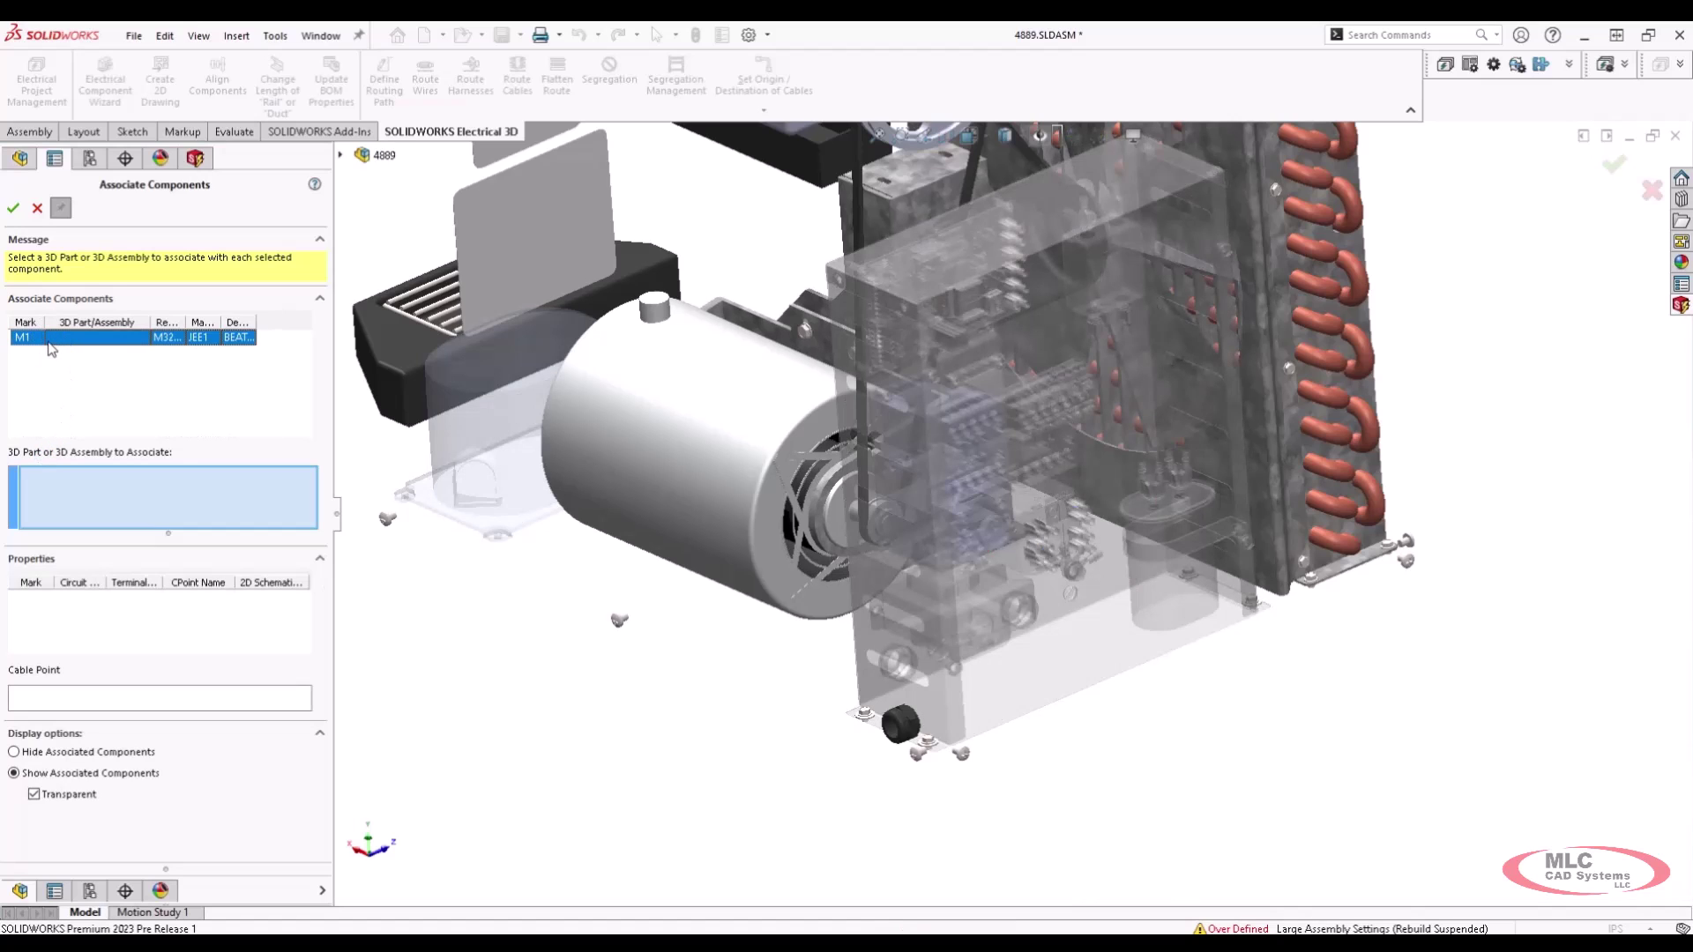
Associate M1 Beater Motor with the Motor - 0.25HP model in the assembly and apply the association
left_click(710, 420)
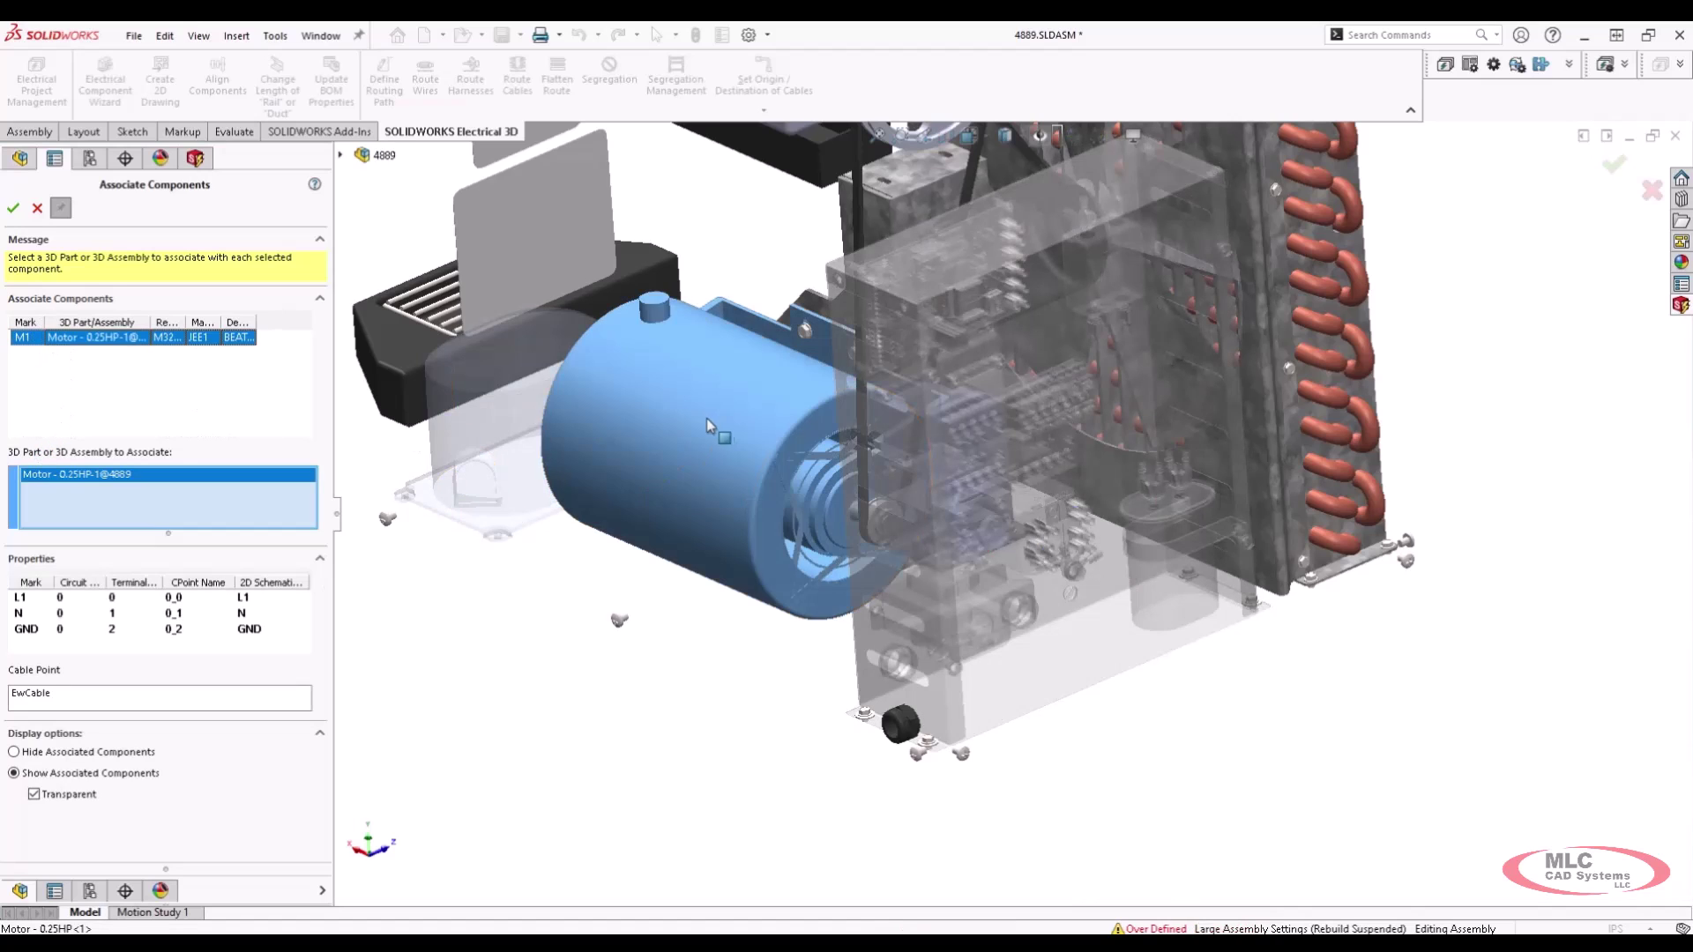
left_click(12, 208)
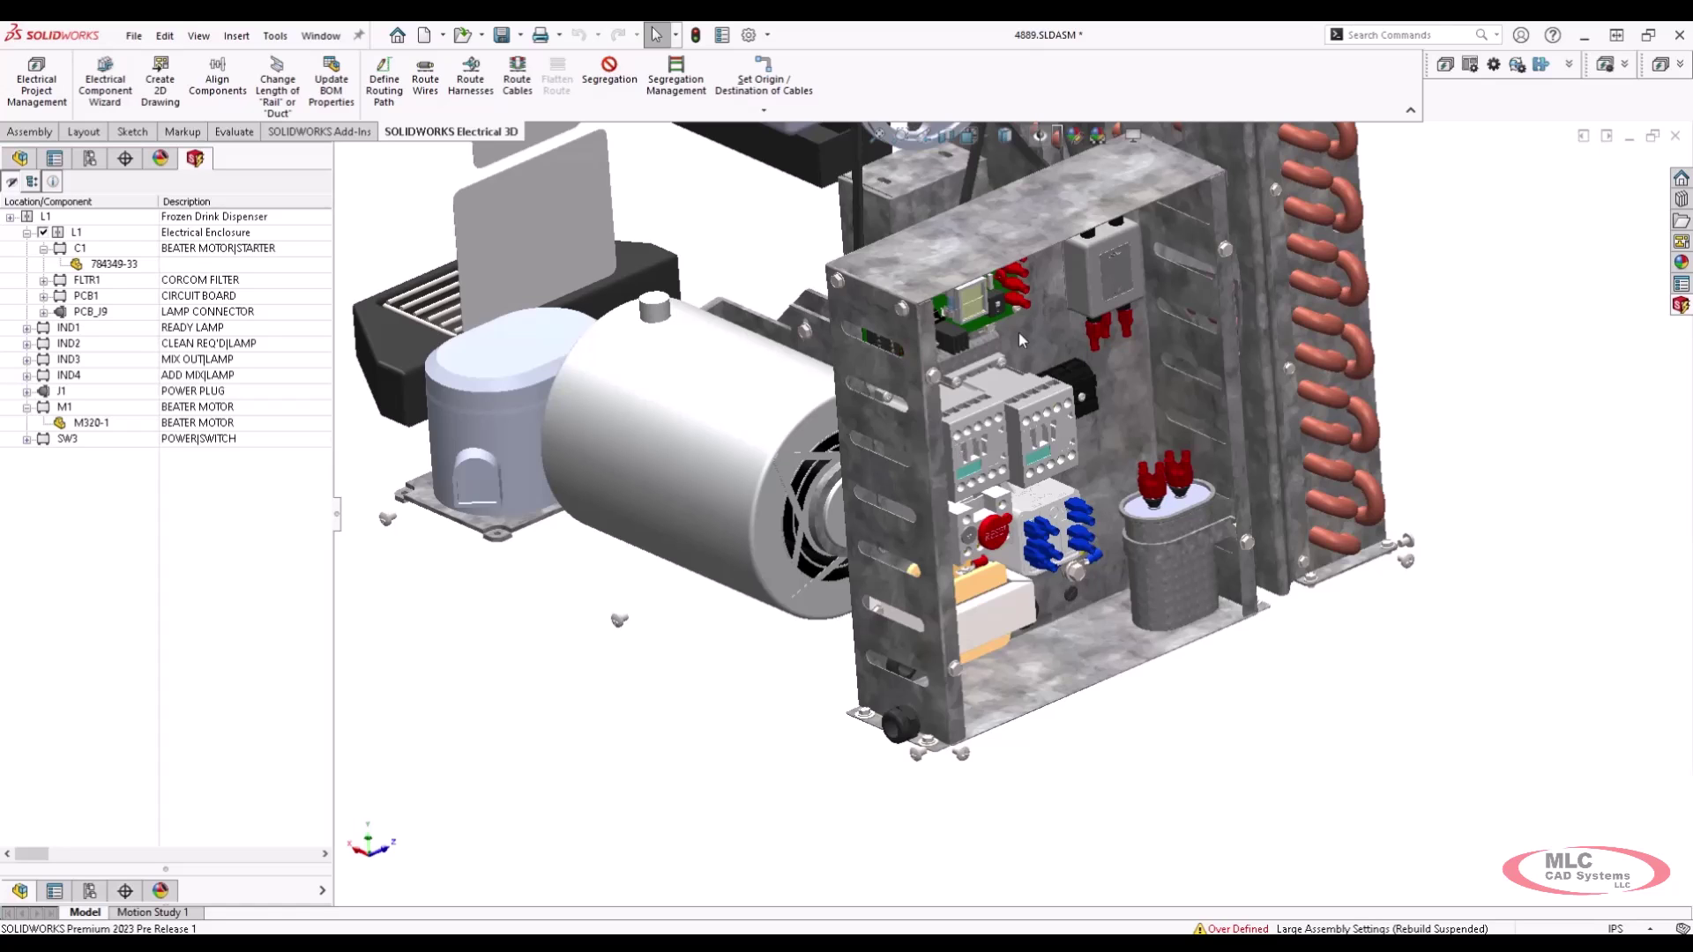
mouse_move(737, 462)
middle_mouse_down()
mouse_move(965, 337)
mouse_move(760, 484)
mouse_move(745, 468)
middle_mouse_up()
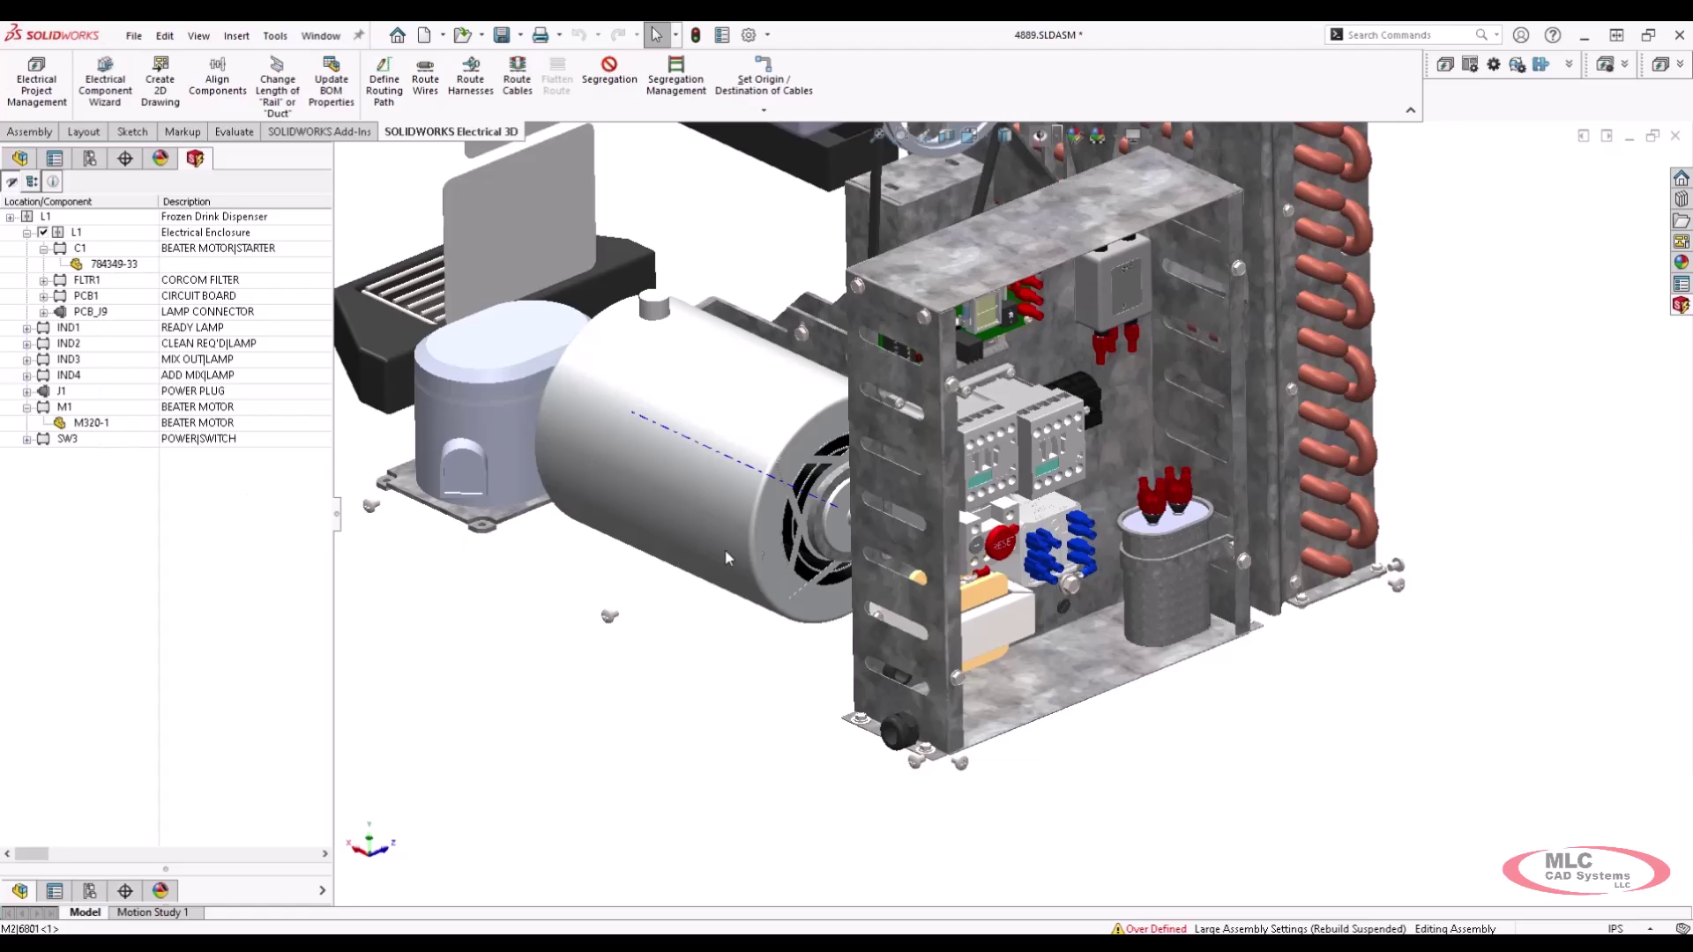
Fit the whole dispenser in view and save the assembly with its modified models
key("f")
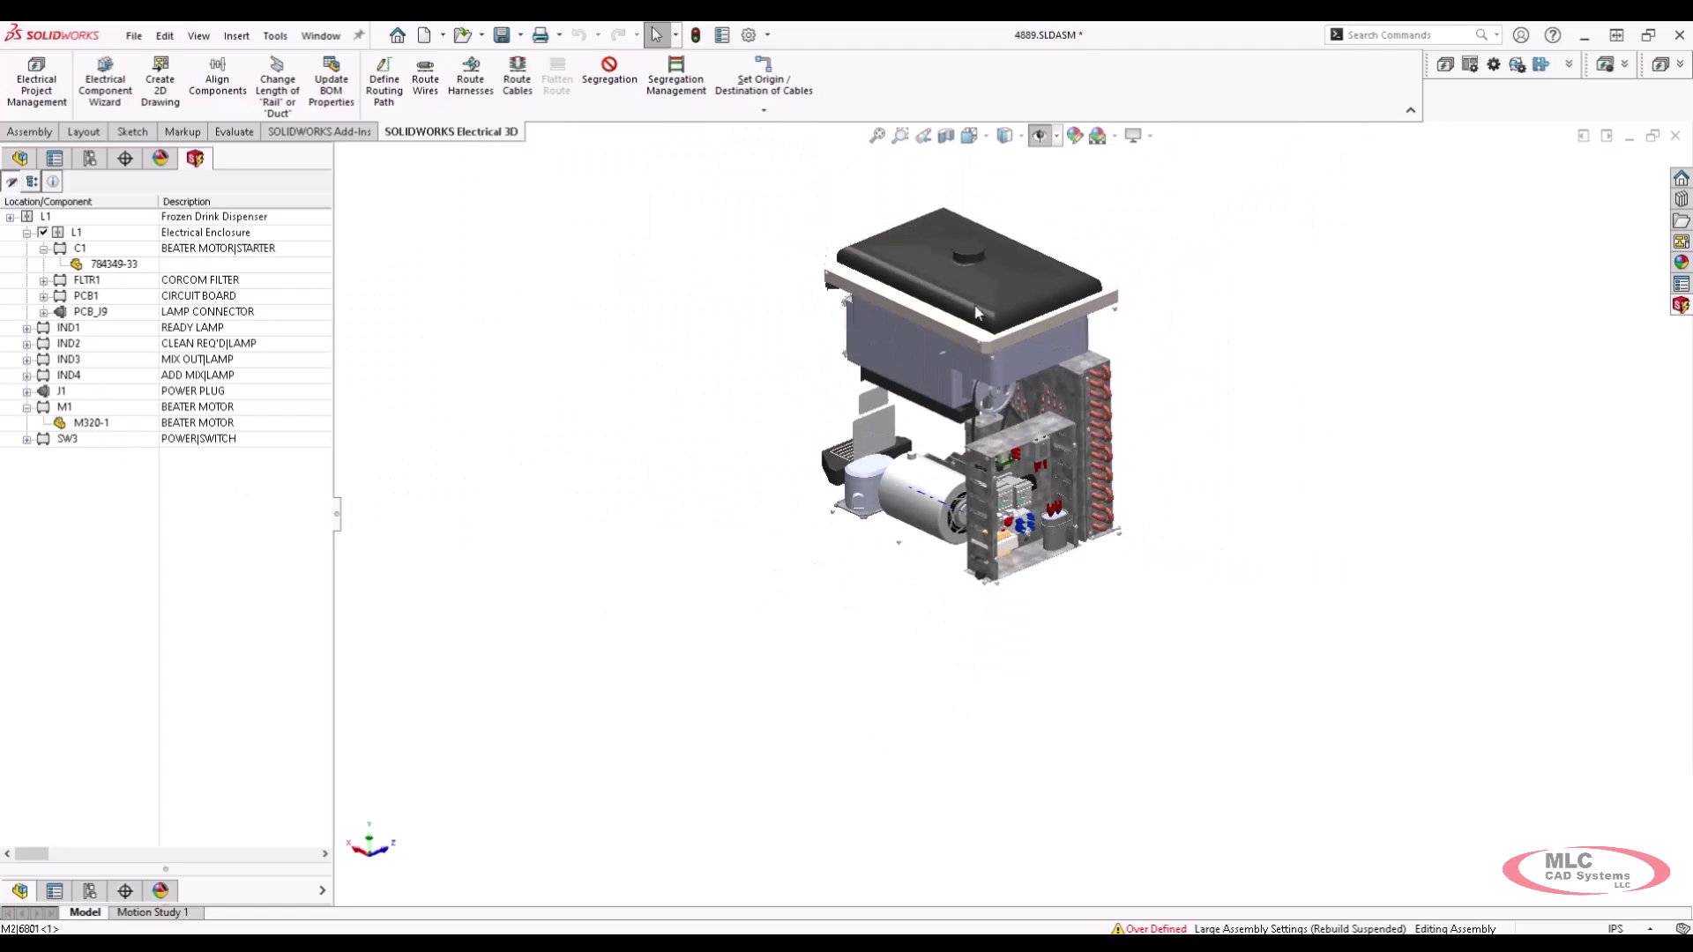
left_click(505, 36)
left_click(804, 454)
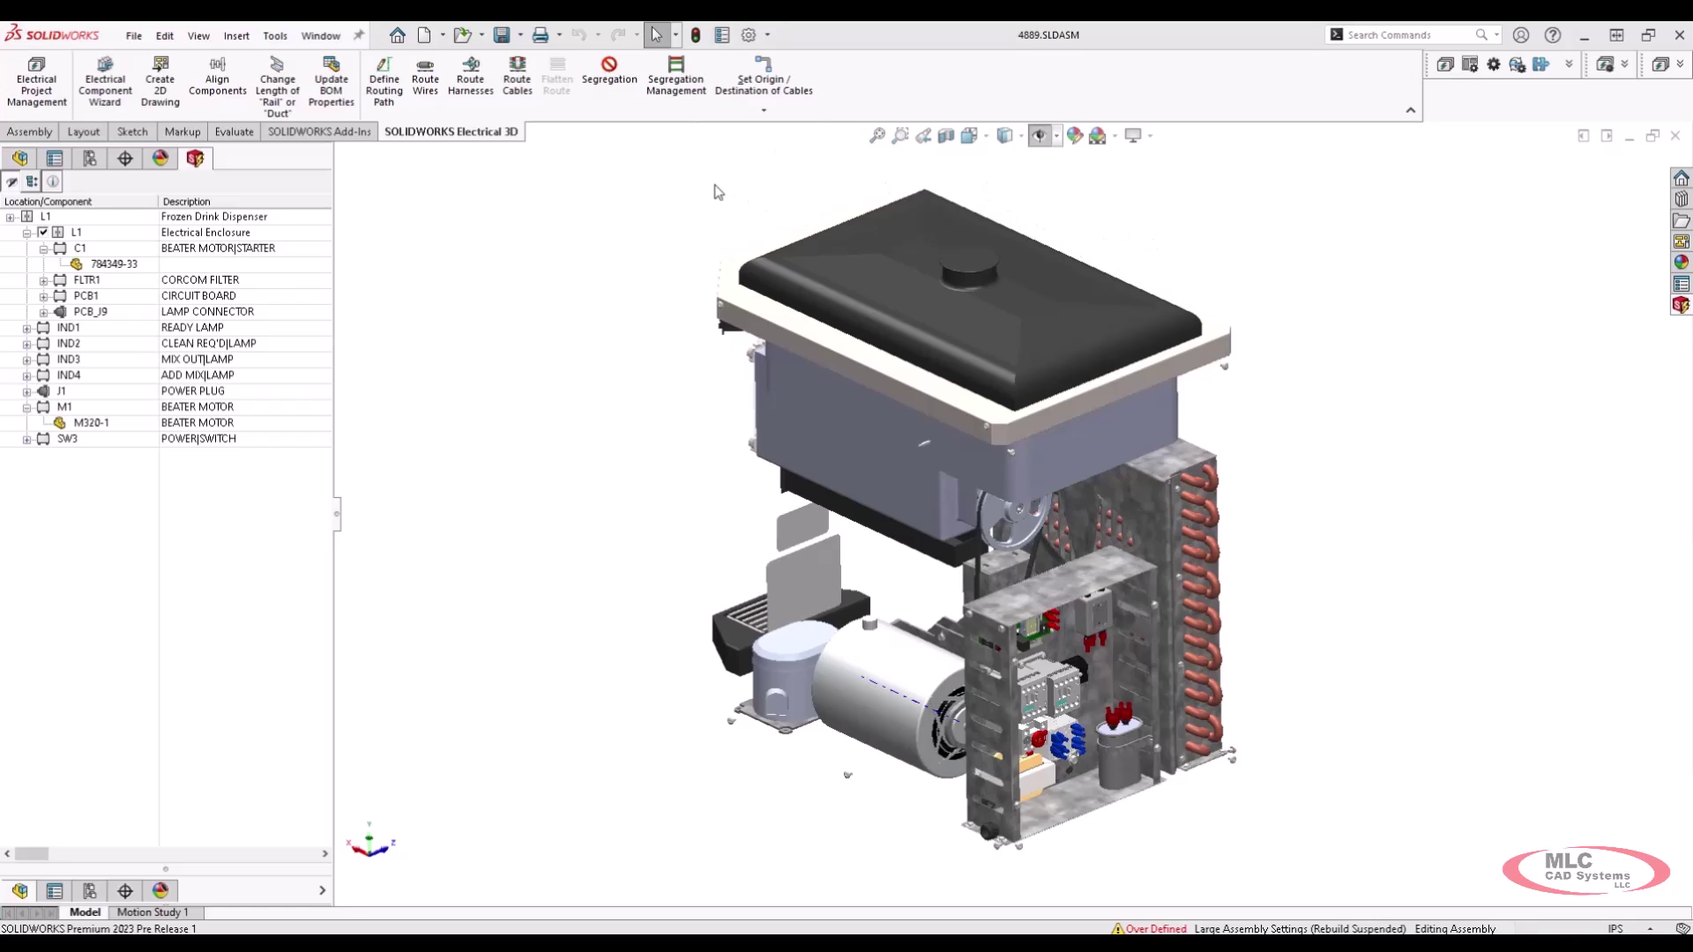
Open the Motor - 0.25HP part in position and review the properties of its Default configuration
left_click(721, 36)
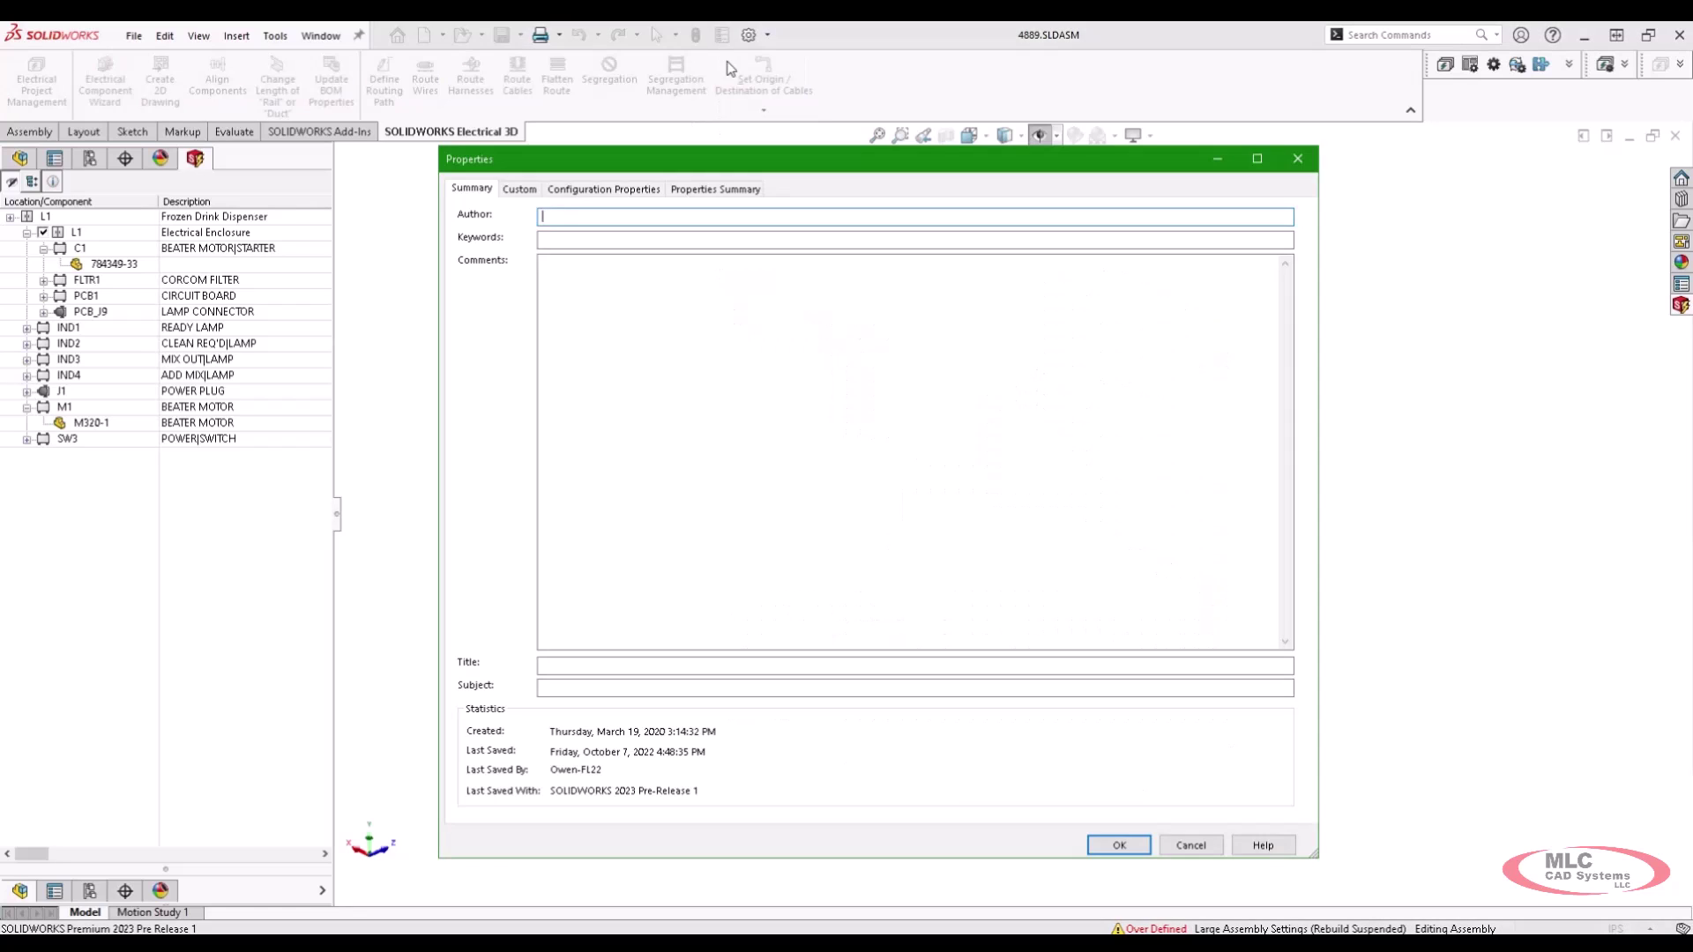
left_click(1303, 168)
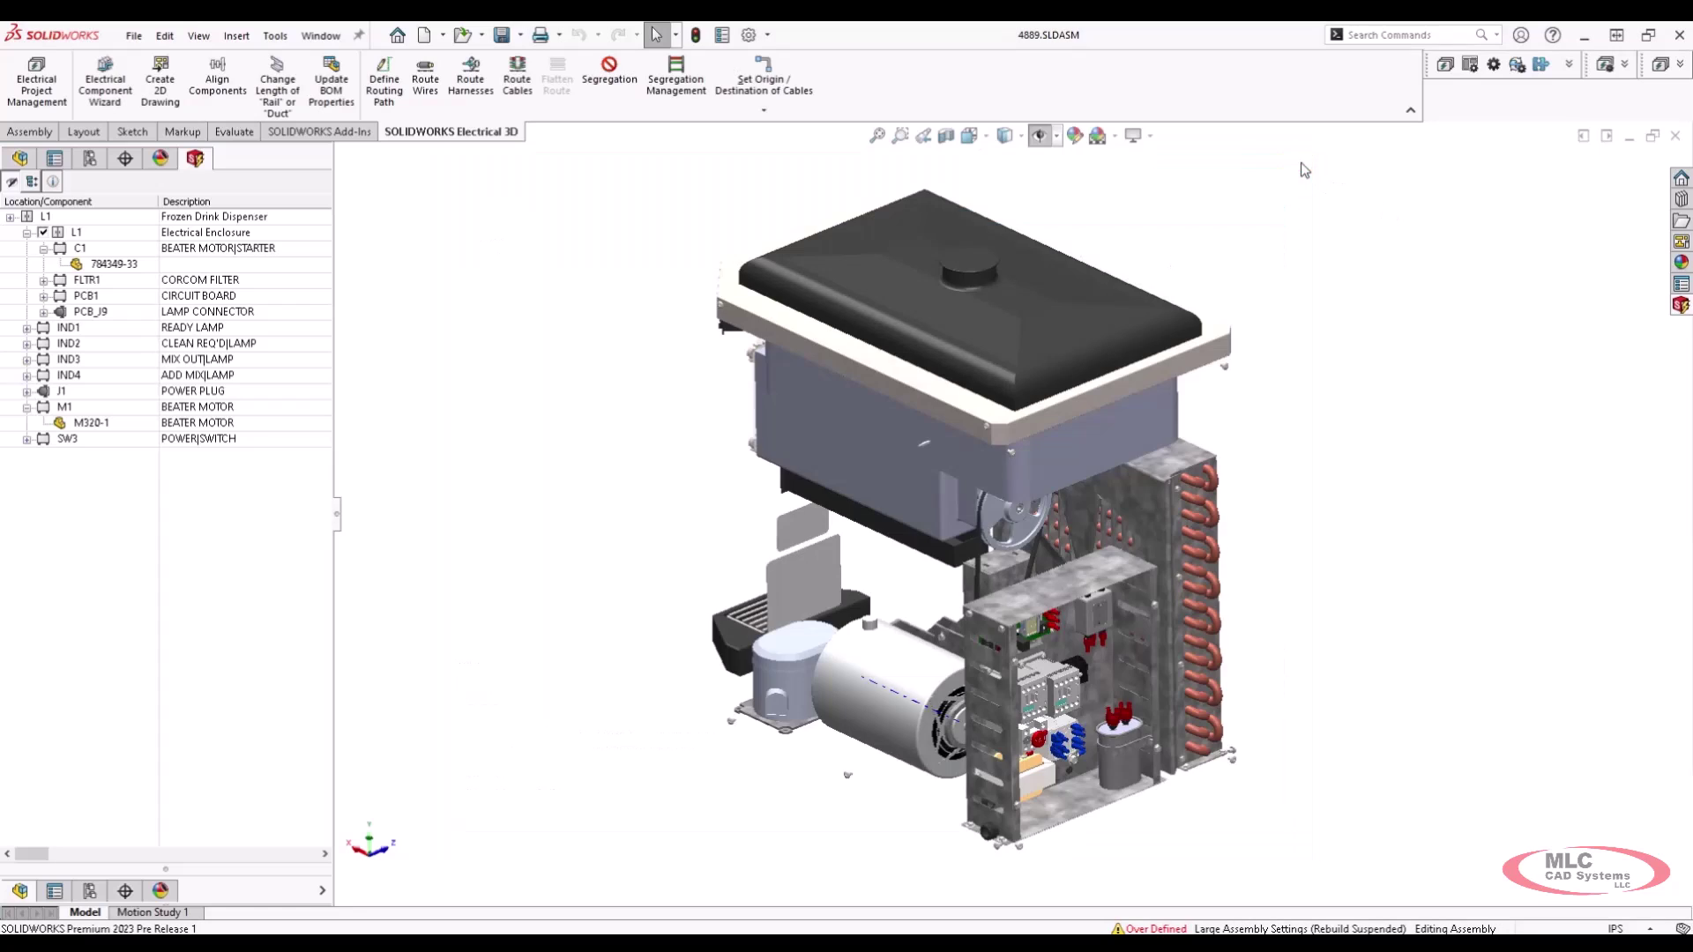
left_click(898, 687)
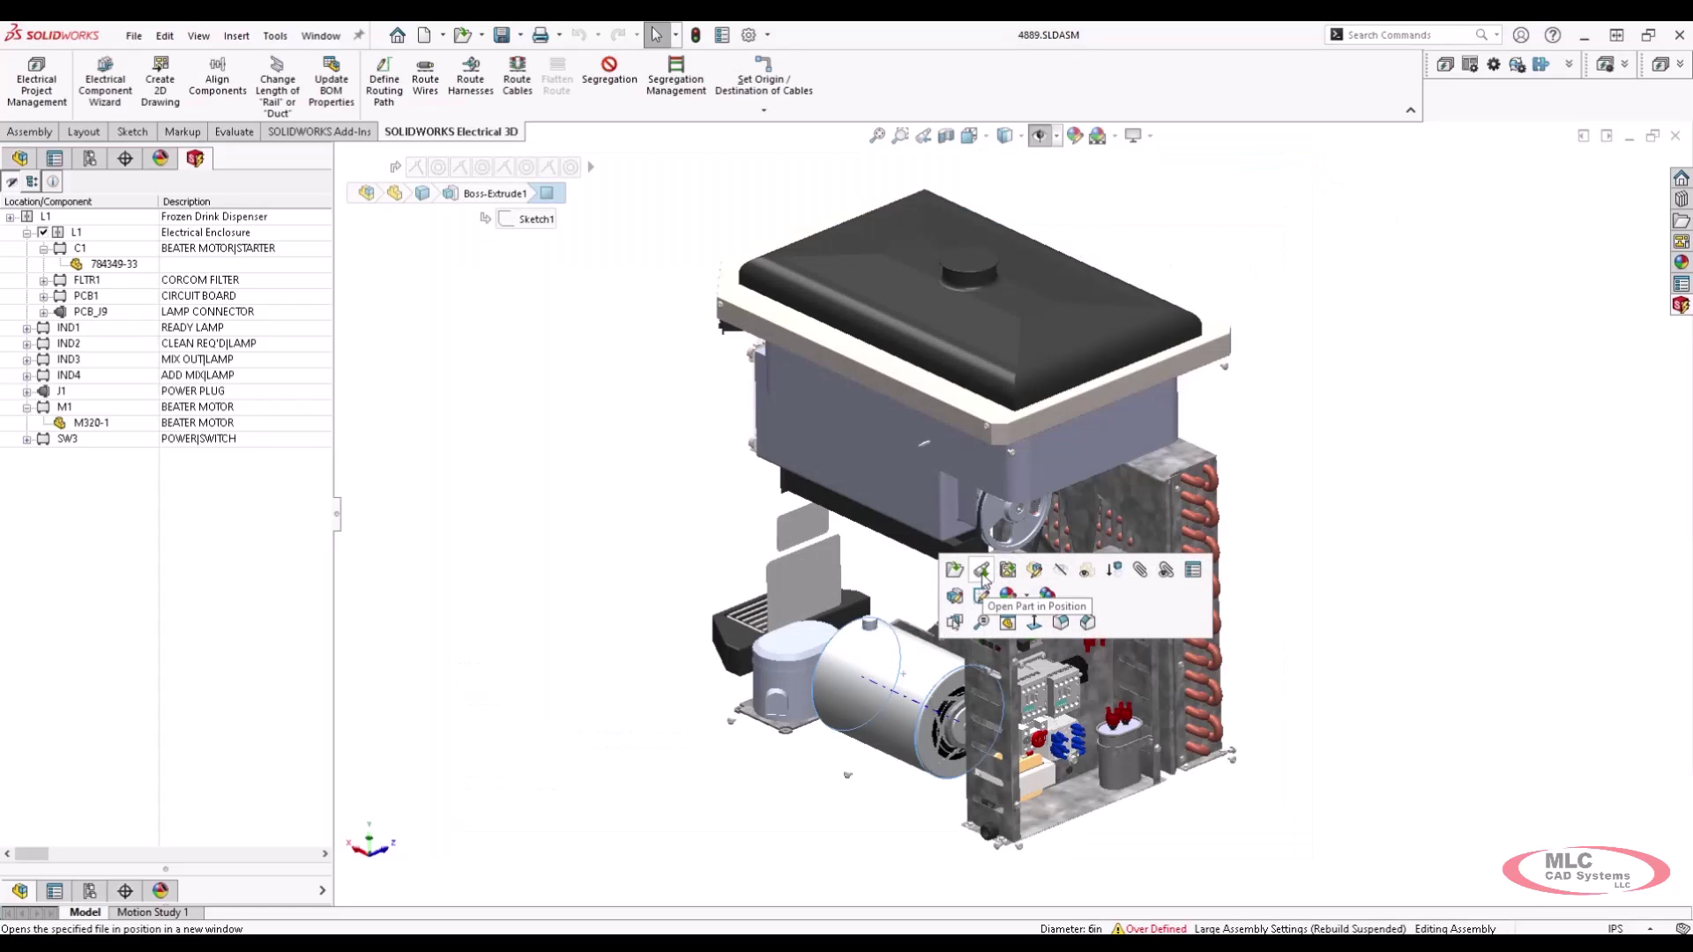
left_click(983, 573)
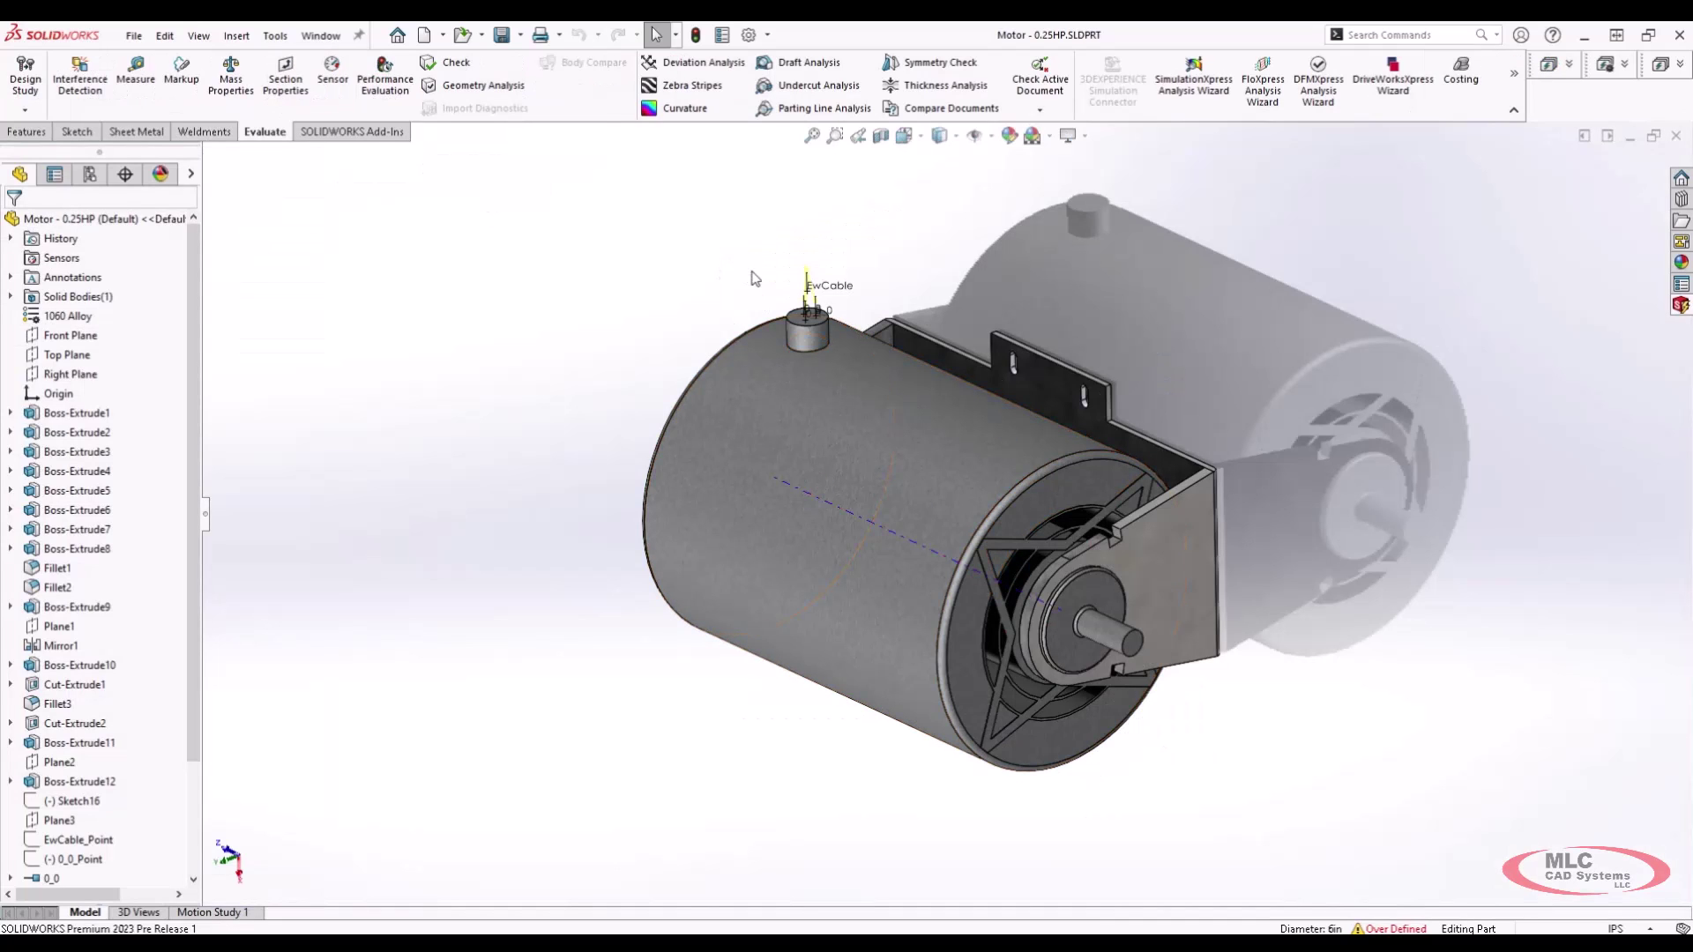
left_click(721, 37)
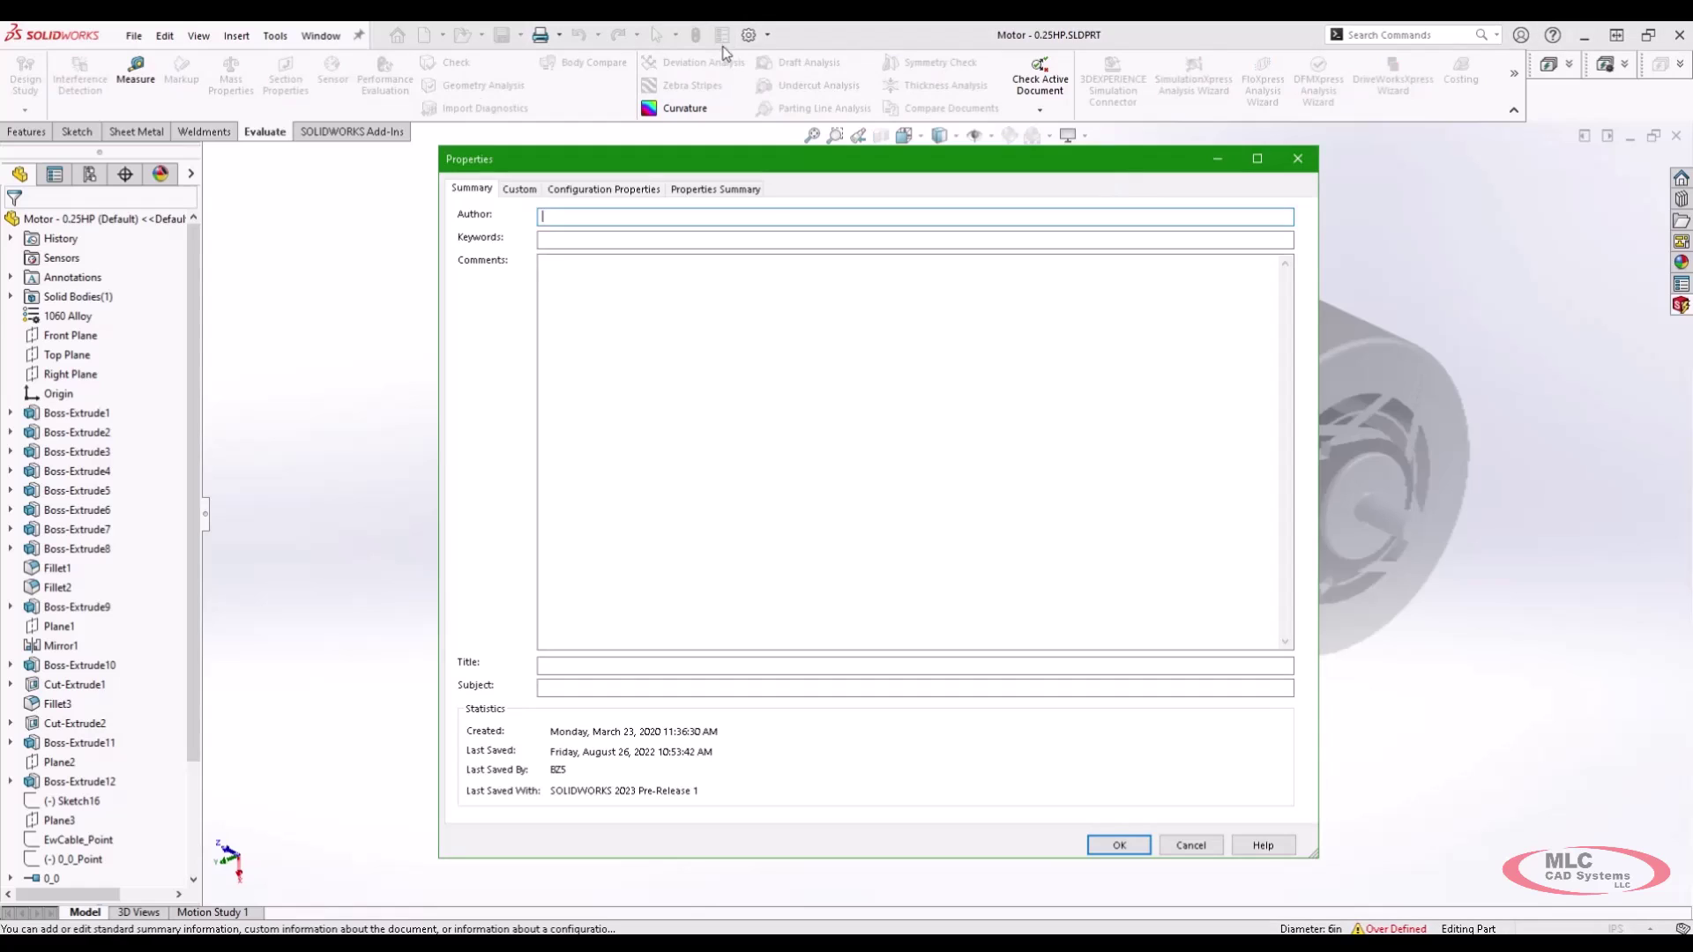
left_click(606, 188)
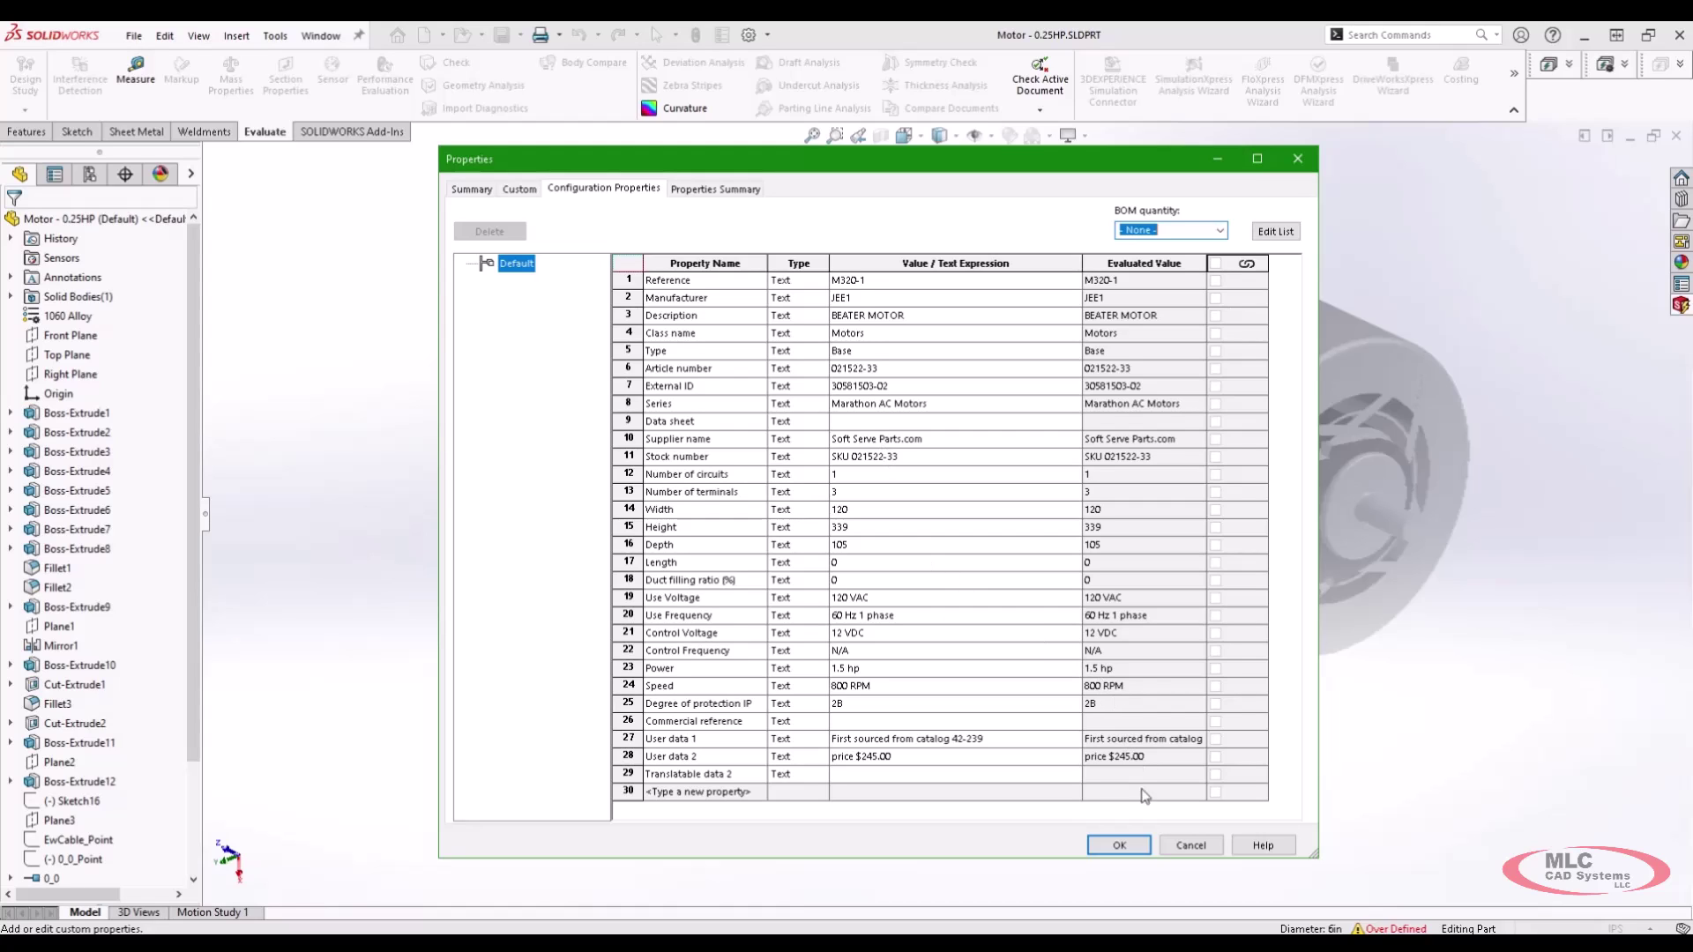
left_click(1134, 842)
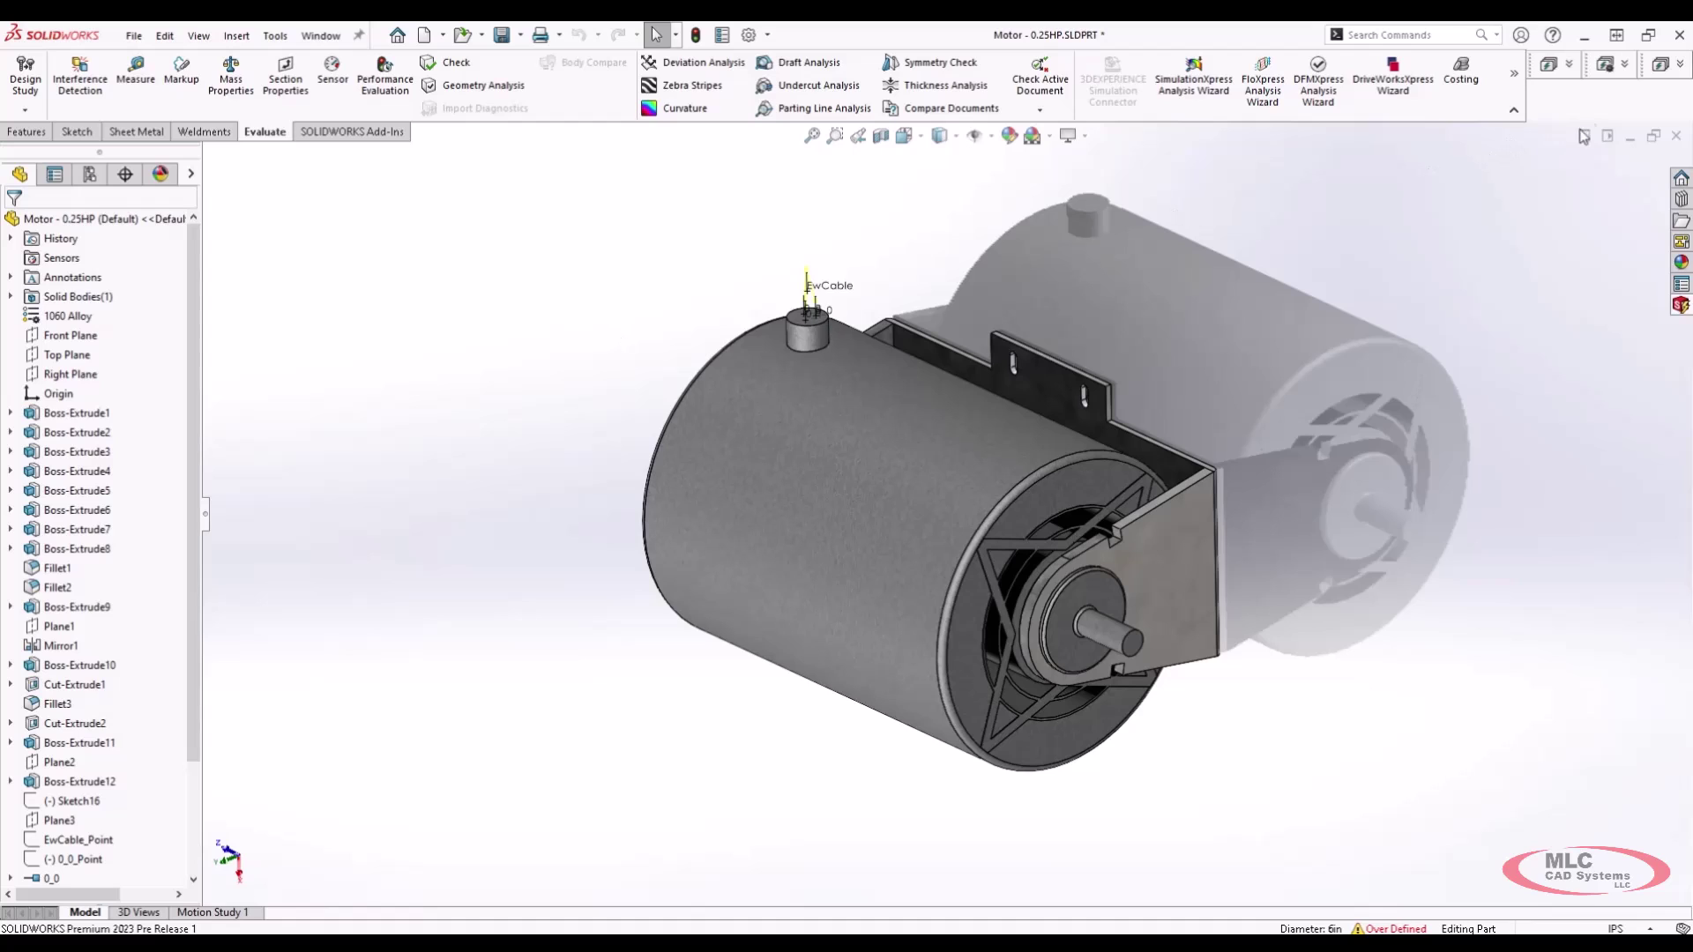
Close the motor part without saving its changes and return to the 4889 assembly
left_click(1676, 137)
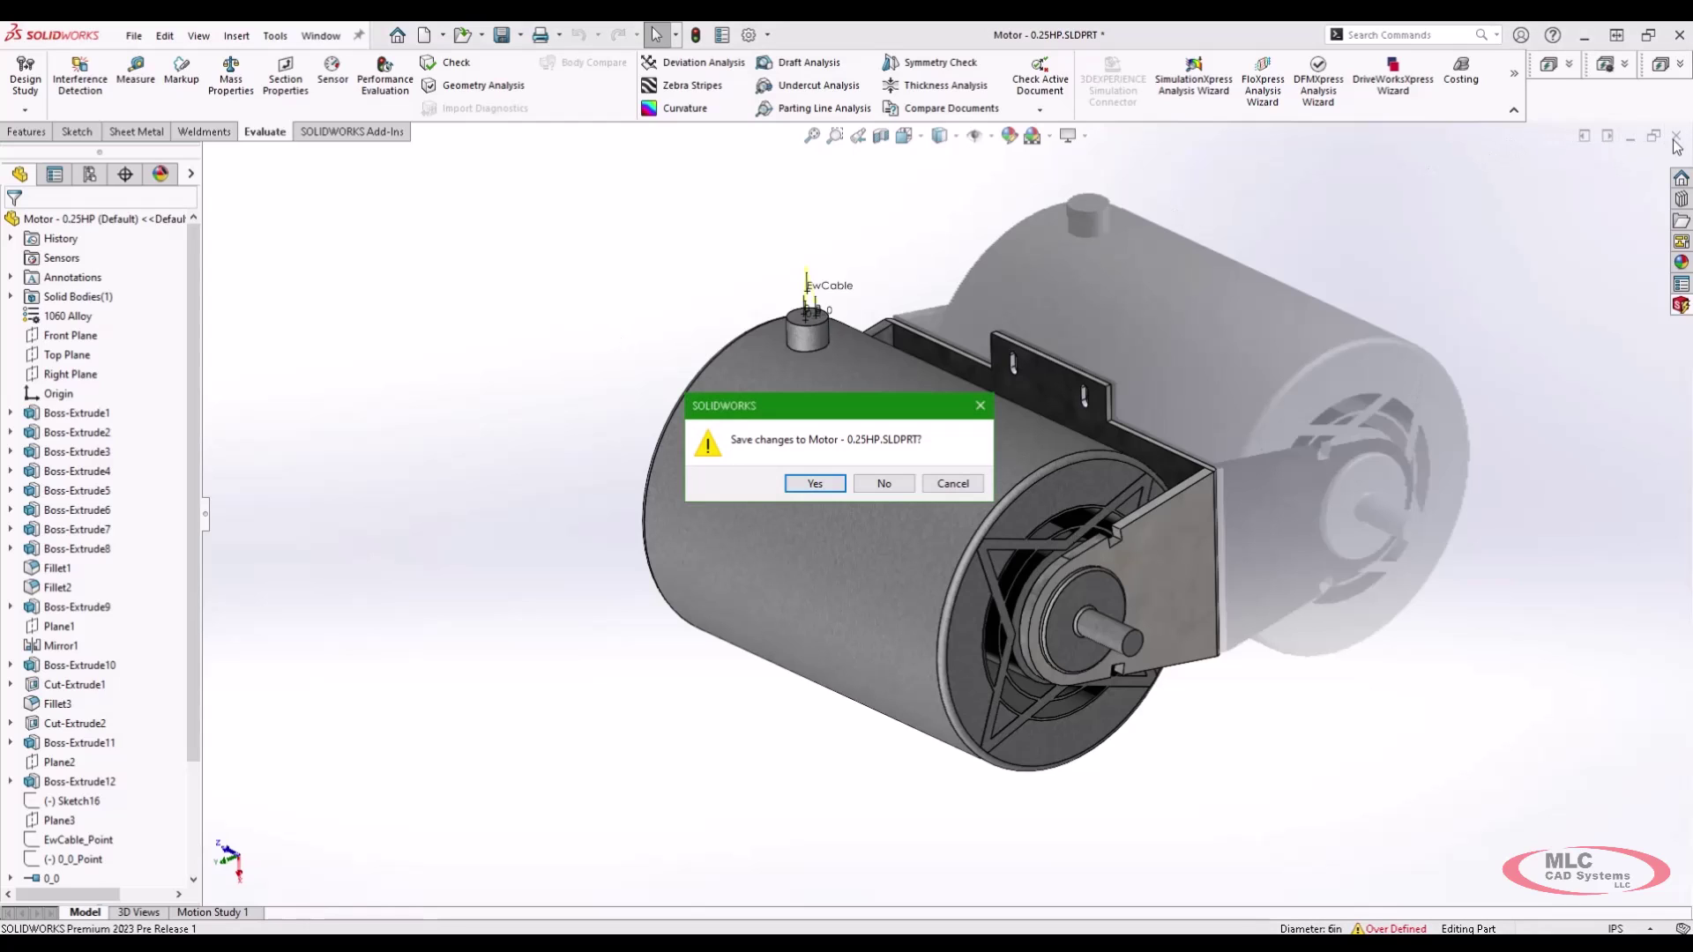
left_click(883, 483)
left_click(754, 522)
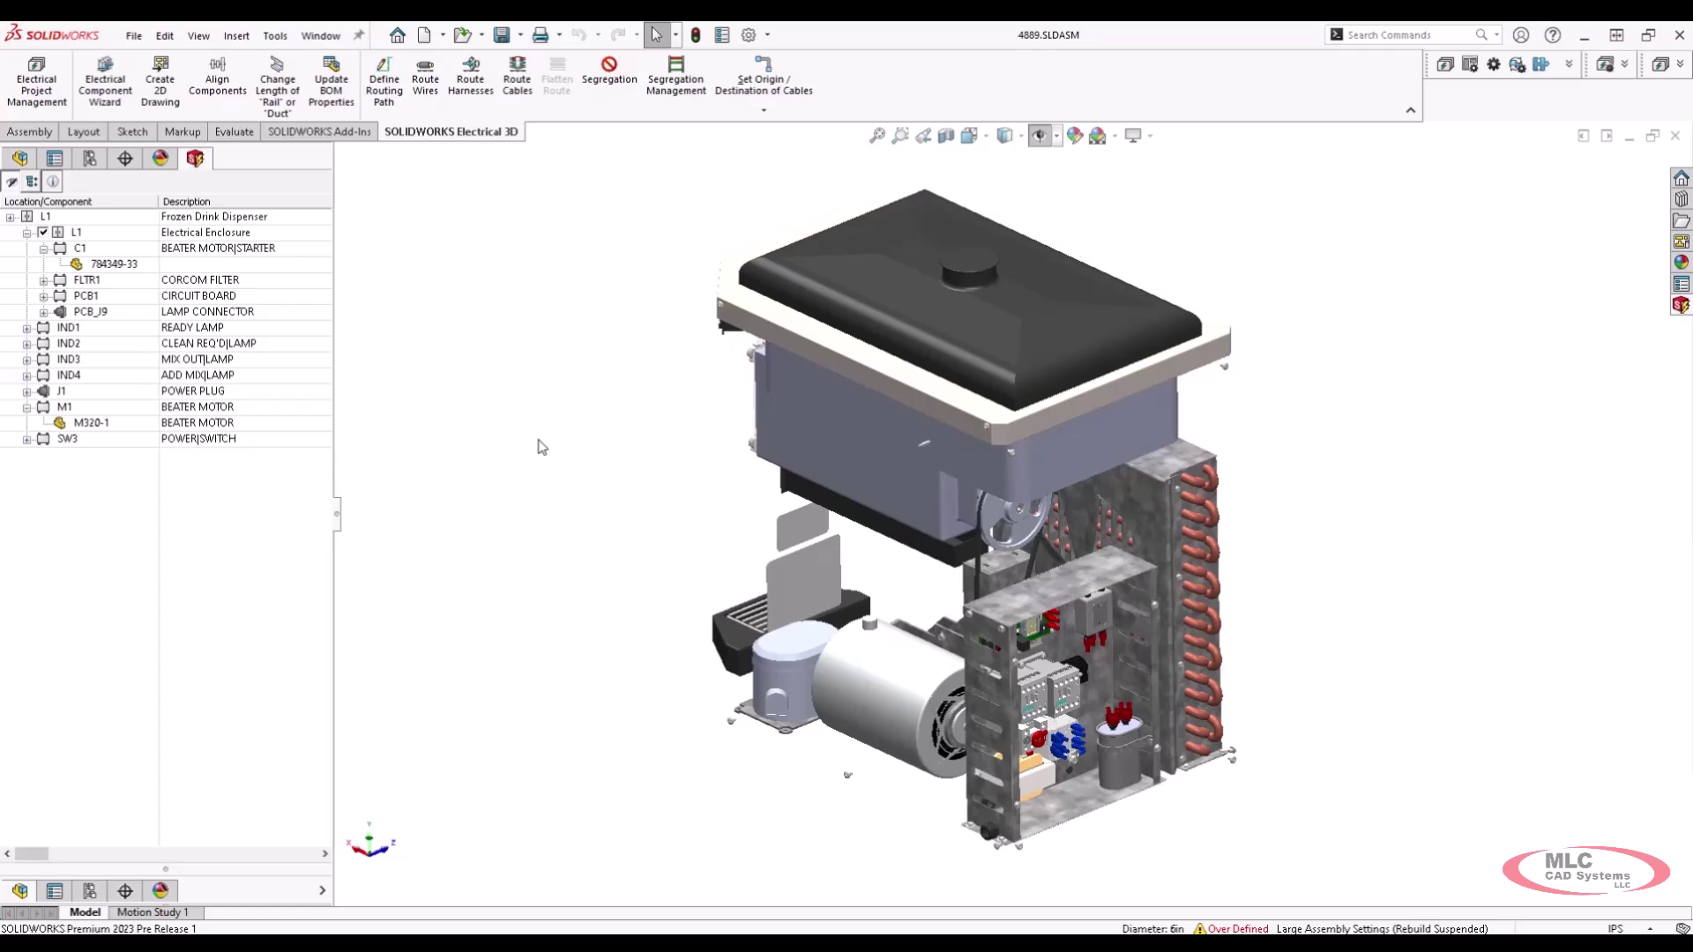
Route the wires of all components as a SOLIDWORKS Route using splines
left_click(426, 85)
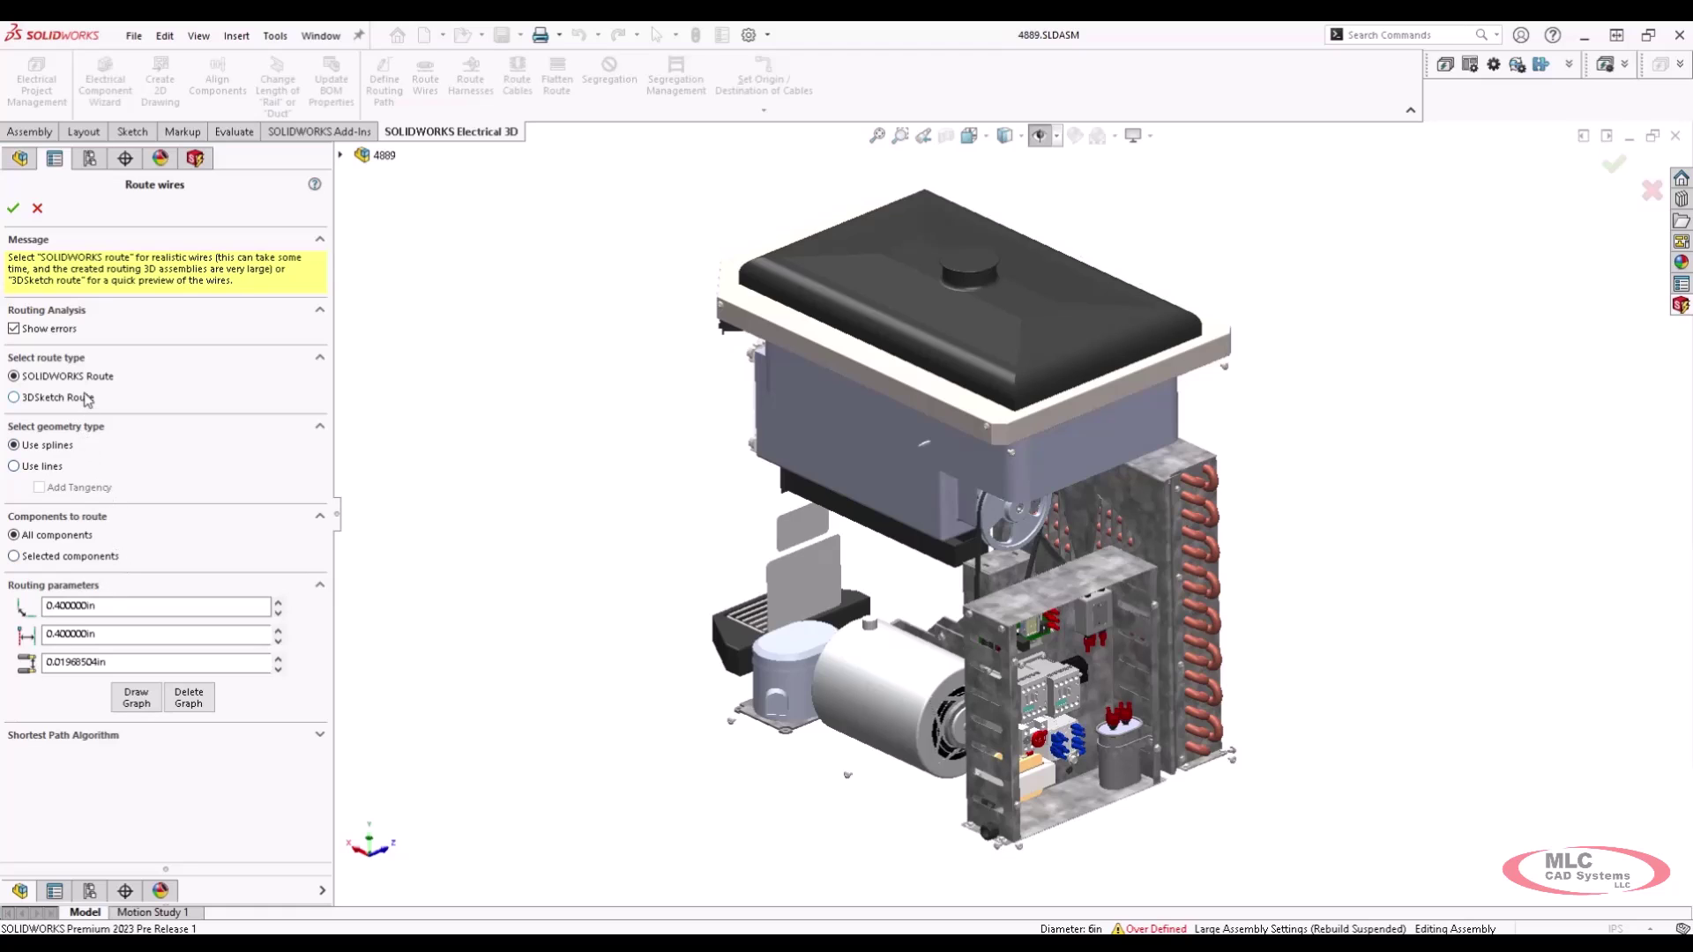
left_click(14, 212)
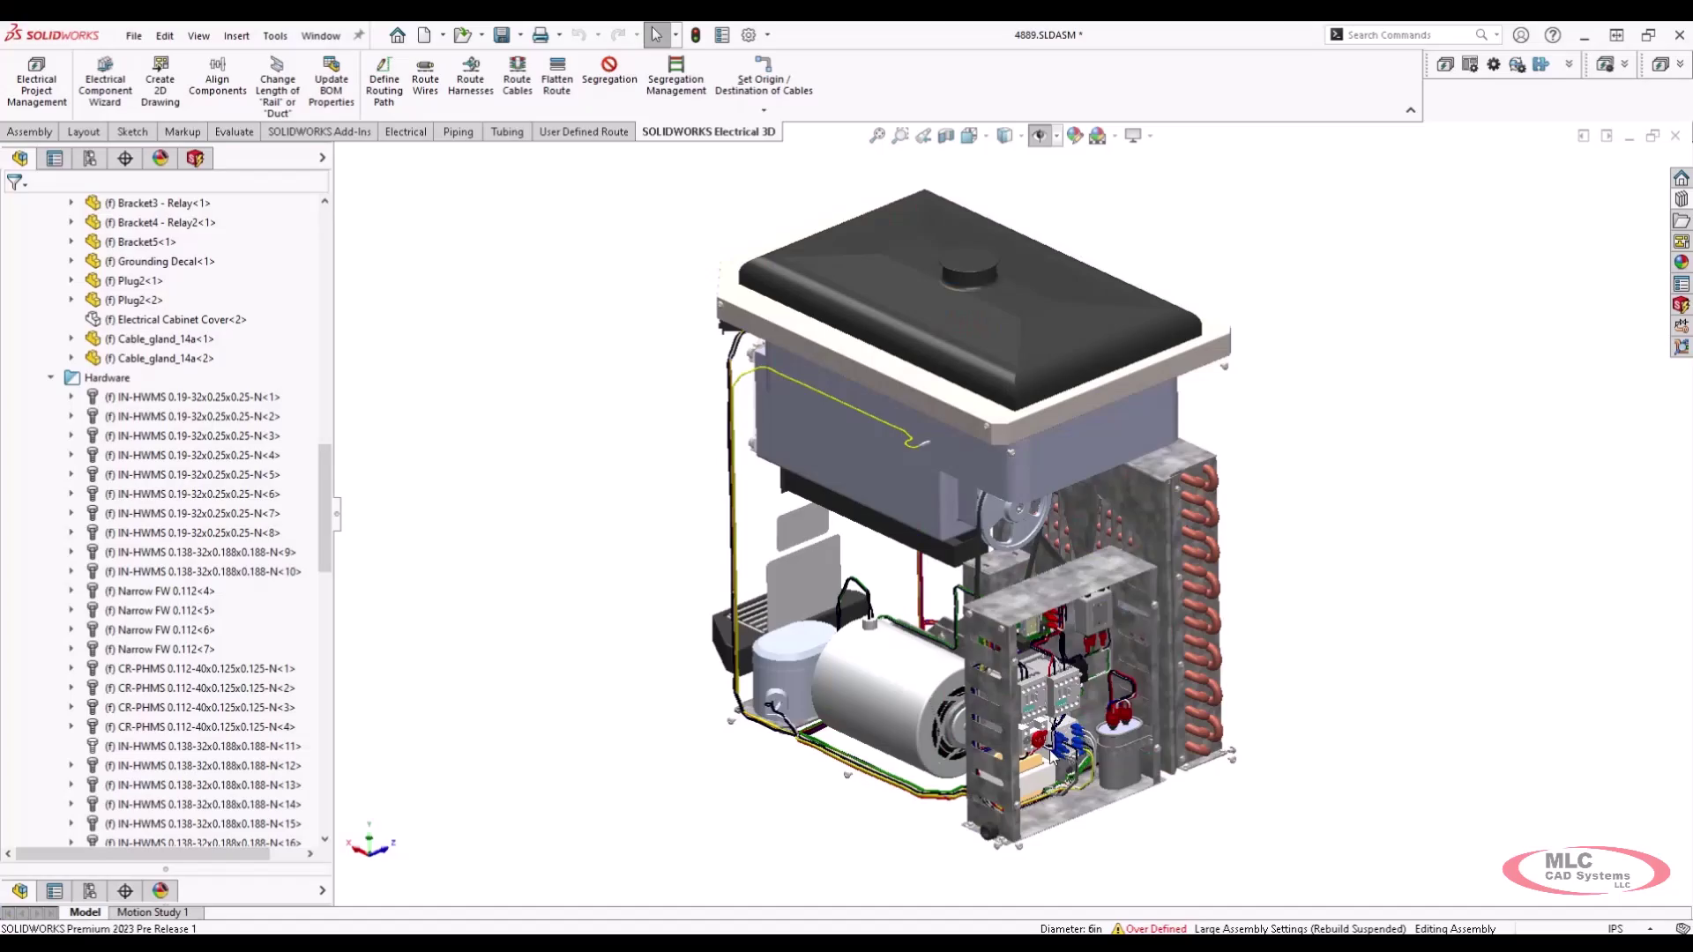
Examine the routed wires at the contactors and reset starter in the cabinet and at the beater motor
mouse_move(1051, 756)
middle_mouse_down()
mouse_move(1014, 742)
mouse_move(1029, 739)
middle_mouse_up()
scroll(1026, 747, "down", 10)
scroll(1029, 738, "down", 10)
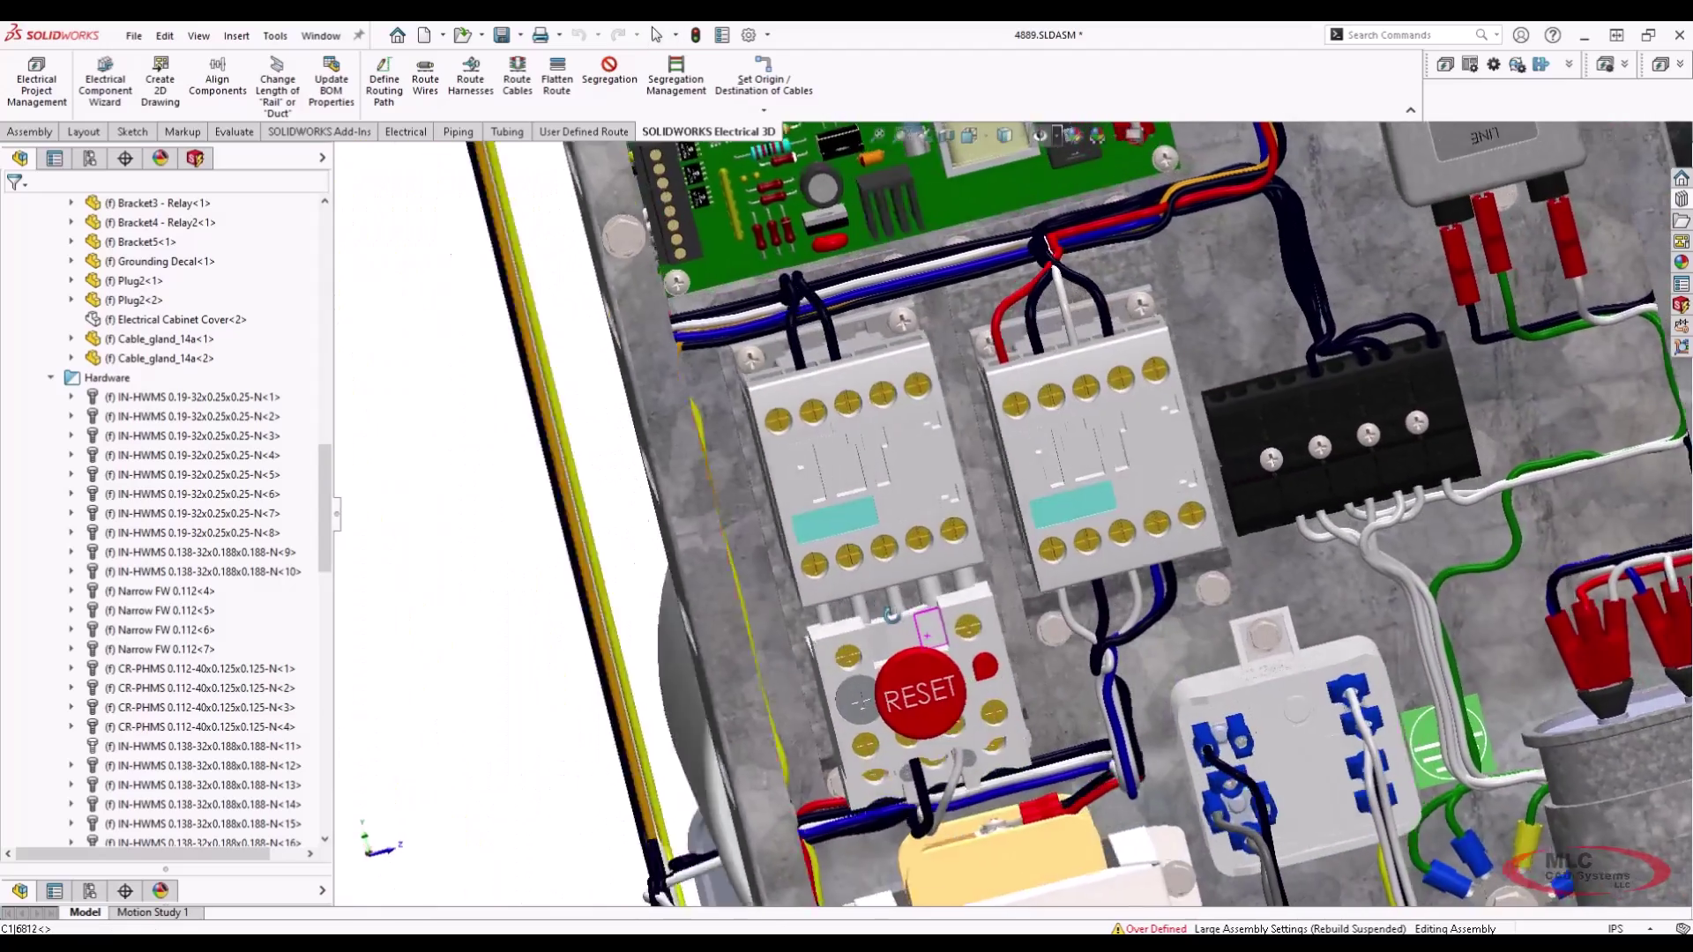
middle_click_drag(892, 615, 895, 701)
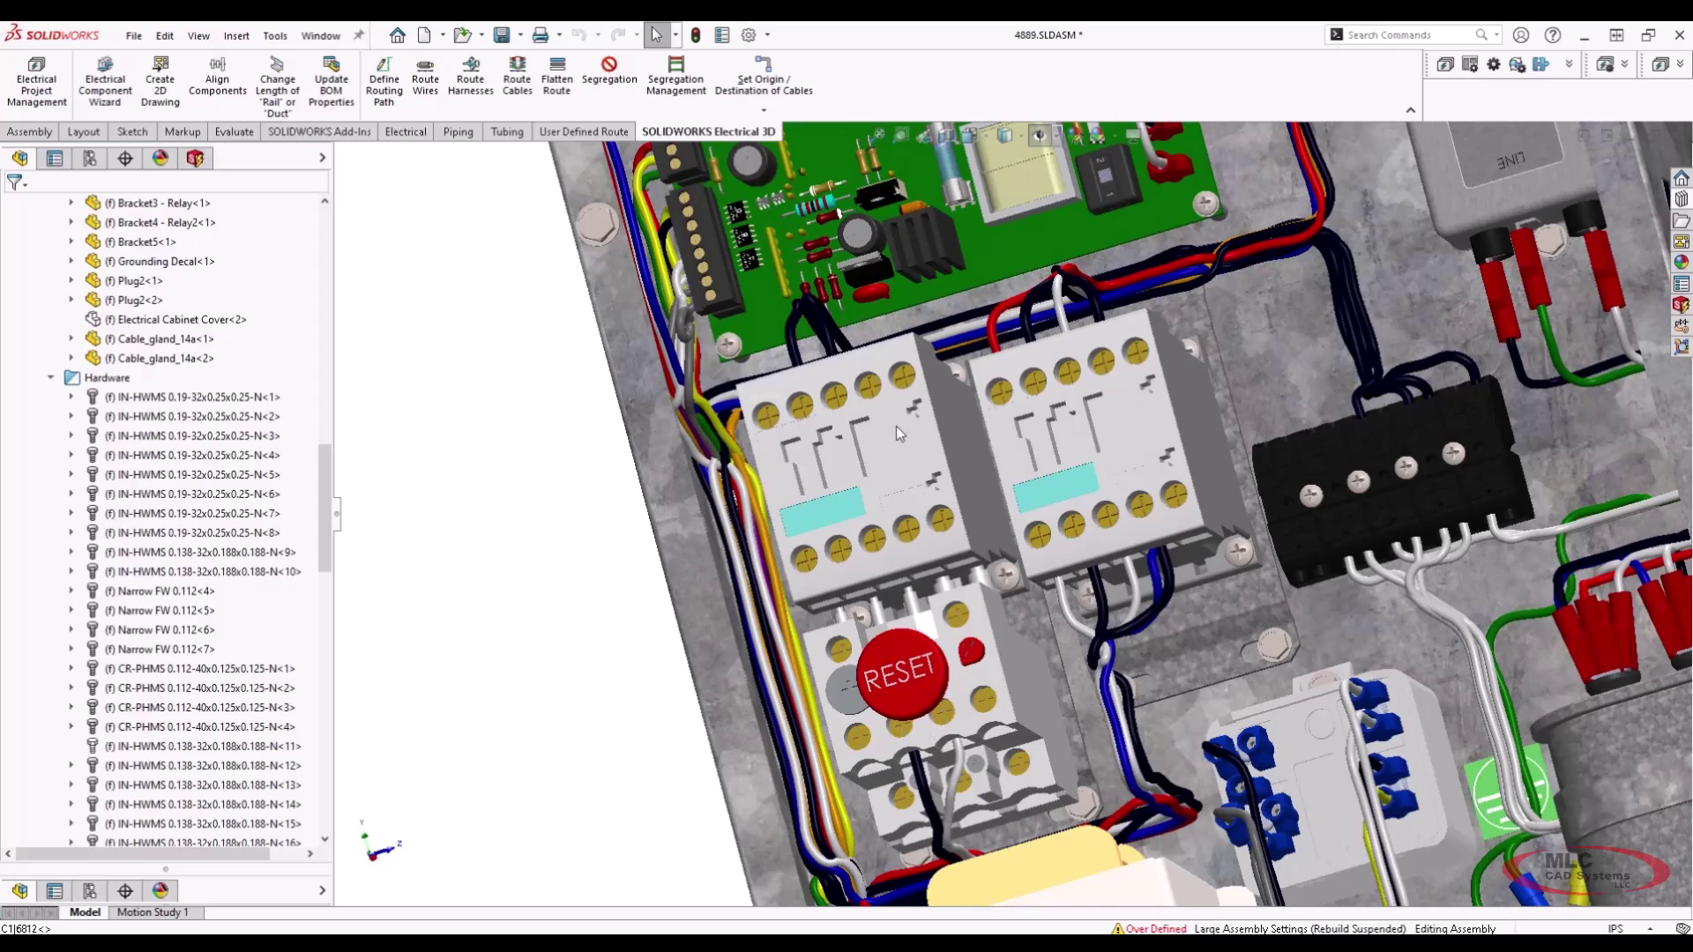
left_click(1135, 411)
scroll(1130, 527, "up", 8)
middle_click_drag(1130, 527, 886, 601)
scroll(714, 608, "up", 3)
scroll(675, 553, "up", 2)
scroll(675, 553, "up", 4)
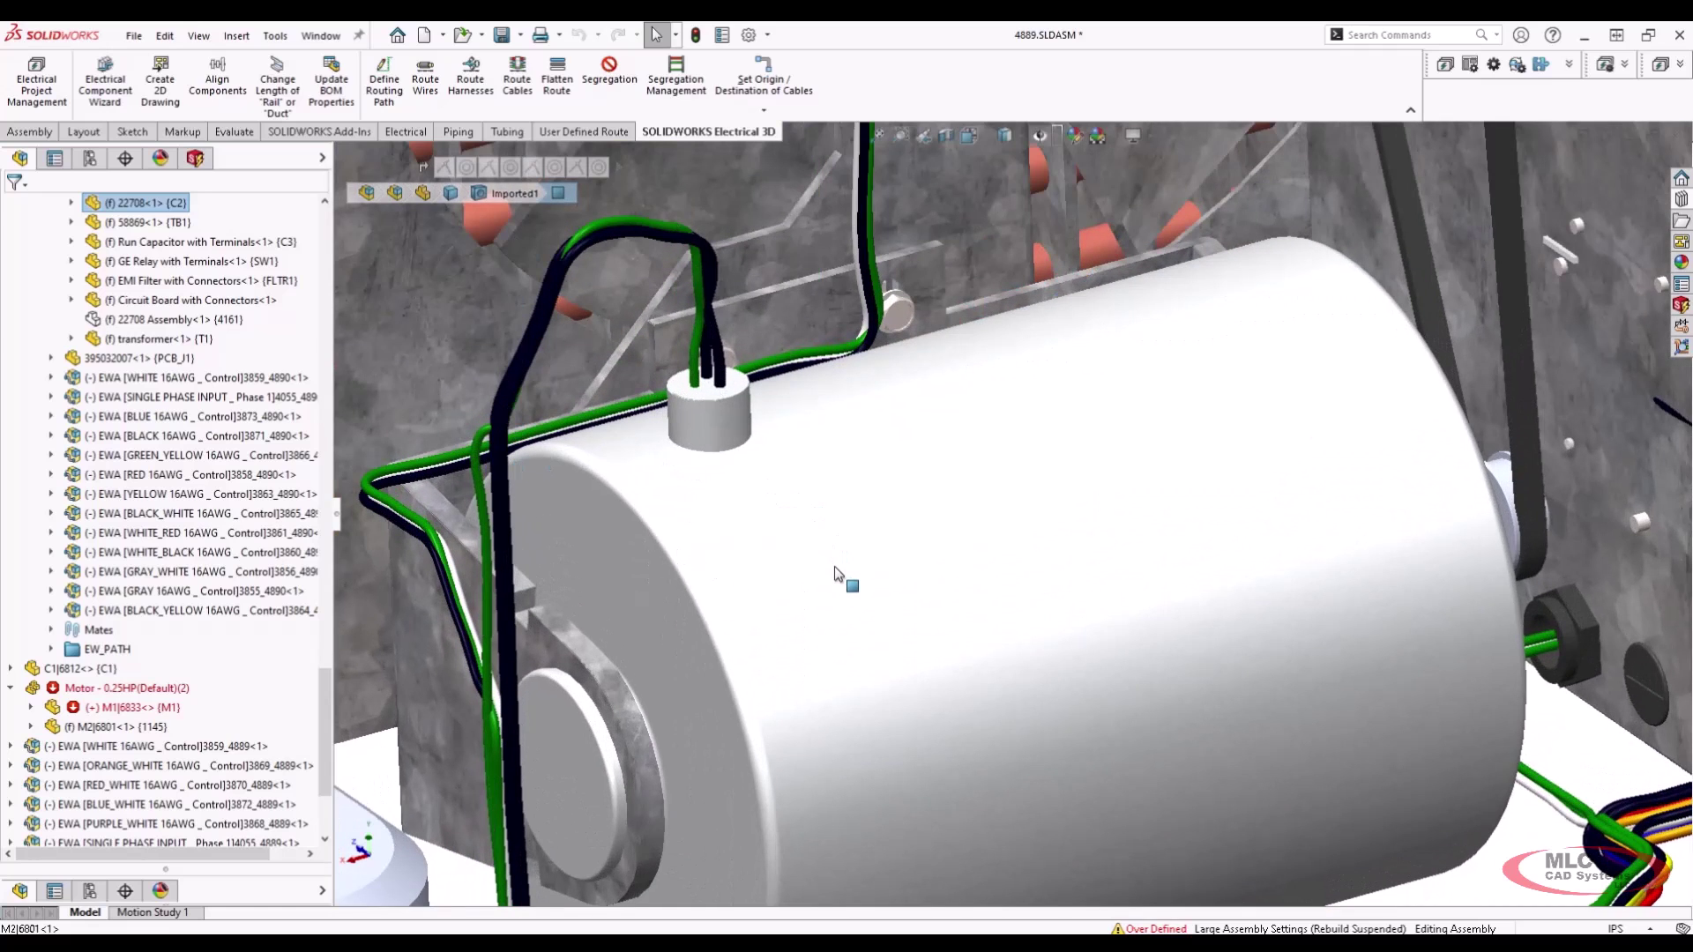
scroll(834, 566, "down", 3)
Show the dispenser's hidden housing panels in isometric view, and save 4889.SLDASM together with the modified 4890.SLDASM
key("ctrl+7")
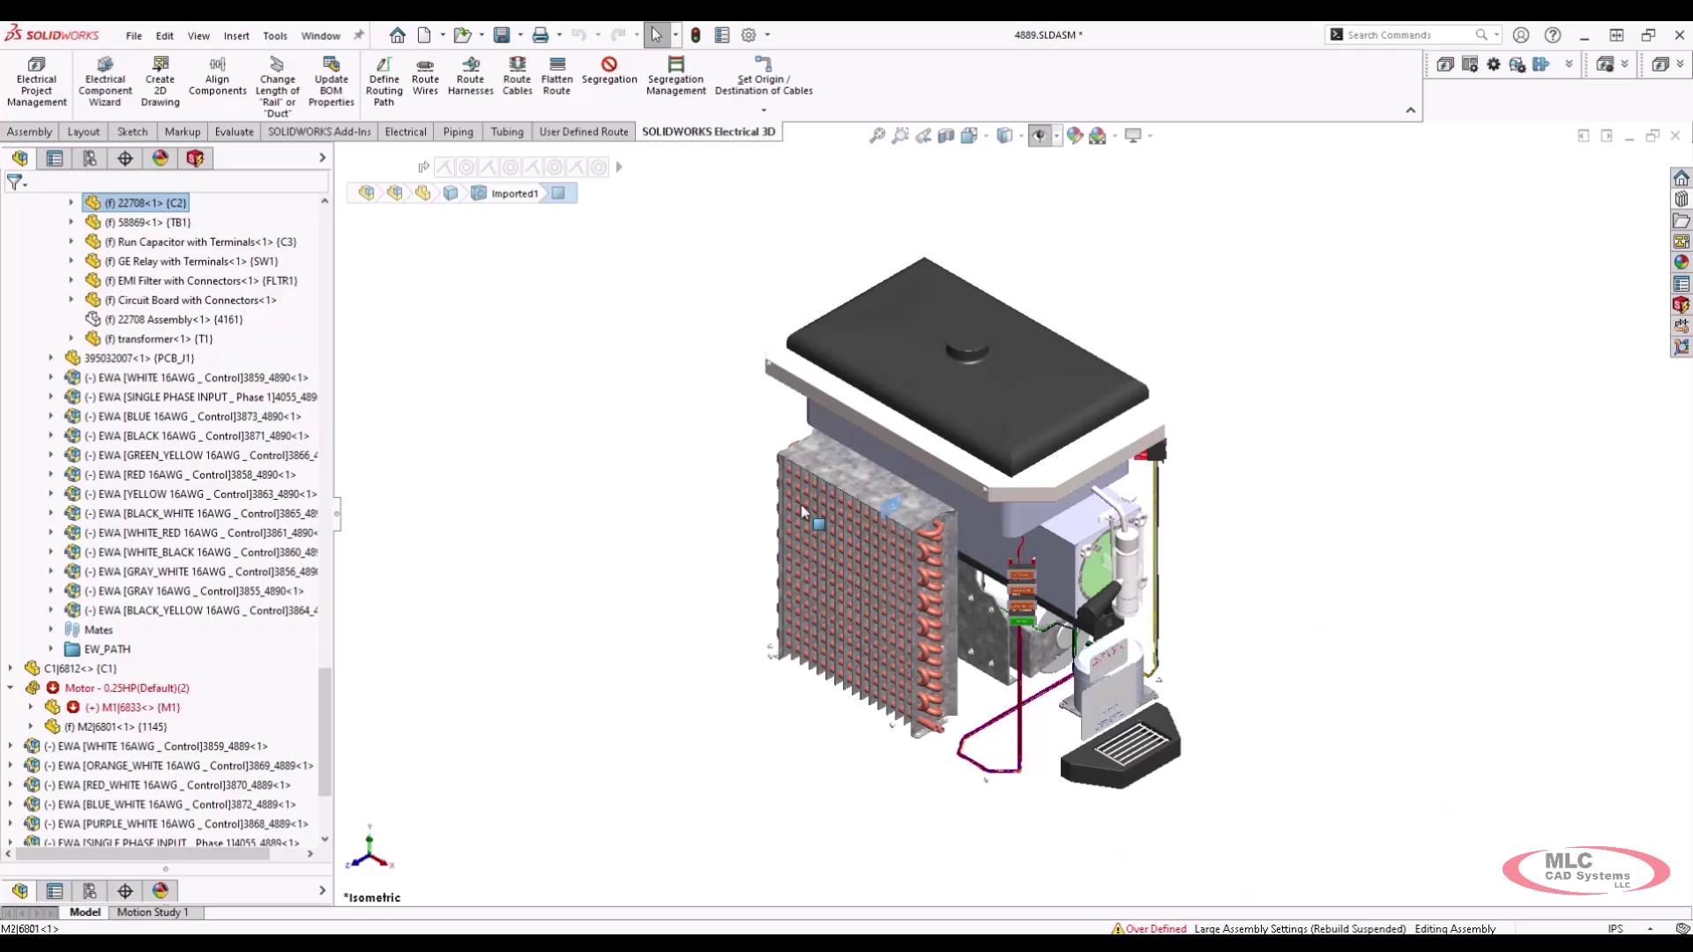
middle_click_drag(1100, 585, 1177, 634)
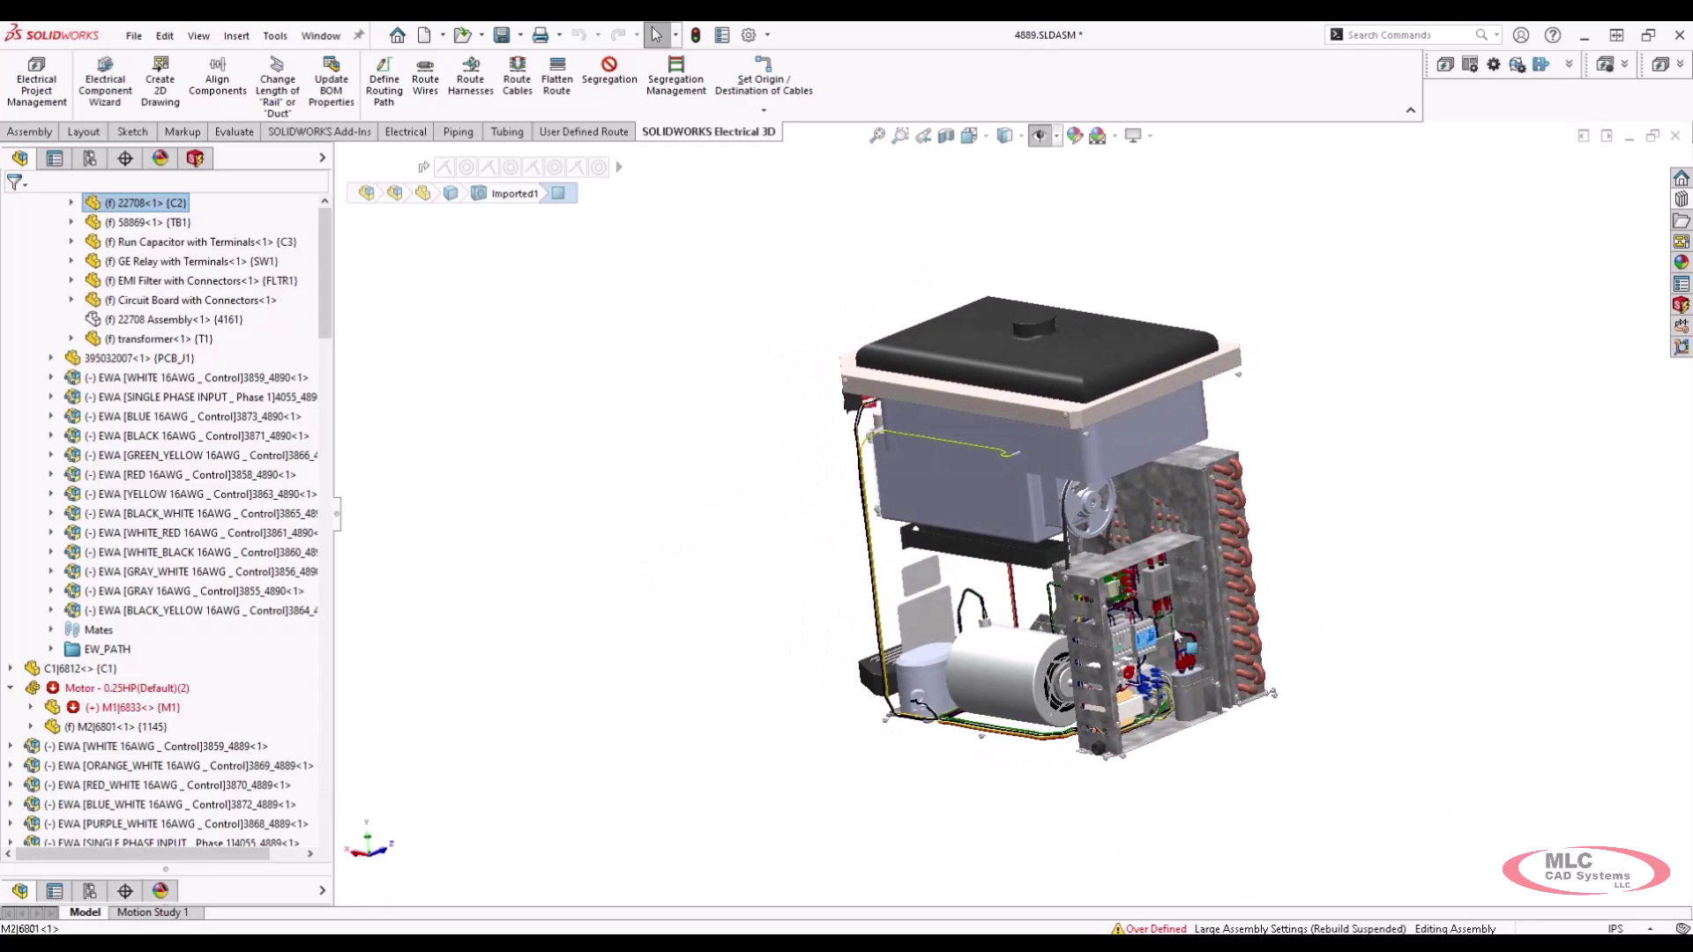
key("shift+Tab")
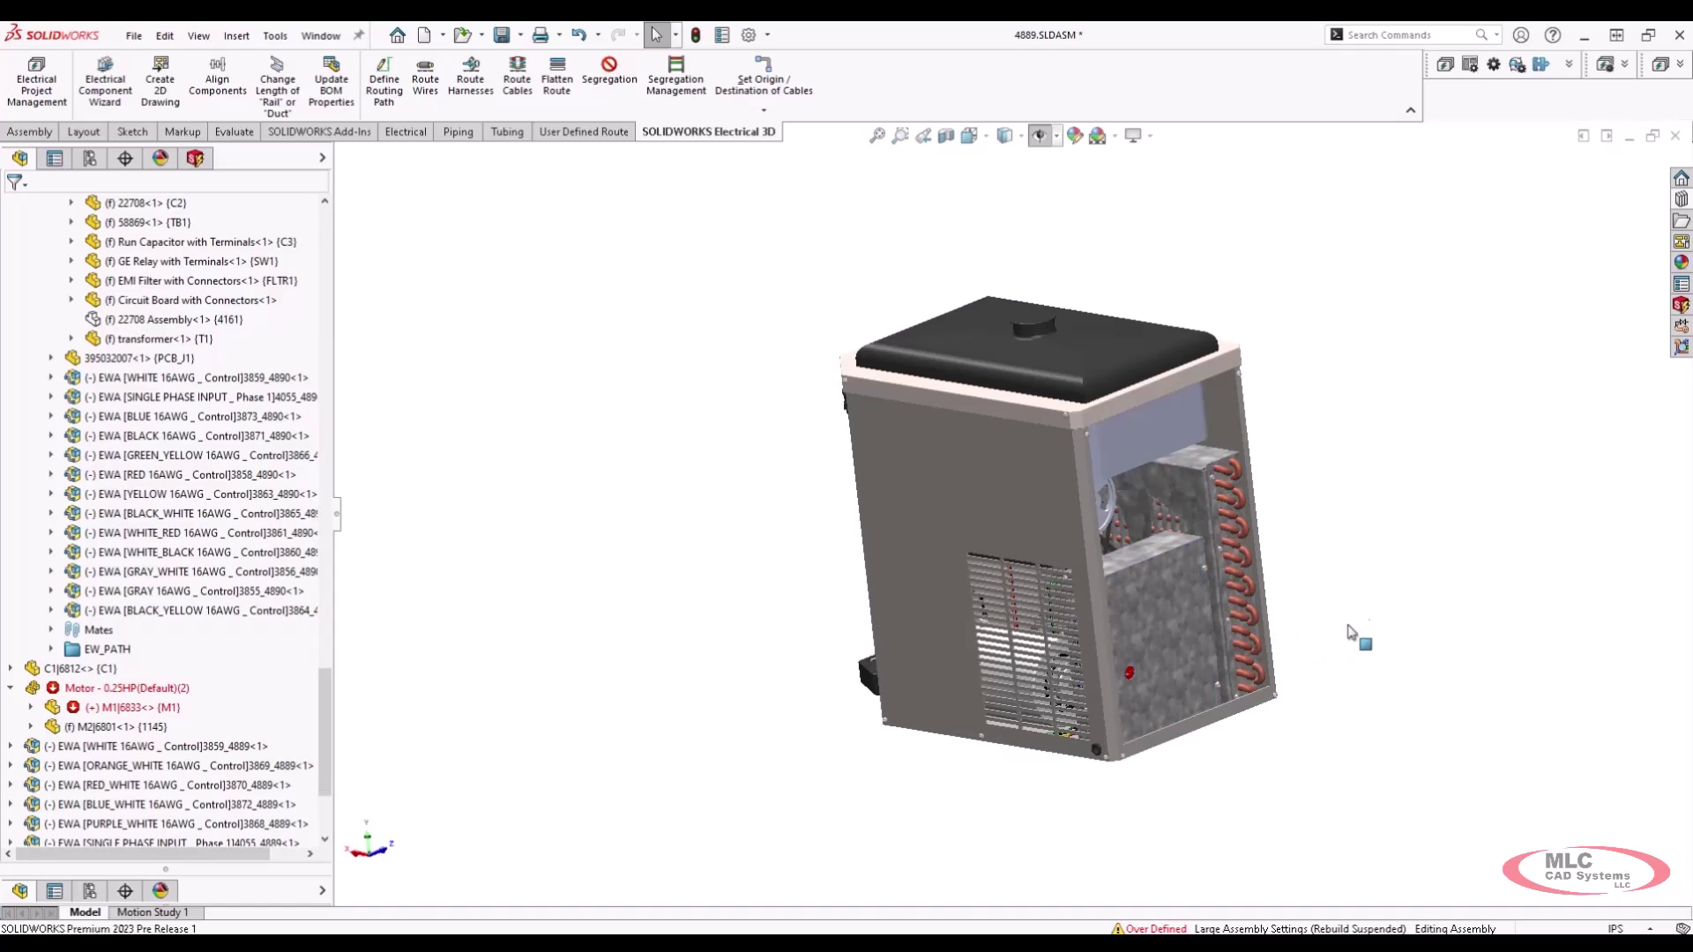
key("ctrl+7")
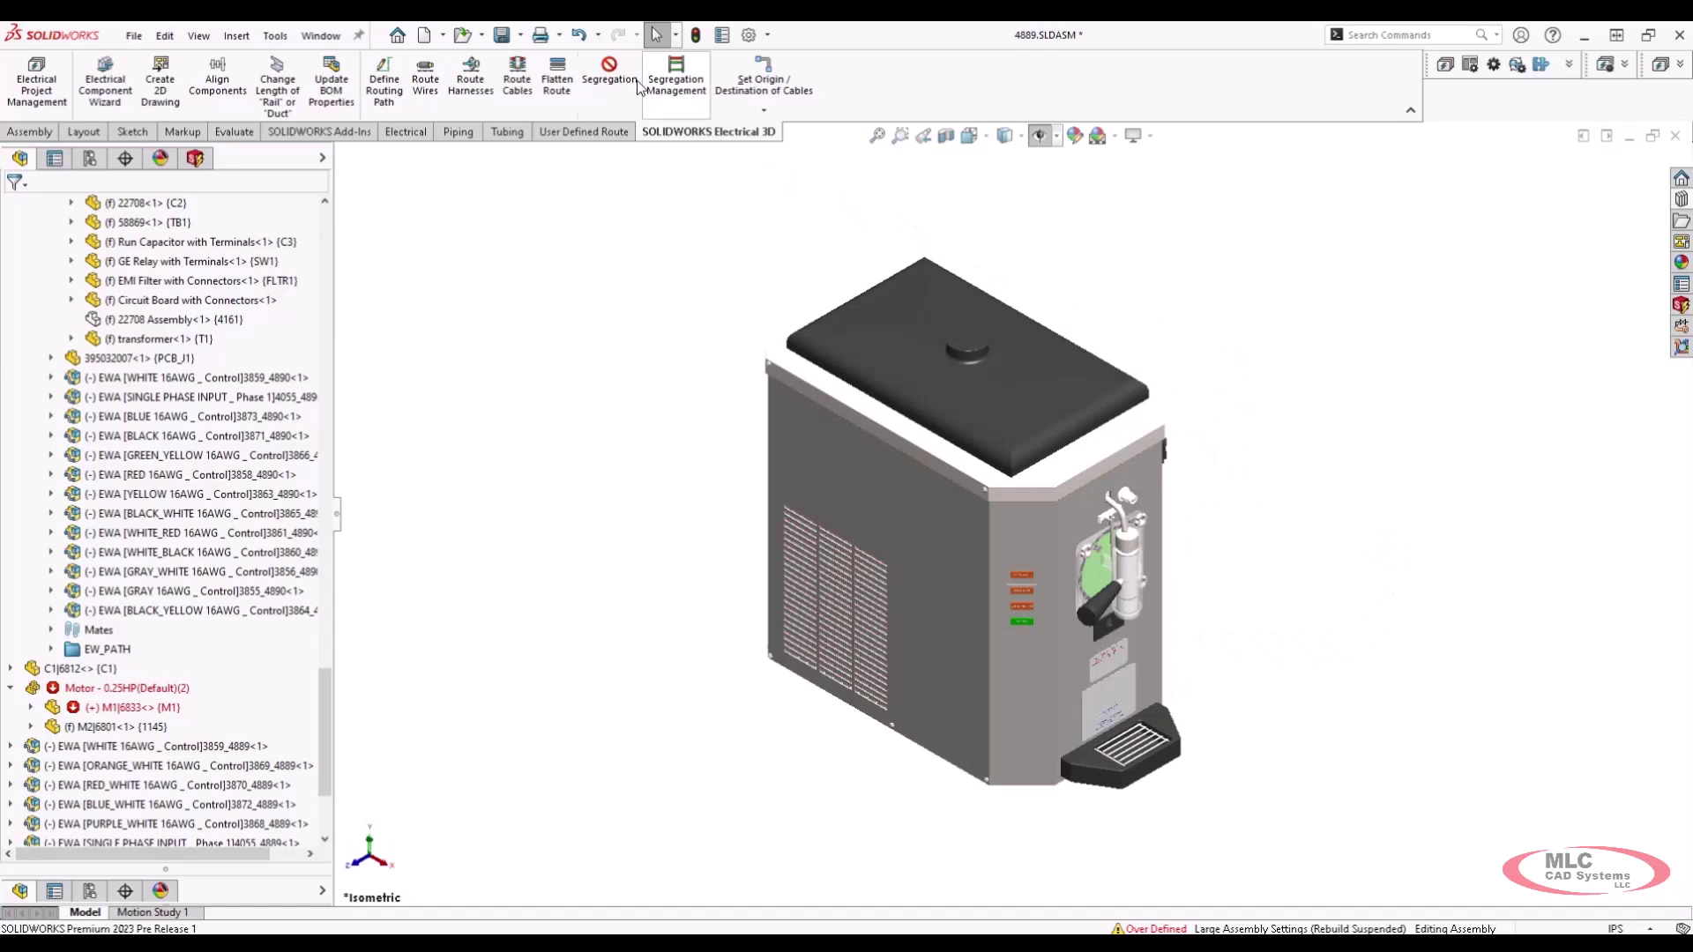
left_click(500, 35)
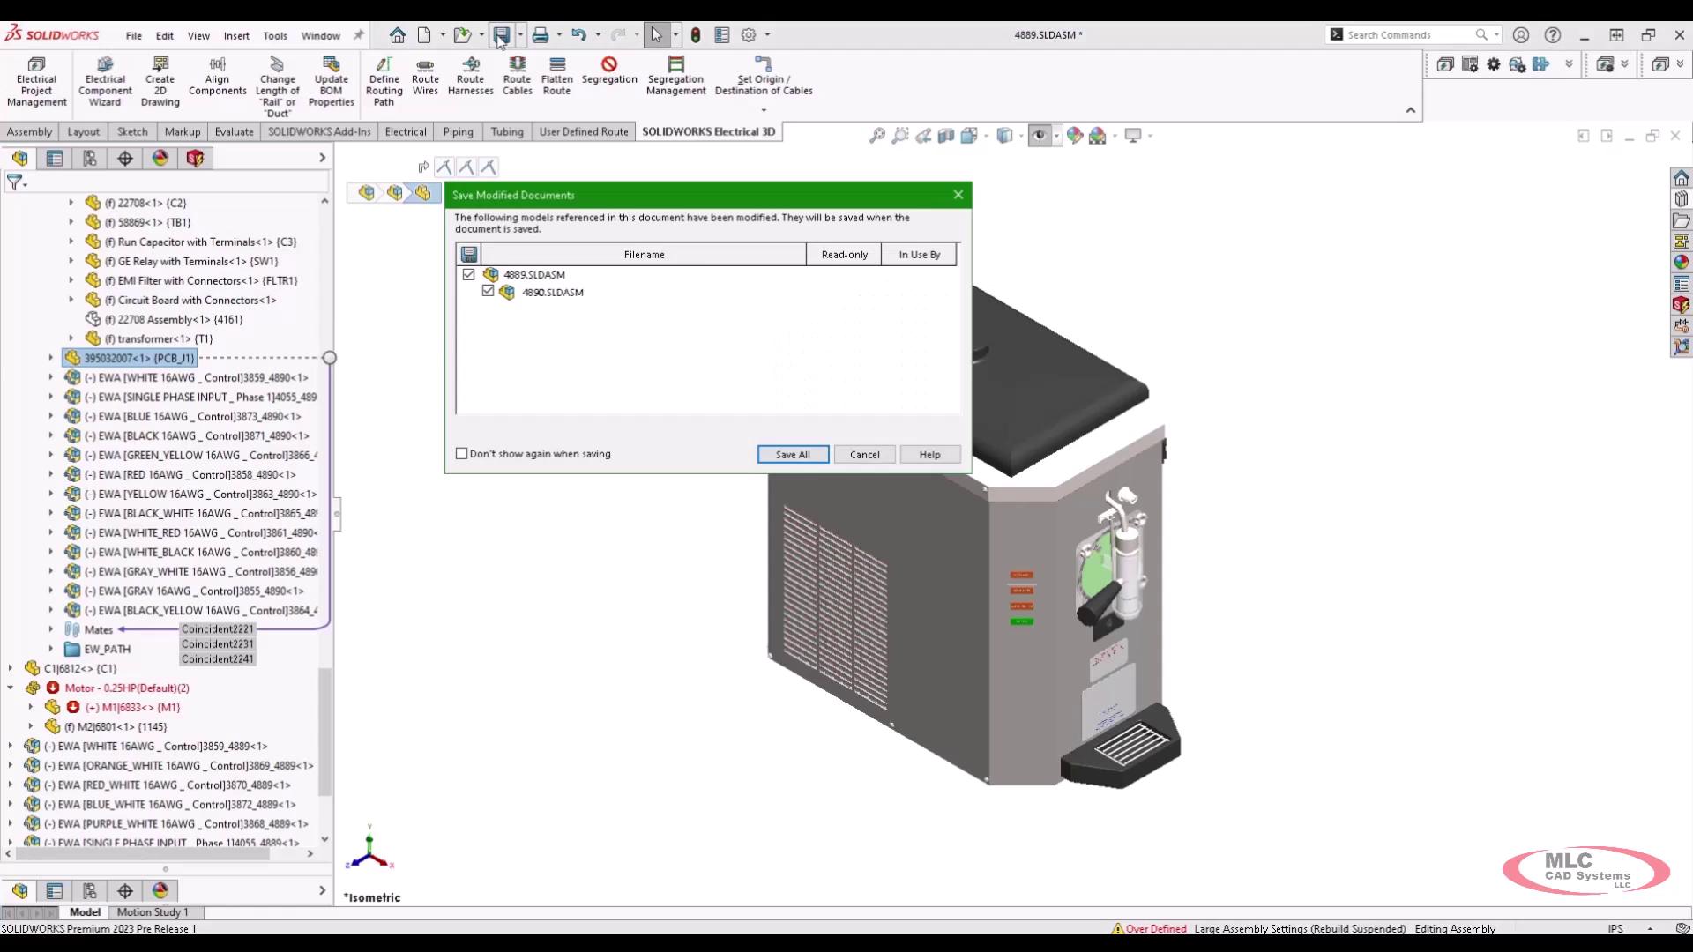
left_click(798, 455)
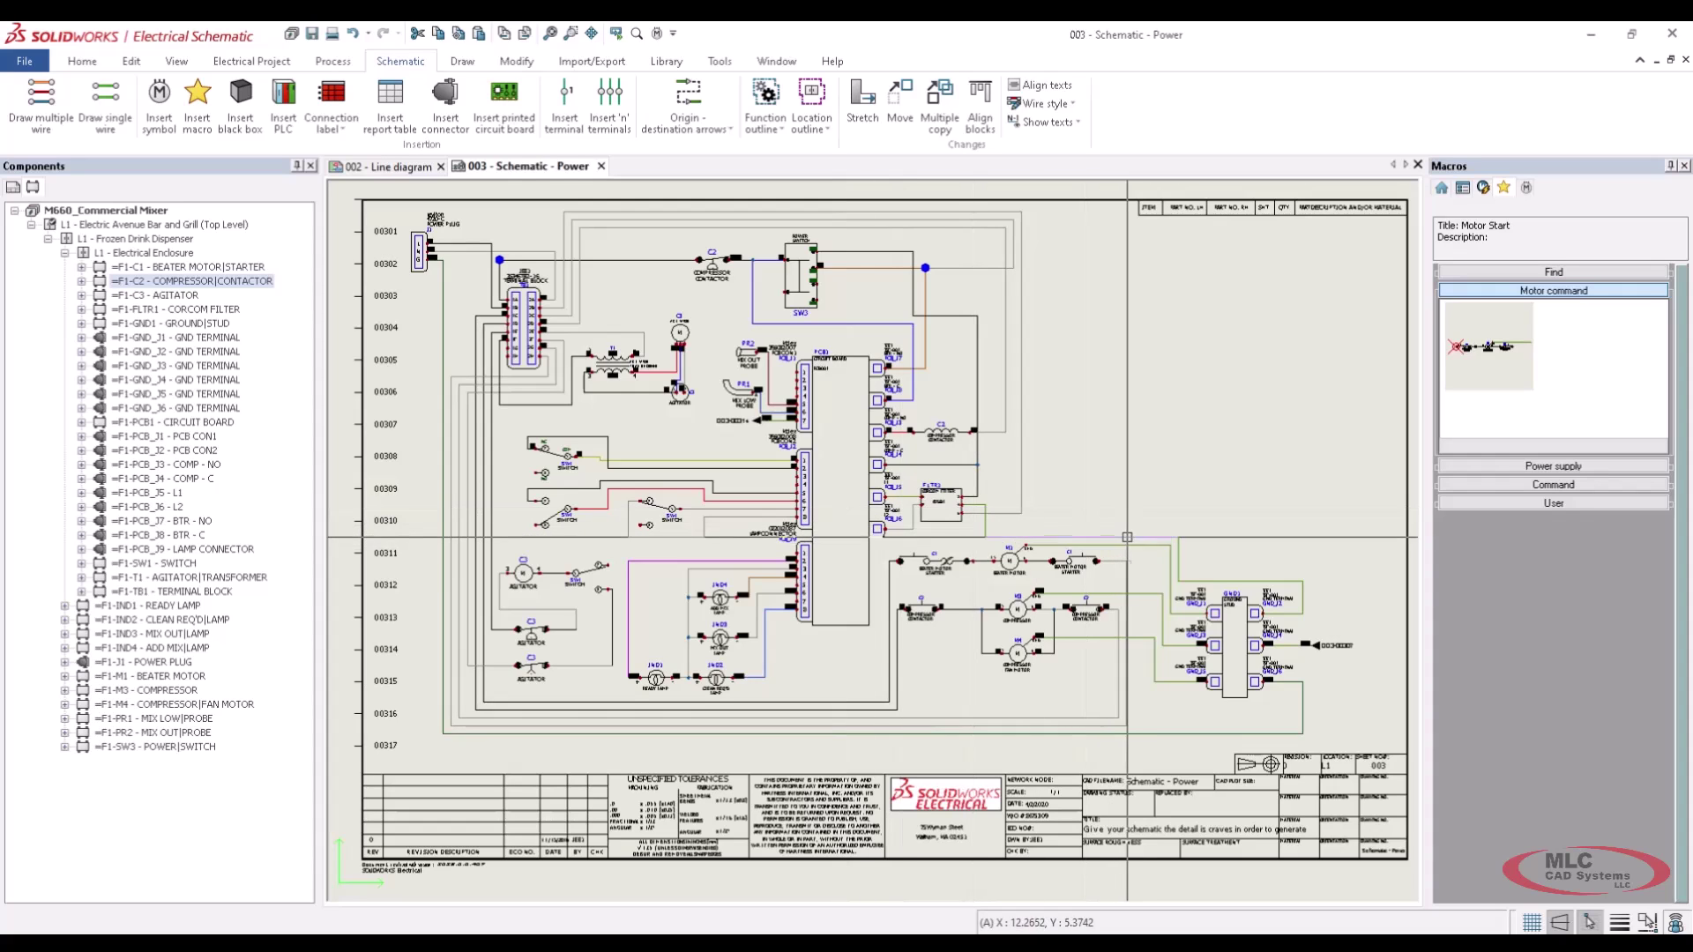
In the 003 - Schematic - Power drawing, insert M1's dynamic connection label with 4 columns of basic wire properties above GND1
scroll(1006, 565, "up", 3)
middle_click_drag(1006, 565, 949, 432)
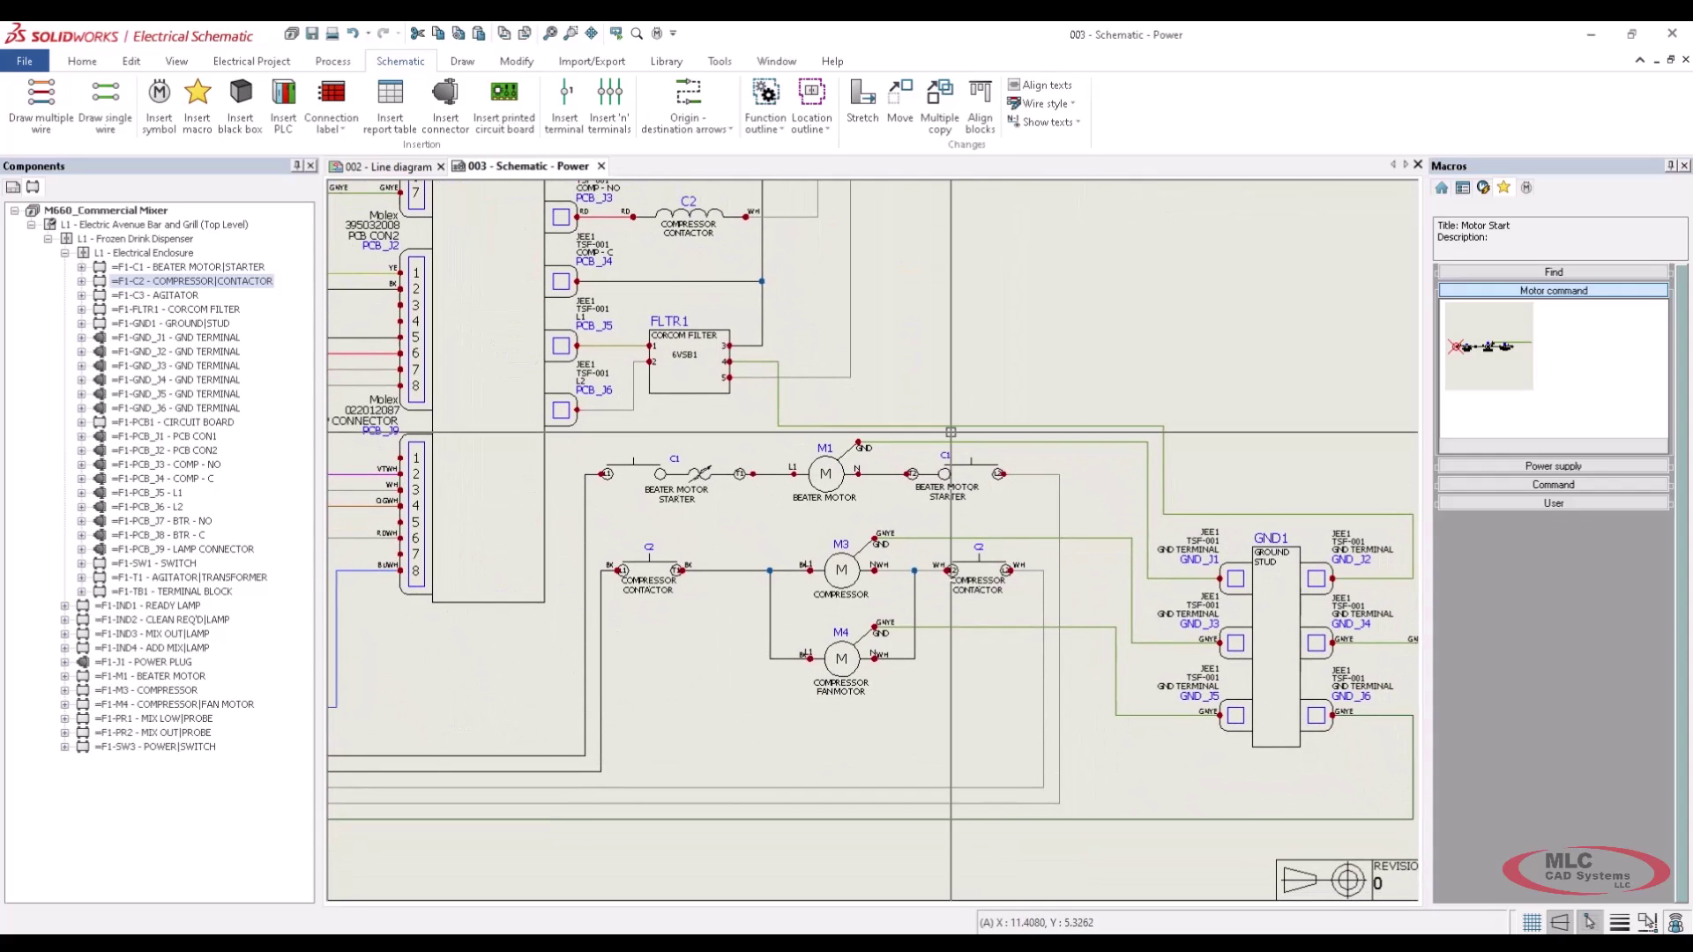
right_click(845, 470)
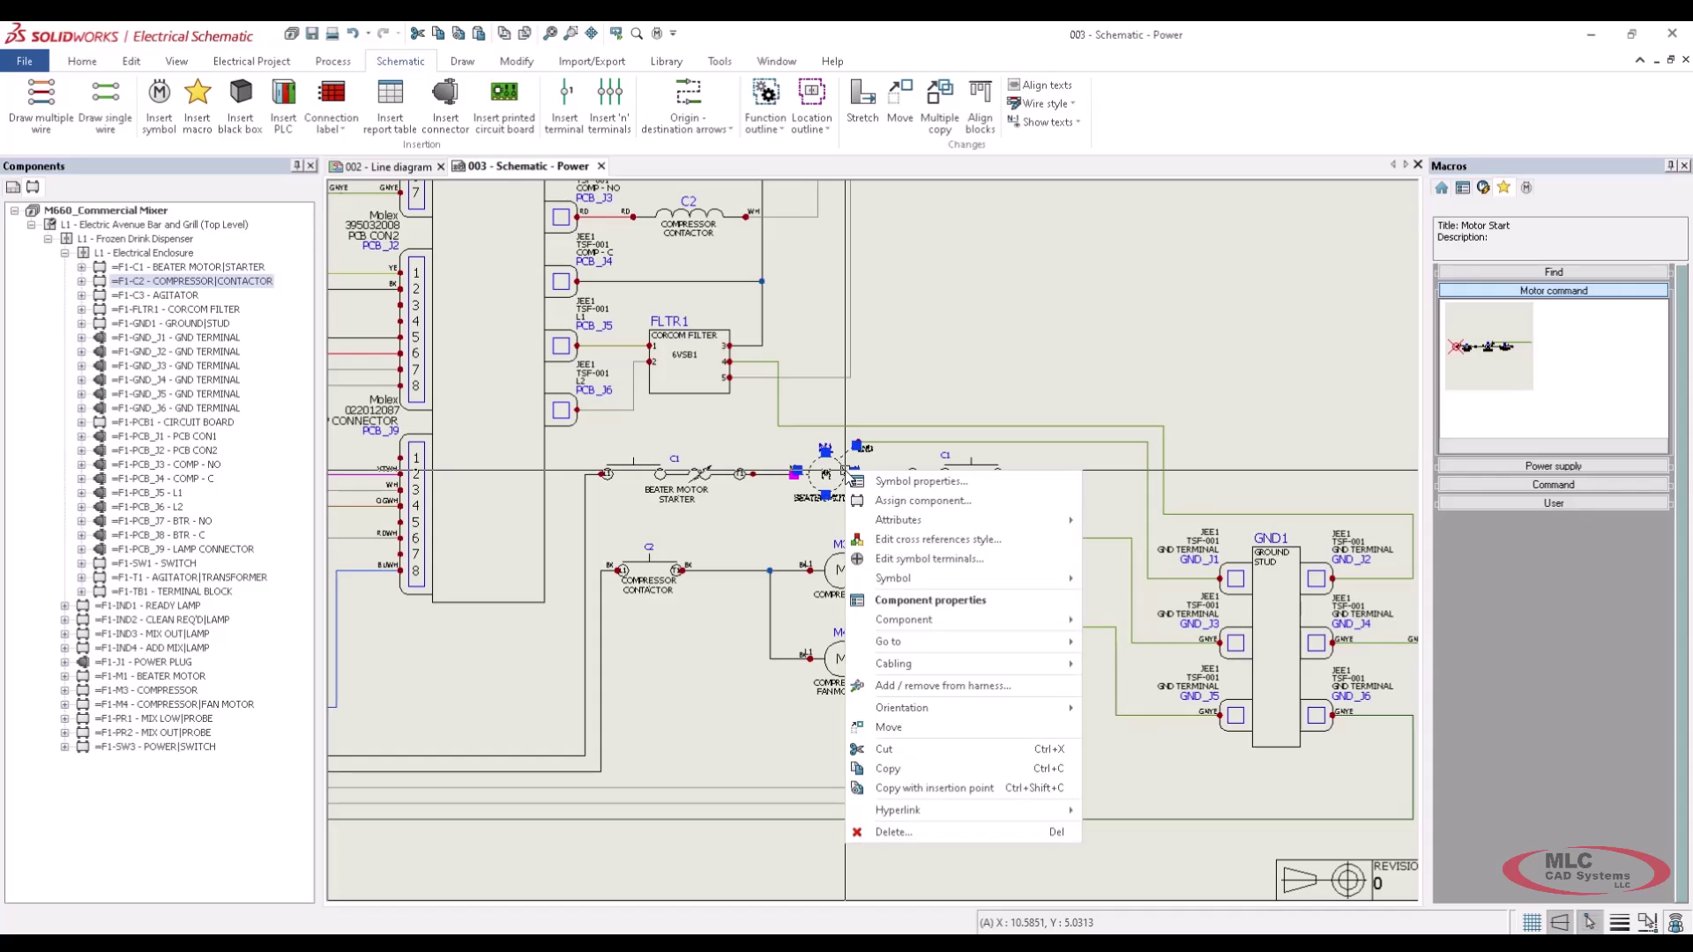
mouse_move(961, 626)
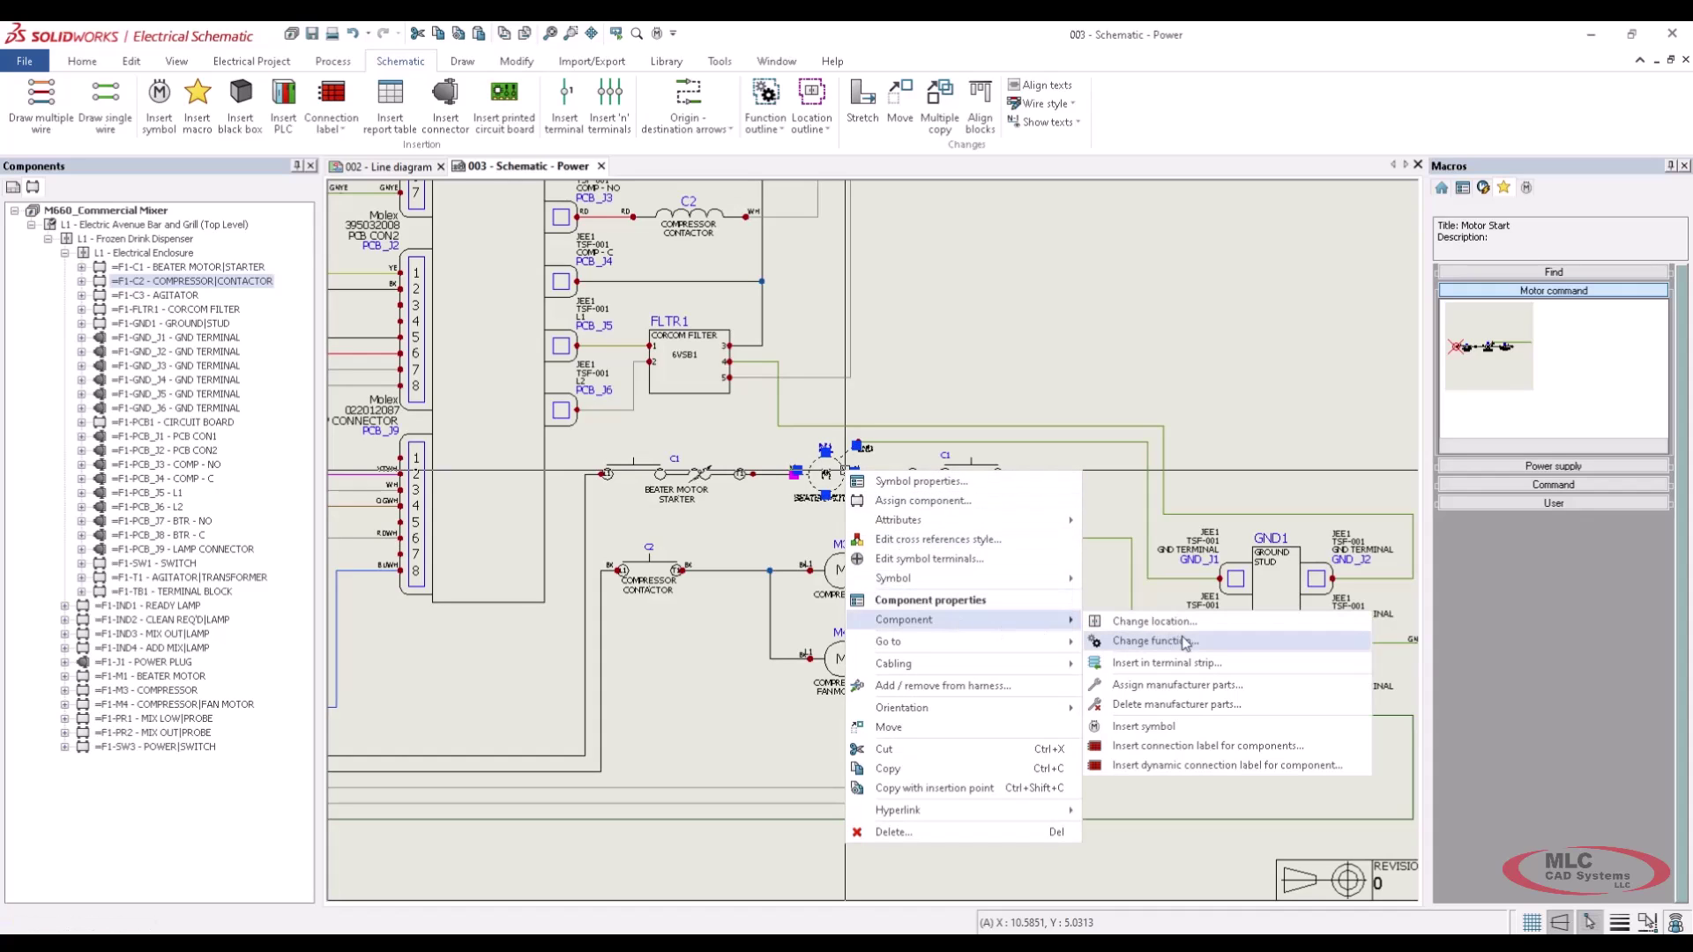
left_click(1203, 767)
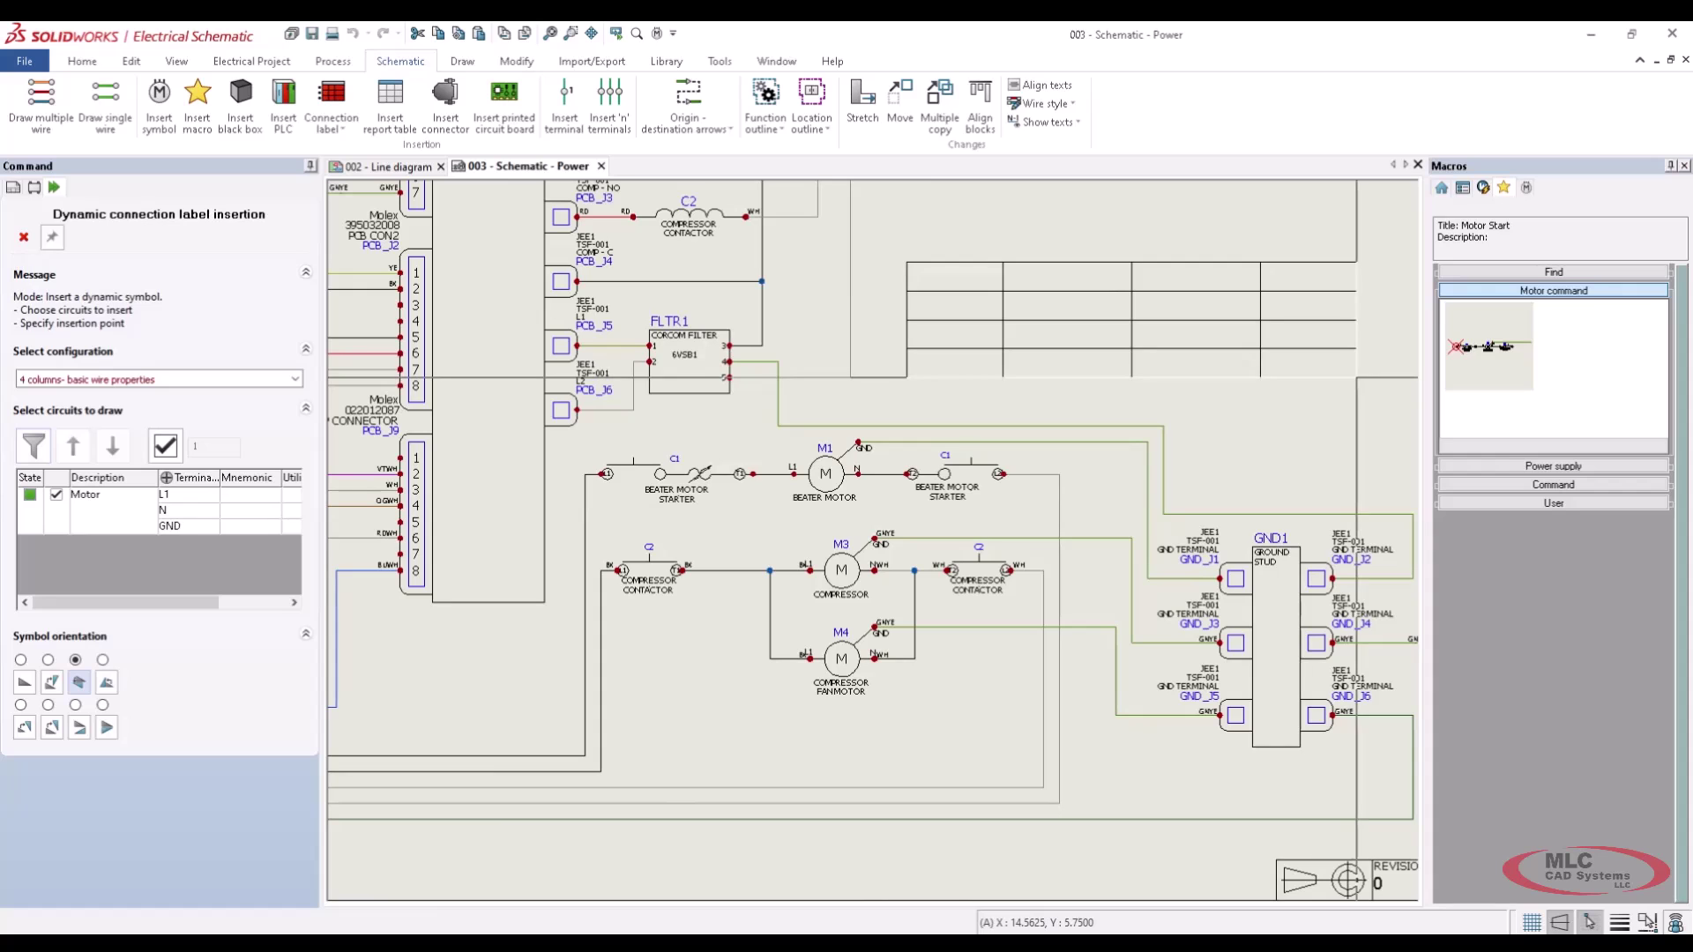
left_click(1355, 377)
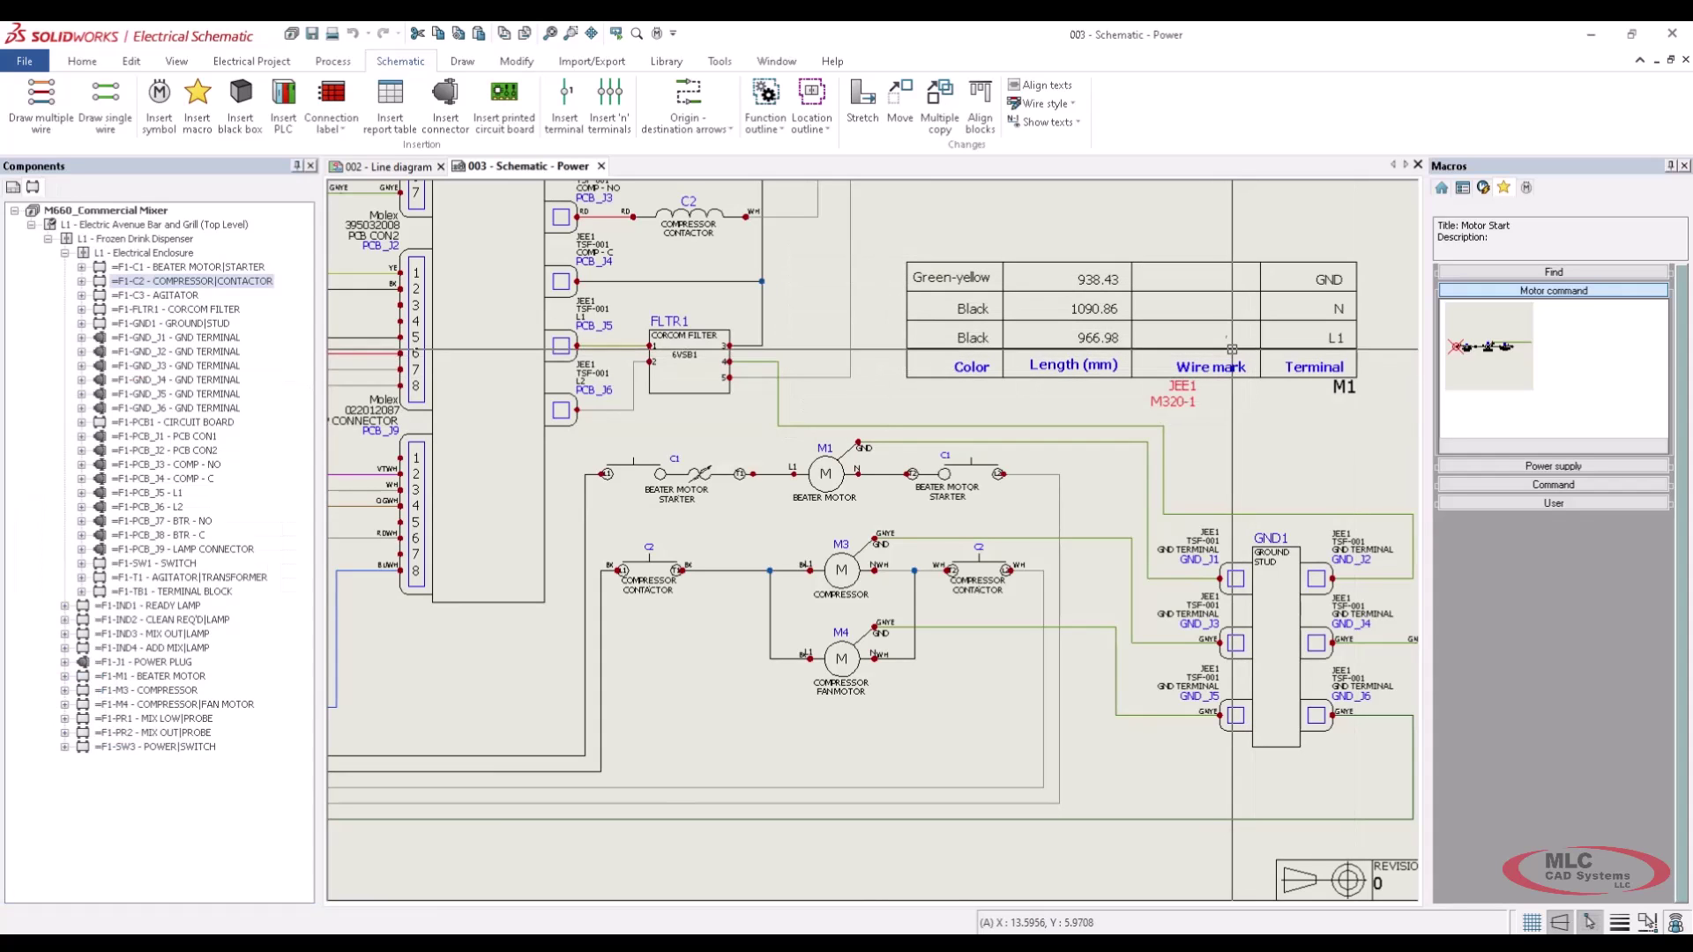
Examine M1's wire table and try to insert another dynamic connection label for the beater motor
middle_click_drag(1232, 355, 1014, 379)
scroll(895, 485, "up", 2)
middle_click_drag(490, 601, 555, 579)
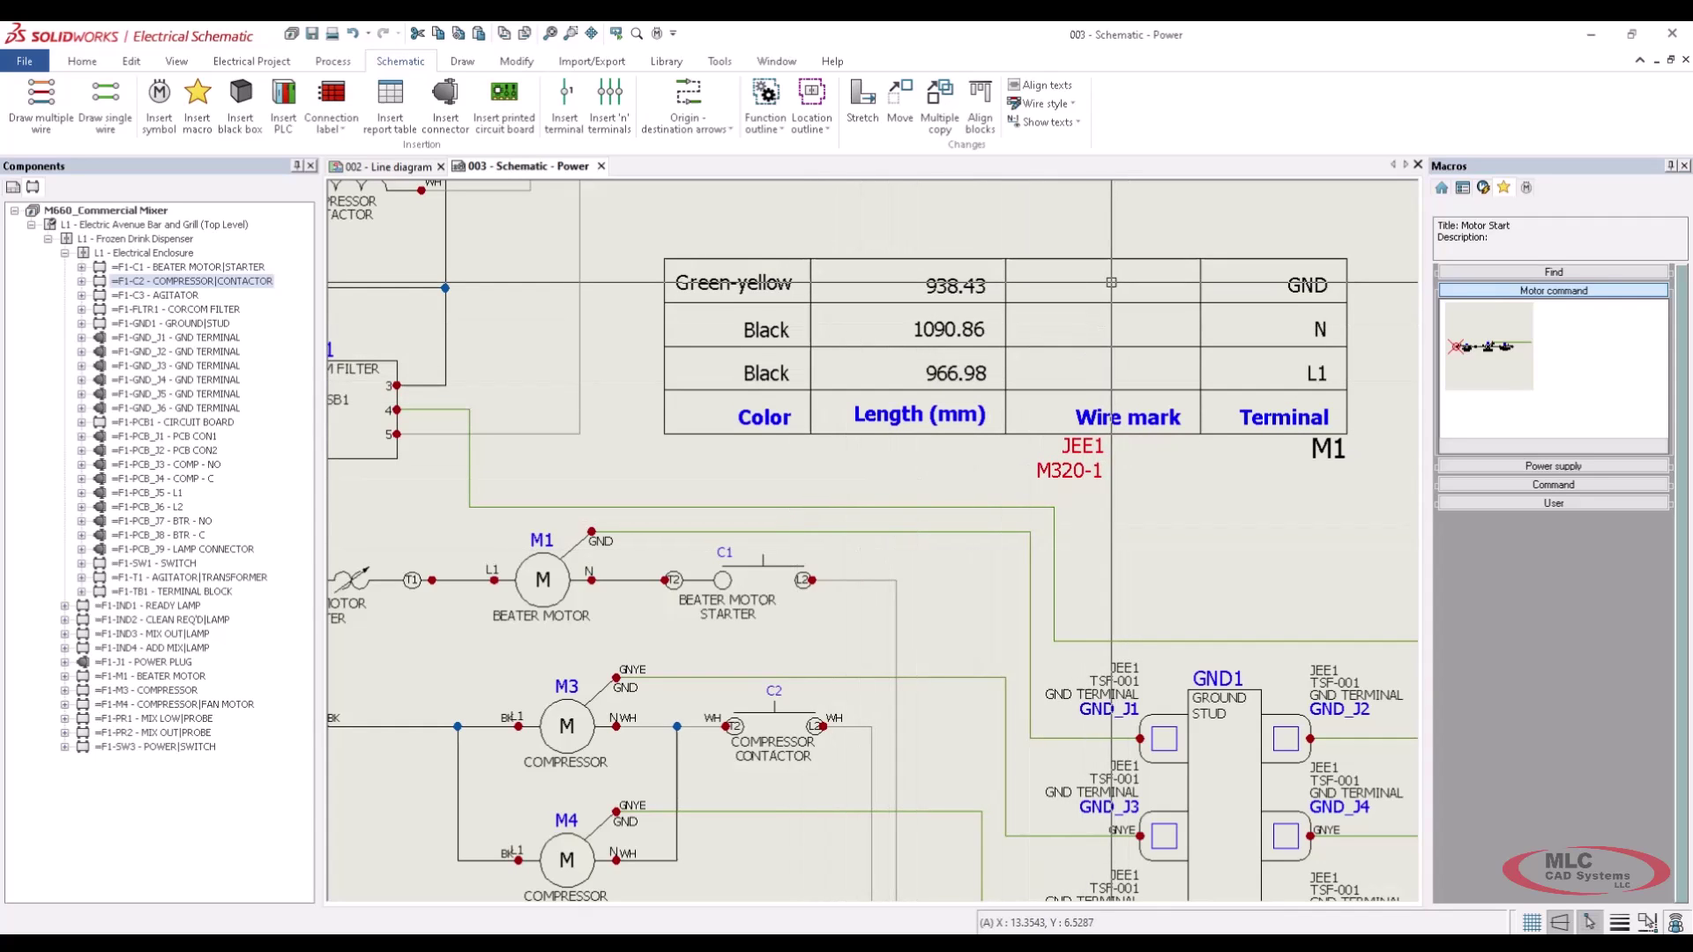
right_click(564, 558)
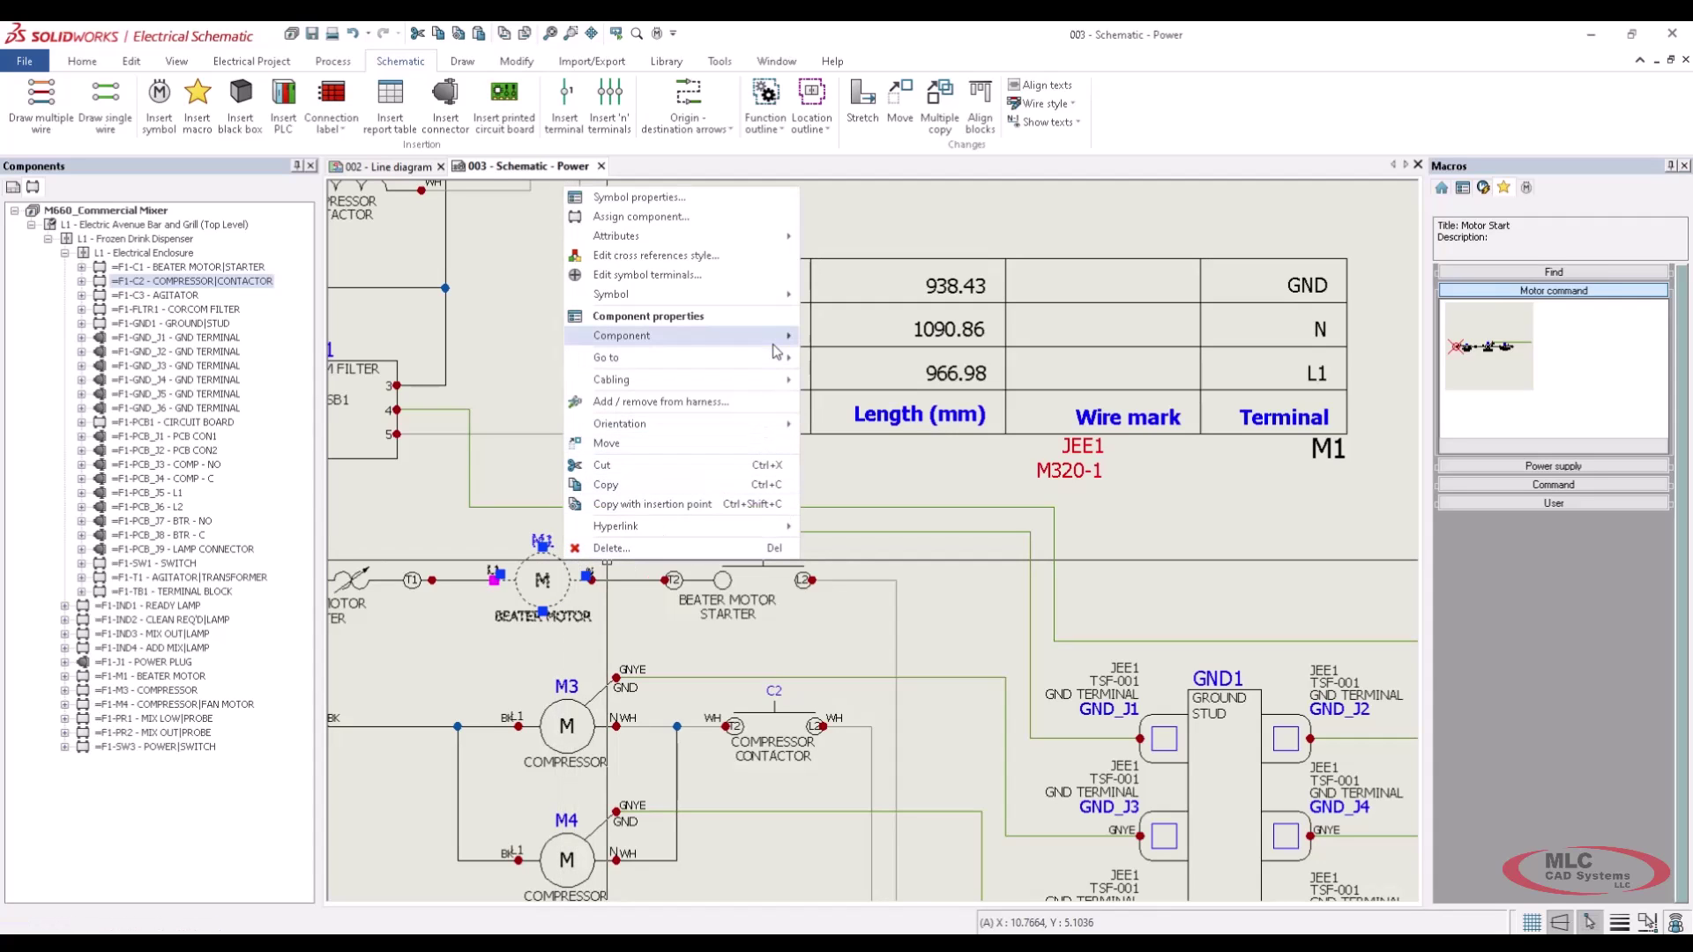
mouse_move(776, 336)
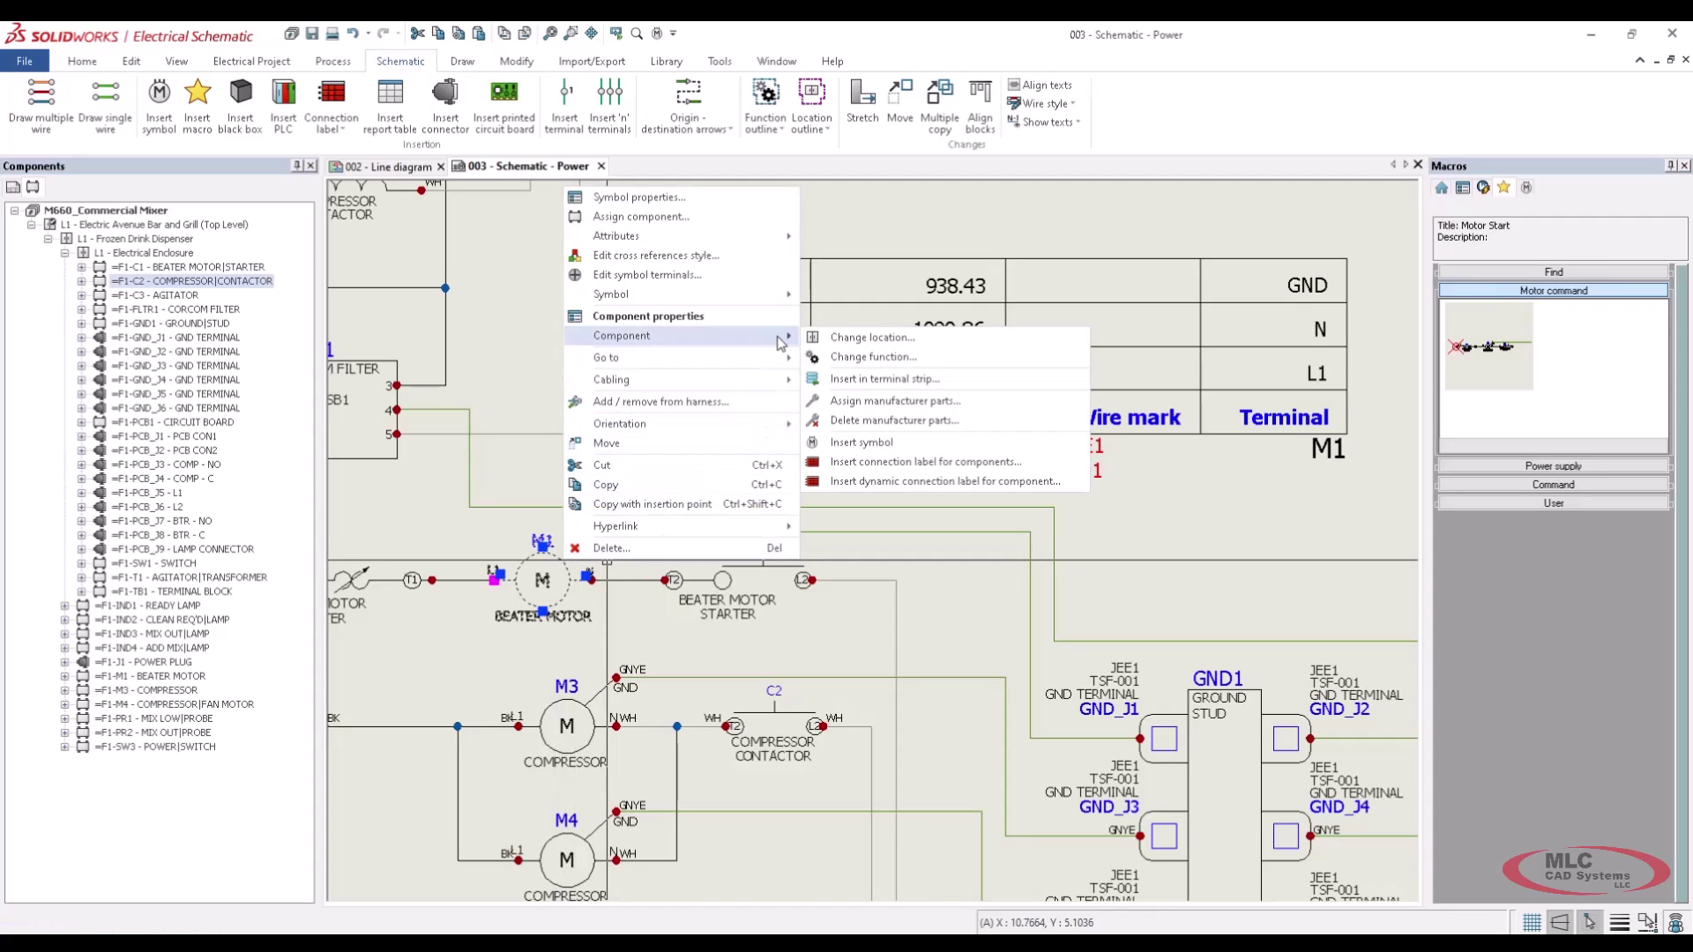
left_click(909, 483)
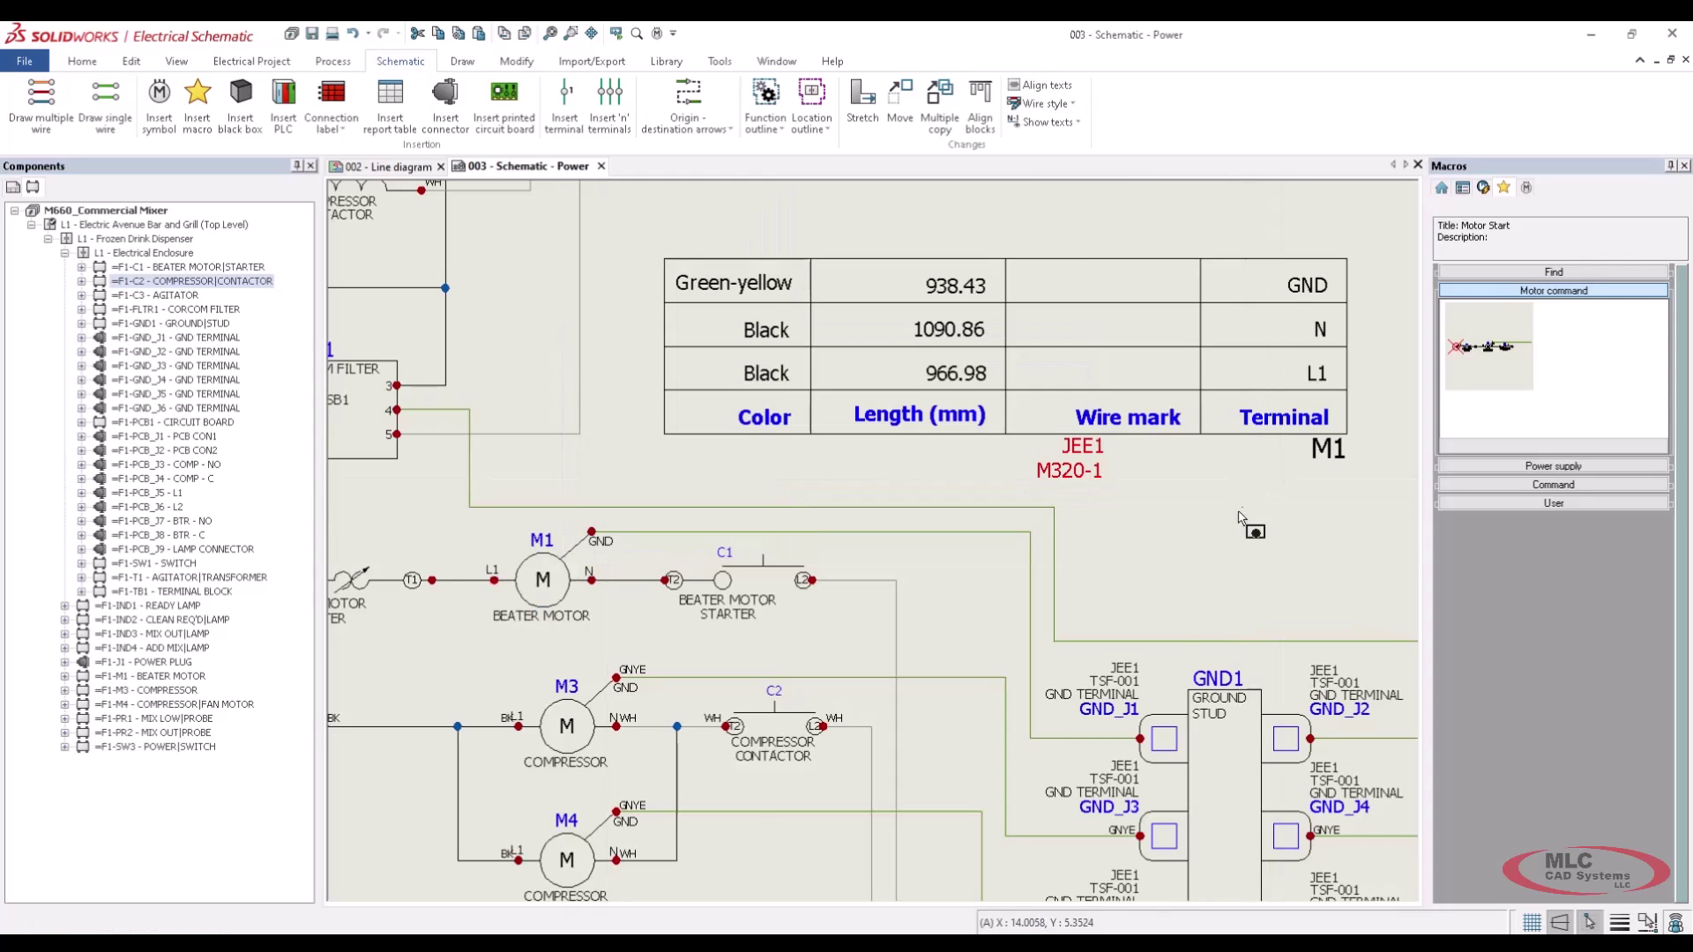
Remove the M1 connection label table from the schematic
left_click(1183, 436)
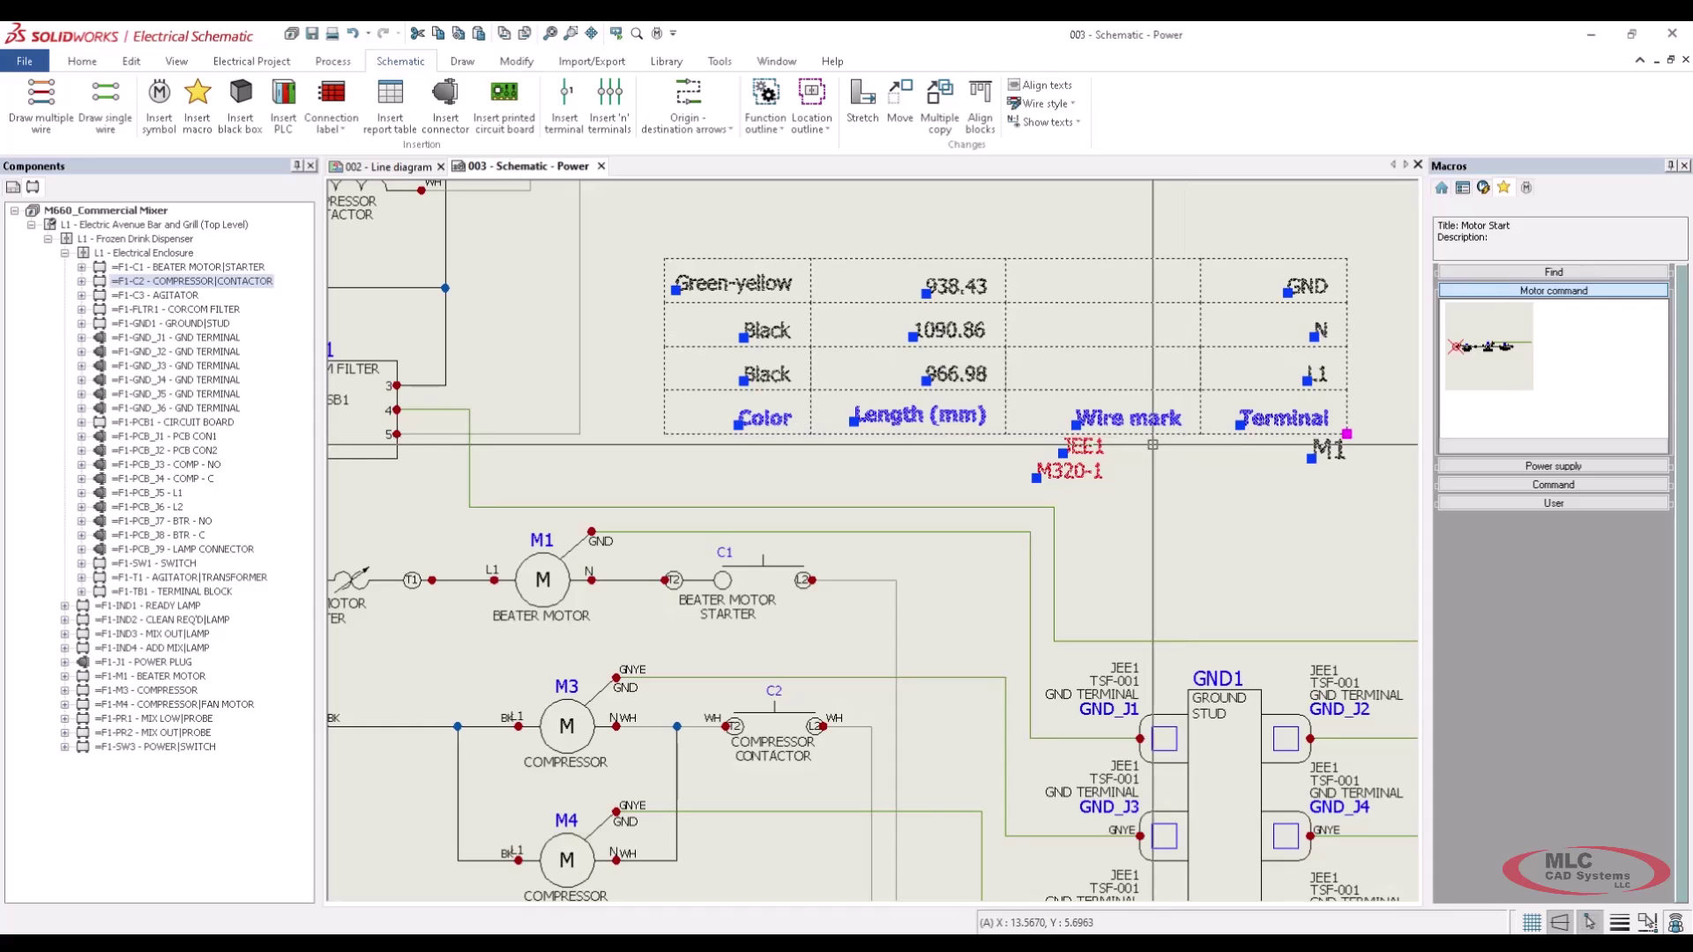
scroll(1113, 507, "down", 3)
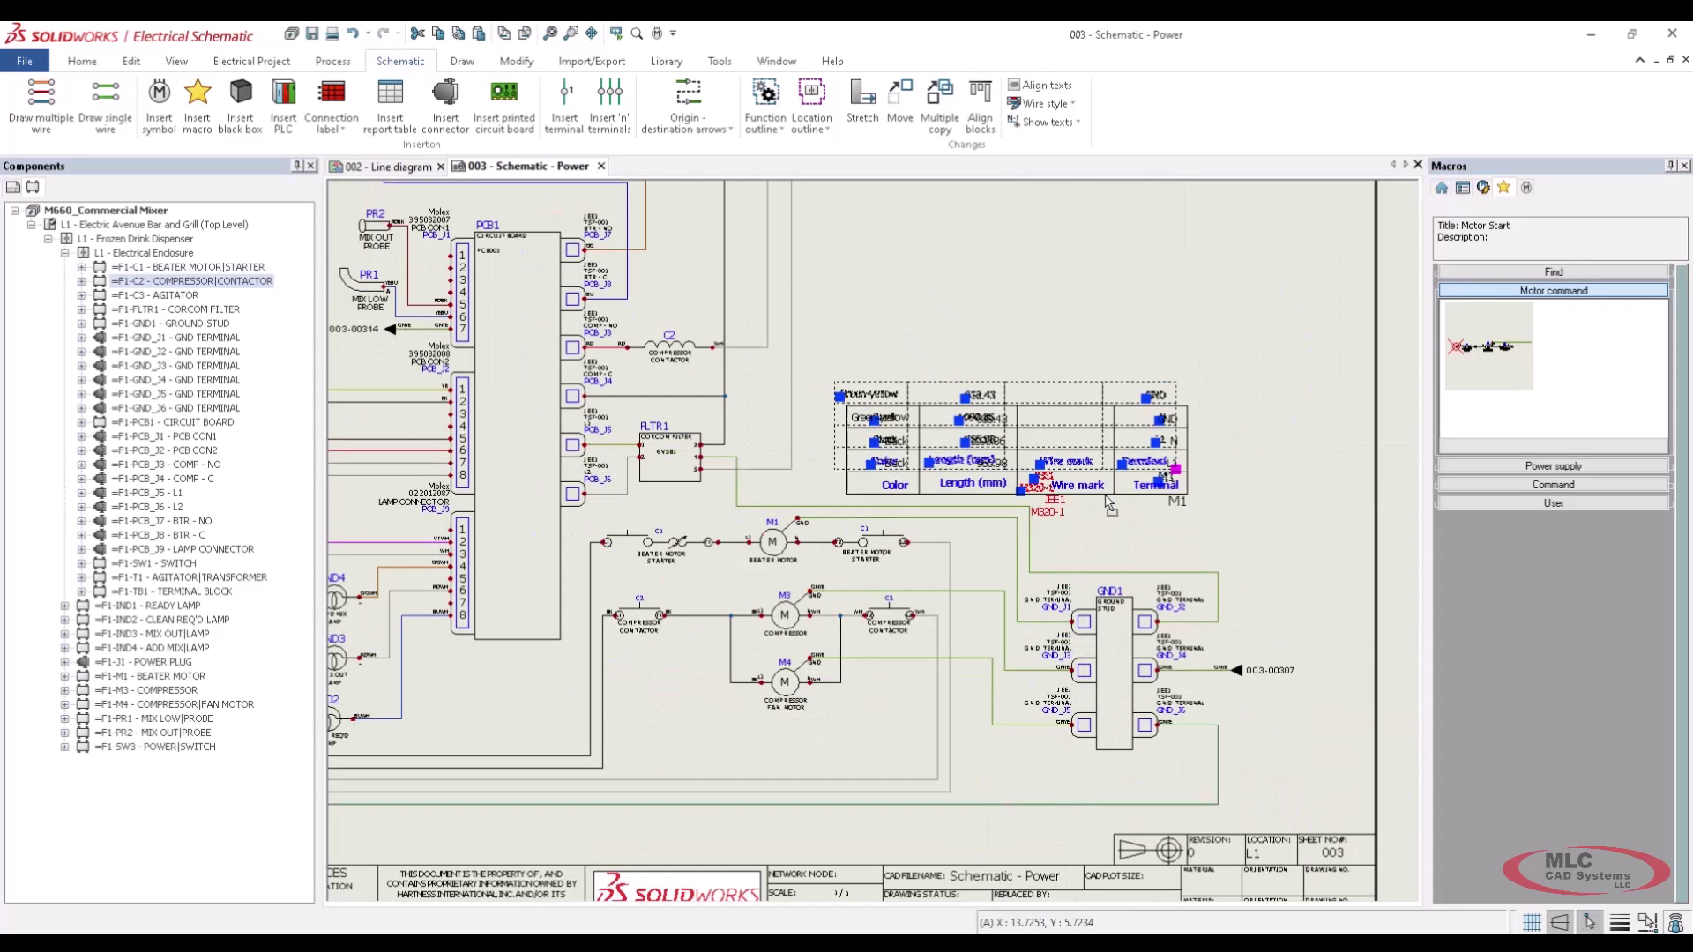
scroll(1113, 507, "down", 3)
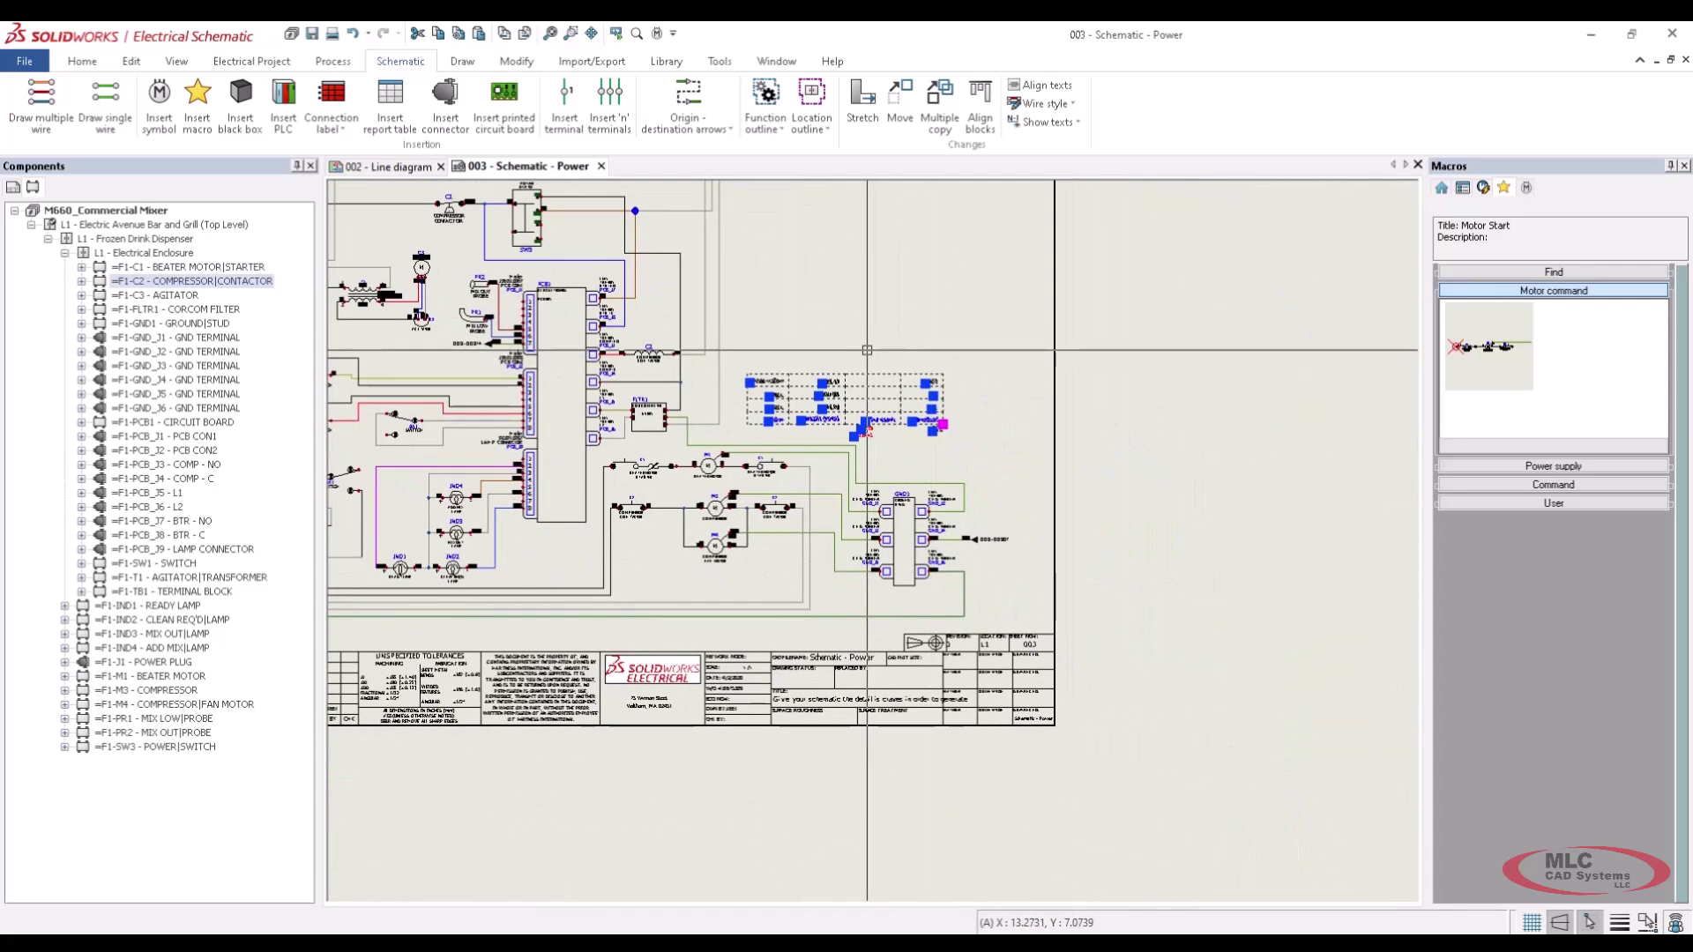
key("Escape")
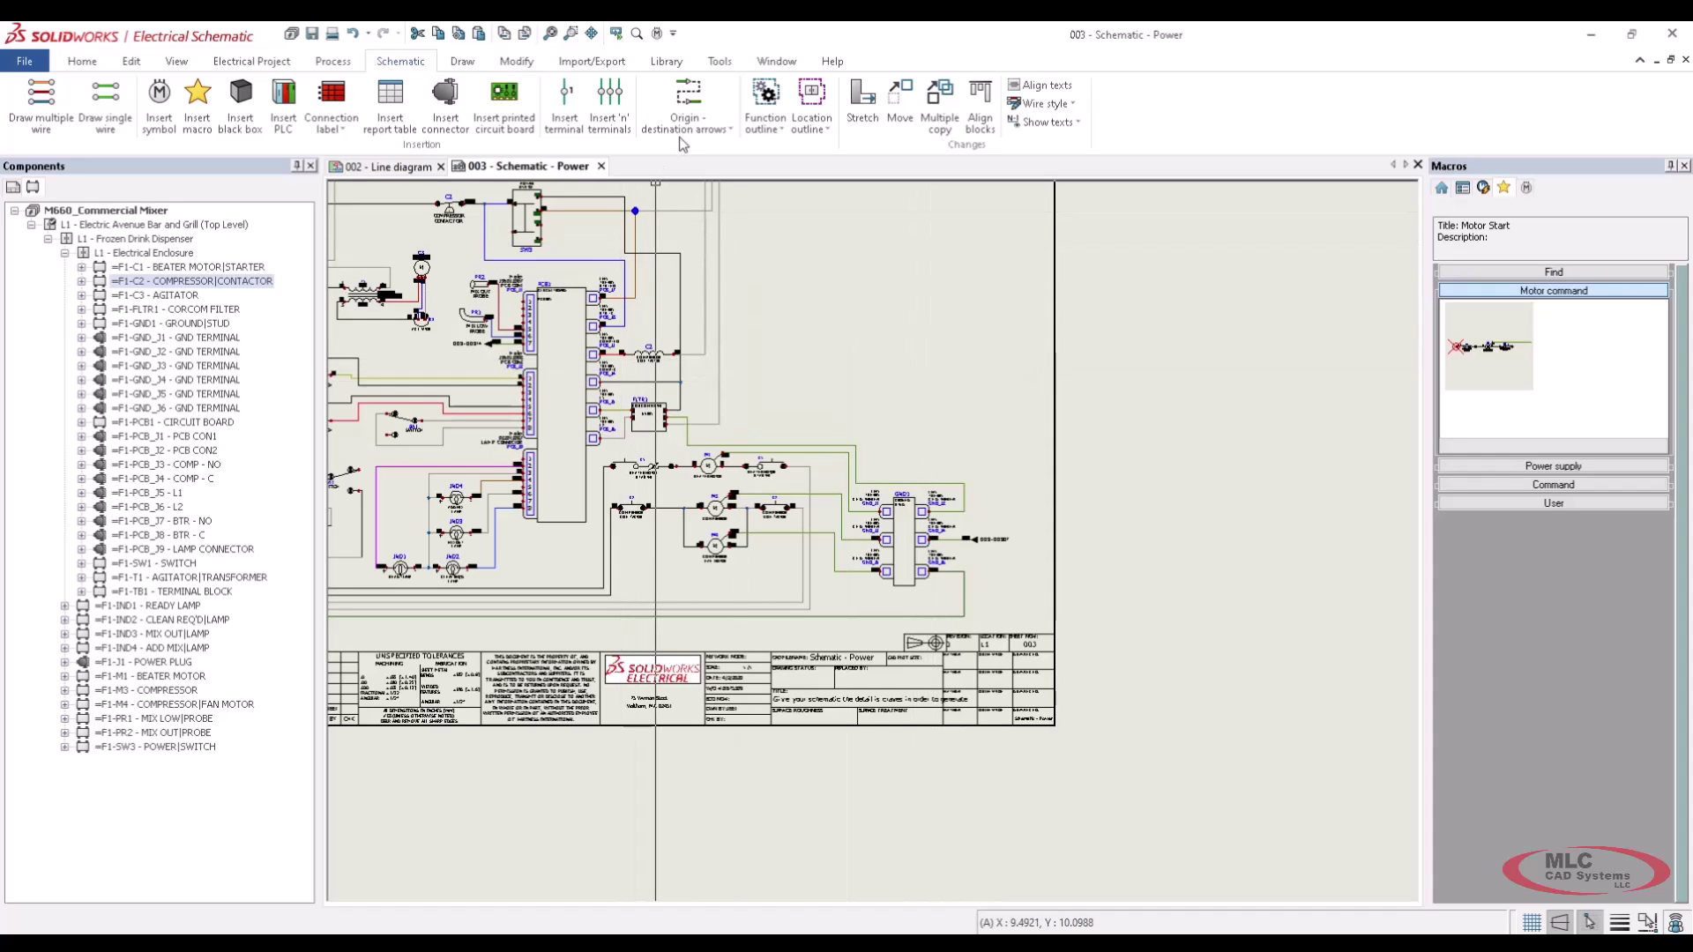
Open the project's report manager and select only the Single BOM report for drawing generation, excluding BOM by Manufacturer and Drawings list
scroll(623, 269, "down", 3)
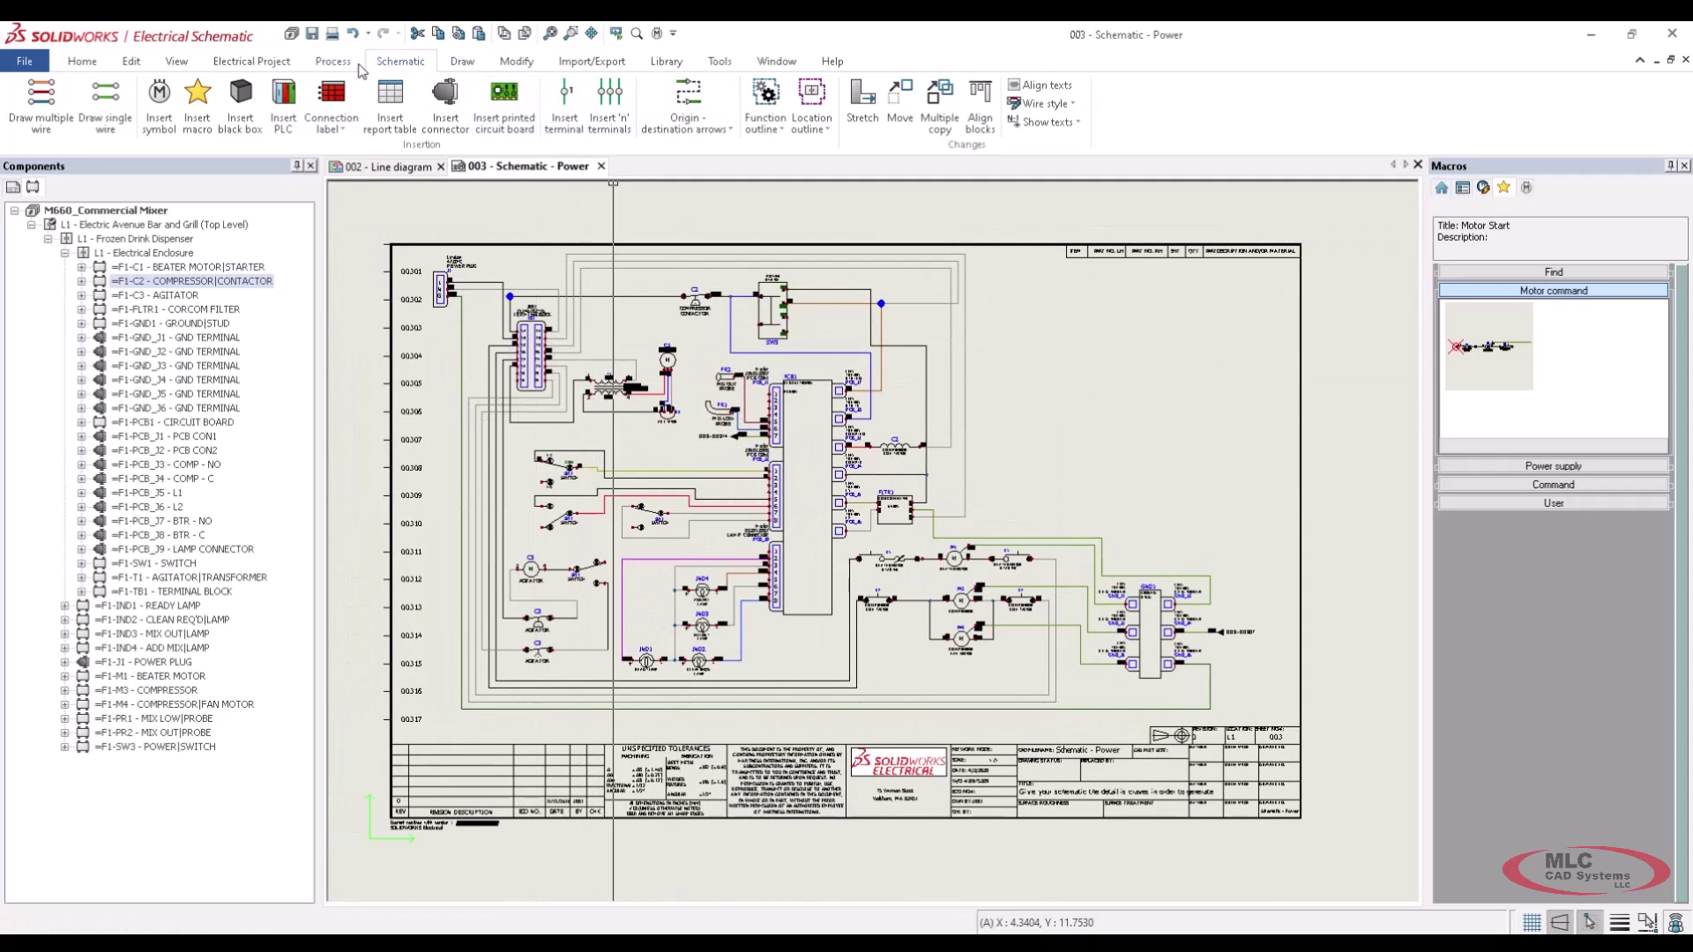
left_click(285, 63)
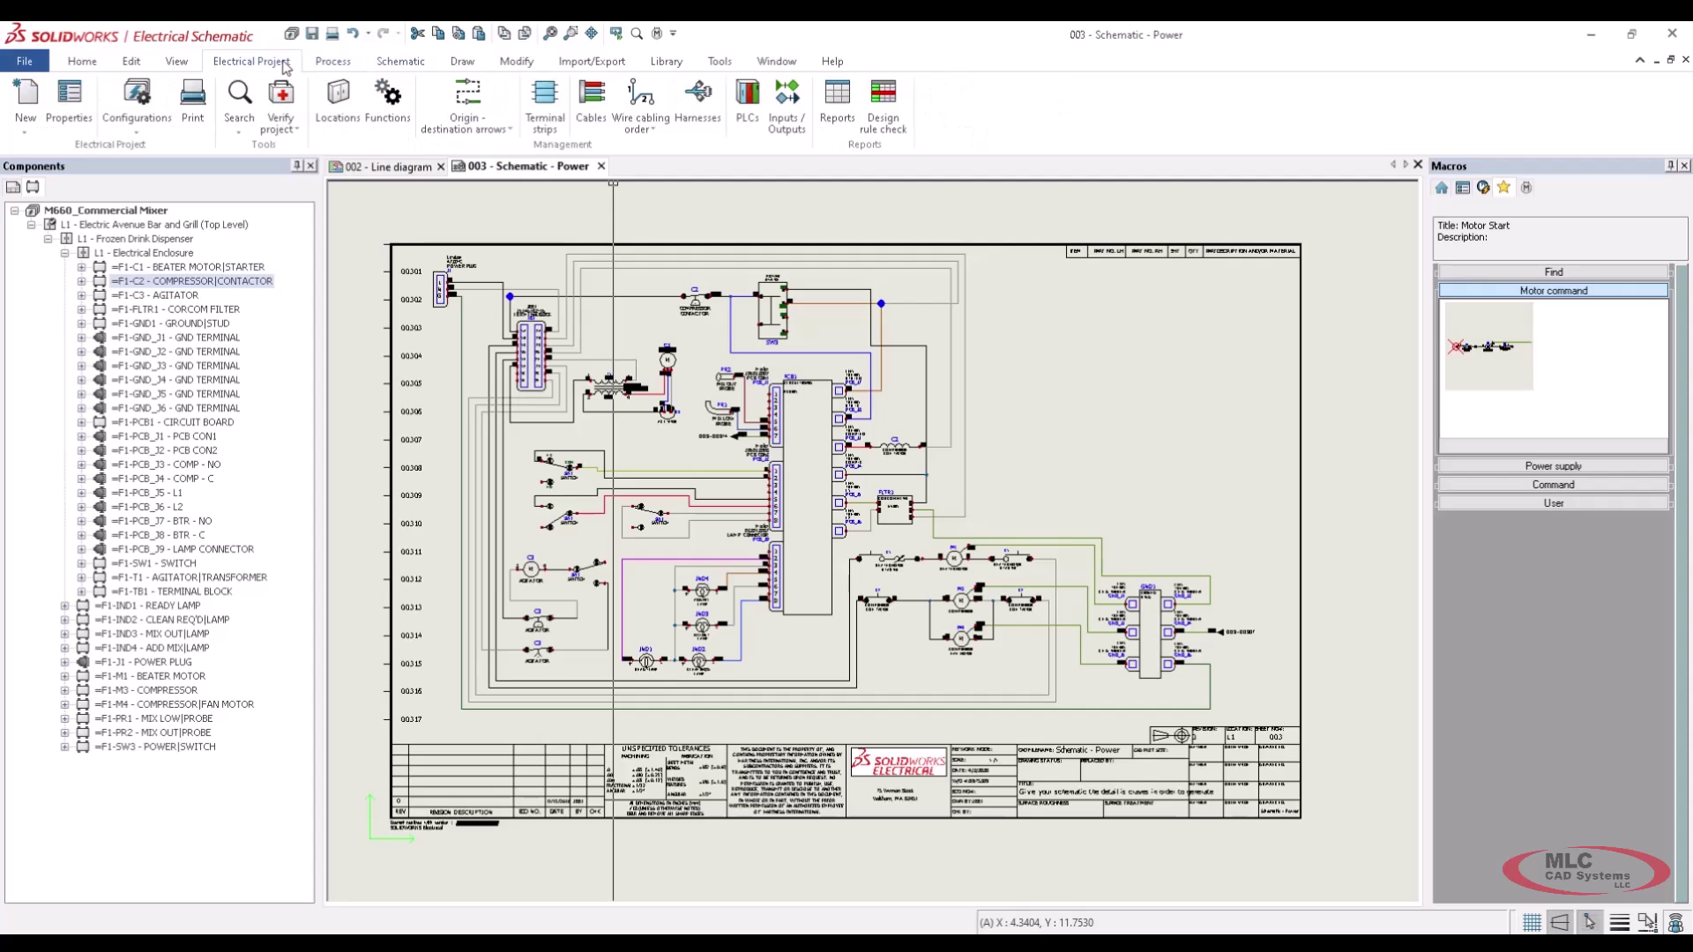
left_click(836, 101)
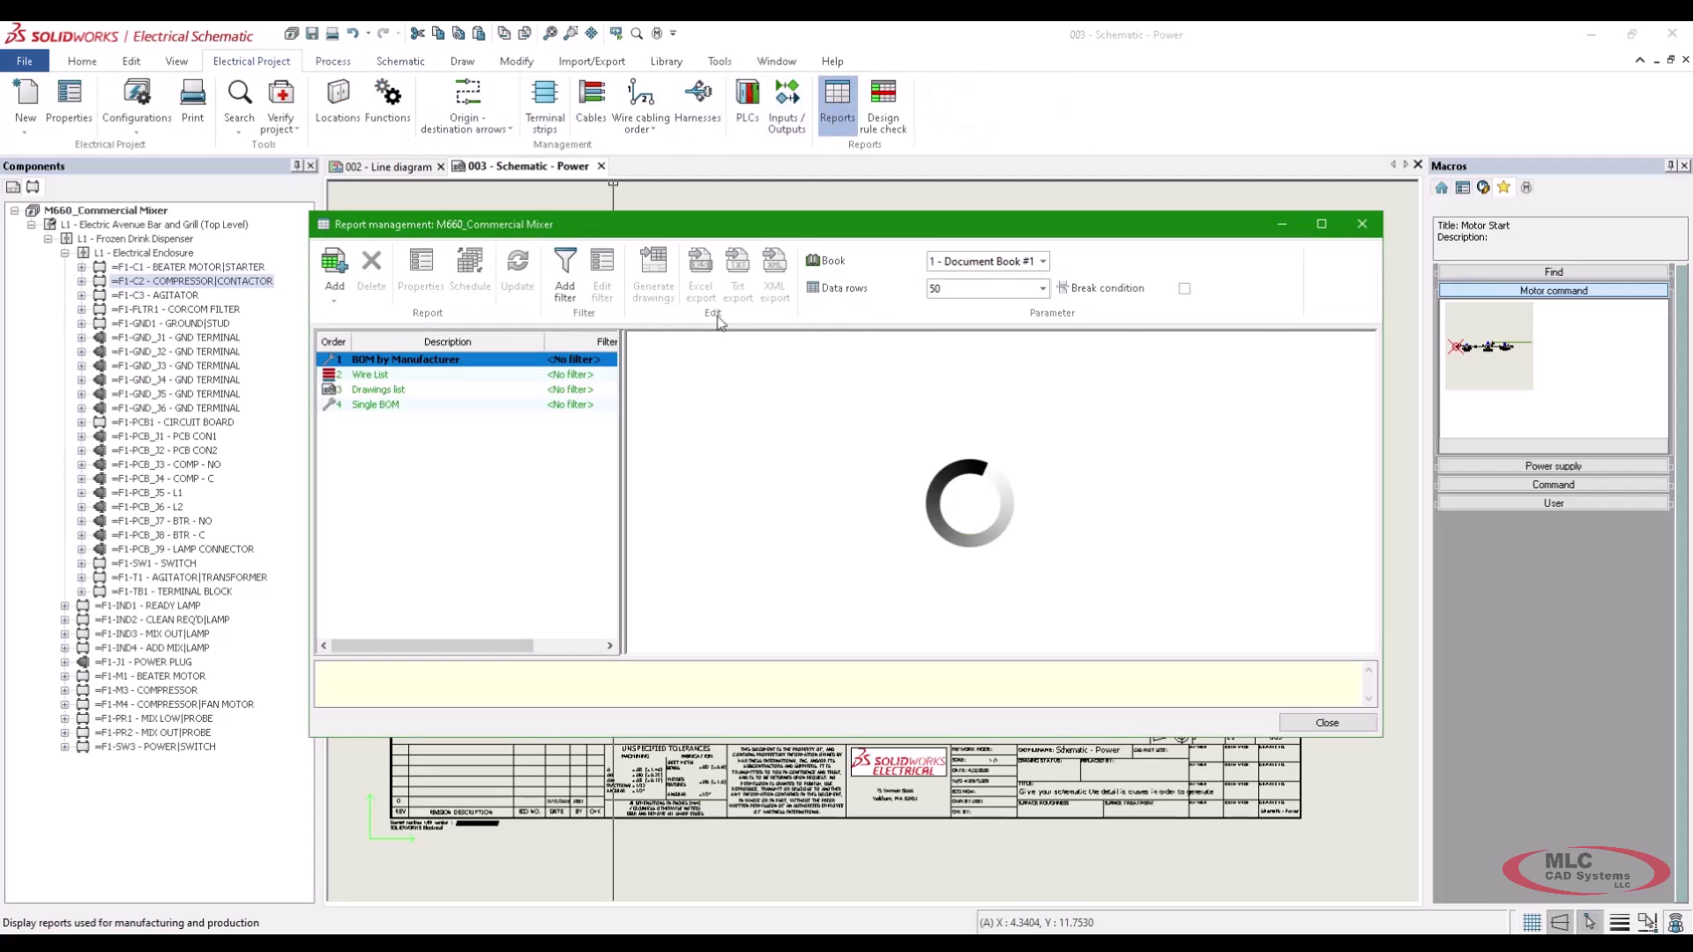
left_click(381, 404)
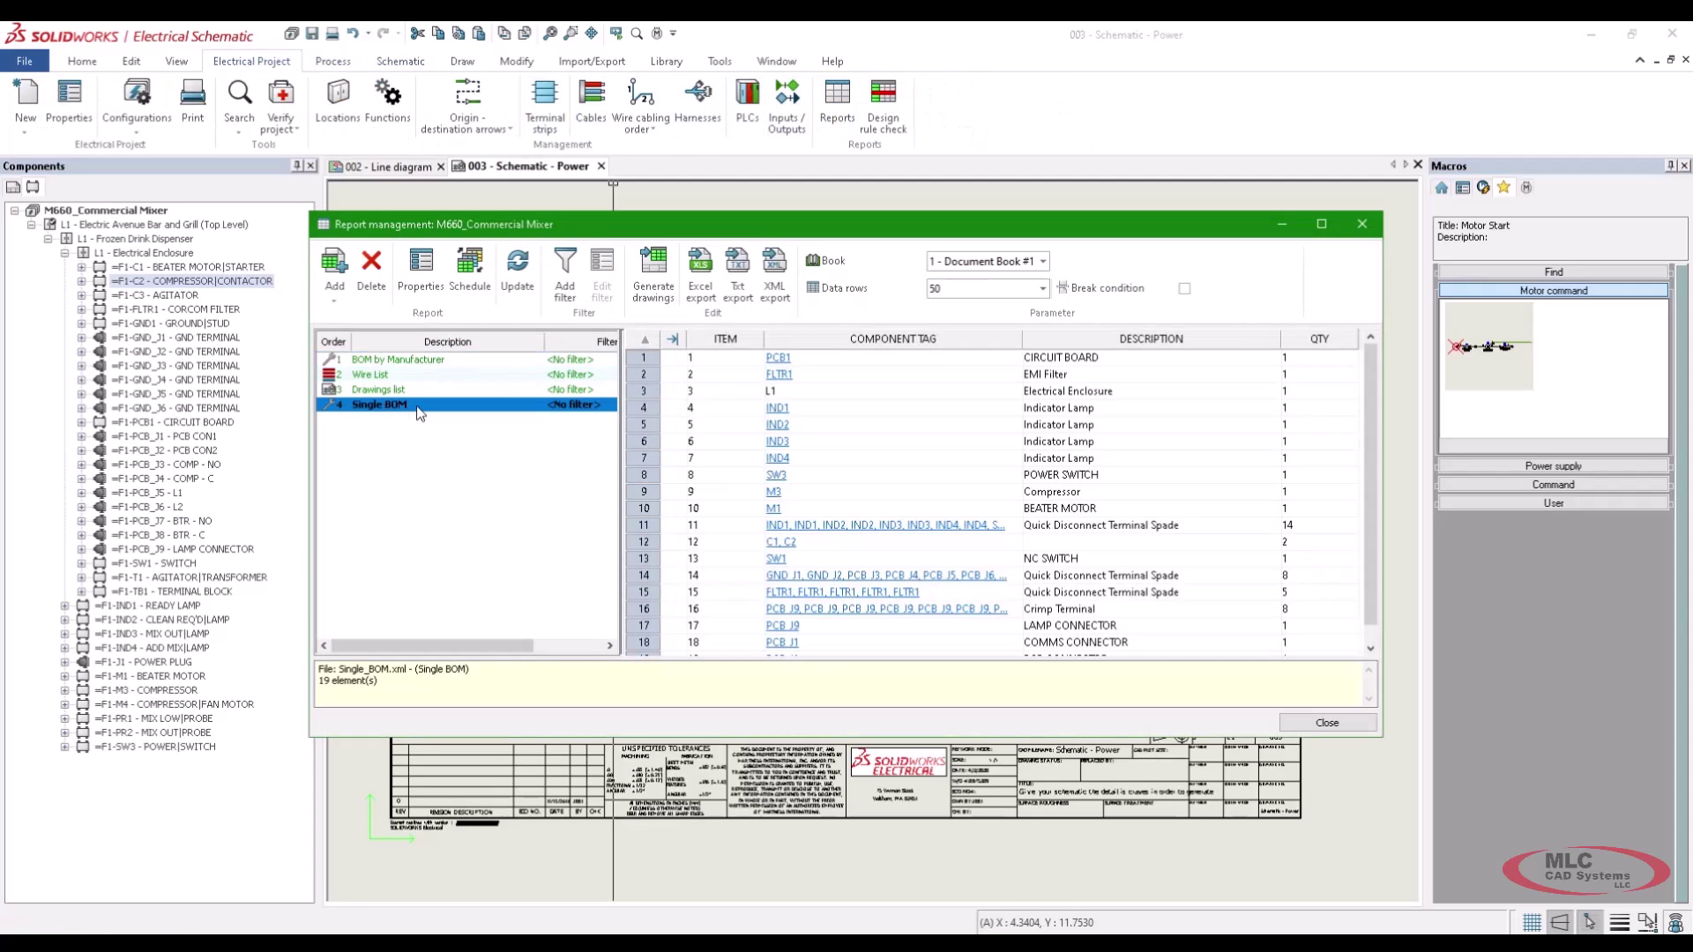
left_click(656, 275)
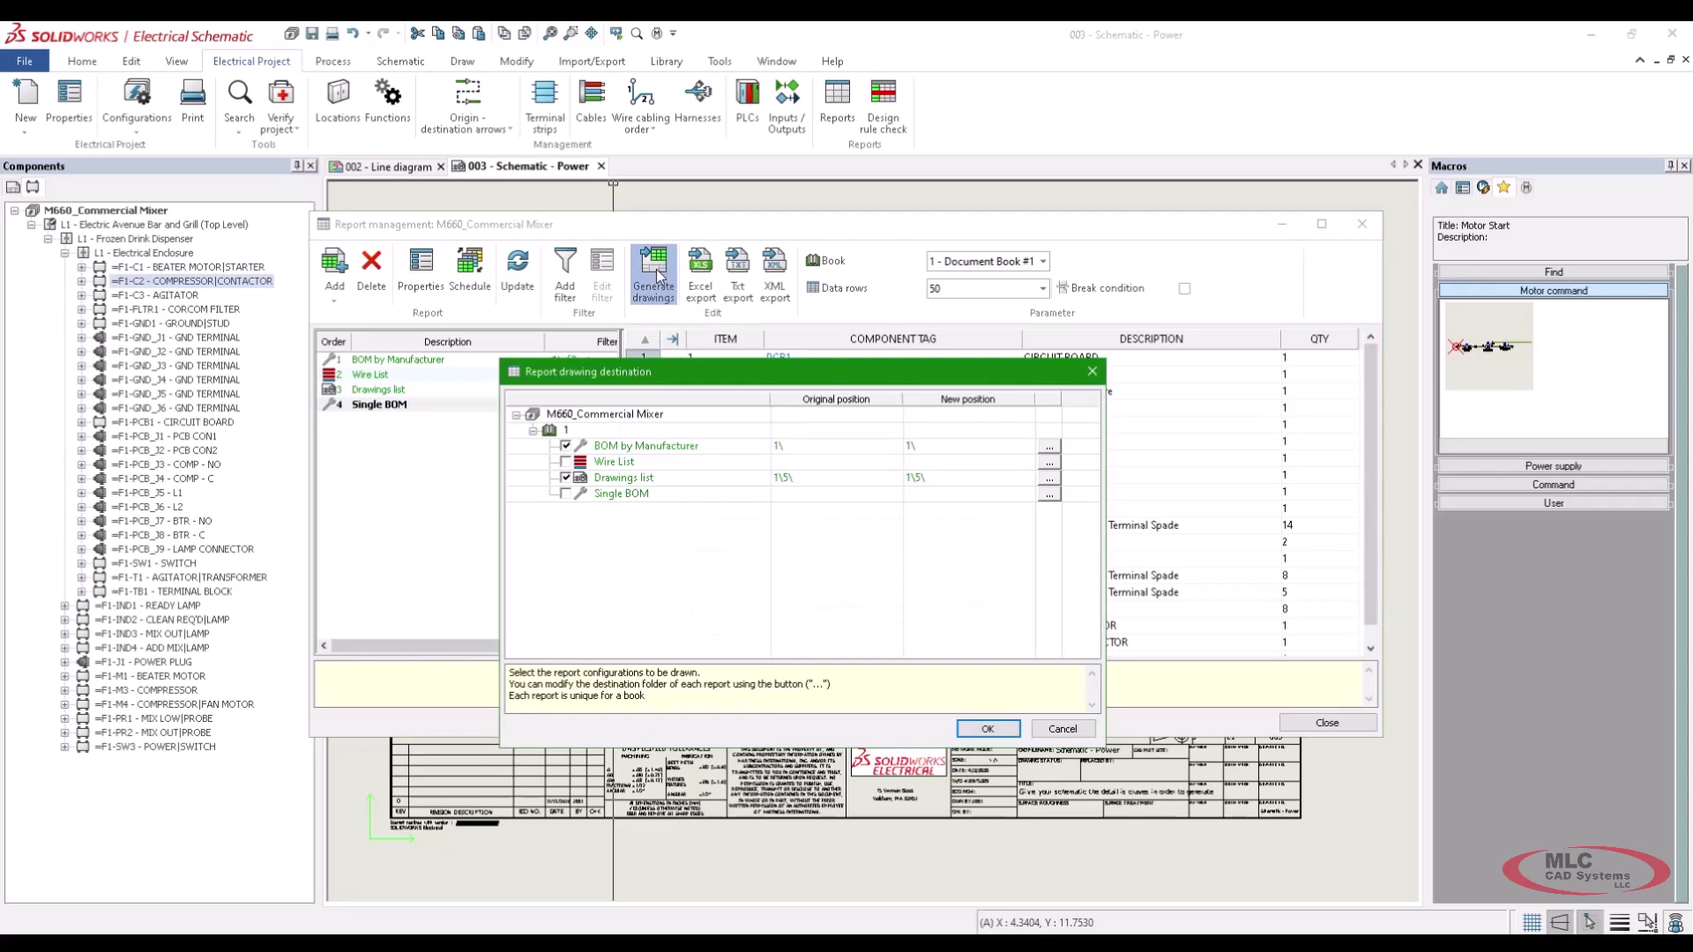
left_click(565, 493)
left_click(565, 477)
left_click(565, 445)
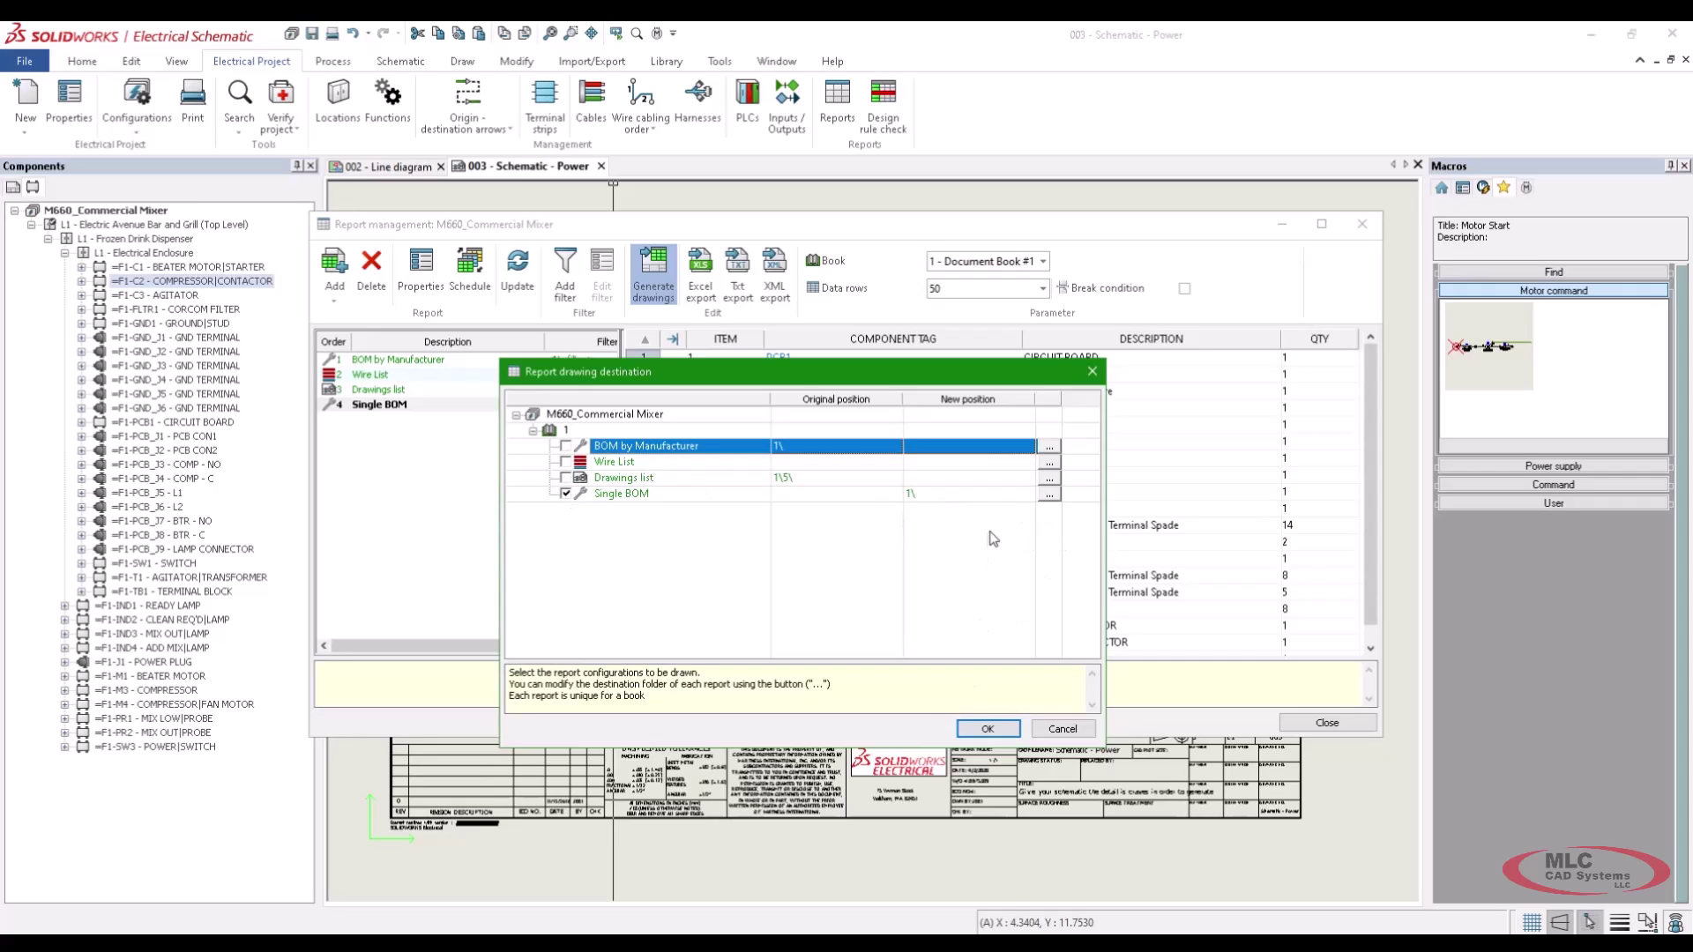
Set the Single BOM's destination to the 5 - Reports folder, generate its drawing and close the report manager
left_click(1048, 495)
left_click(435, 551)
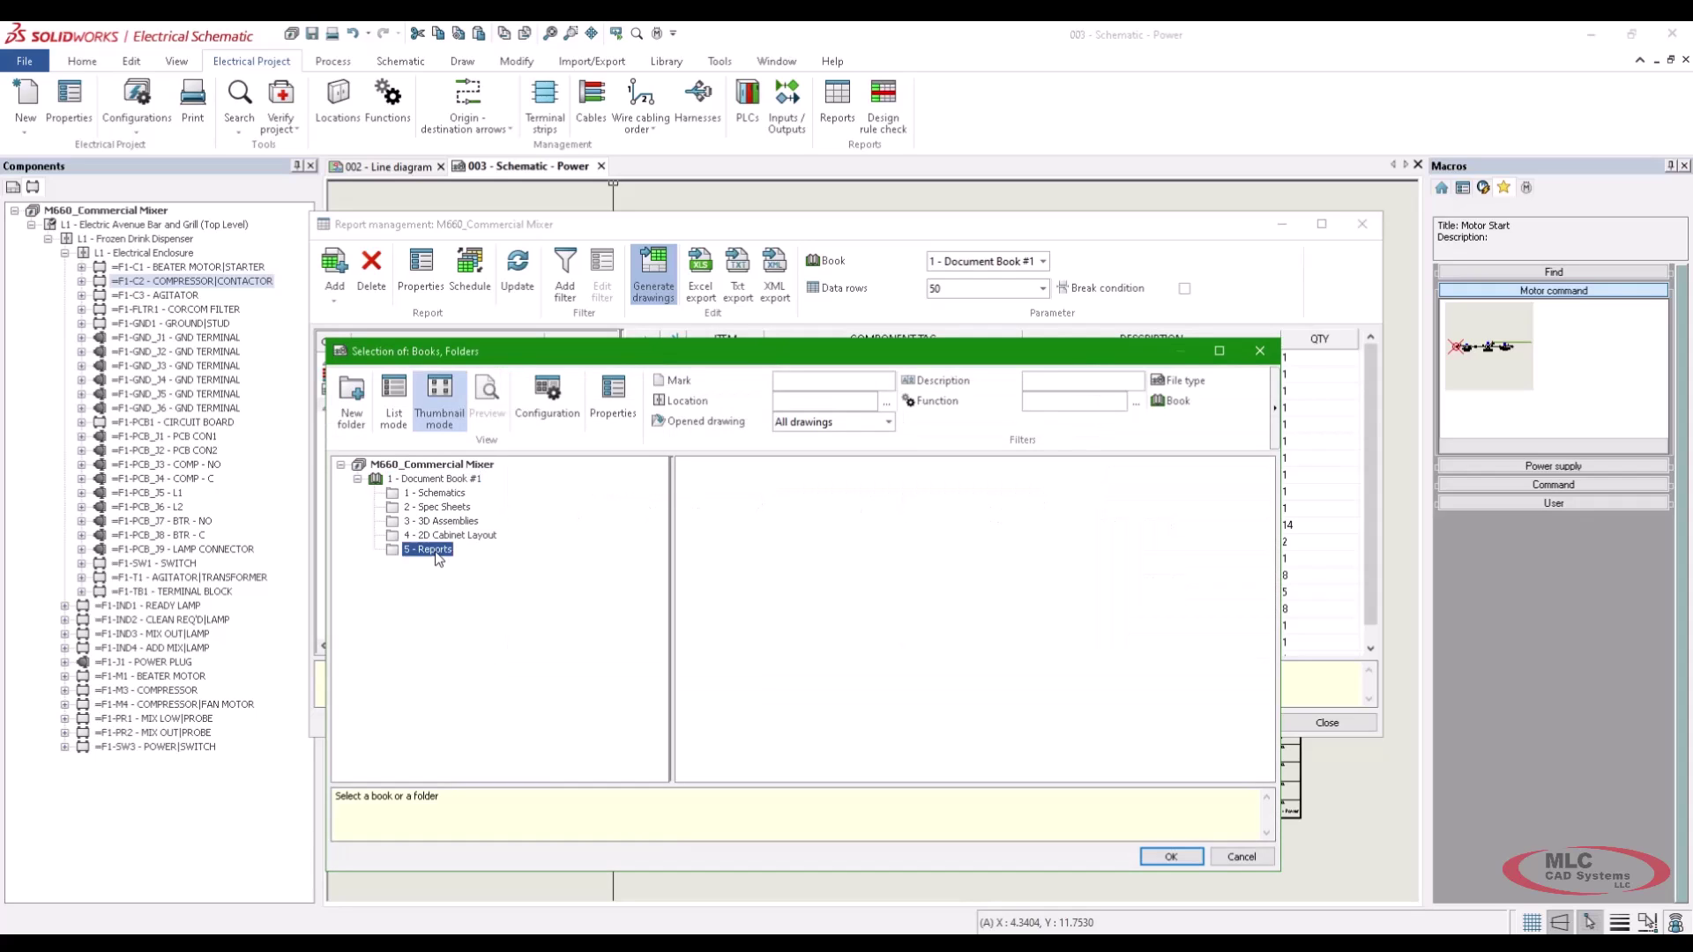
left_click(1186, 861)
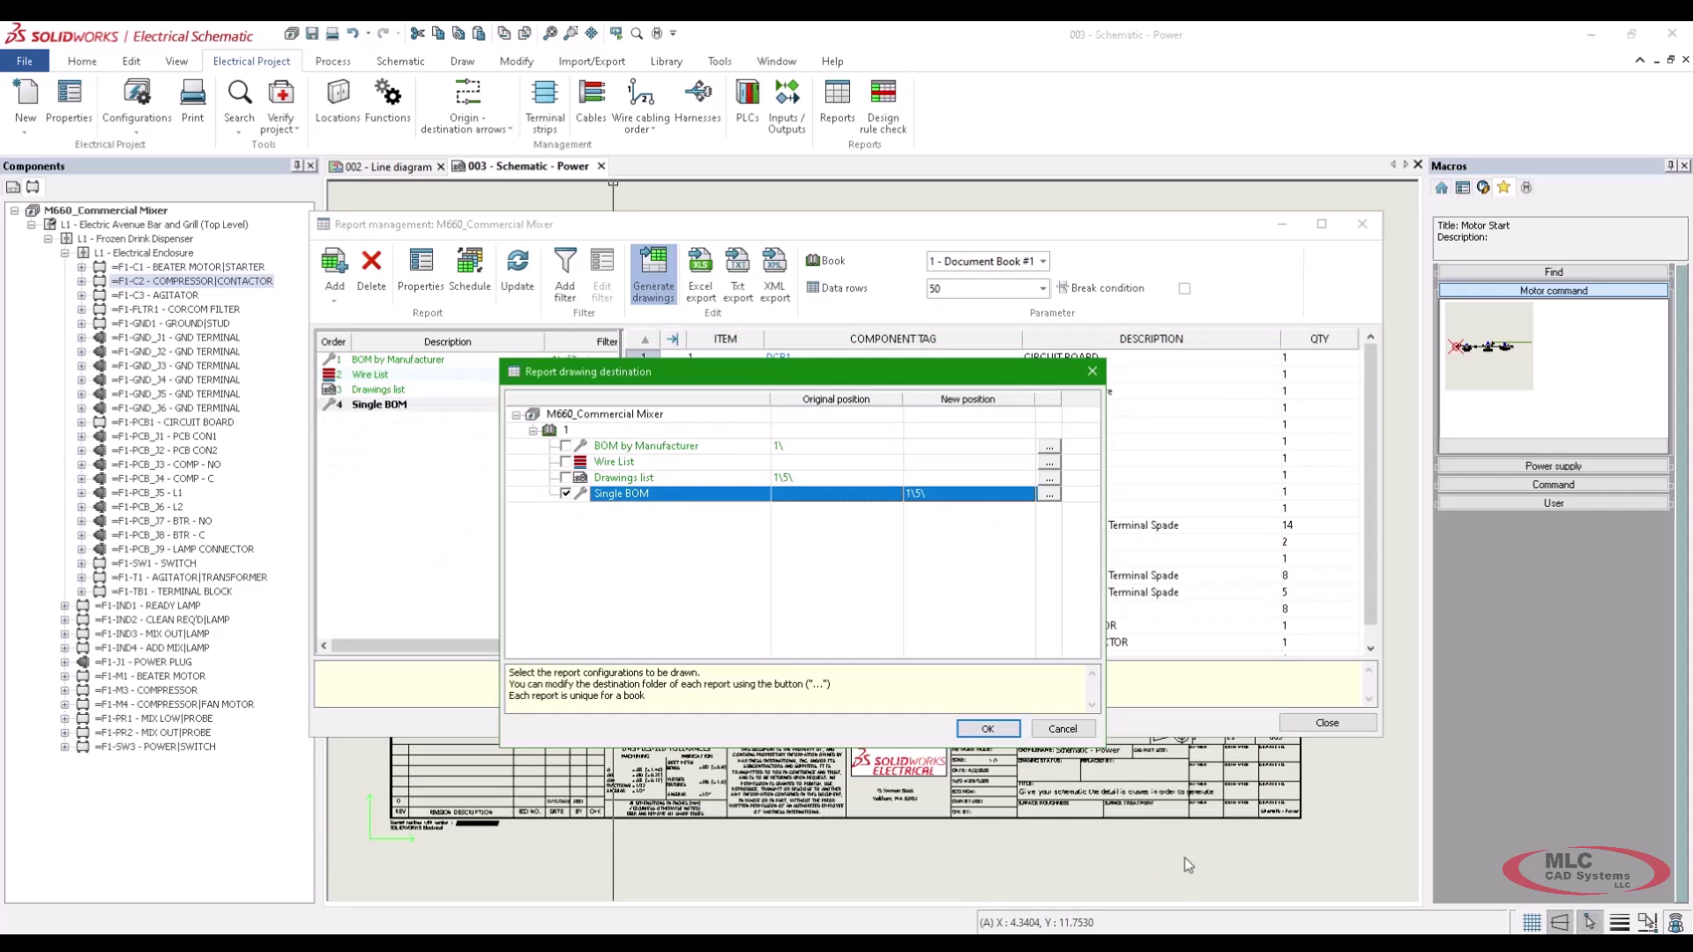
left_click(987, 728)
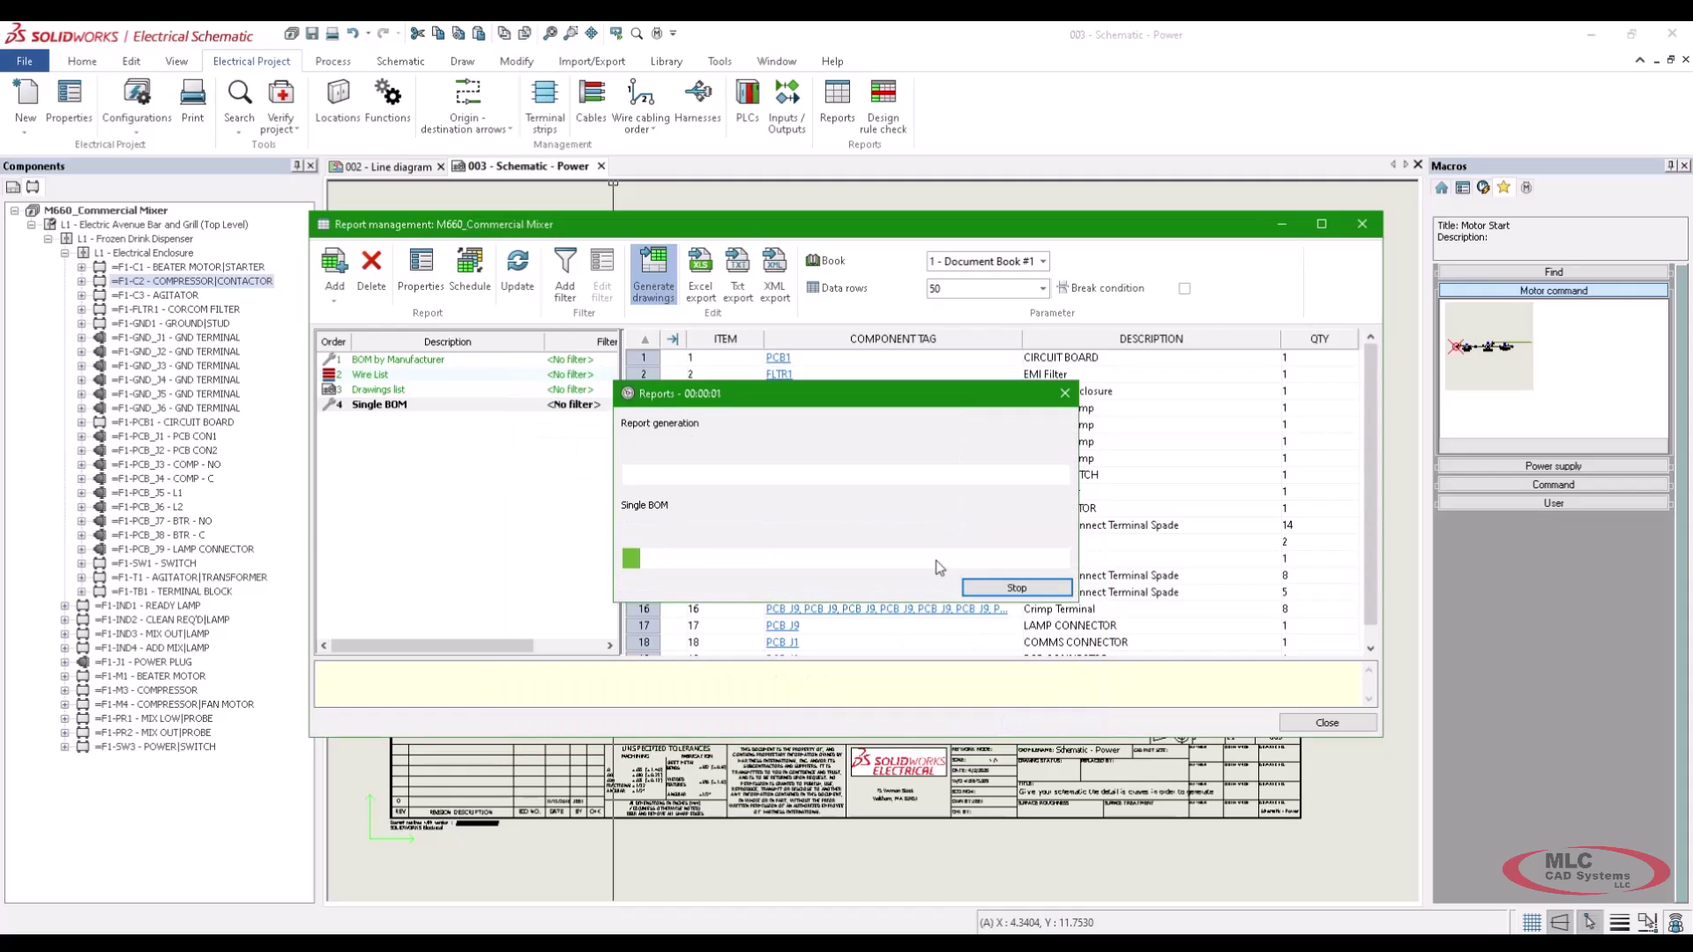
left_click(1163, 625)
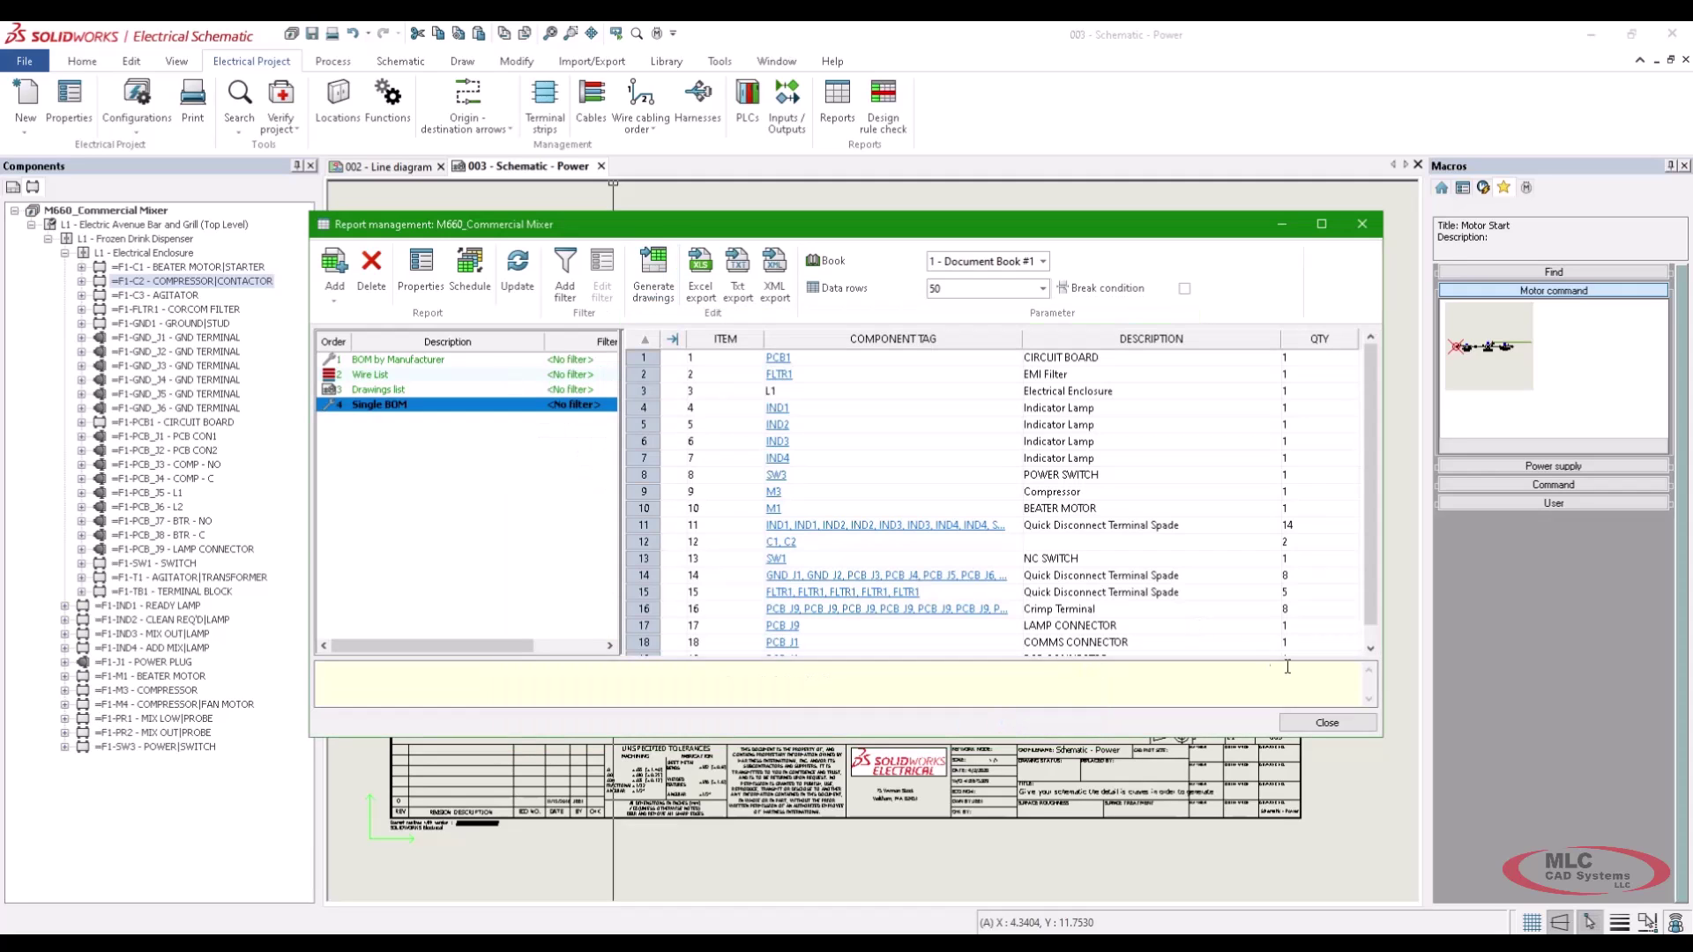
left_click(1327, 723)
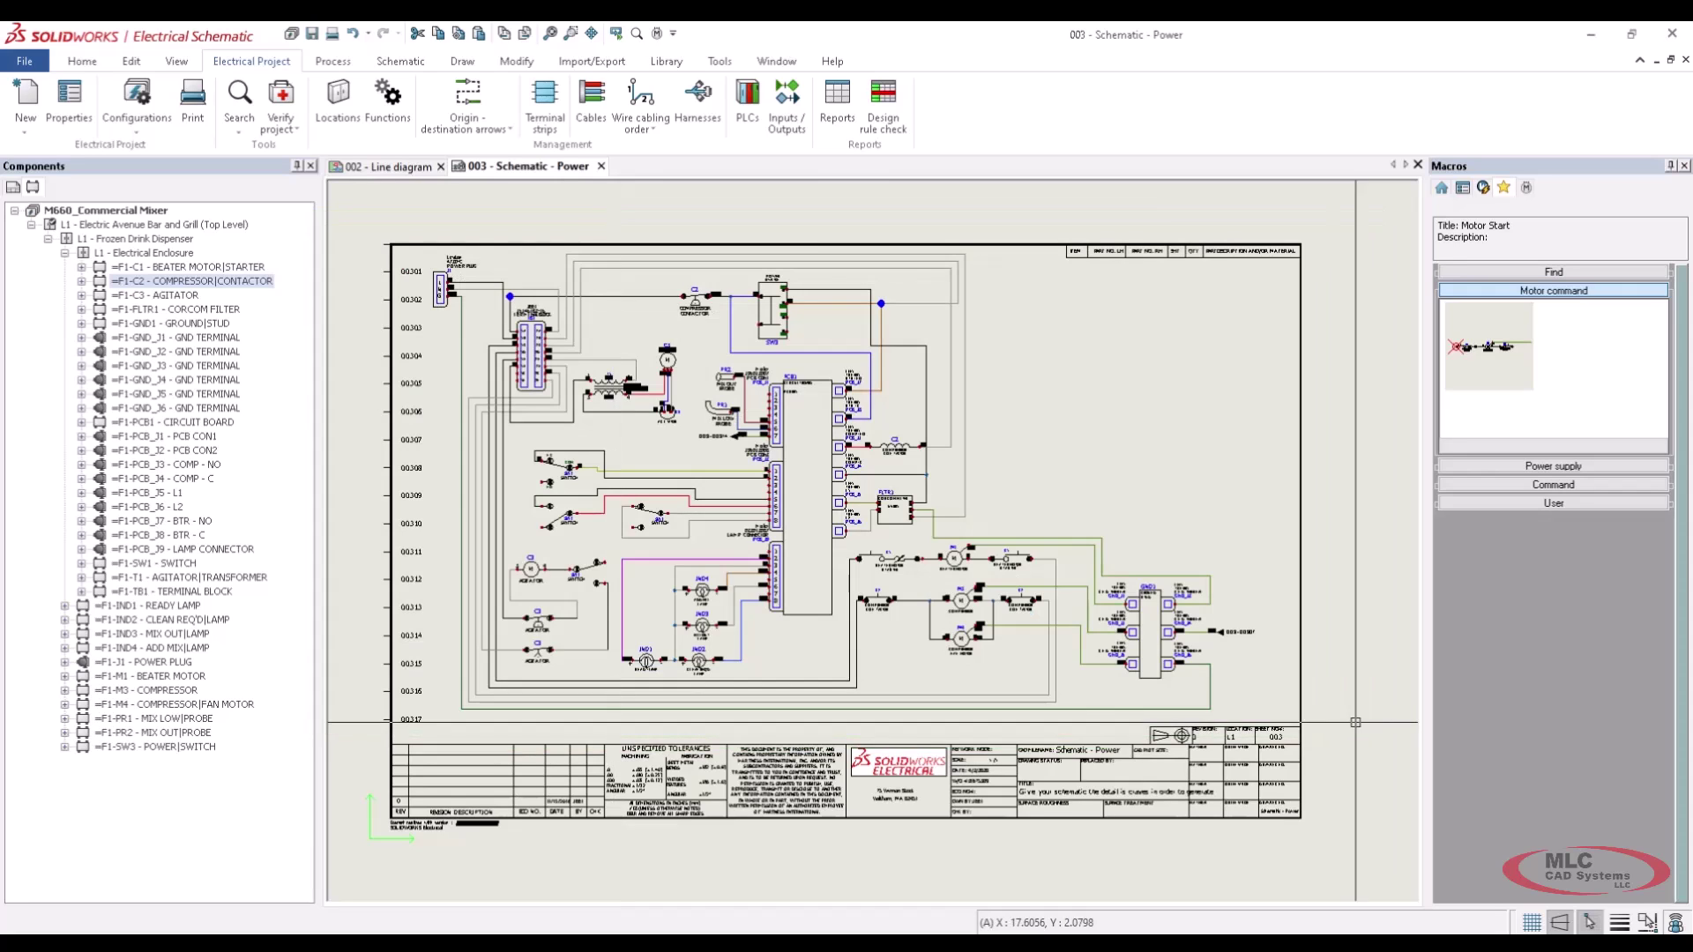
Open the 007 - Single BOM page from the 5 - Reports folder of the document book
left_click(14, 189)
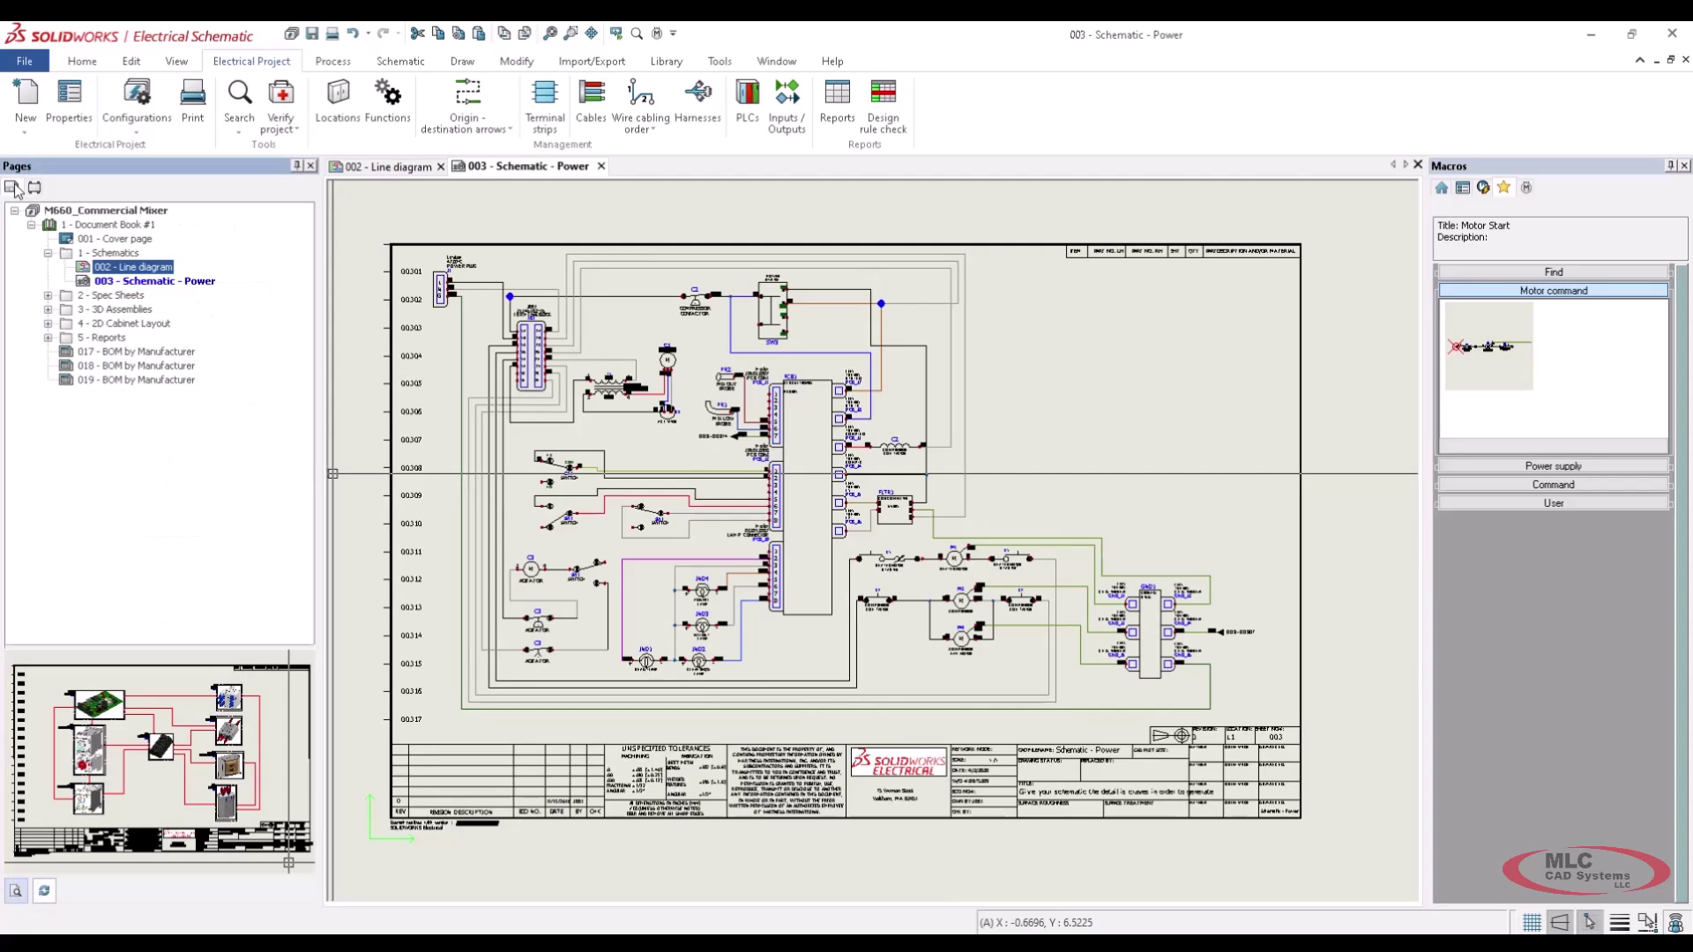
left_click(48, 338)
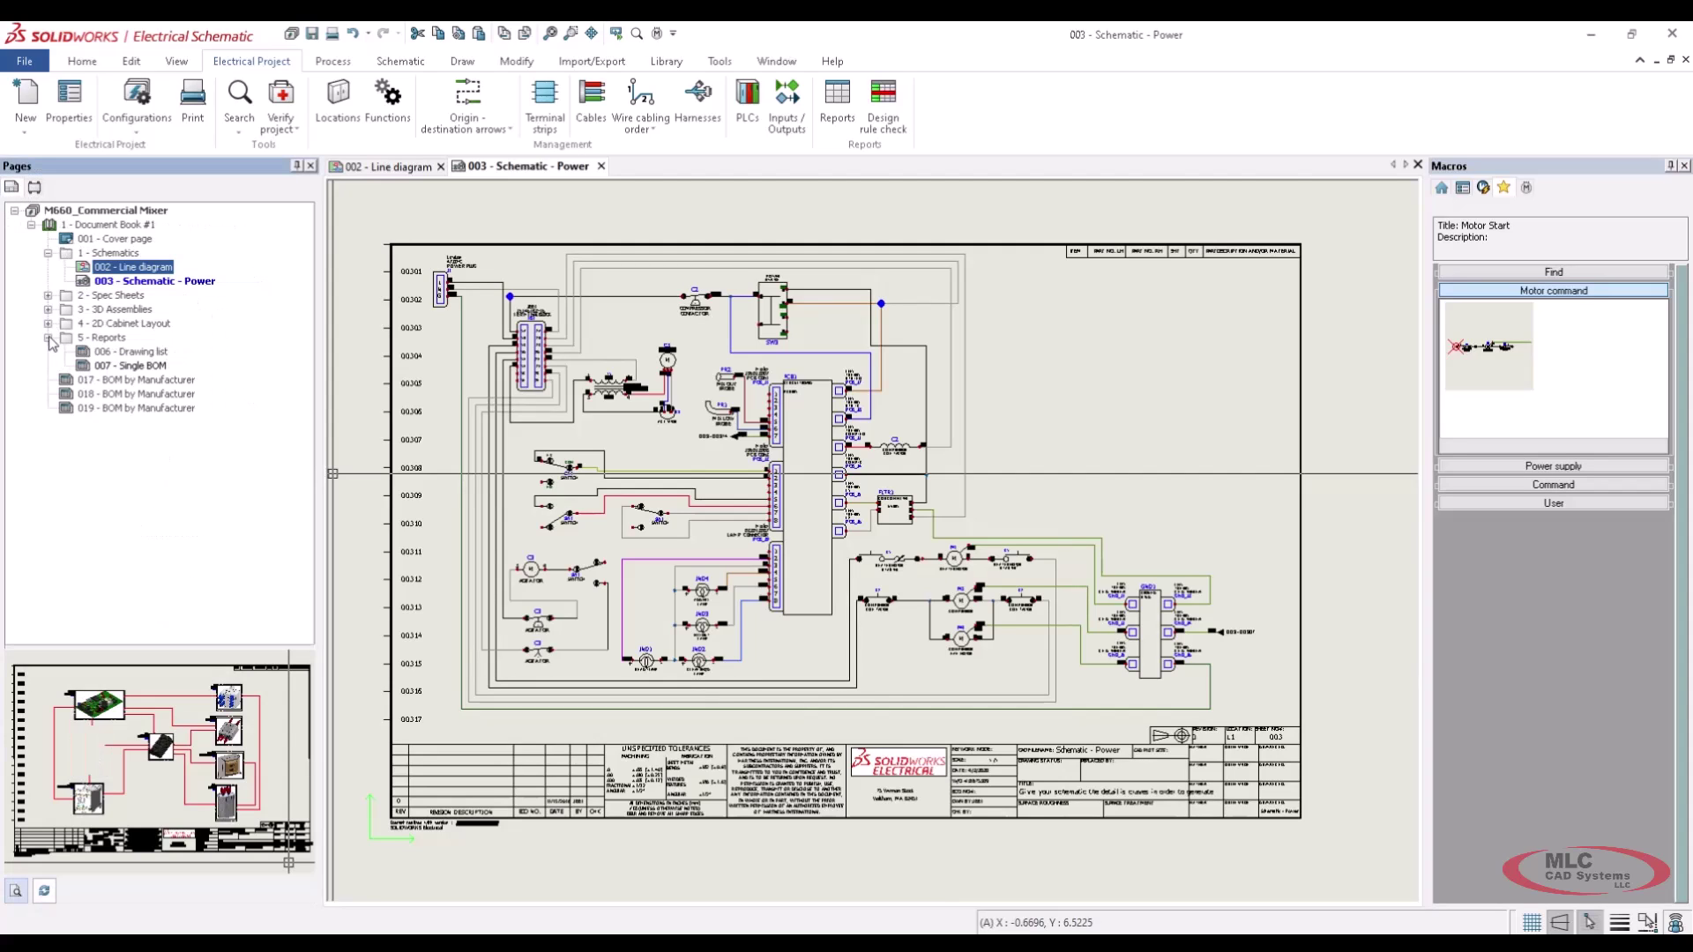
double_click(141, 365)
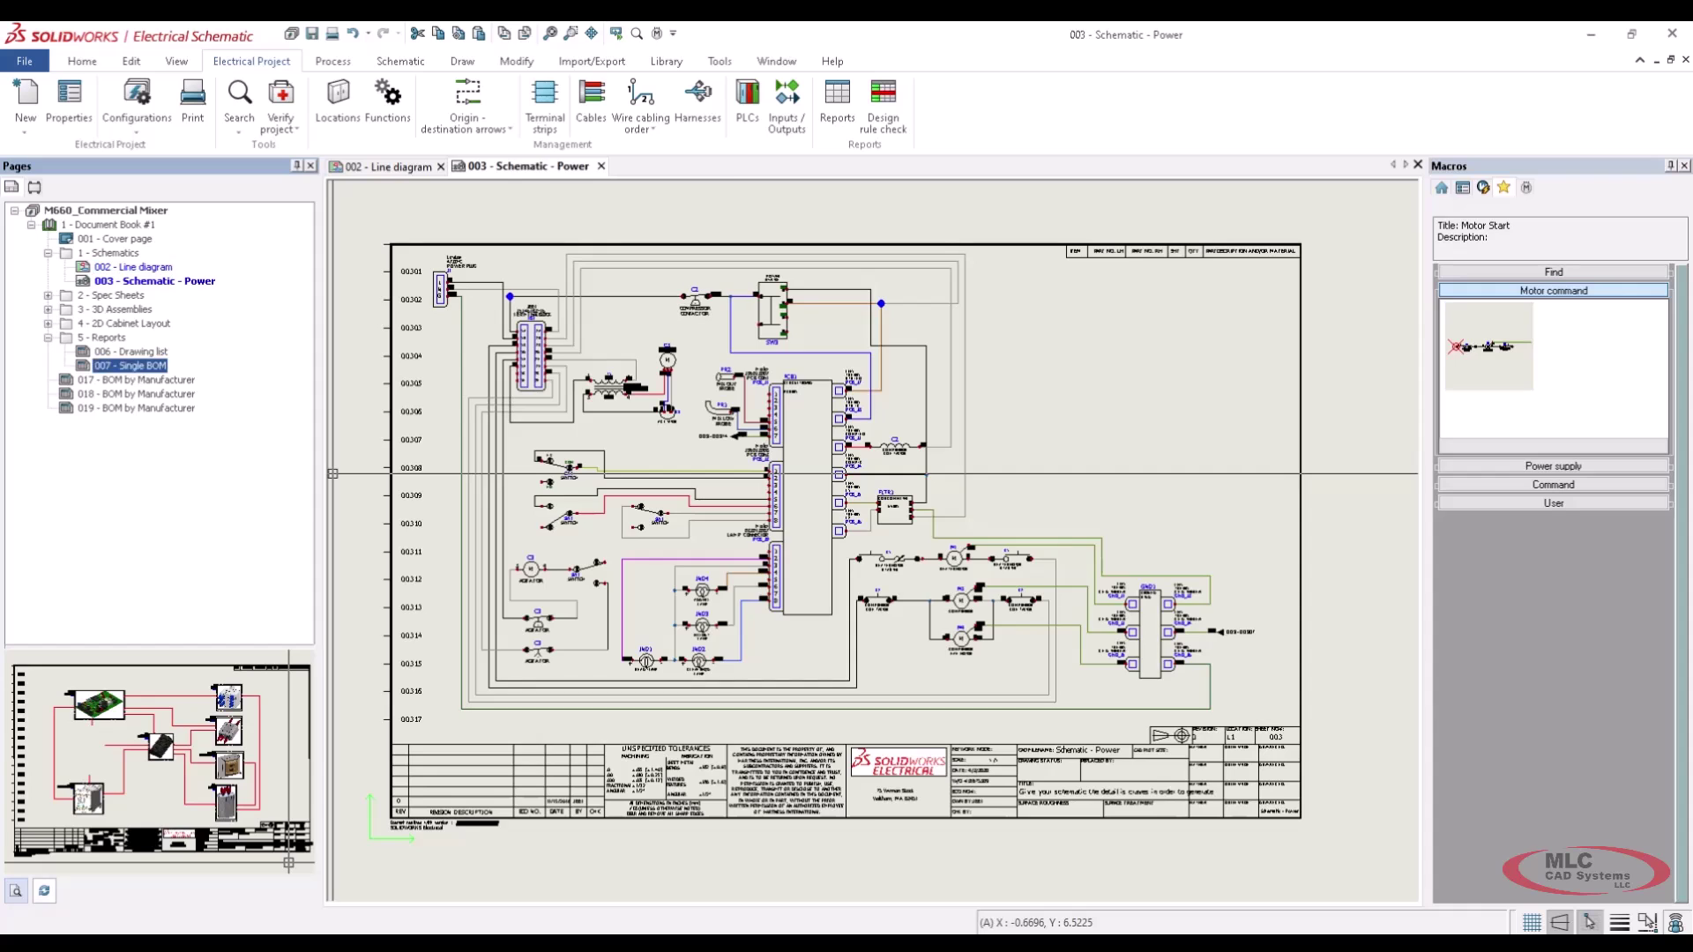
scroll(488, 298, "up", 6)
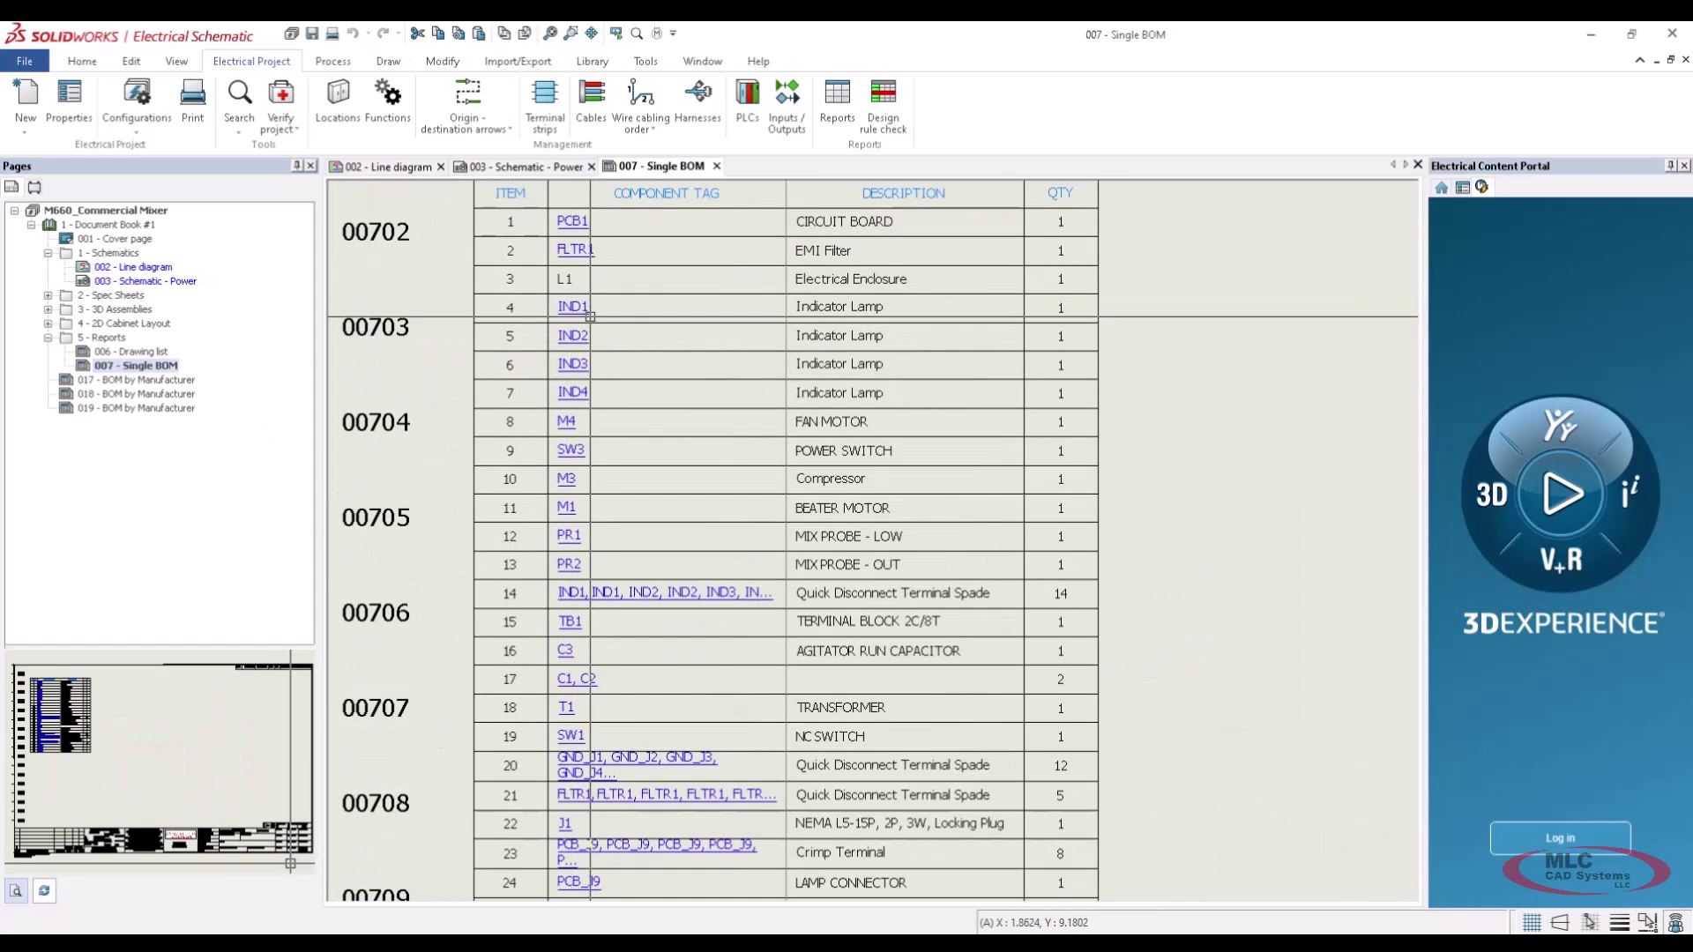
scroll(782, 648, "down", 2)
Copy the Single BOM table into the 003 - Schematic - Power drawing, beneath the part description header
double_click(781, 705)
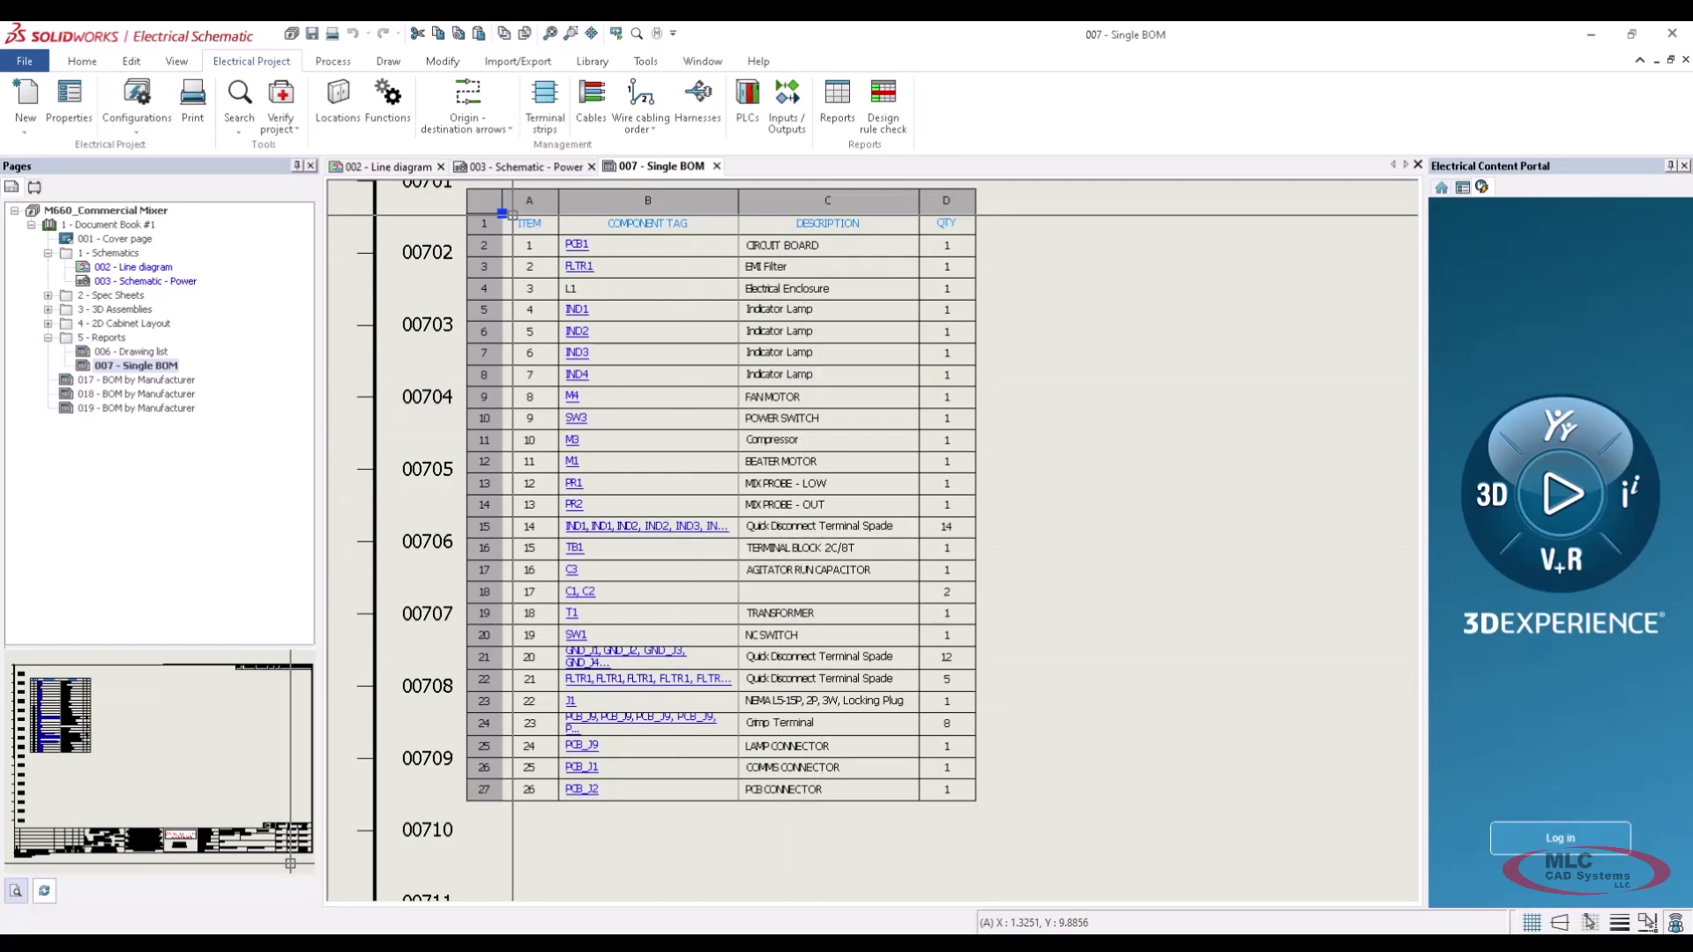
left_click(522, 166)
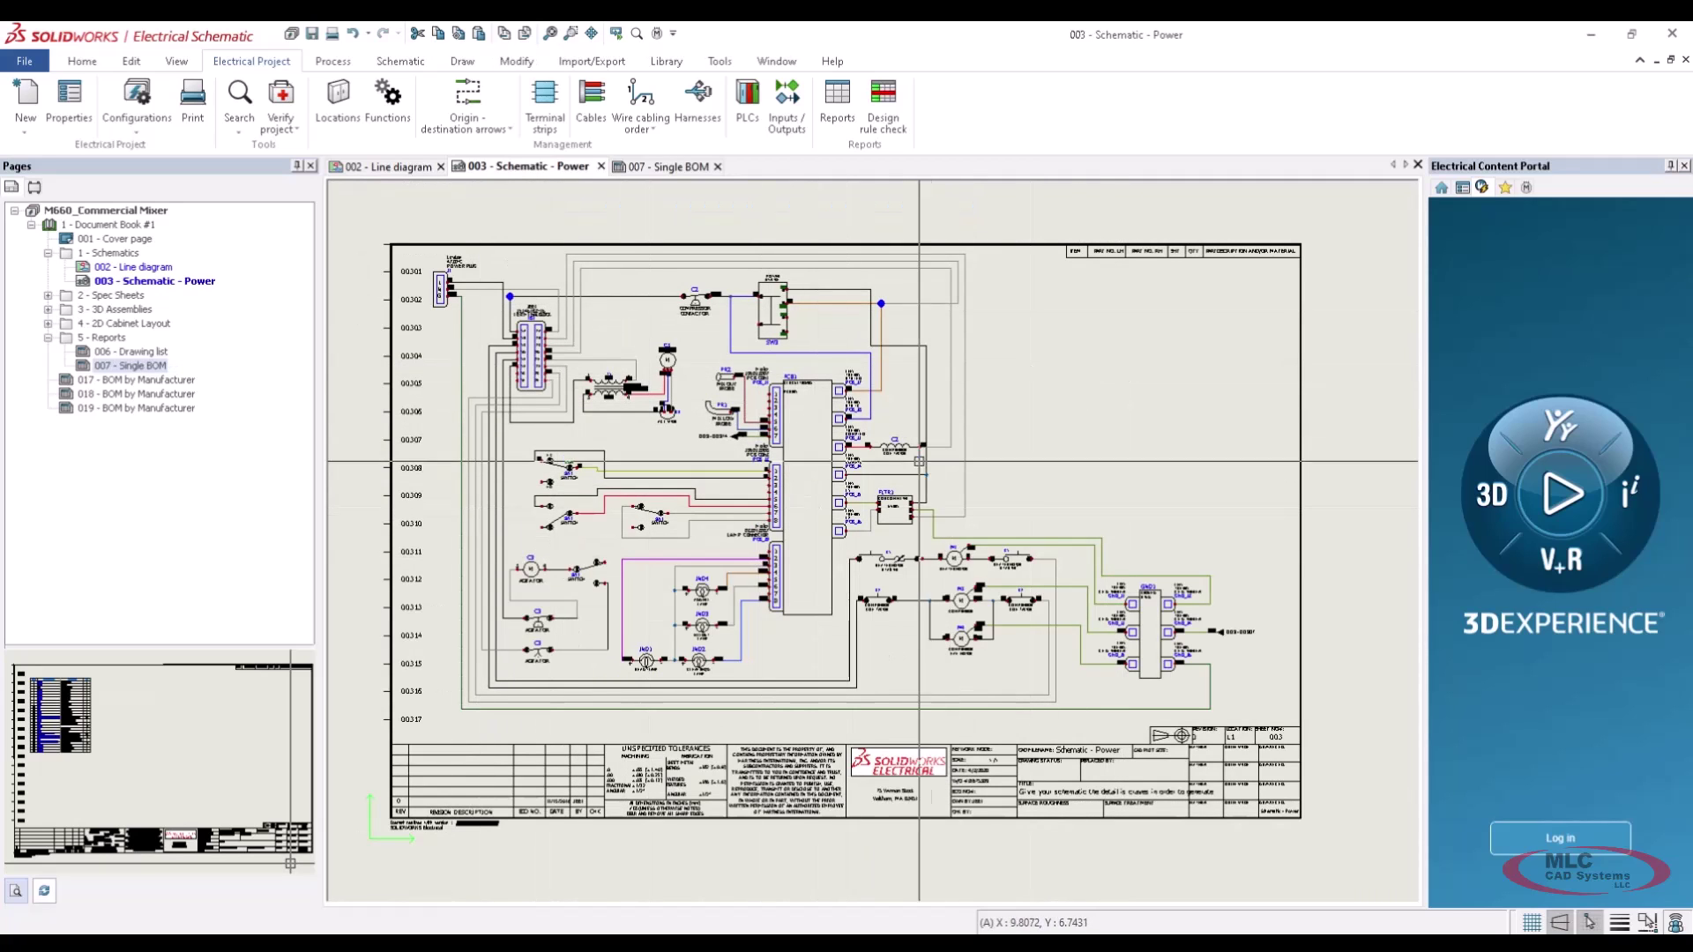
key("ctrl+v")
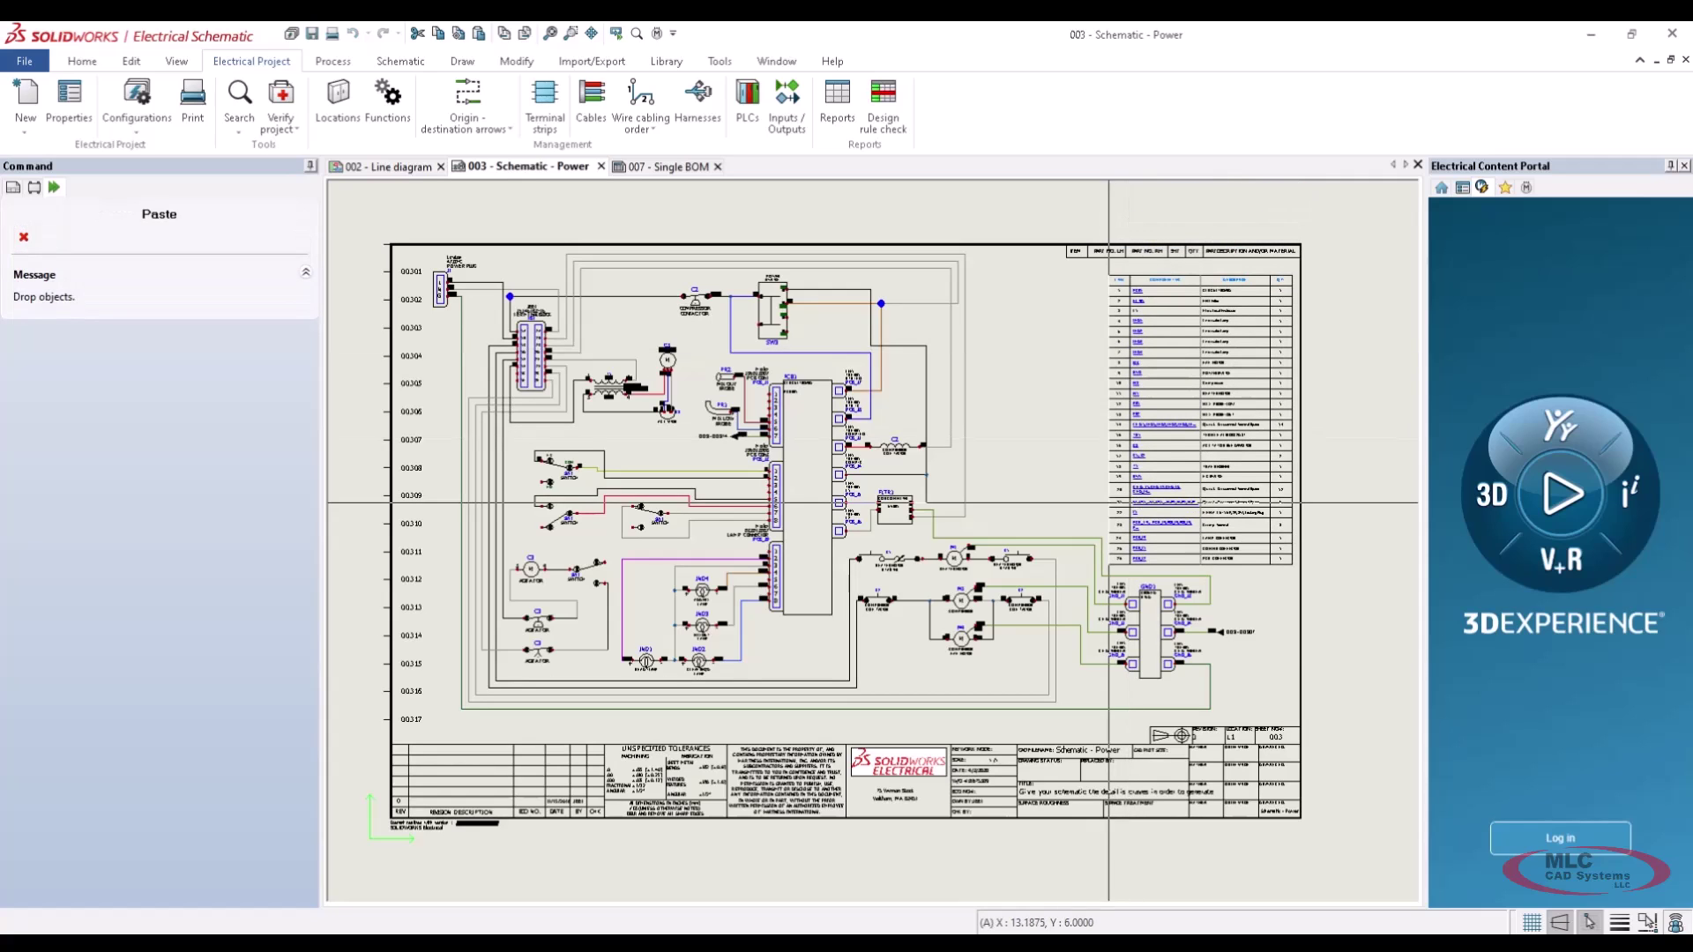
left_click(1136, 477)
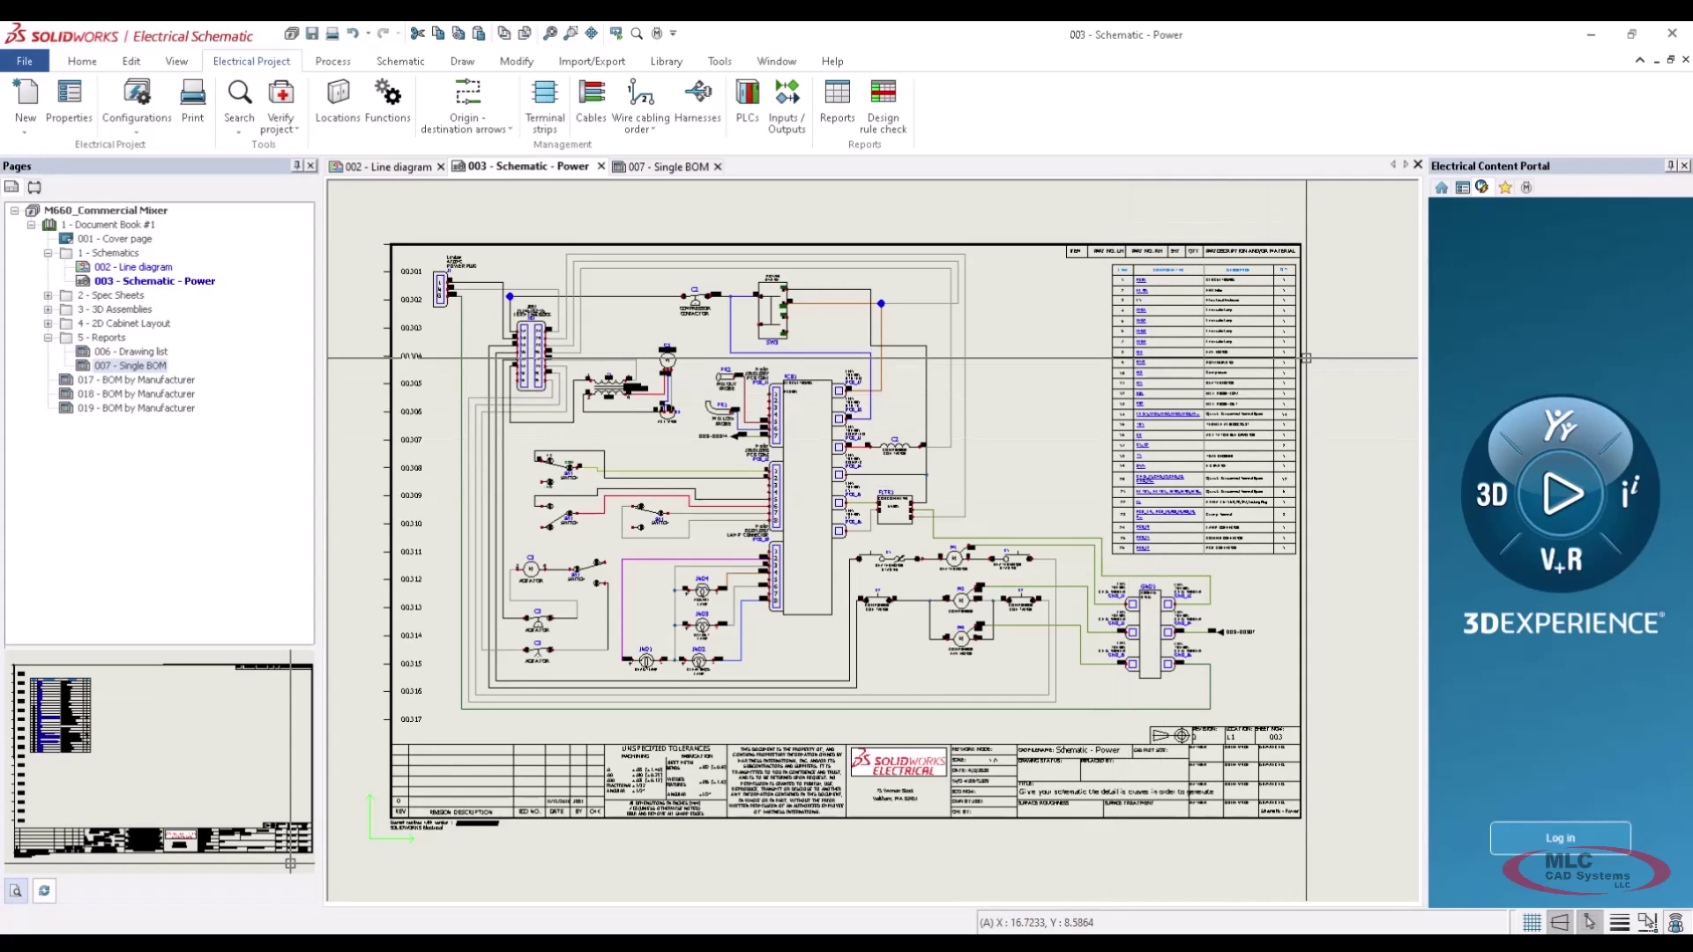
Go from the IND4 tag in the pasted BOM table to its indicator lamp symbol in the schematic
scroll(1315, 346, "up", 2)
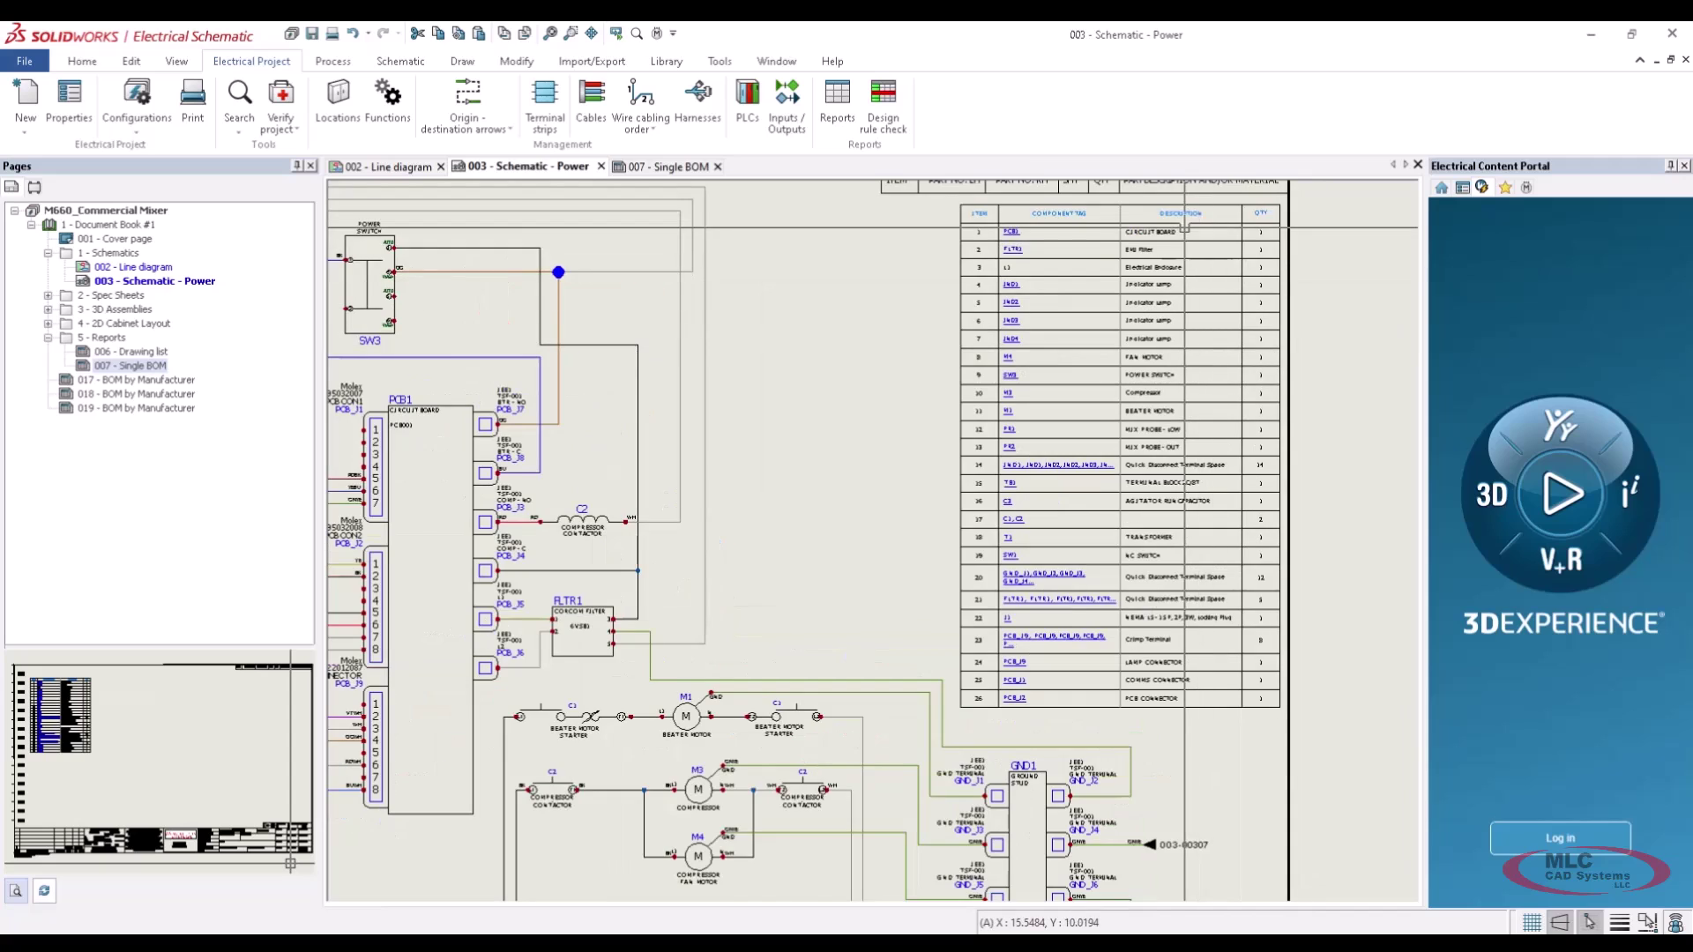
scroll(860, 364, "up", 3)
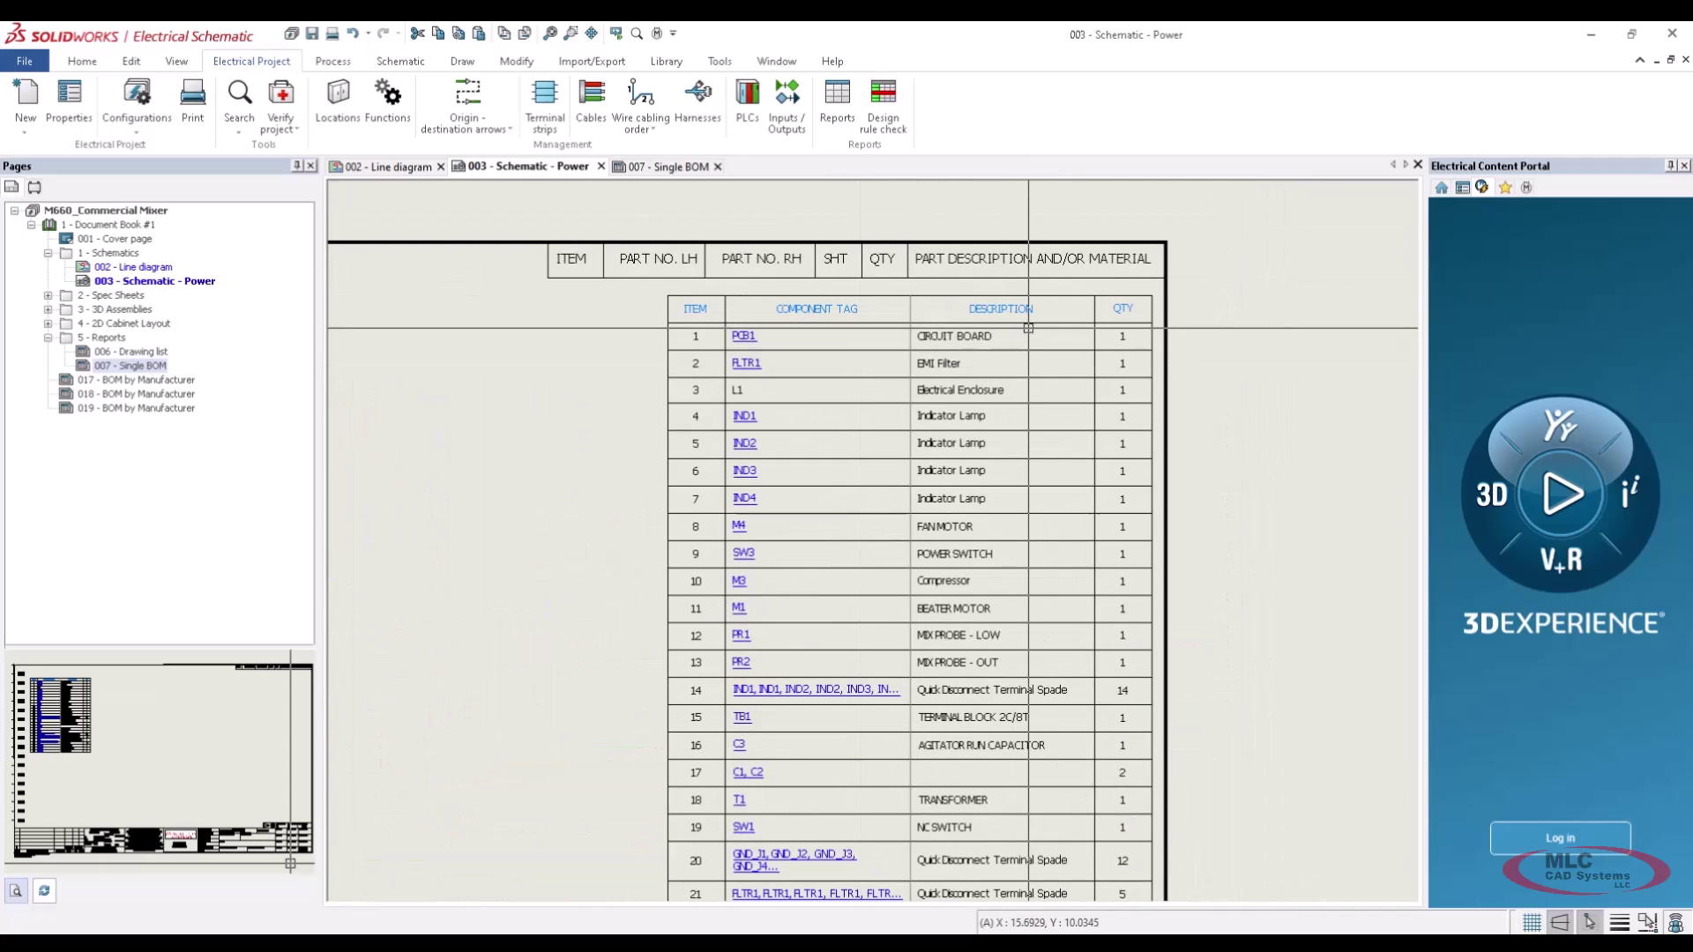
middle_click_drag(1028, 327, 1059, 369)
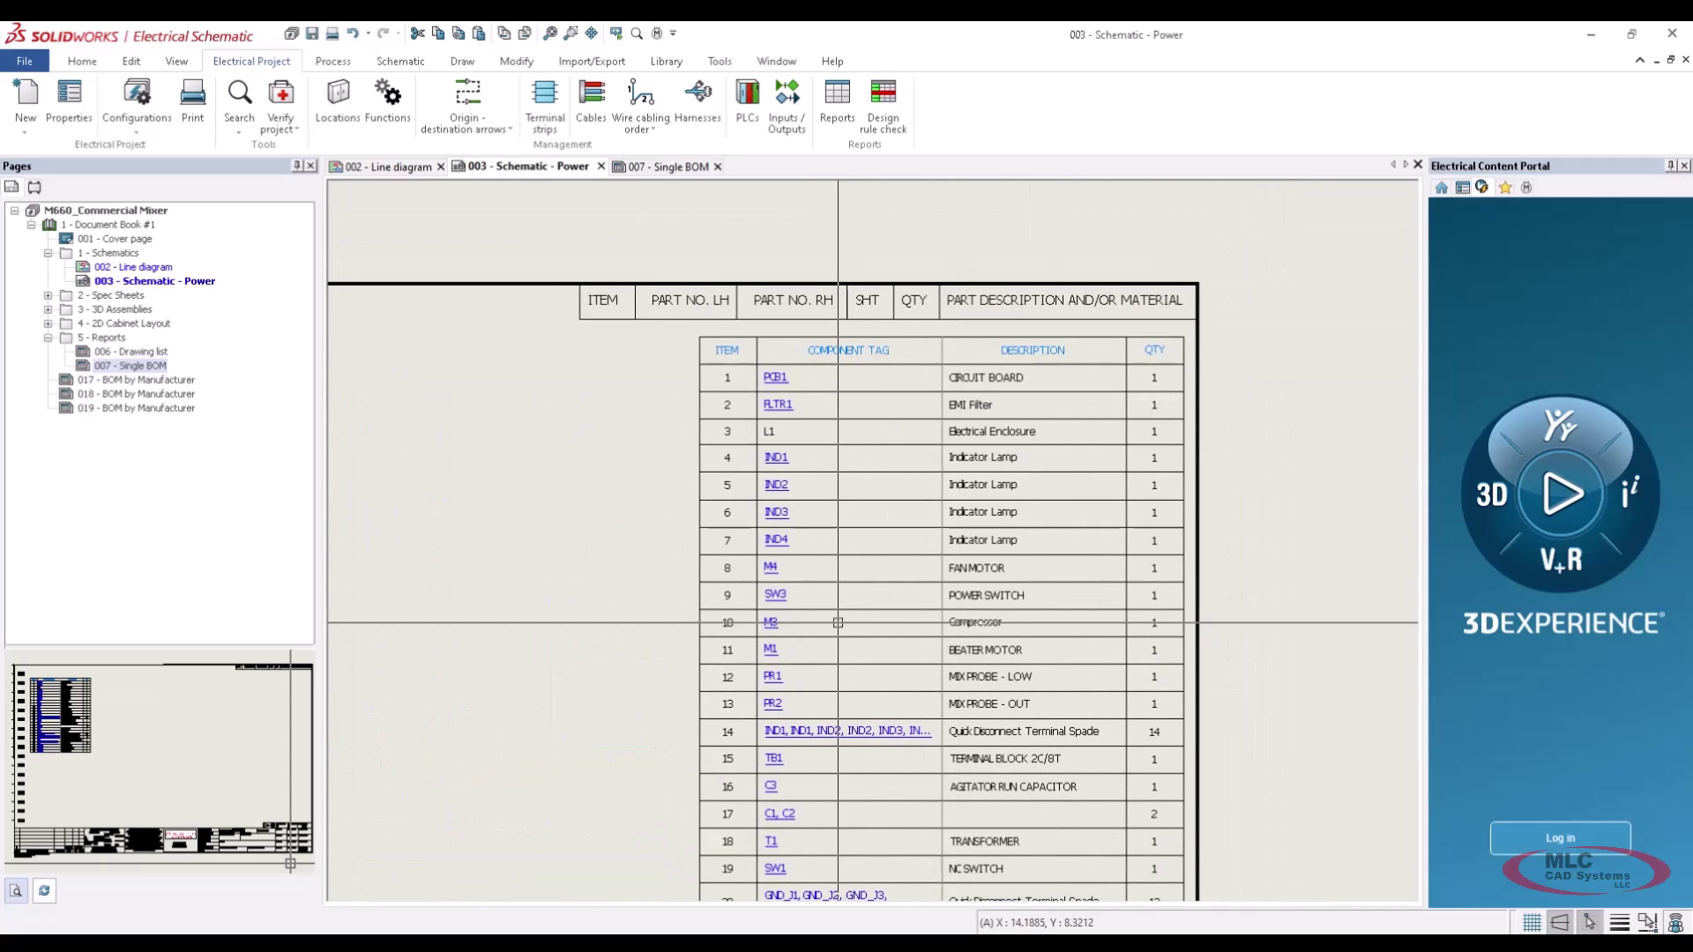
scroll(995, 523, "up", 3)
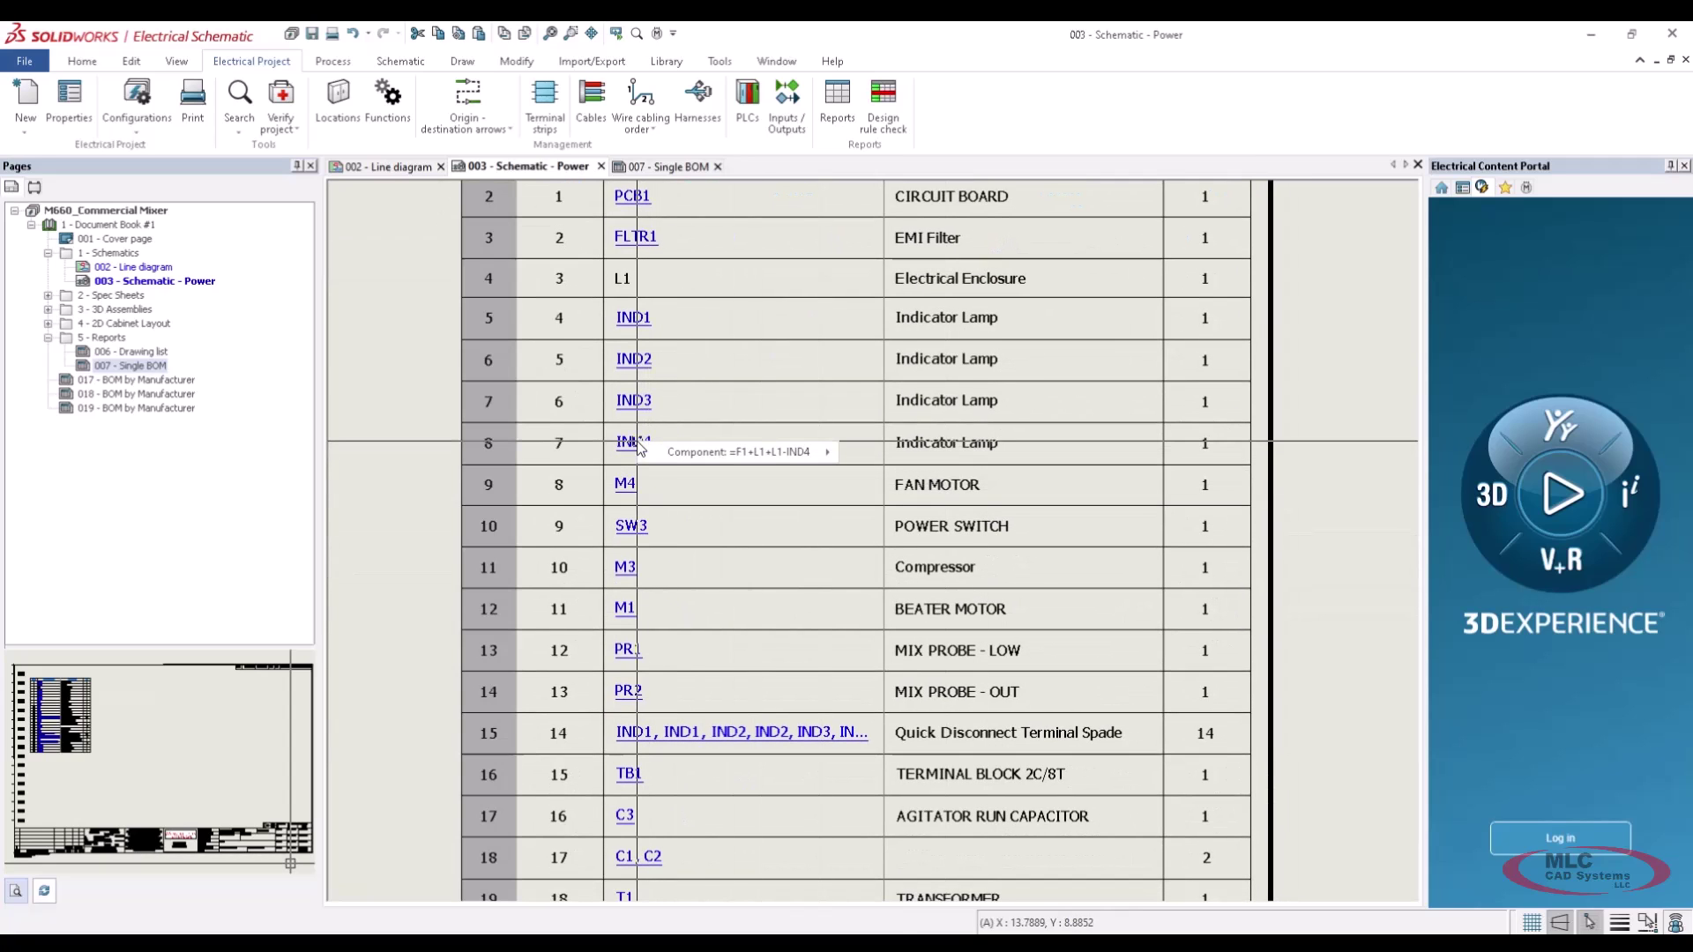
mouse_move(701, 454)
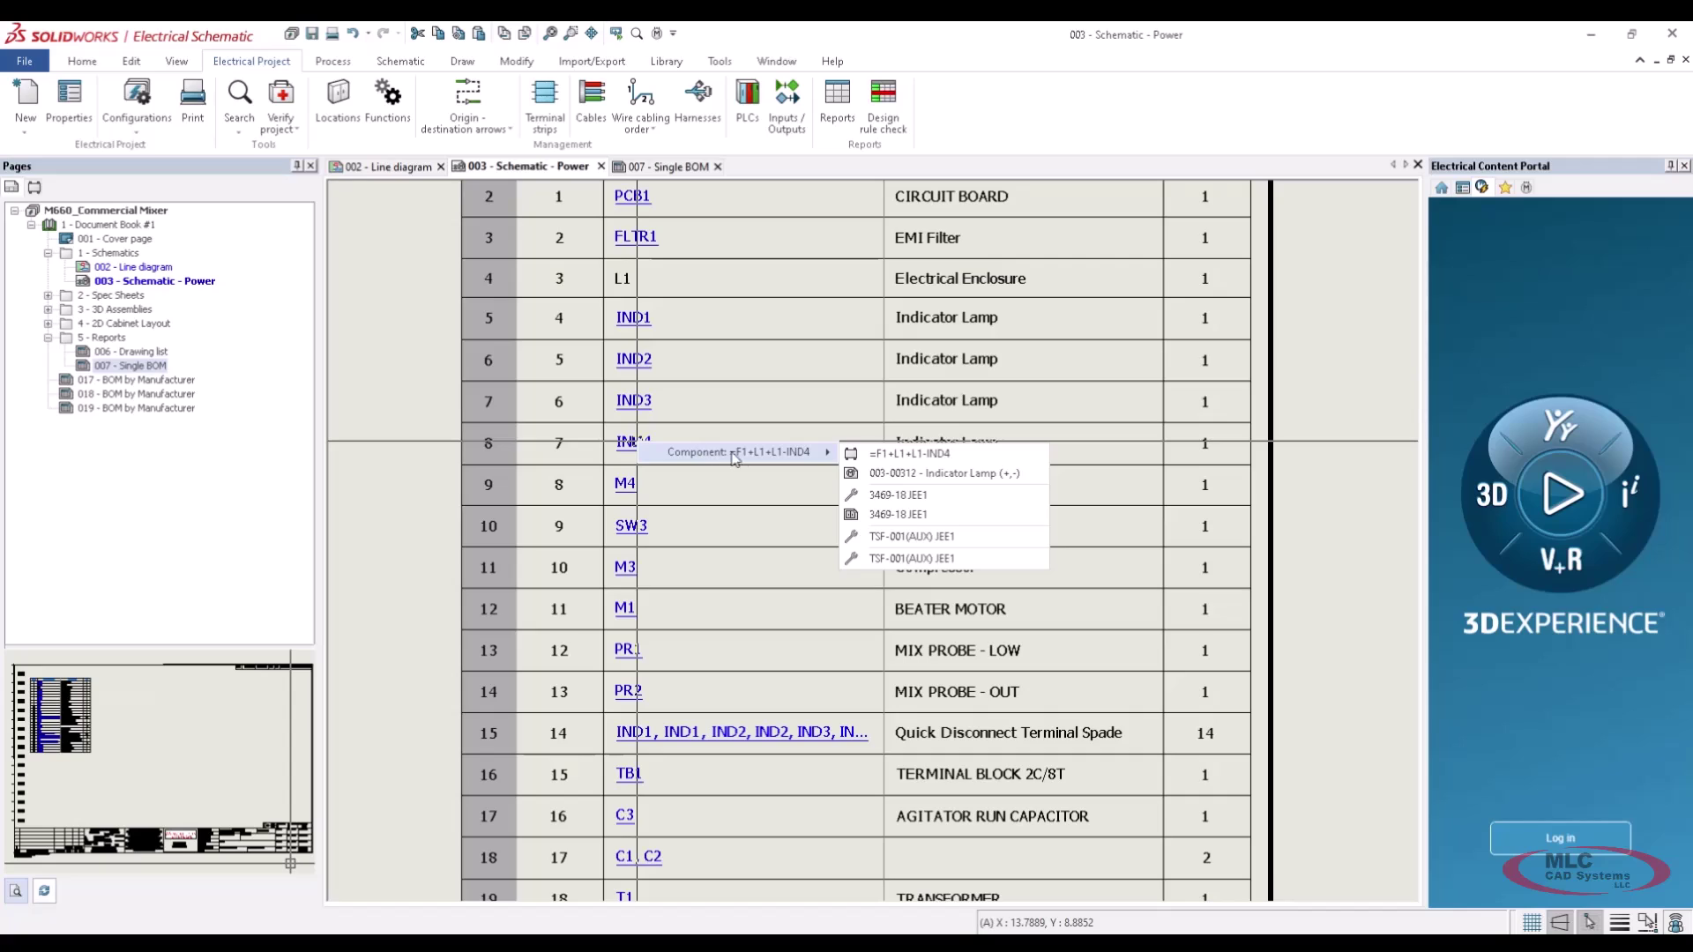
left_click(930, 476)
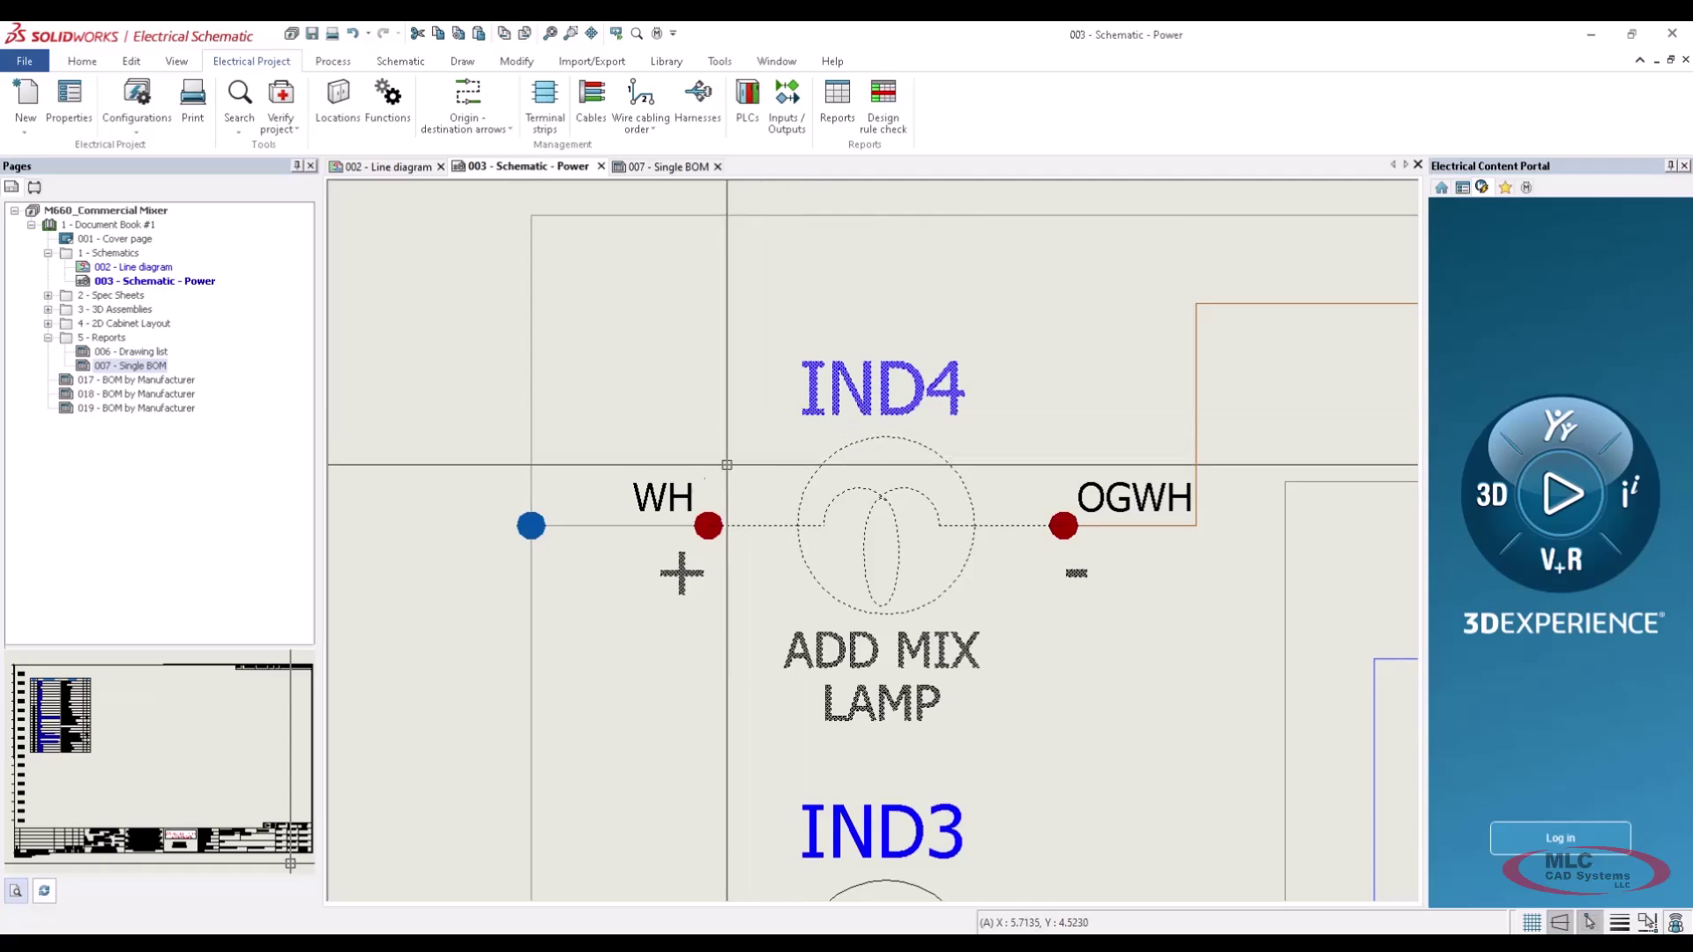
From the BOM's PR1 tag, view the PROBE001 manufacturer part properties, including its circuits and terminals, and close them without changes
scroll(677, 510, "down", 3)
scroll(677, 509, "down", 3)
scroll(977, 439, "up", 2)
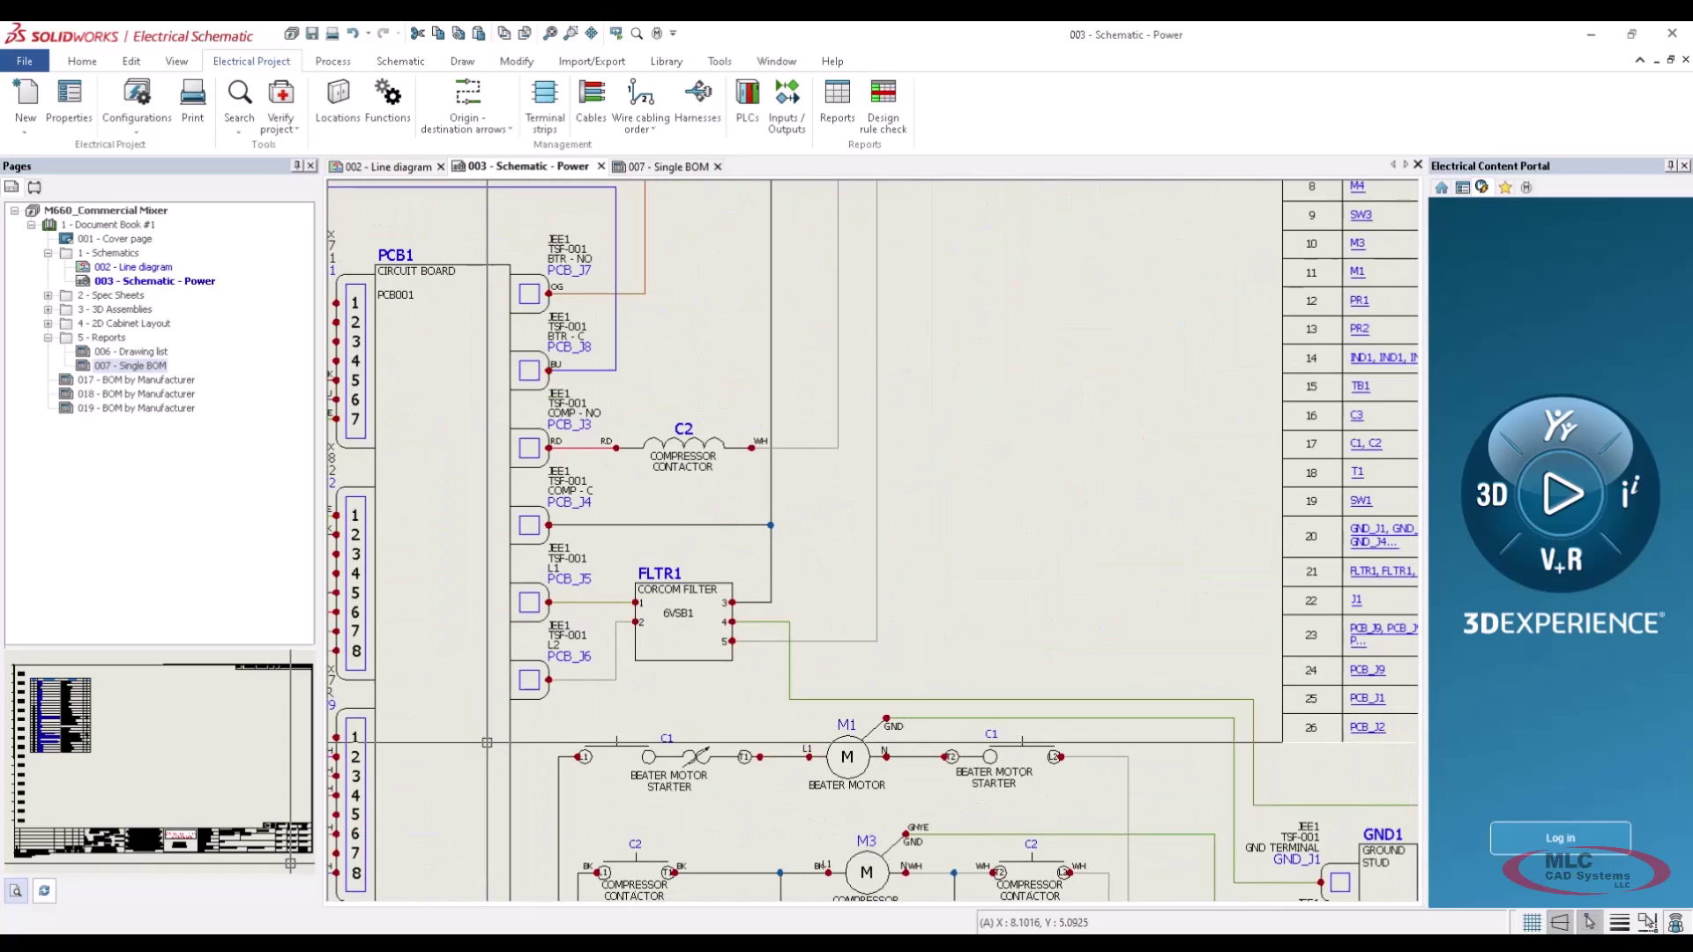
scroll(1349, 423, "up", 4)
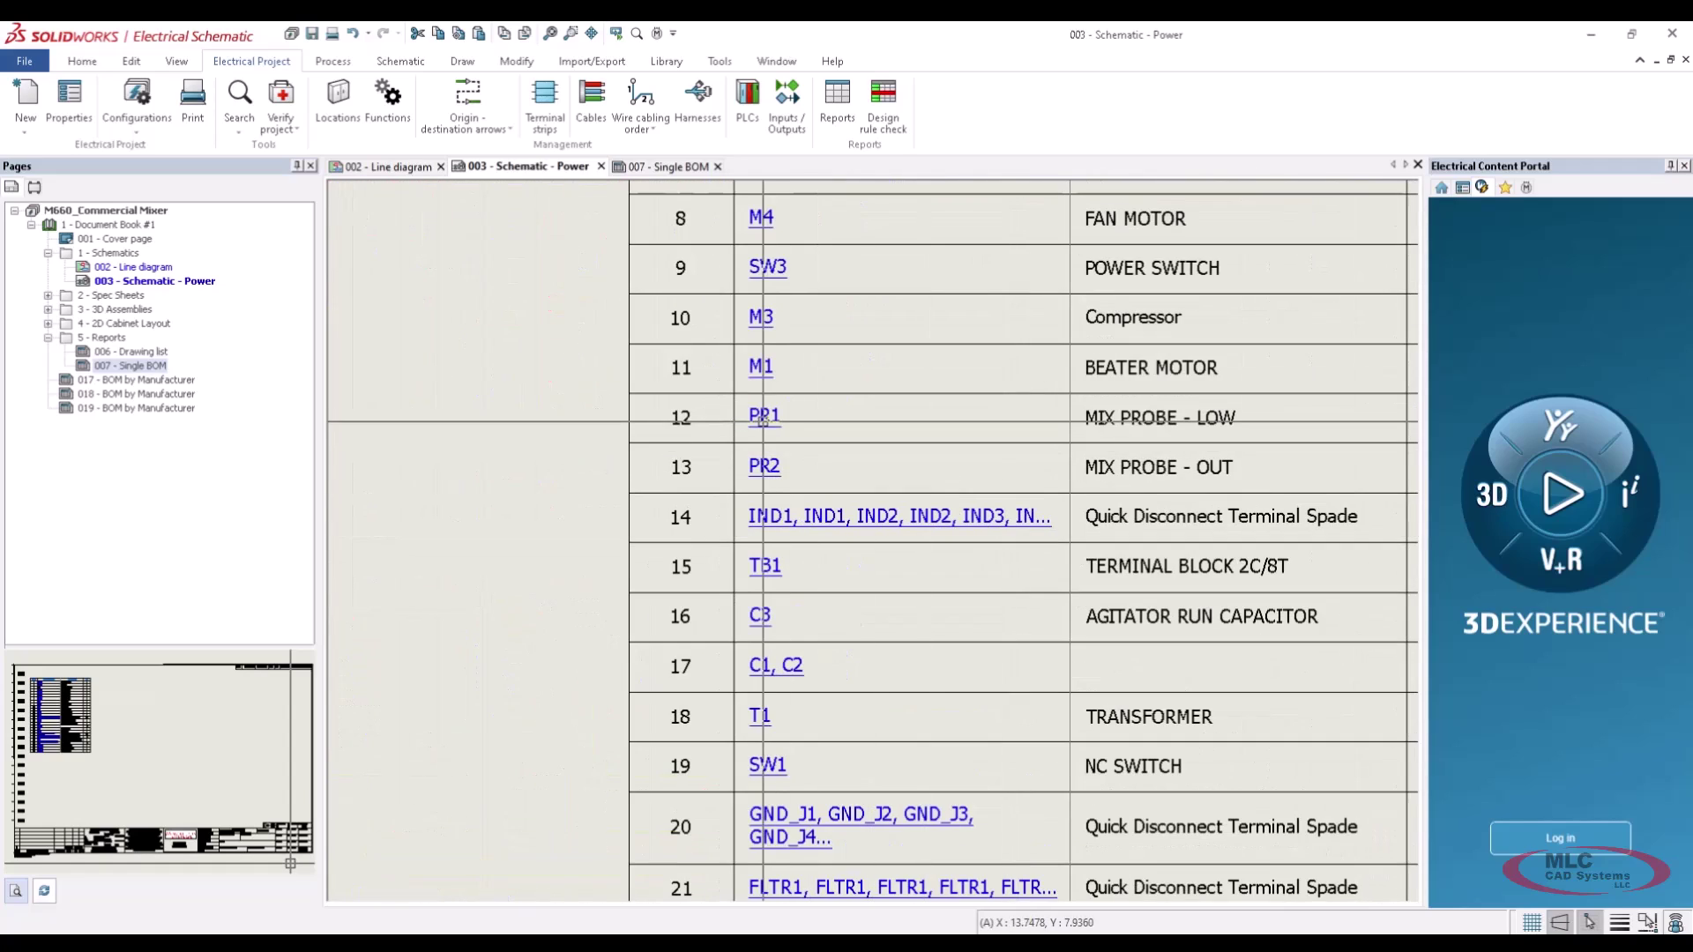
mouse_move(878, 430)
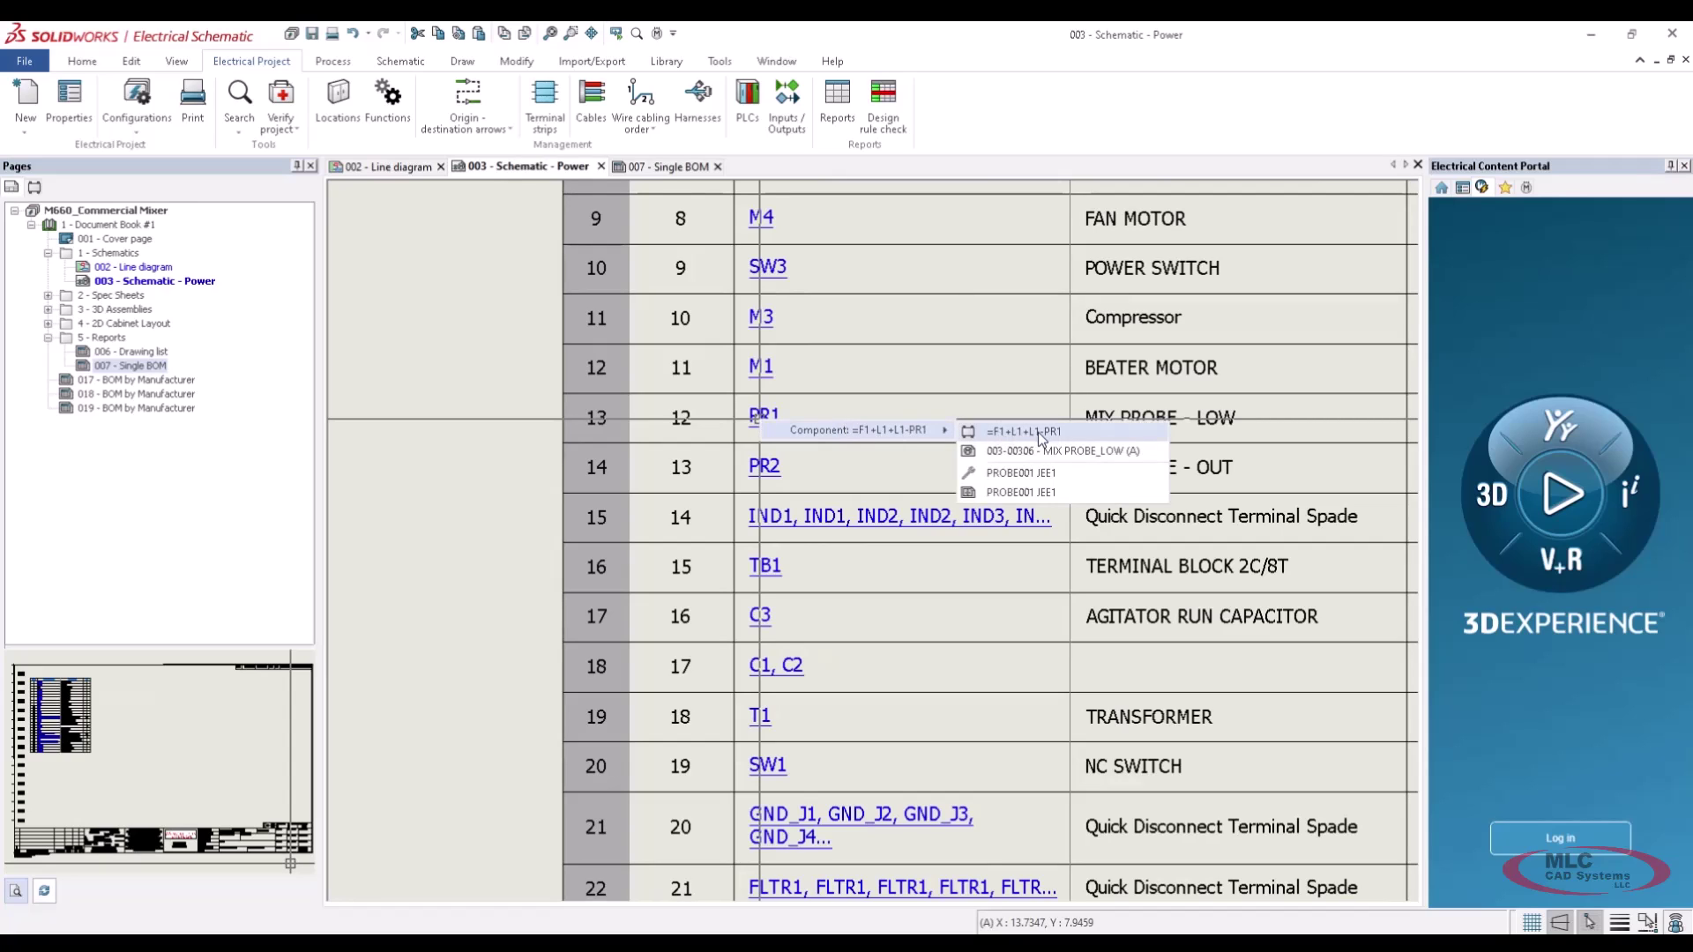
left_click(1045, 476)
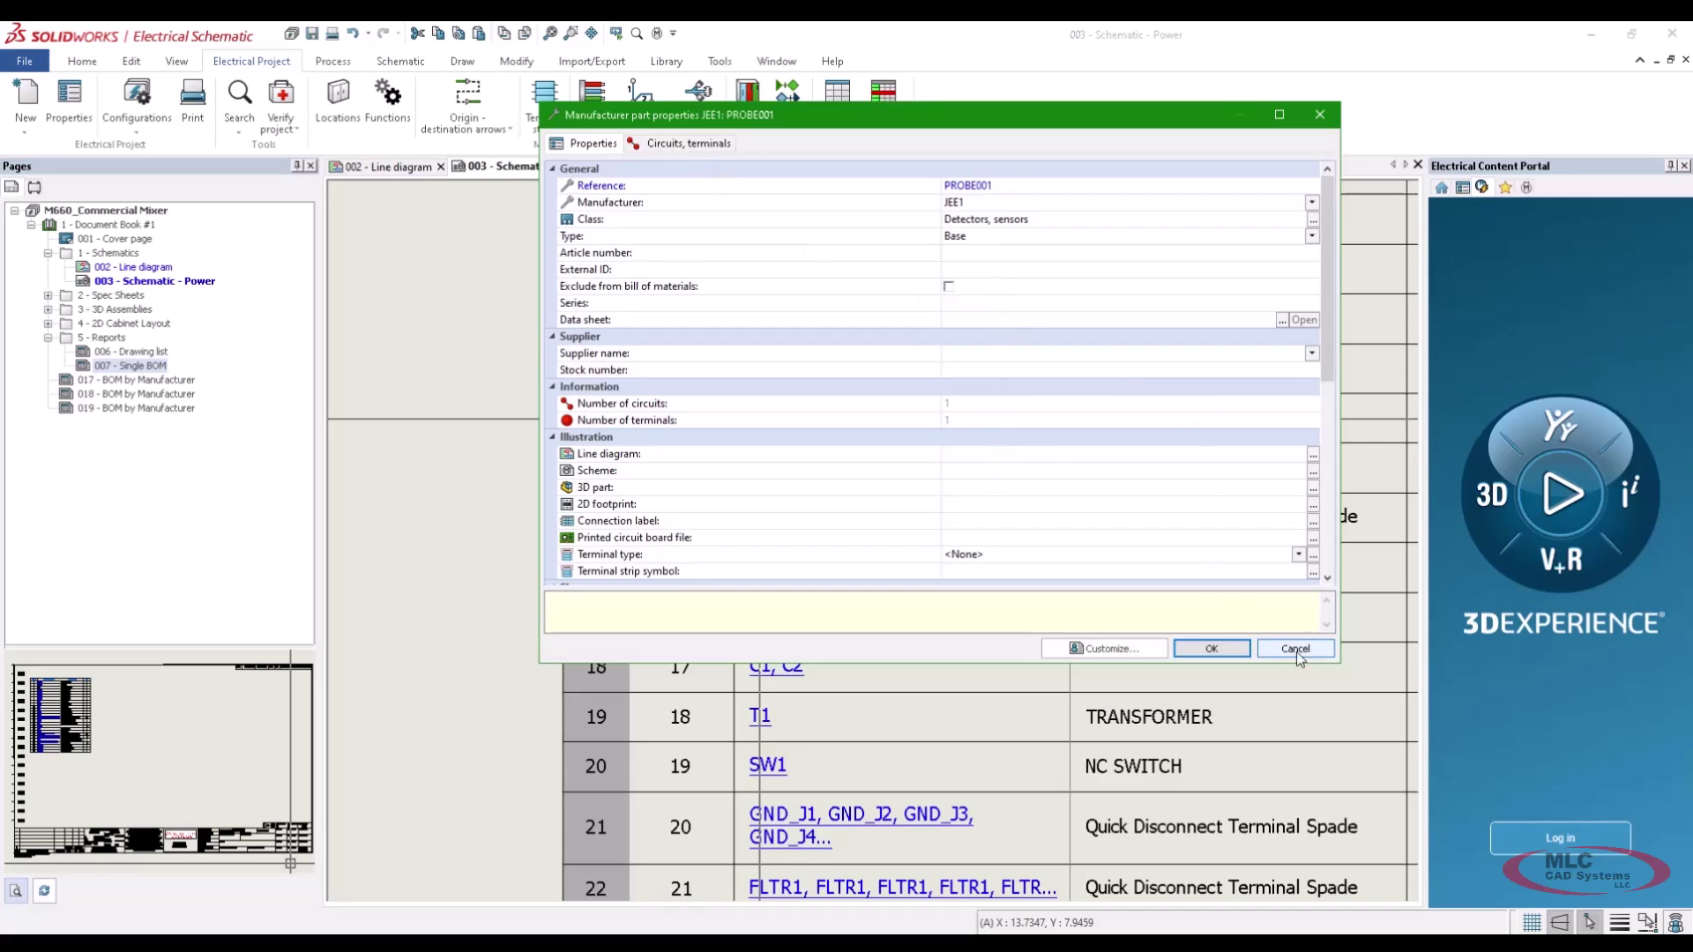
left_click(704, 145)
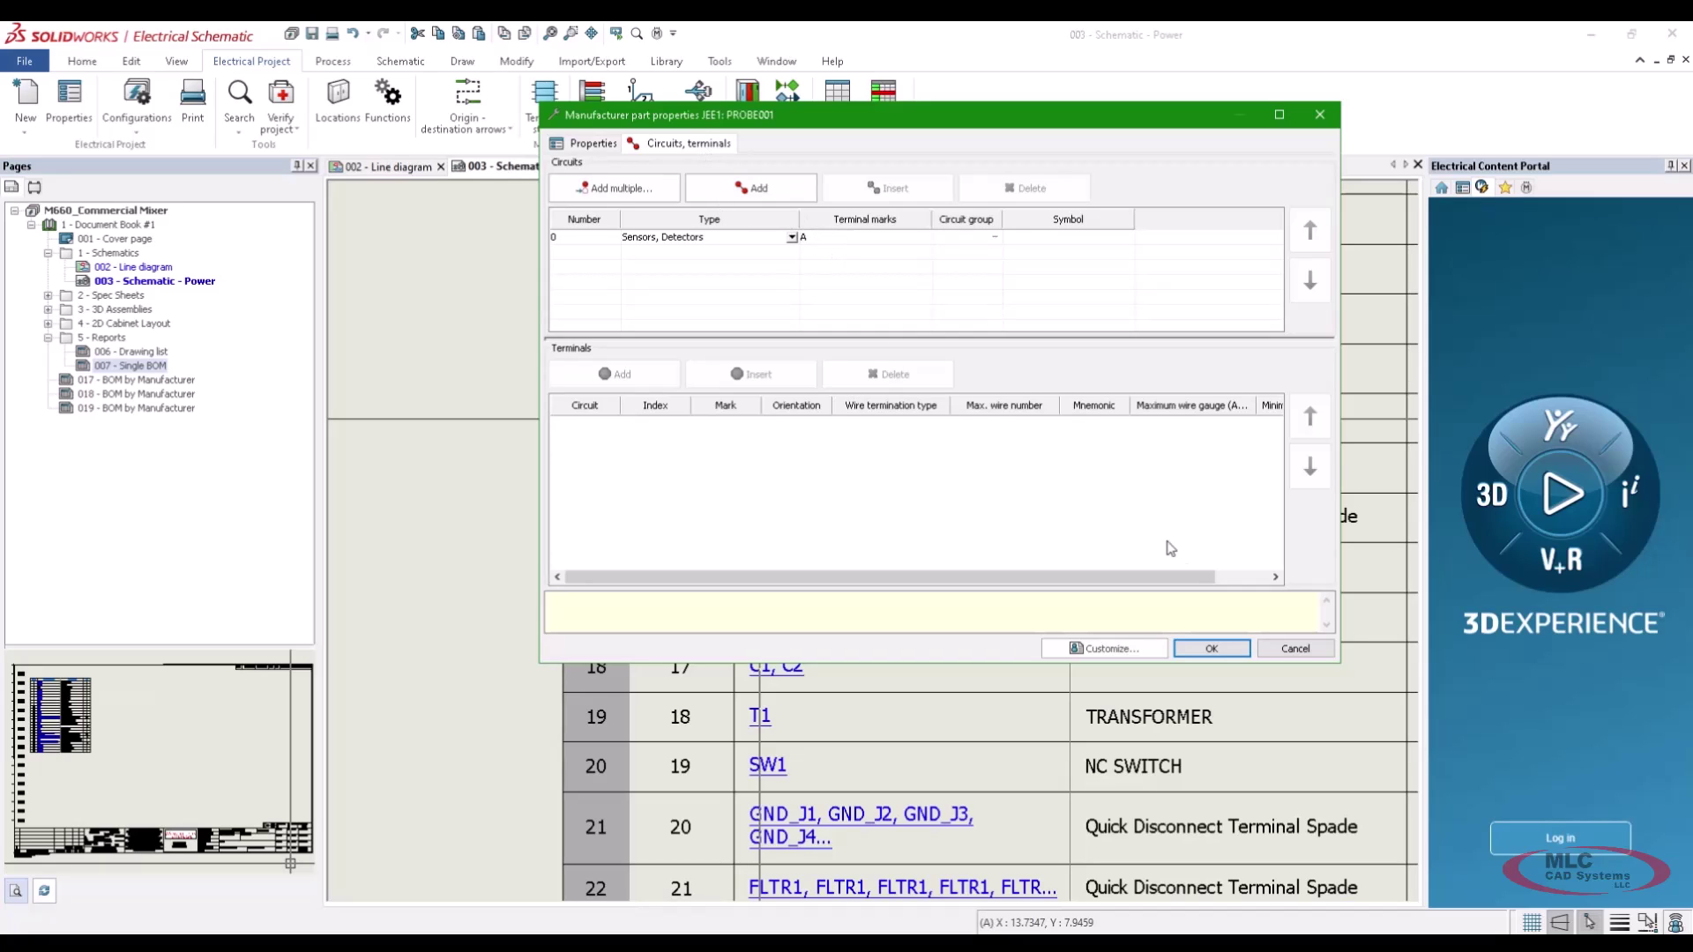
left_click(1296, 648)
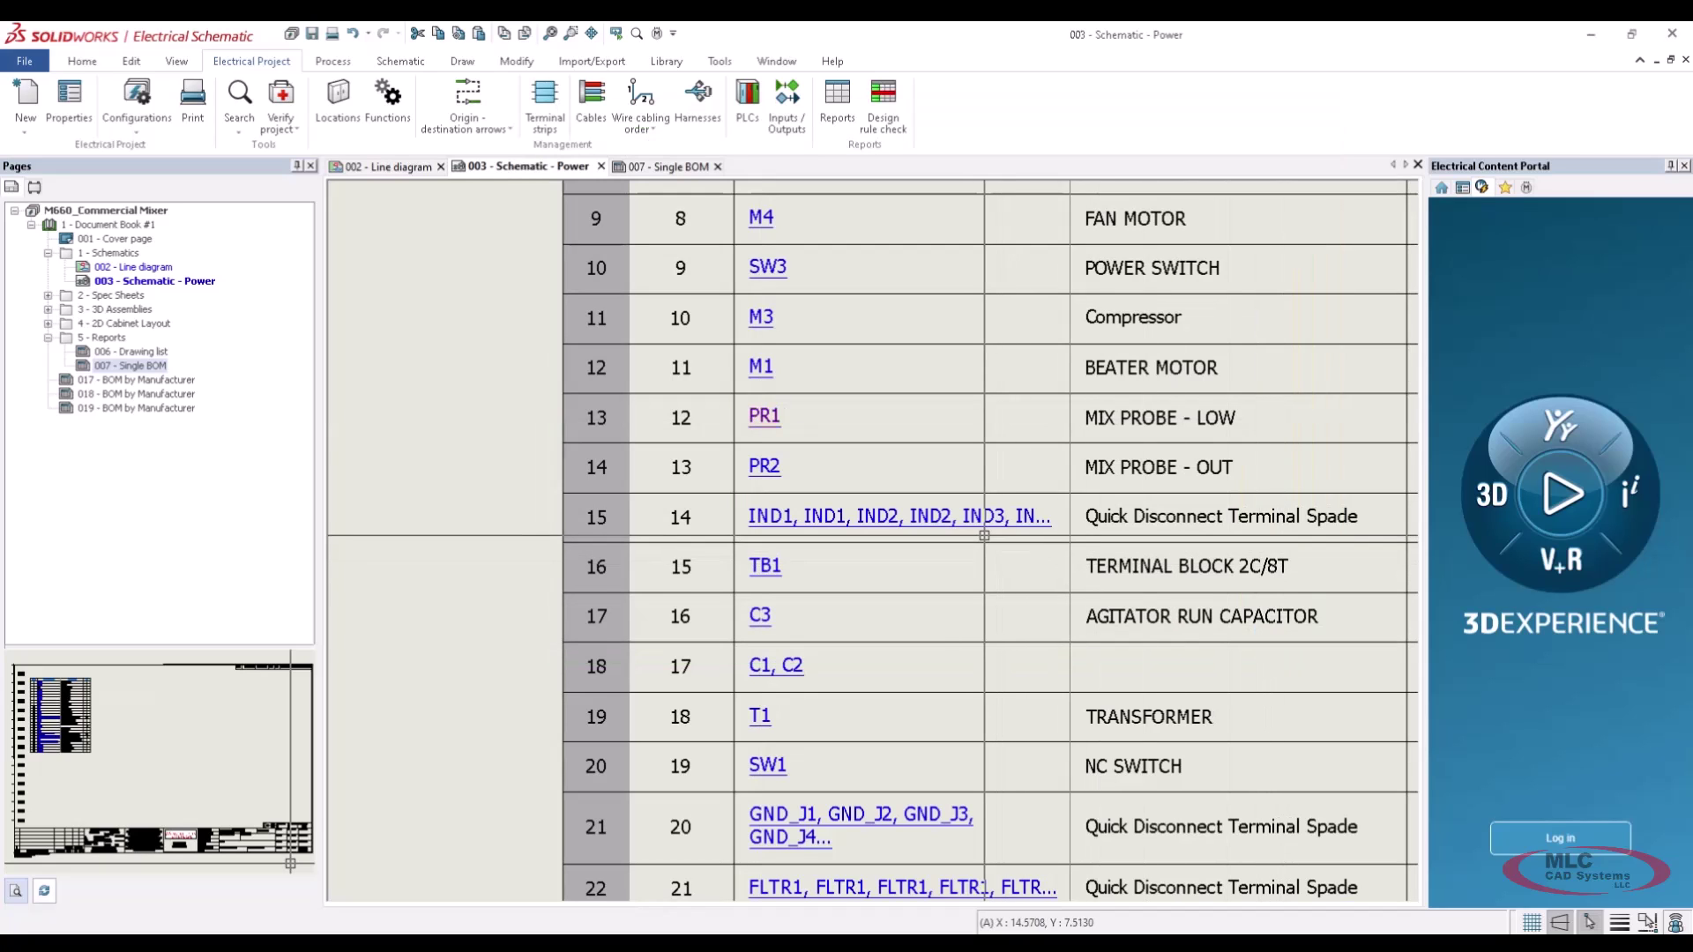
scroll(982, 401, "down", 2)
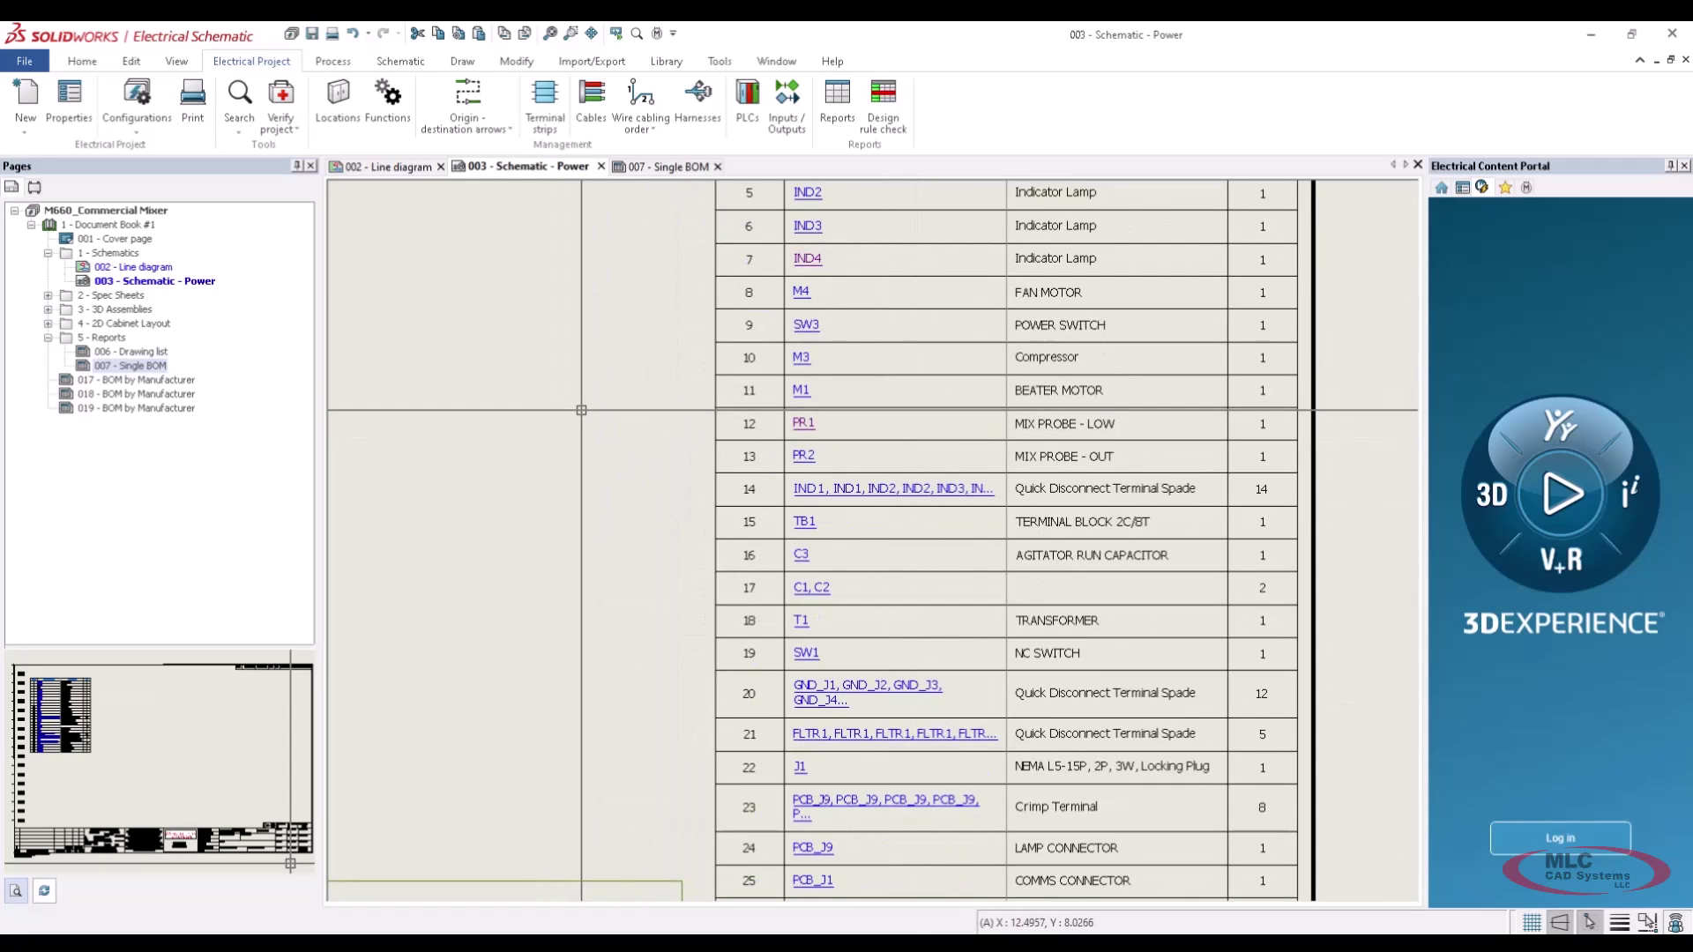
scroll(973, 457, "down", 2)
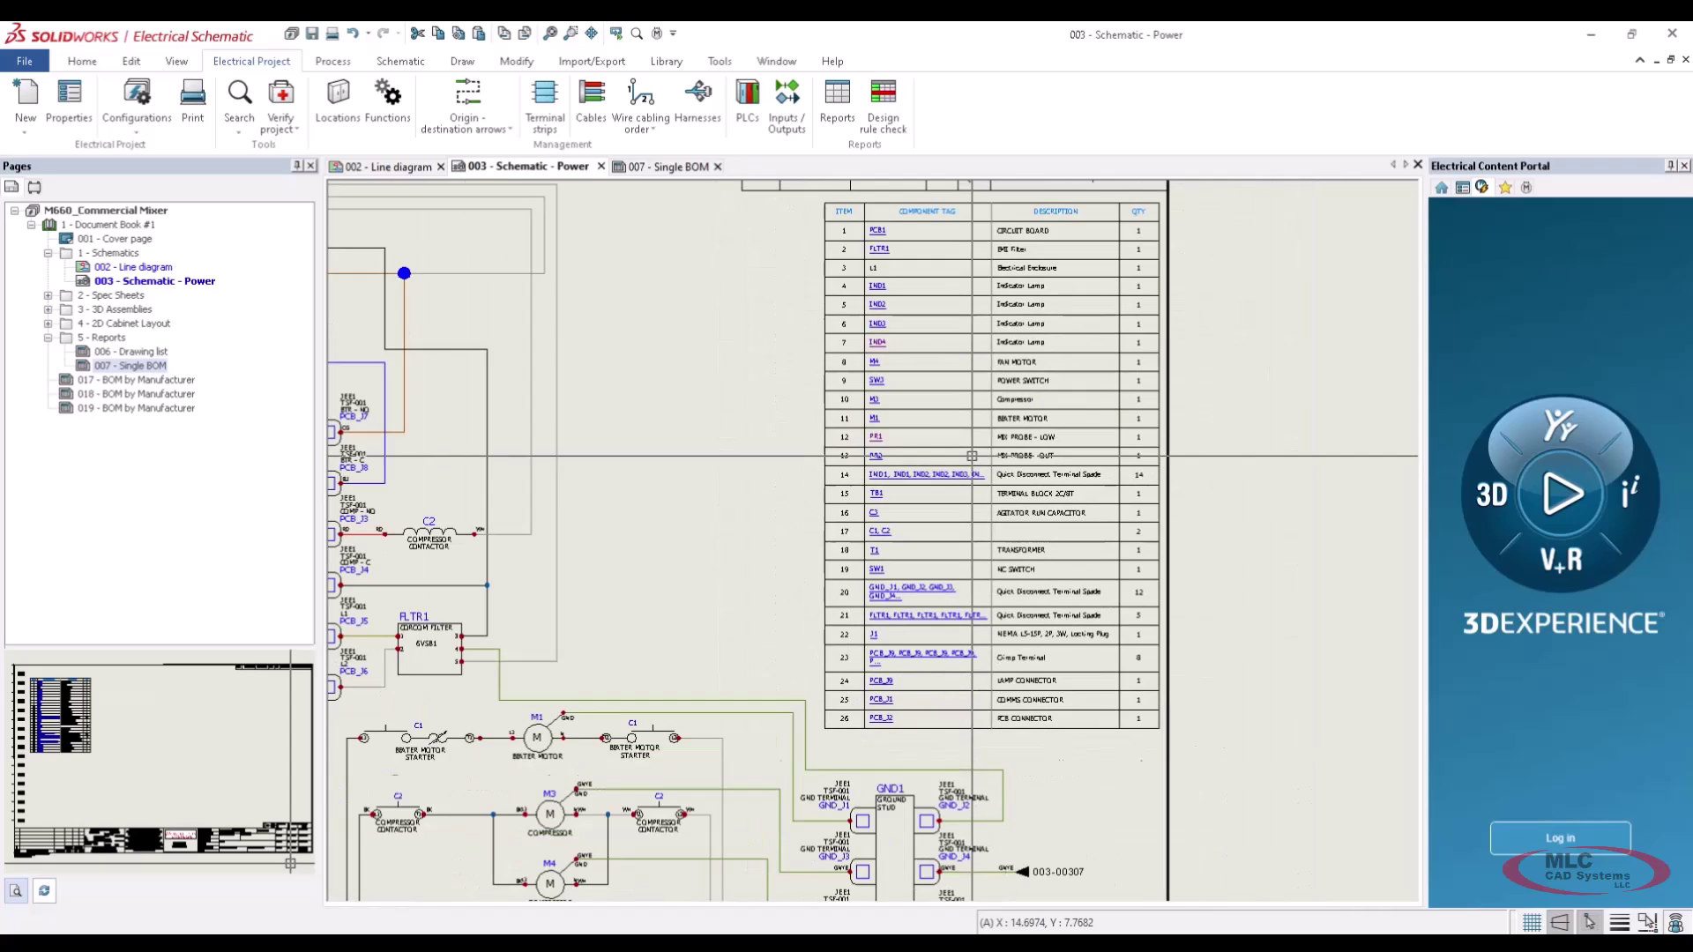
middle_click_drag(1025, 345, 1114, 441)
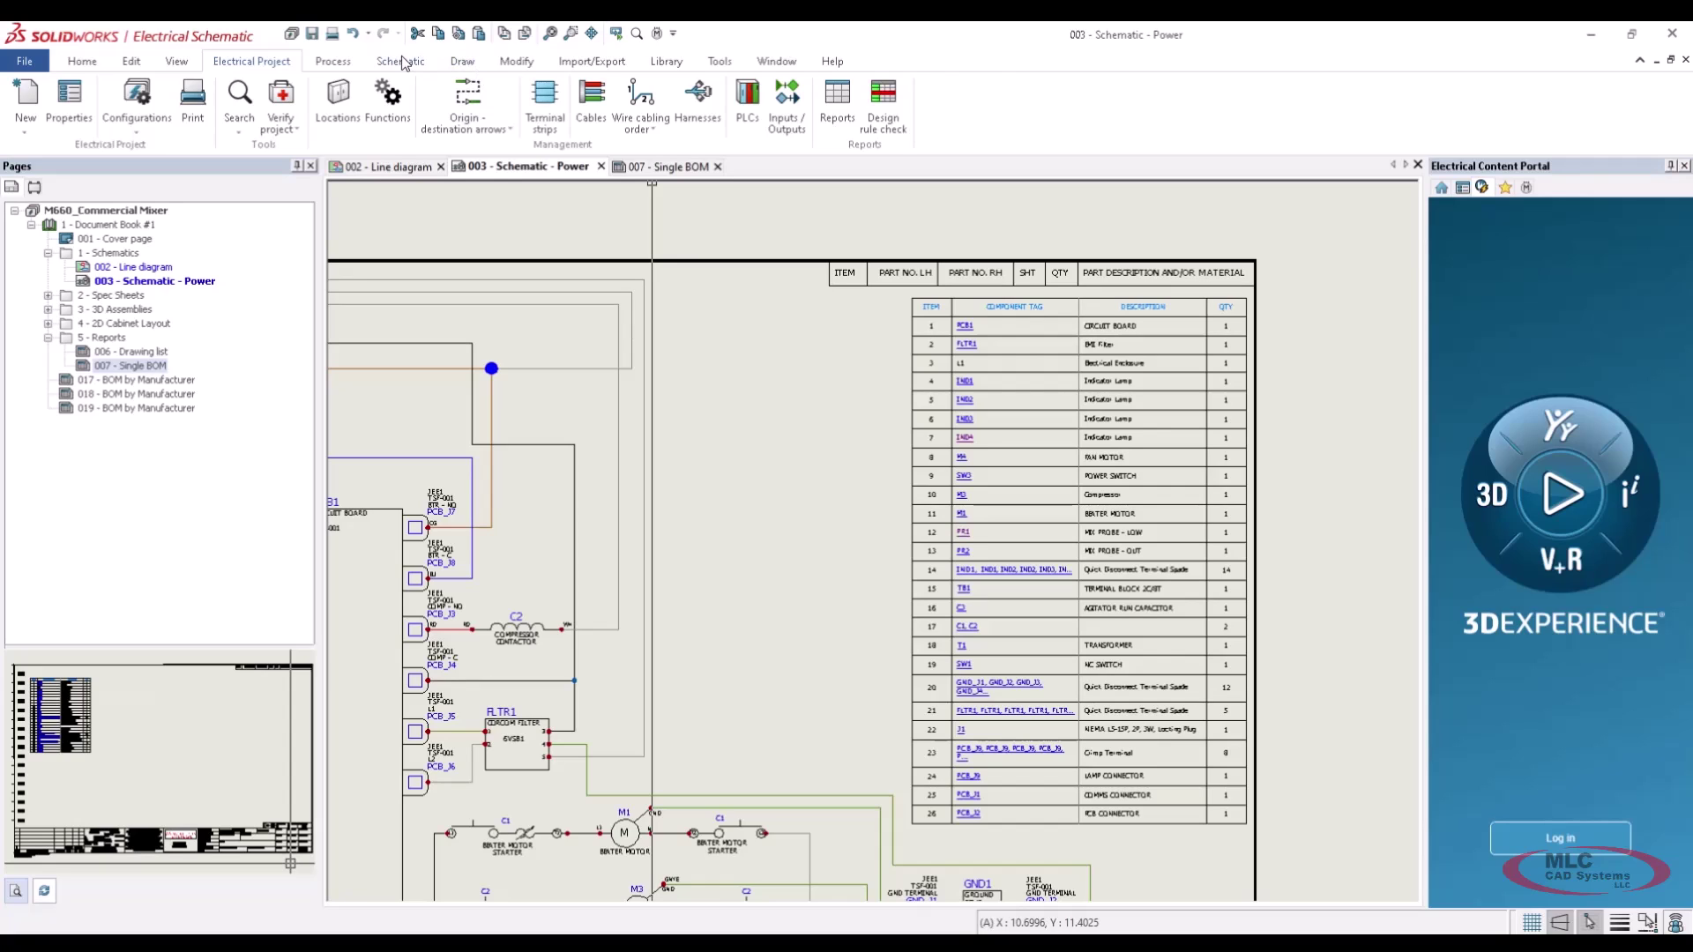
left_click(464, 63)
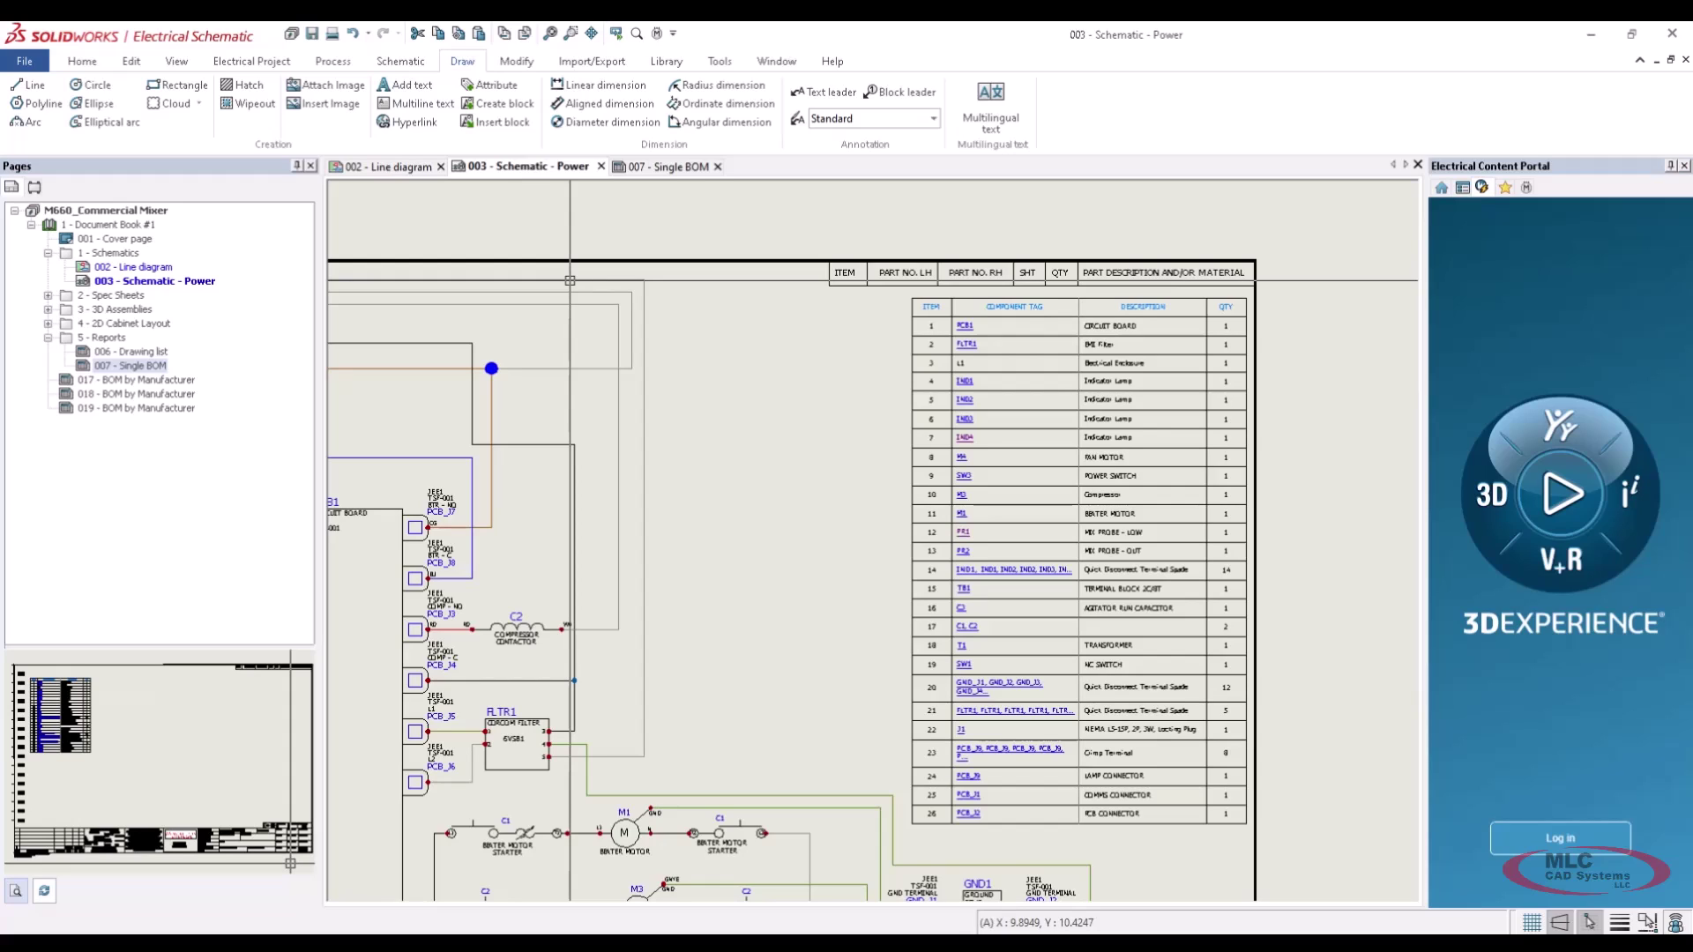
Insert the image Frozen Drink Machine 2 (Machine Only) 2.png at scale 0.01, placed outside the sheet's upper-right corner at about X 18, Y 12
left_click(346, 104)
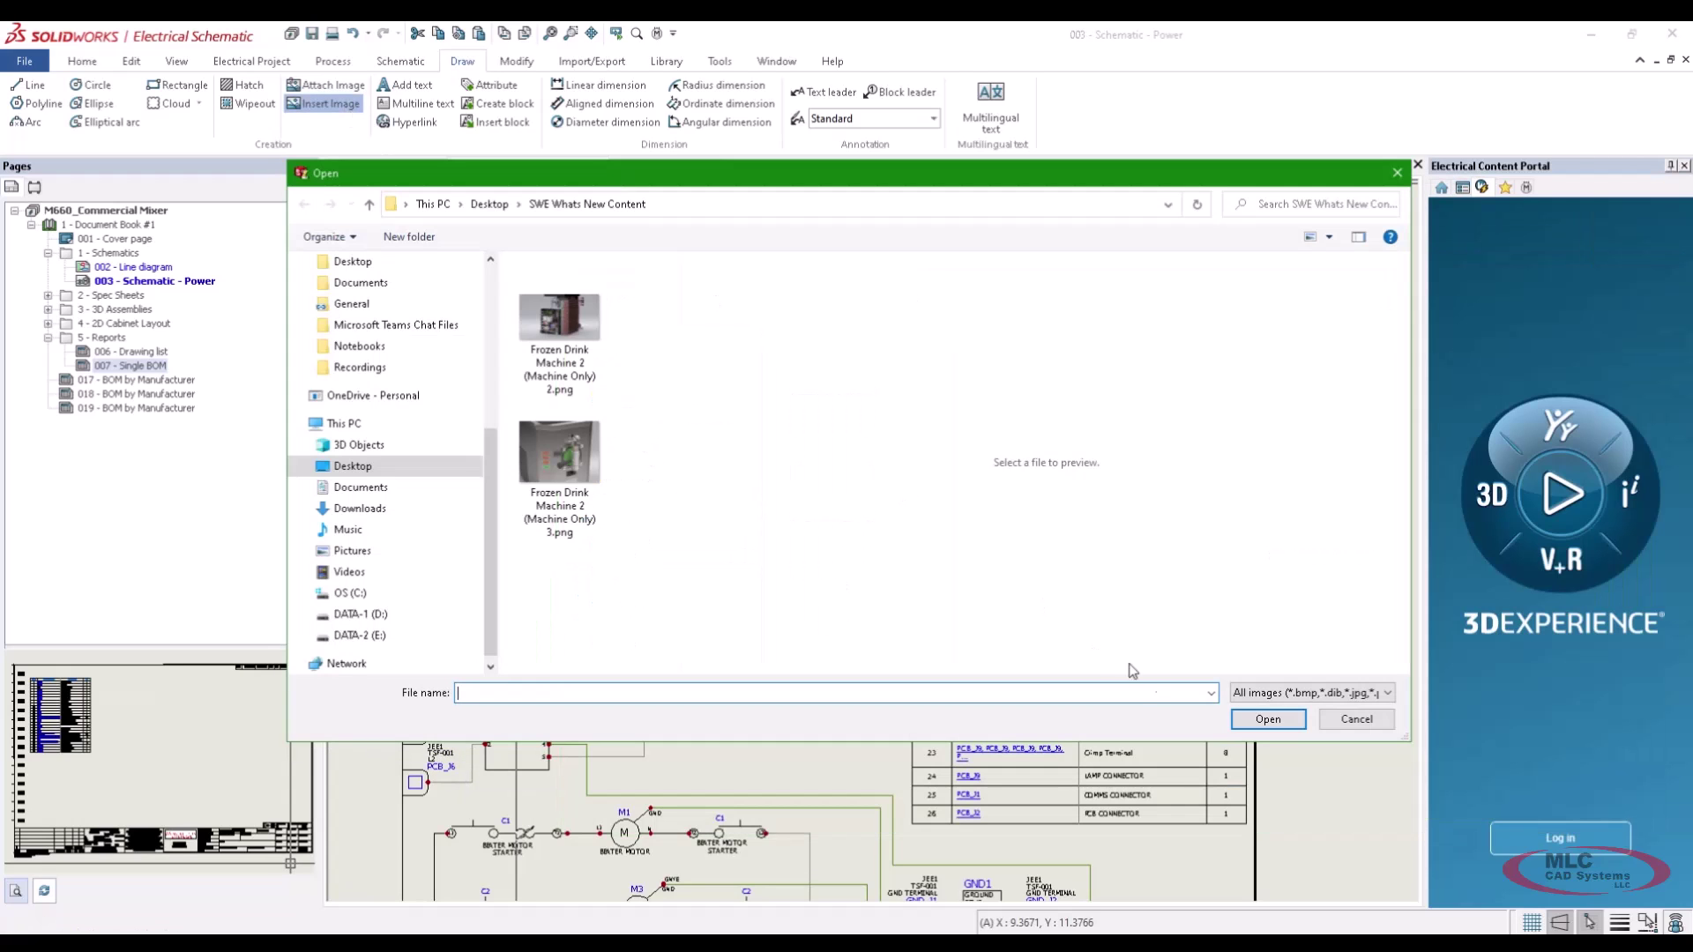
left_click(1349, 694)
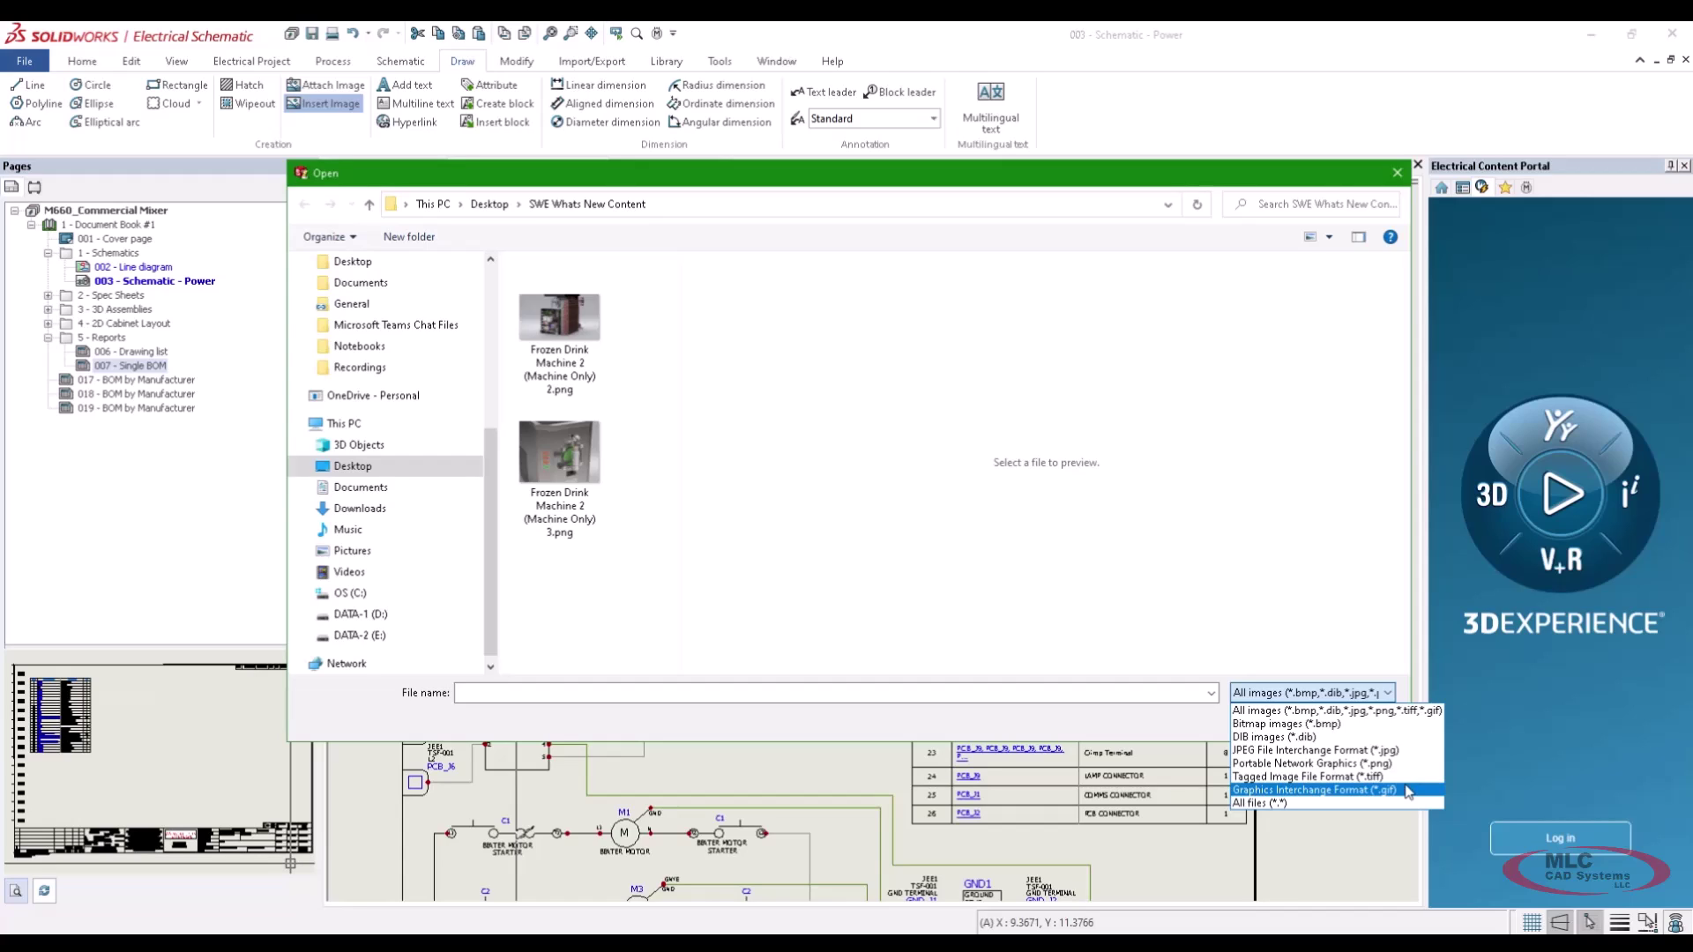
left_click(571, 326)
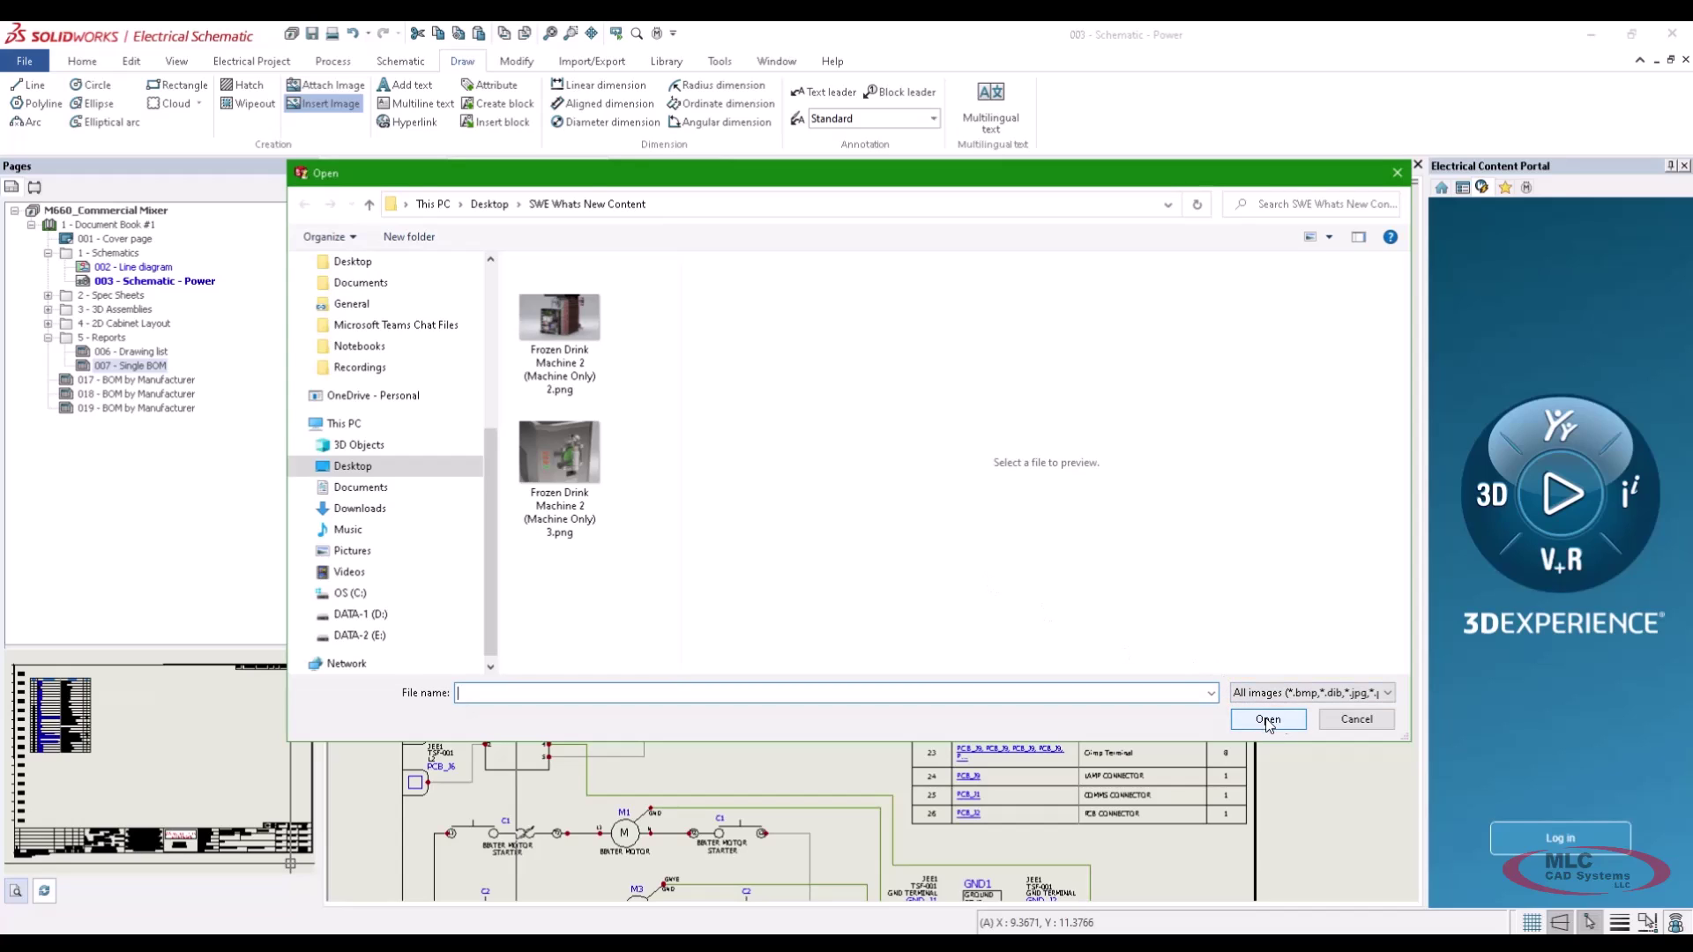
left_click(589, 318)
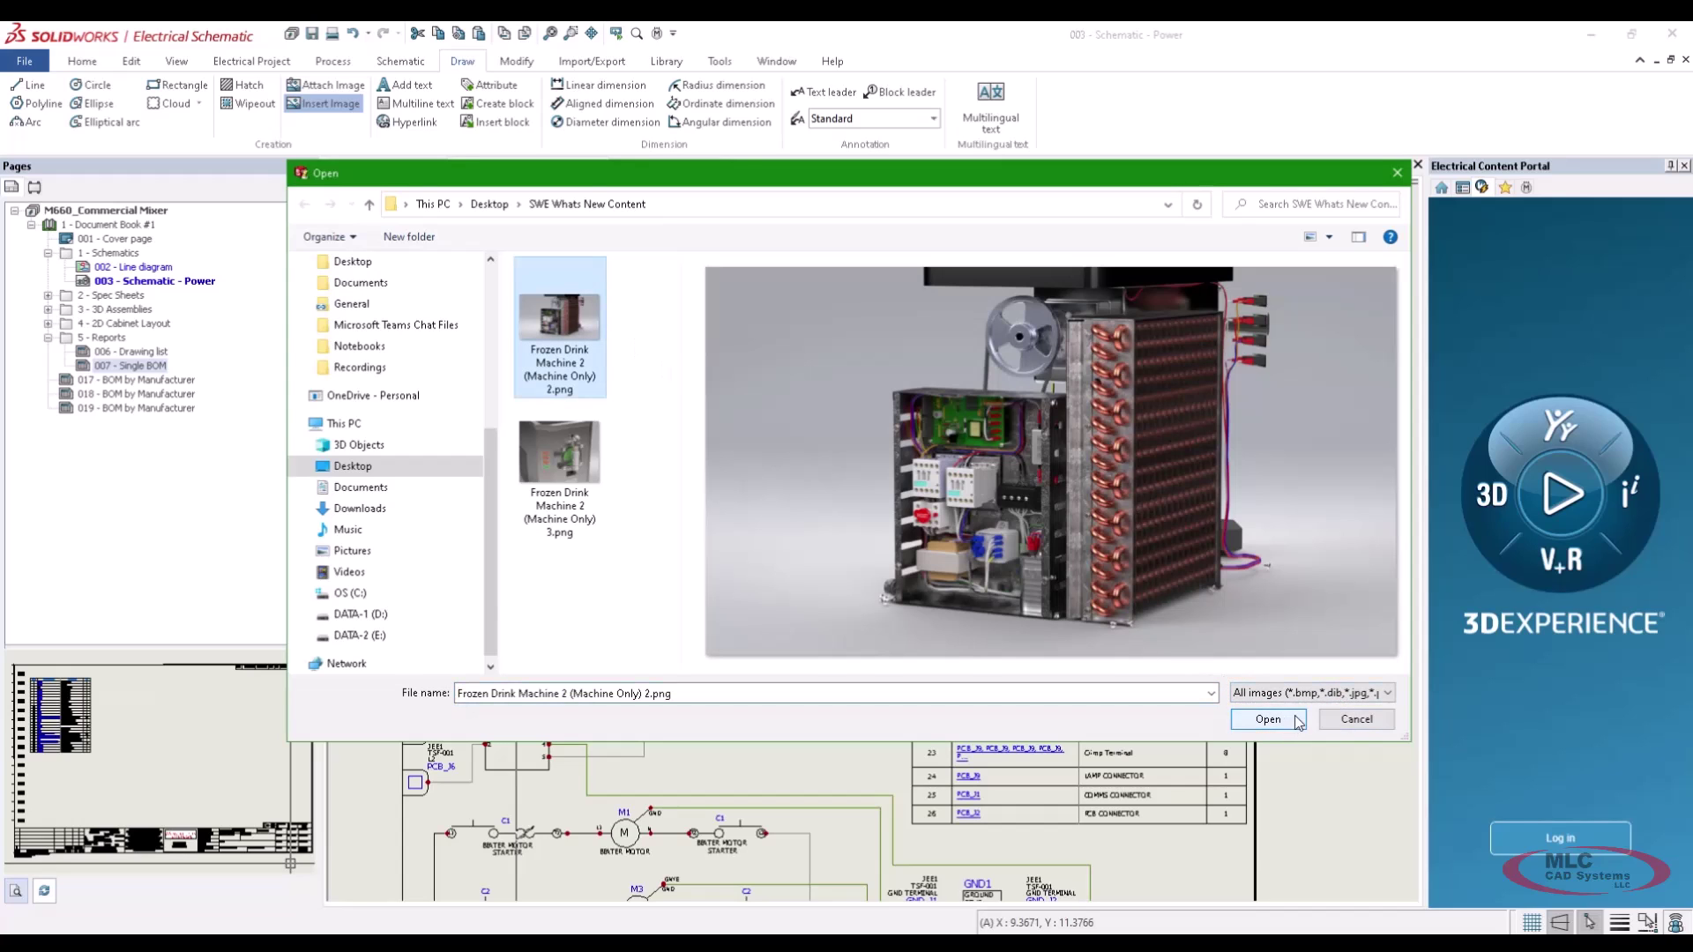
left_click(1268, 718)
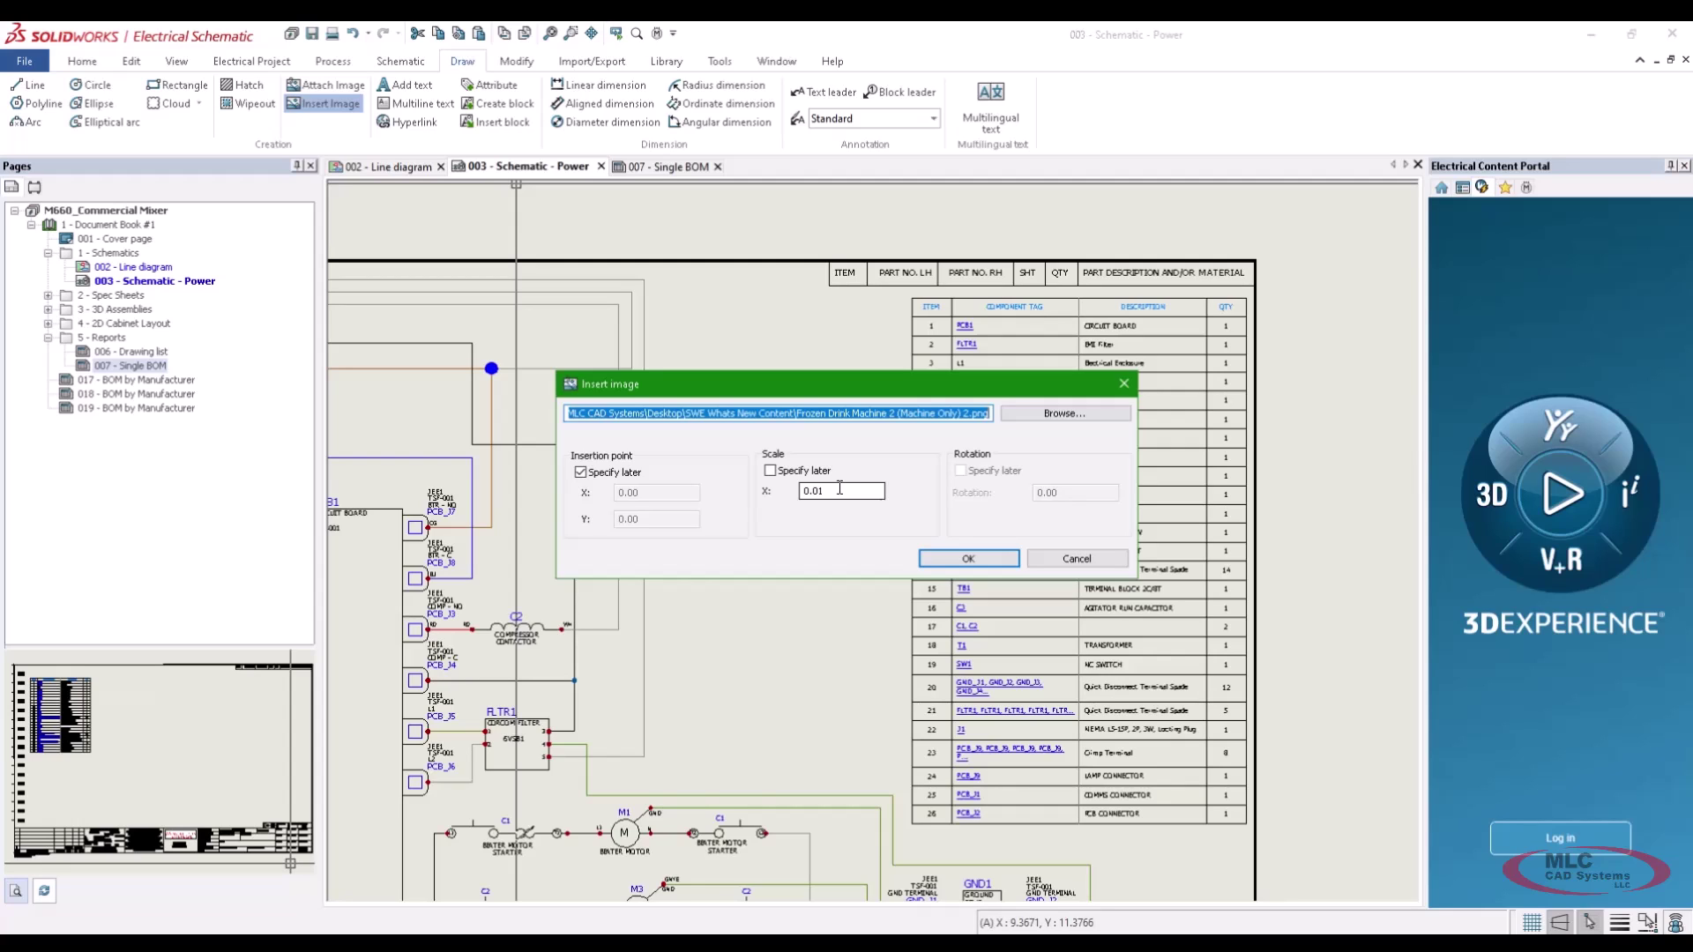
left_click(968, 559)
scroll(1059, 353, "down", 5)
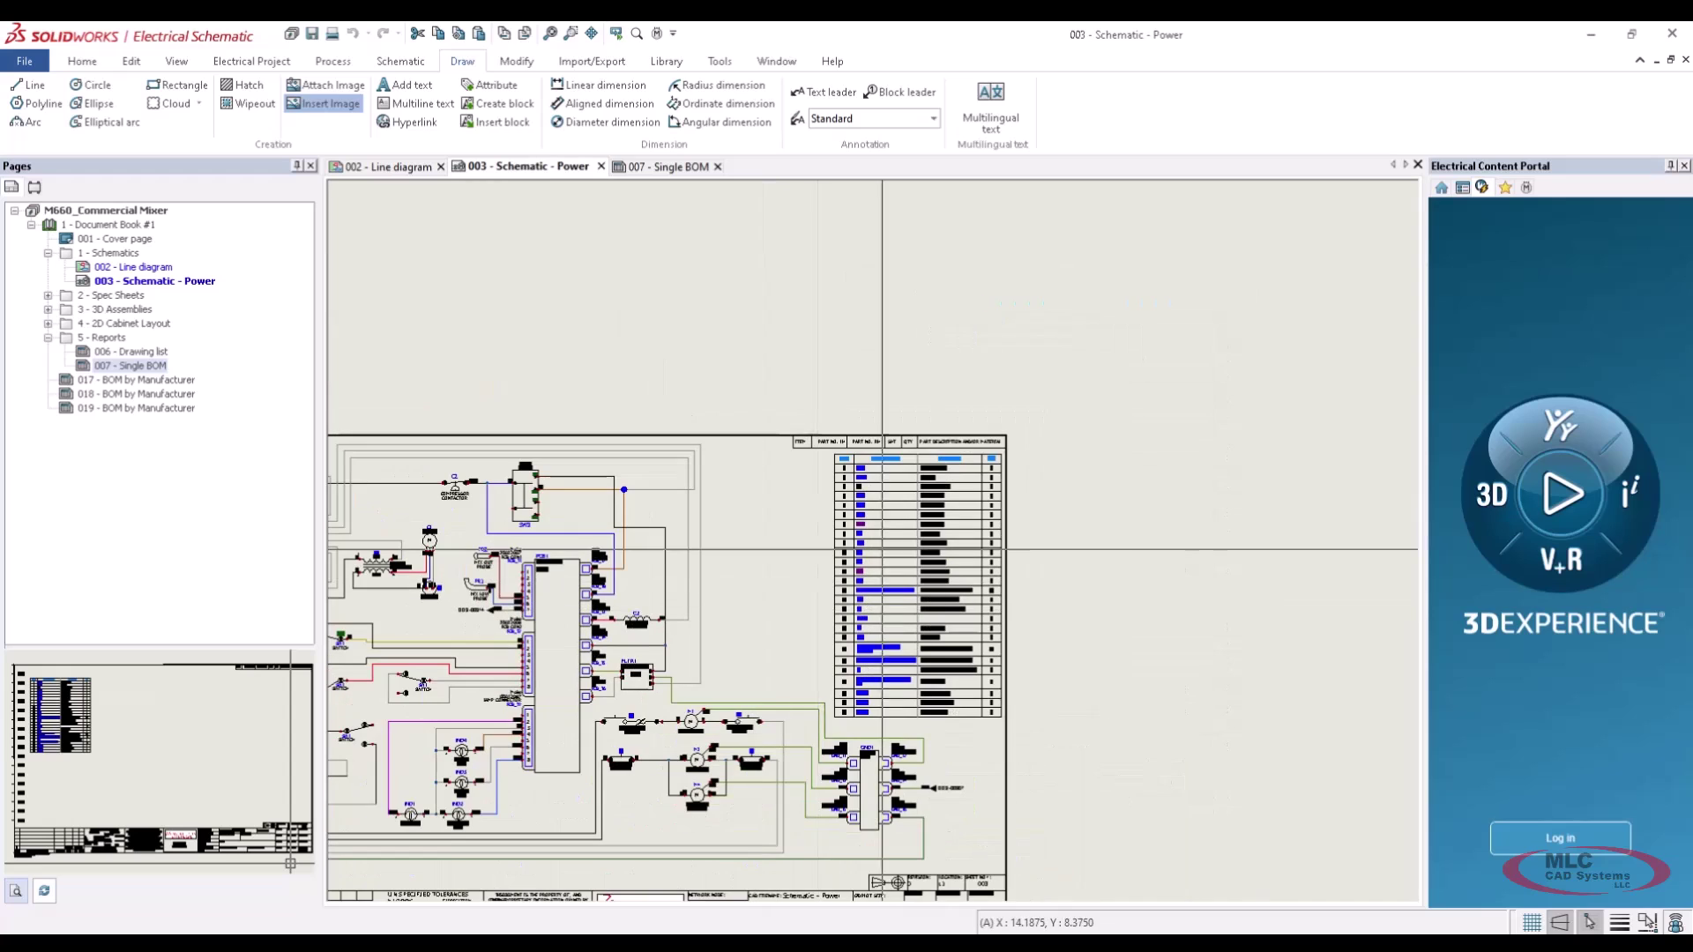
middle_click_drag(1059, 353, 809, 338)
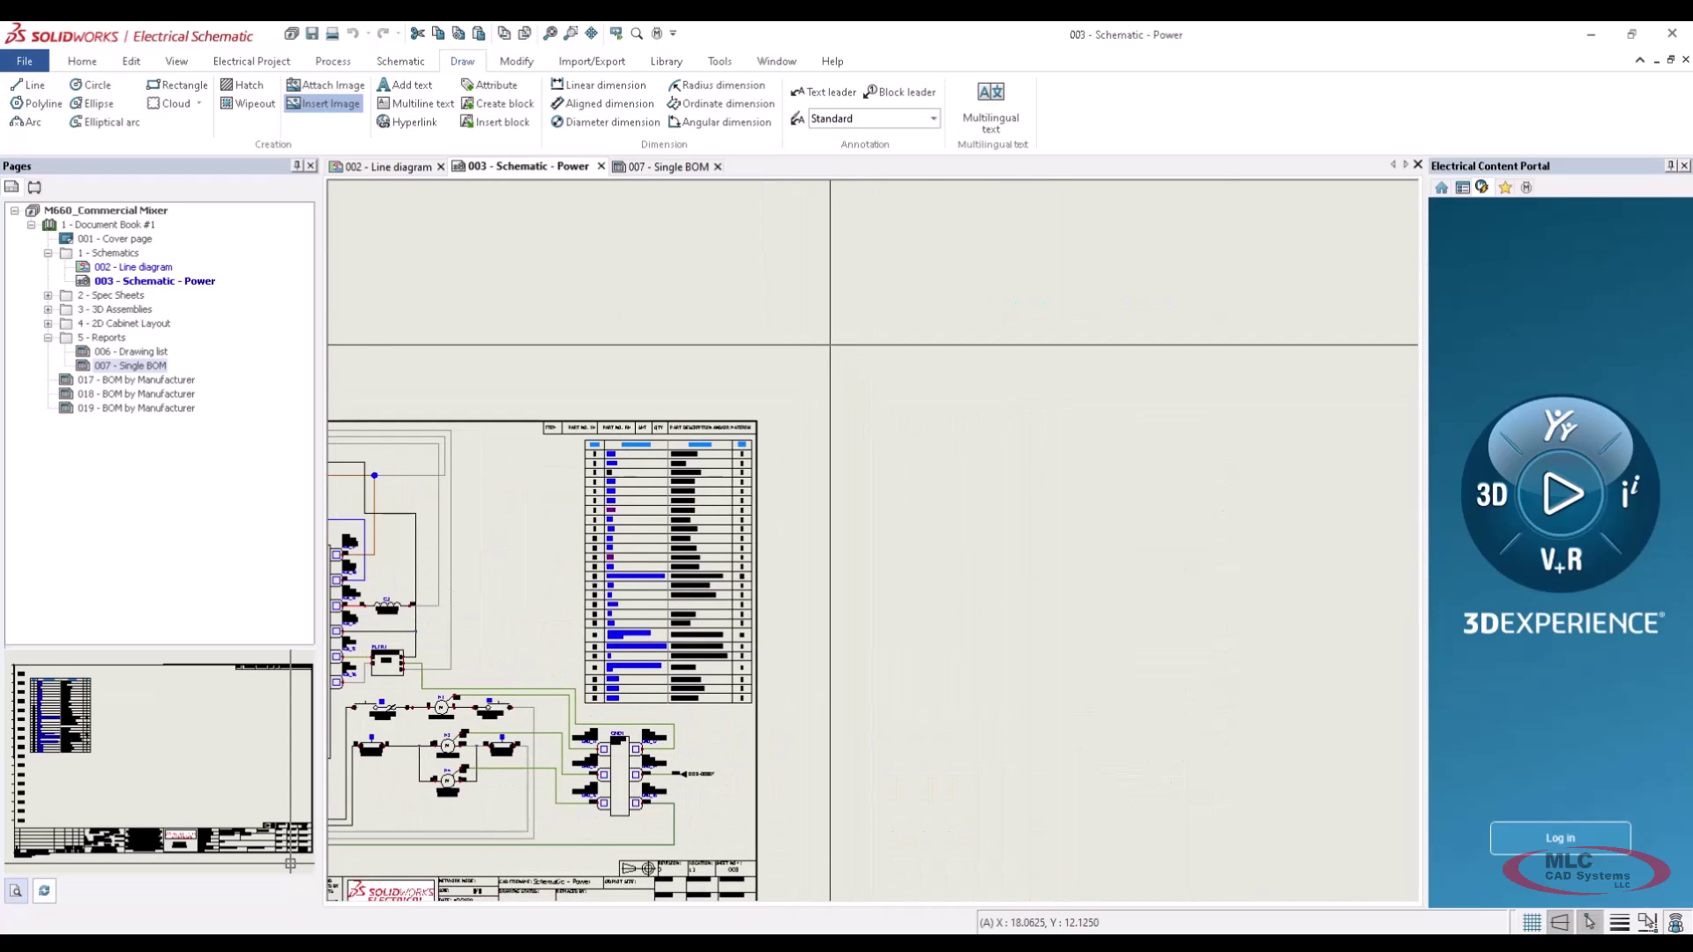
left_click(829, 345)
Shrink the inserted machine image from its upper-right corner to a small thumbnail about 2.5 units wide
scroll(837, 379, "down", 5)
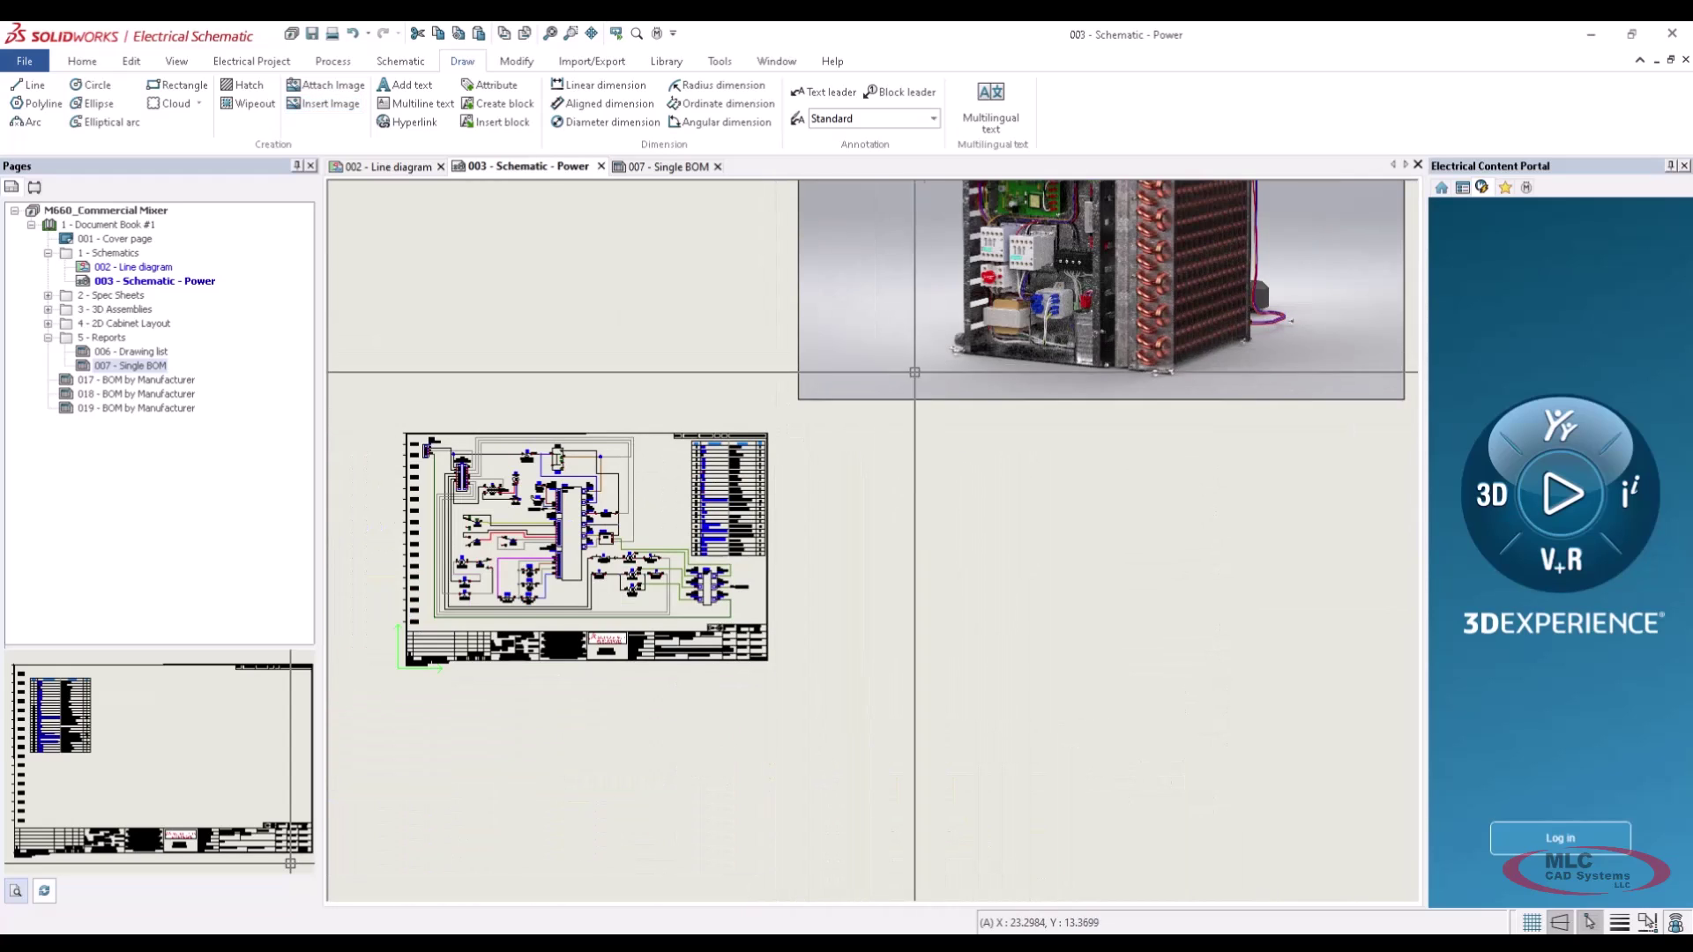
middle_click_drag(915, 360, 891, 449)
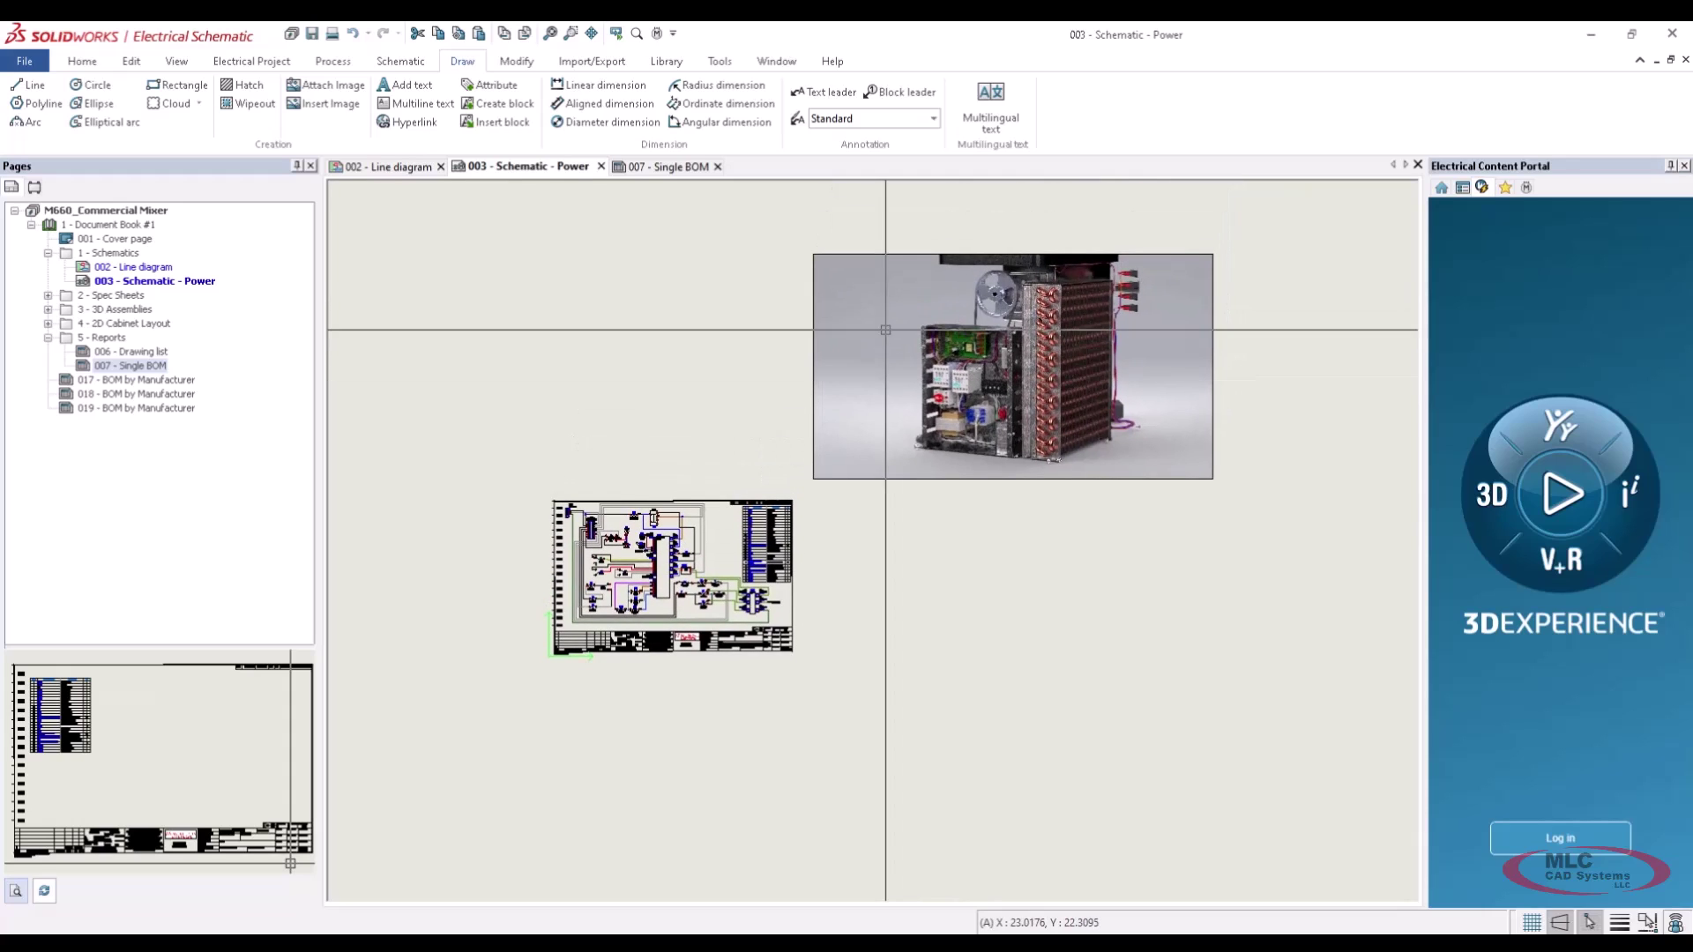
left_click(1196, 265)
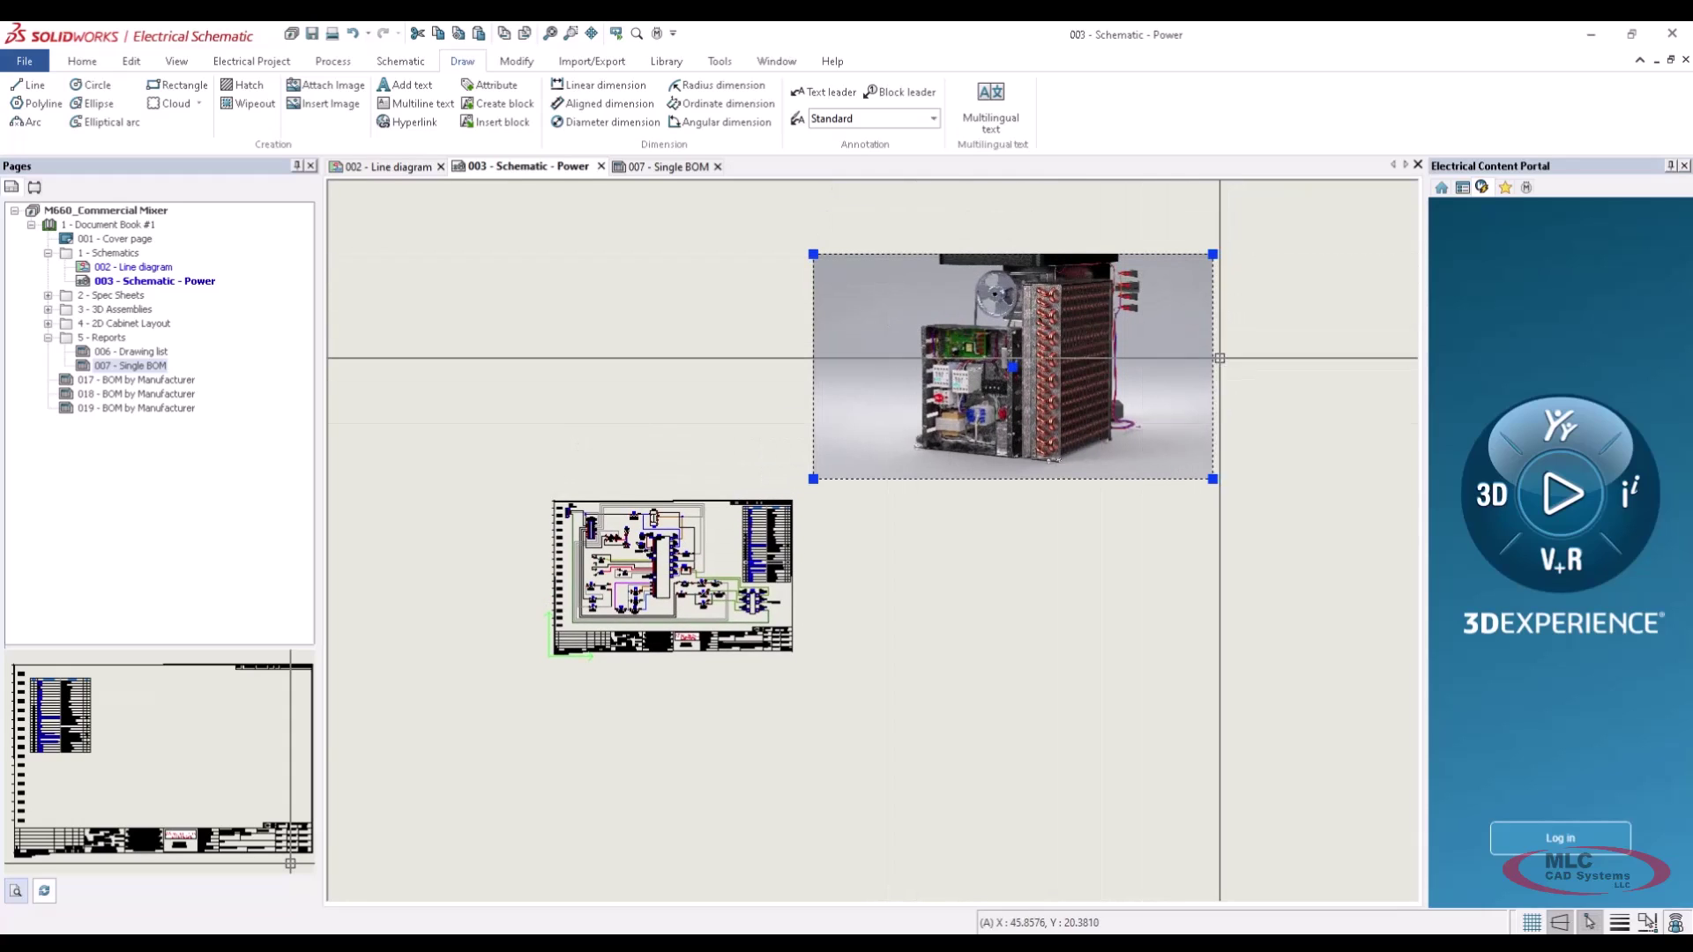
left_click(1213, 254)
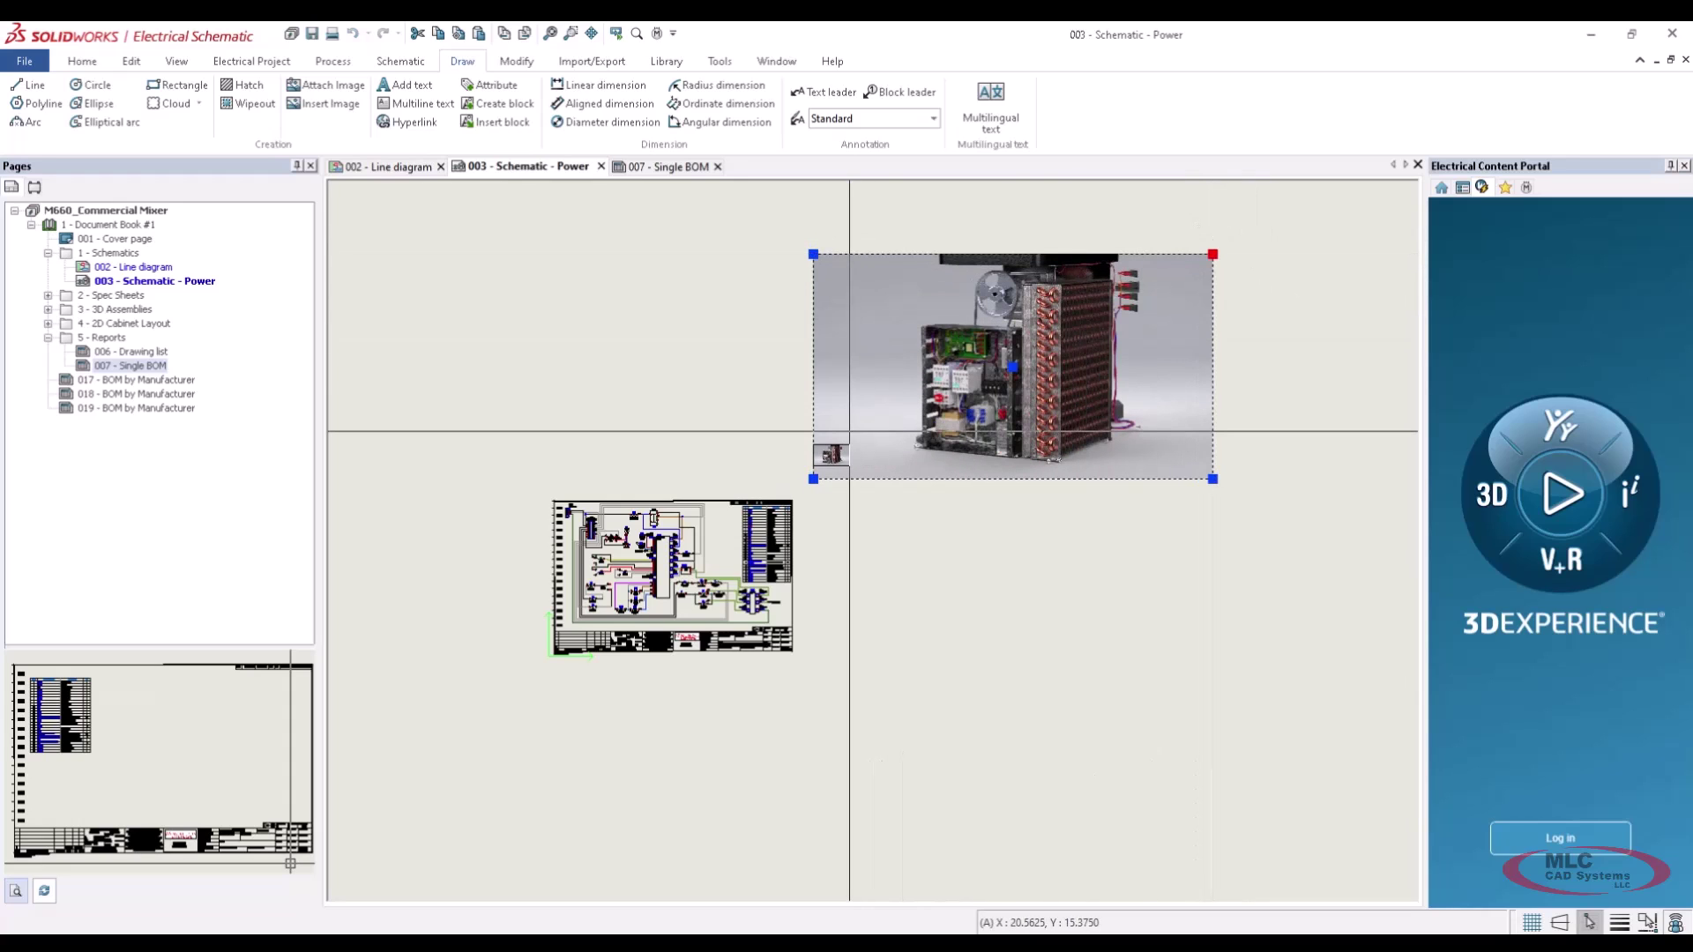
left_click(850, 436)
Move the machine image onto the schematic sheet, directly beside the upper part of the BOM table
scroll(908, 370, "up", 5)
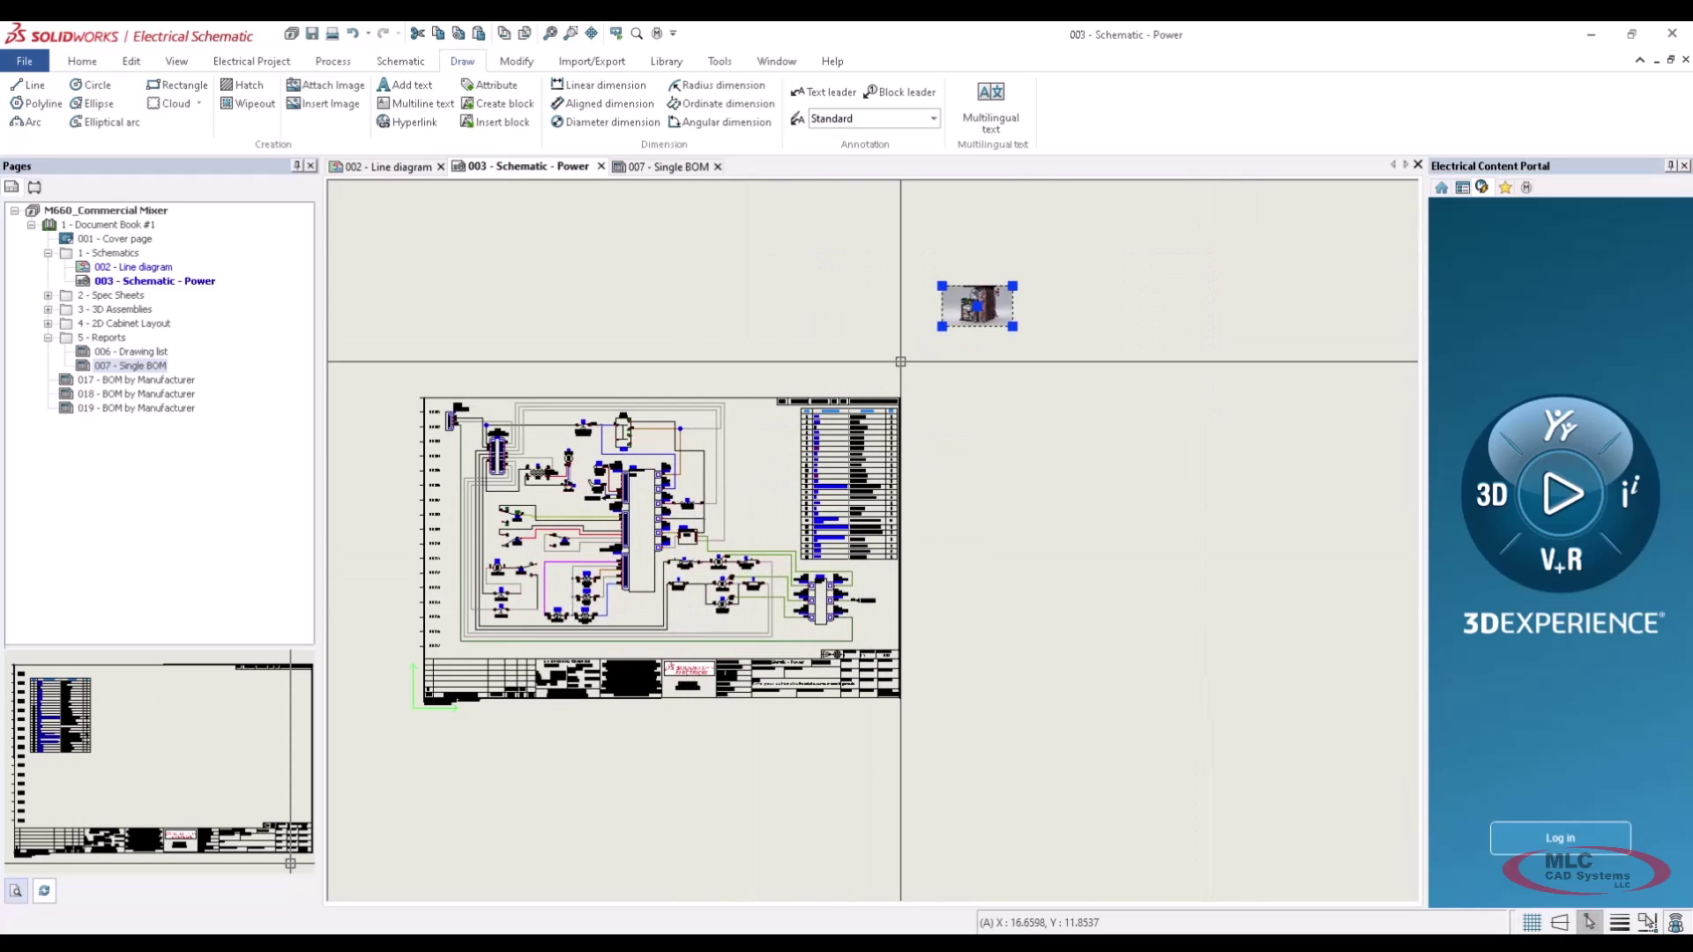
left_click(977, 306)
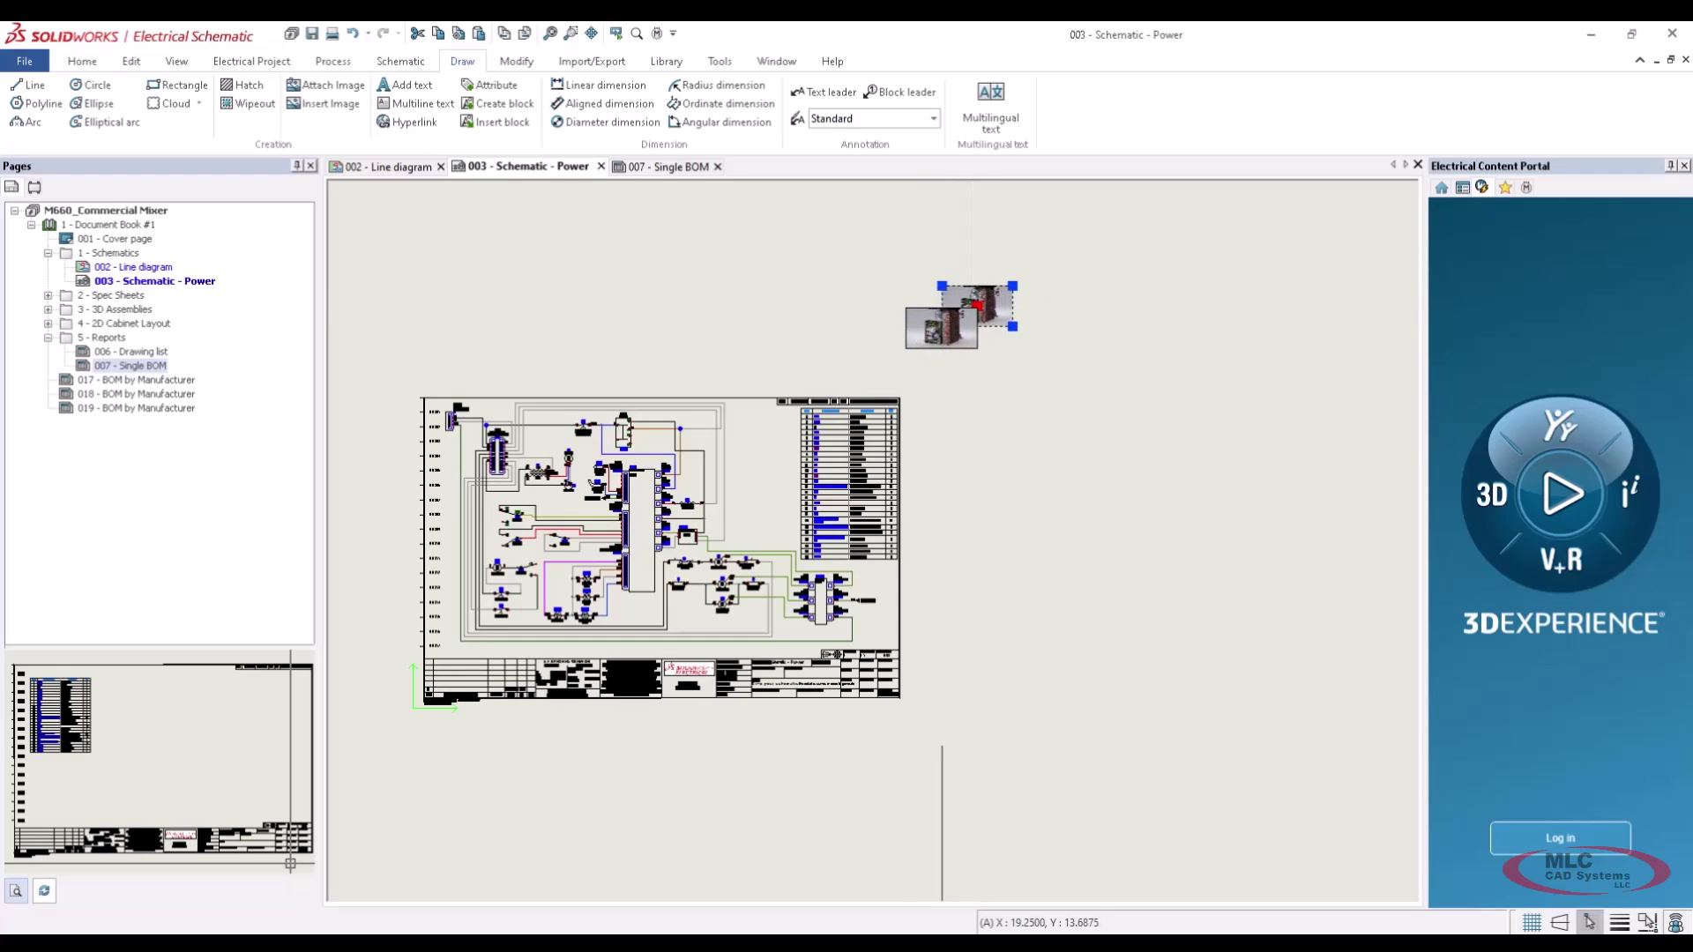
left_click(762, 435)
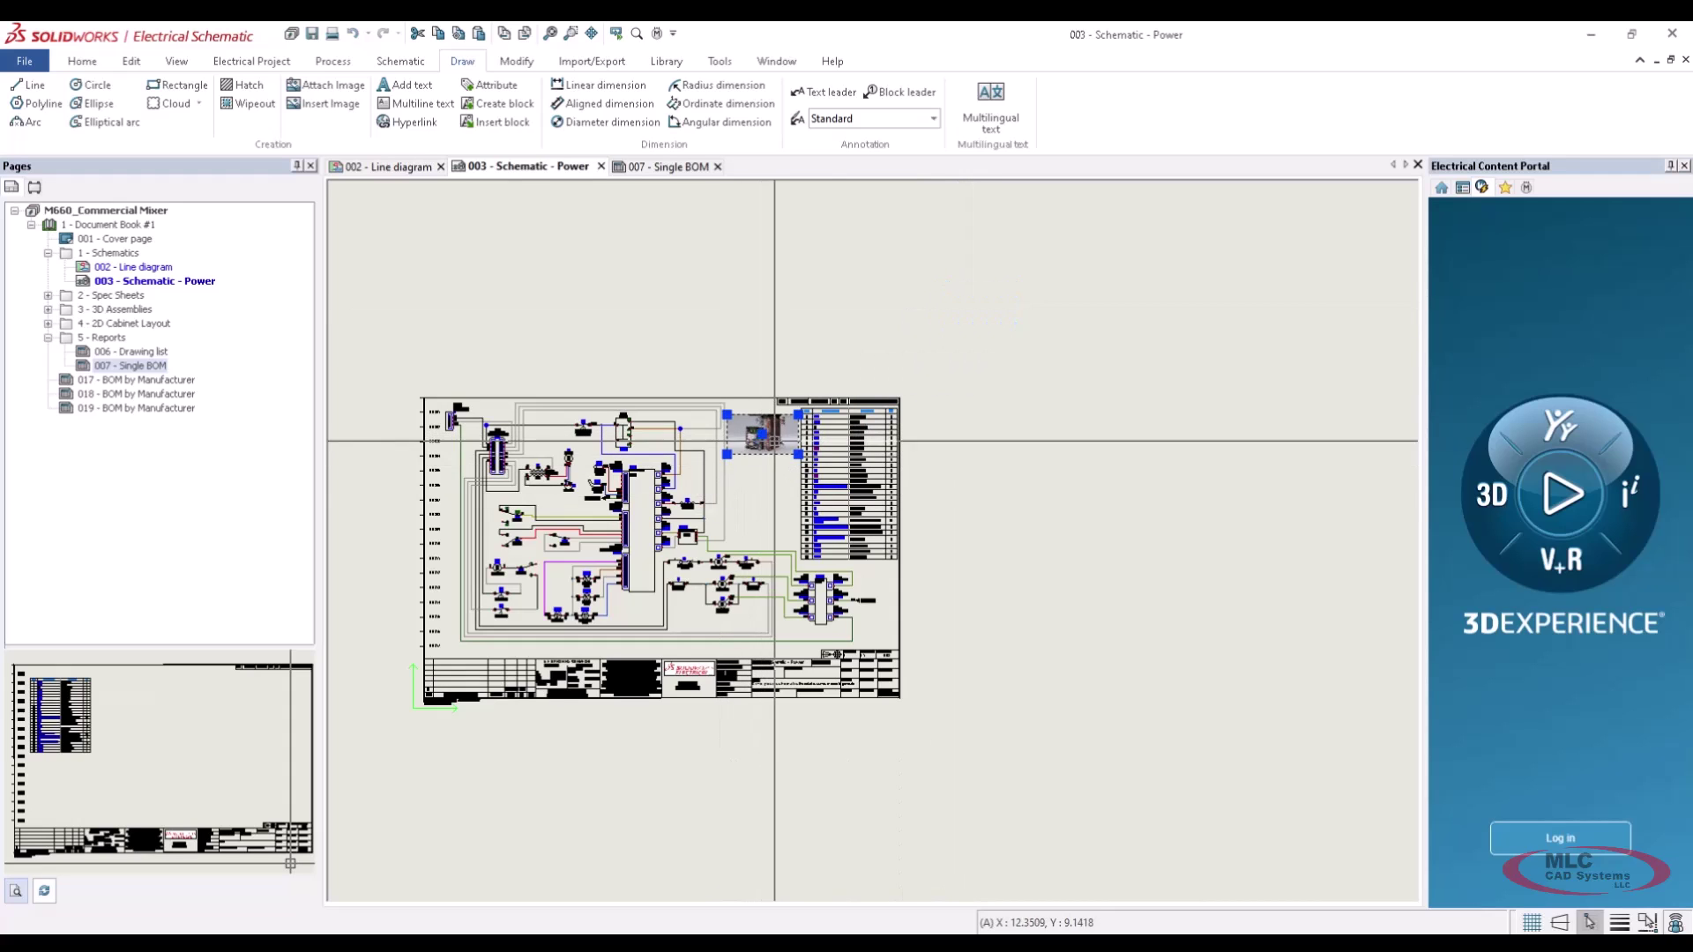
scroll(785, 457, "up", 2)
scroll(785, 458, "up", 2)
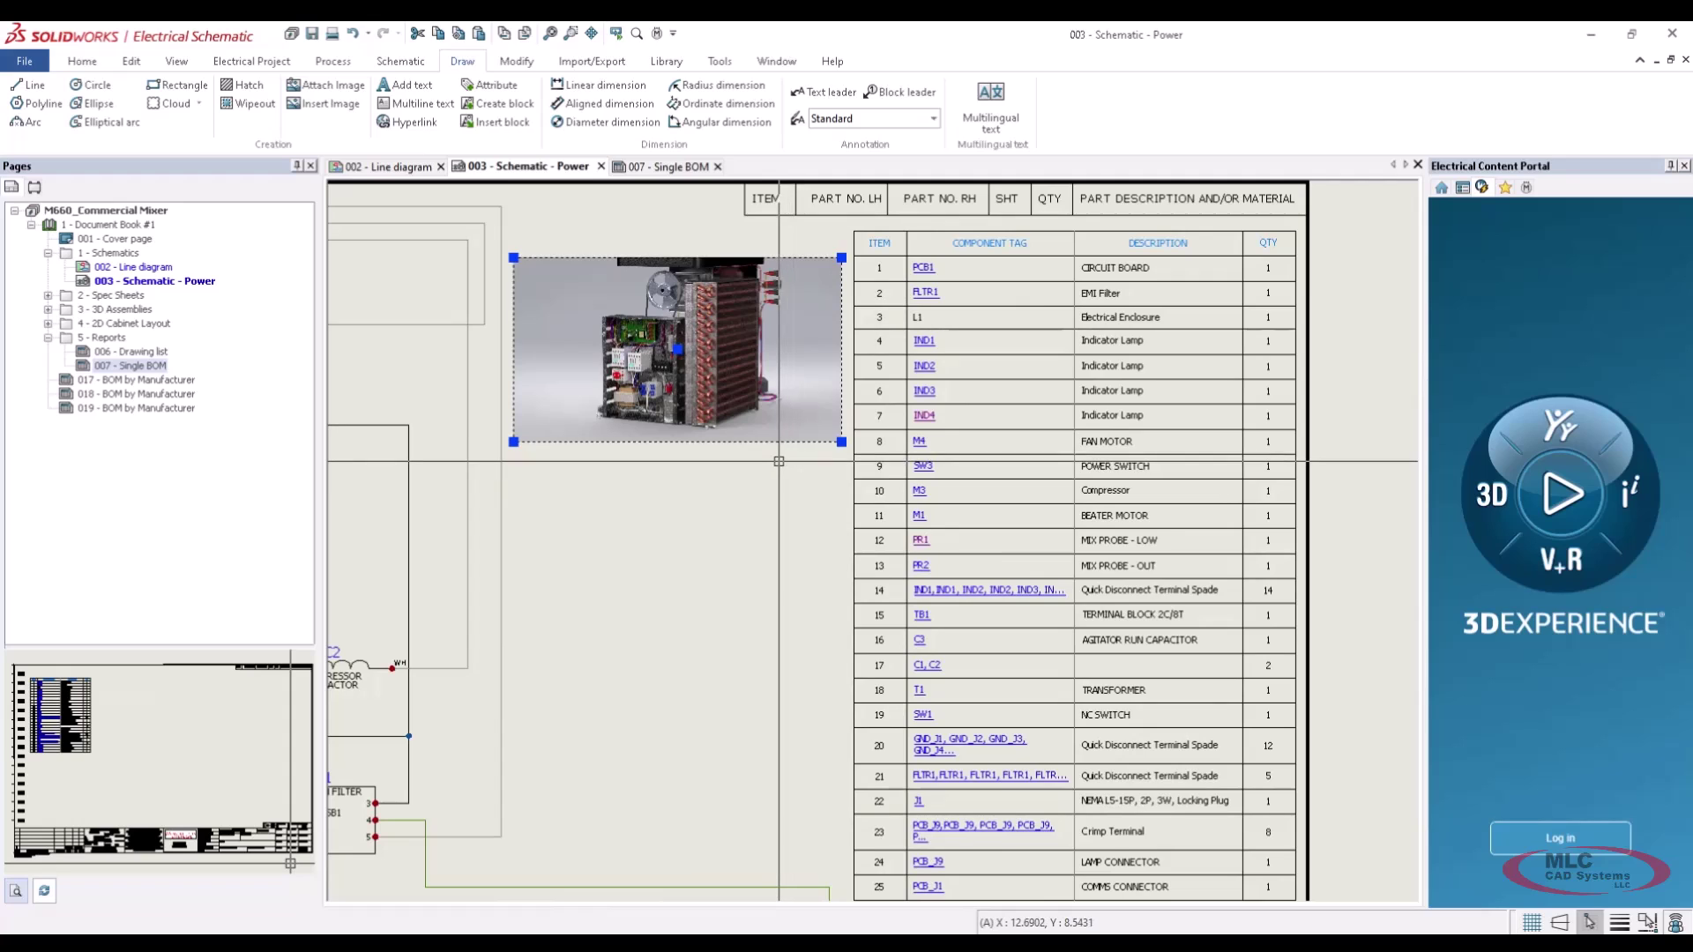
scroll(758, 429, "down", 5)
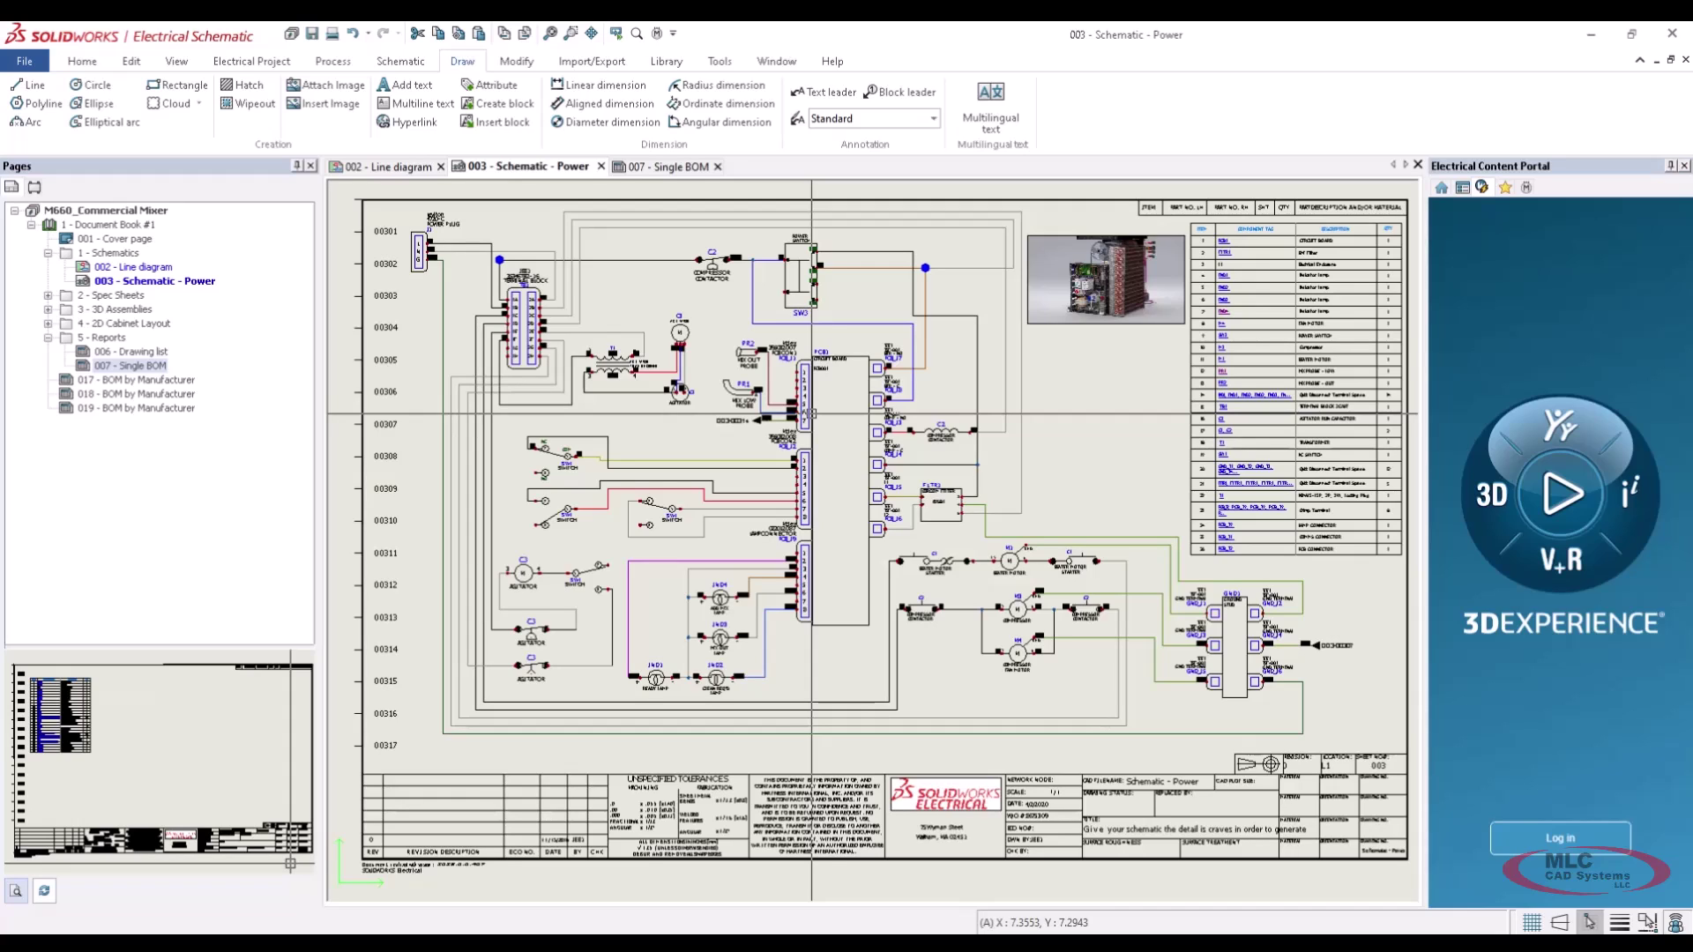
Review the PDF export settings for the M660_Commercial Mixer project, including the portrait, landscape and automatic orientations and page thumbnails, and close without exporting
right_click(113, 213)
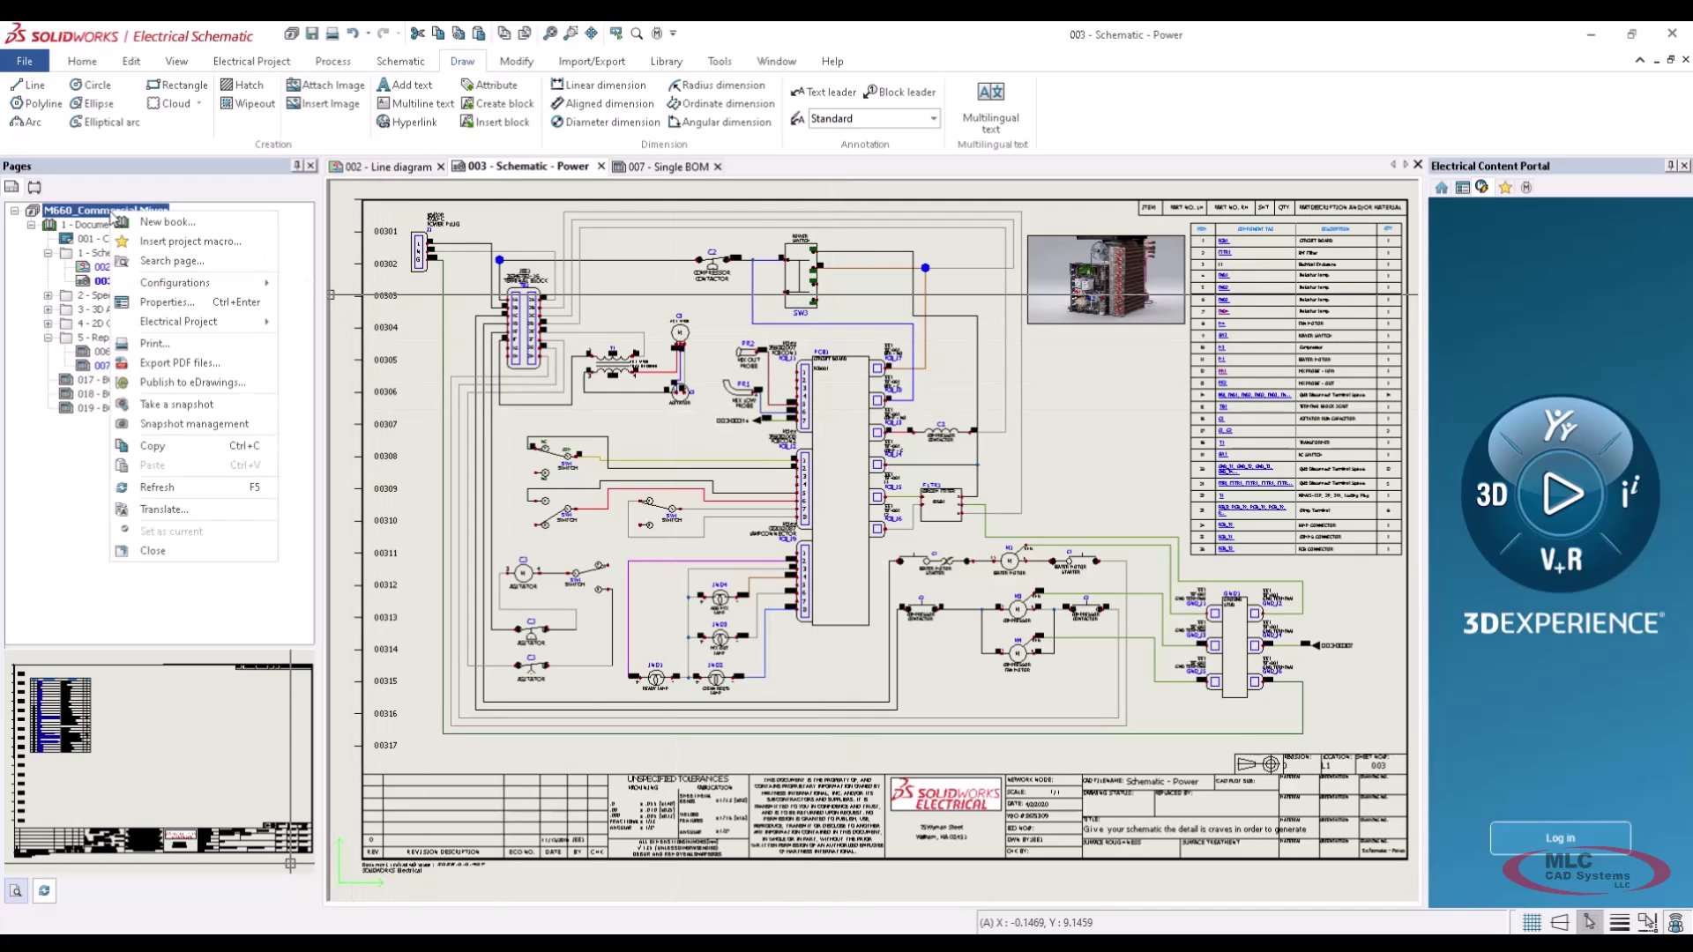
left_click(188, 361)
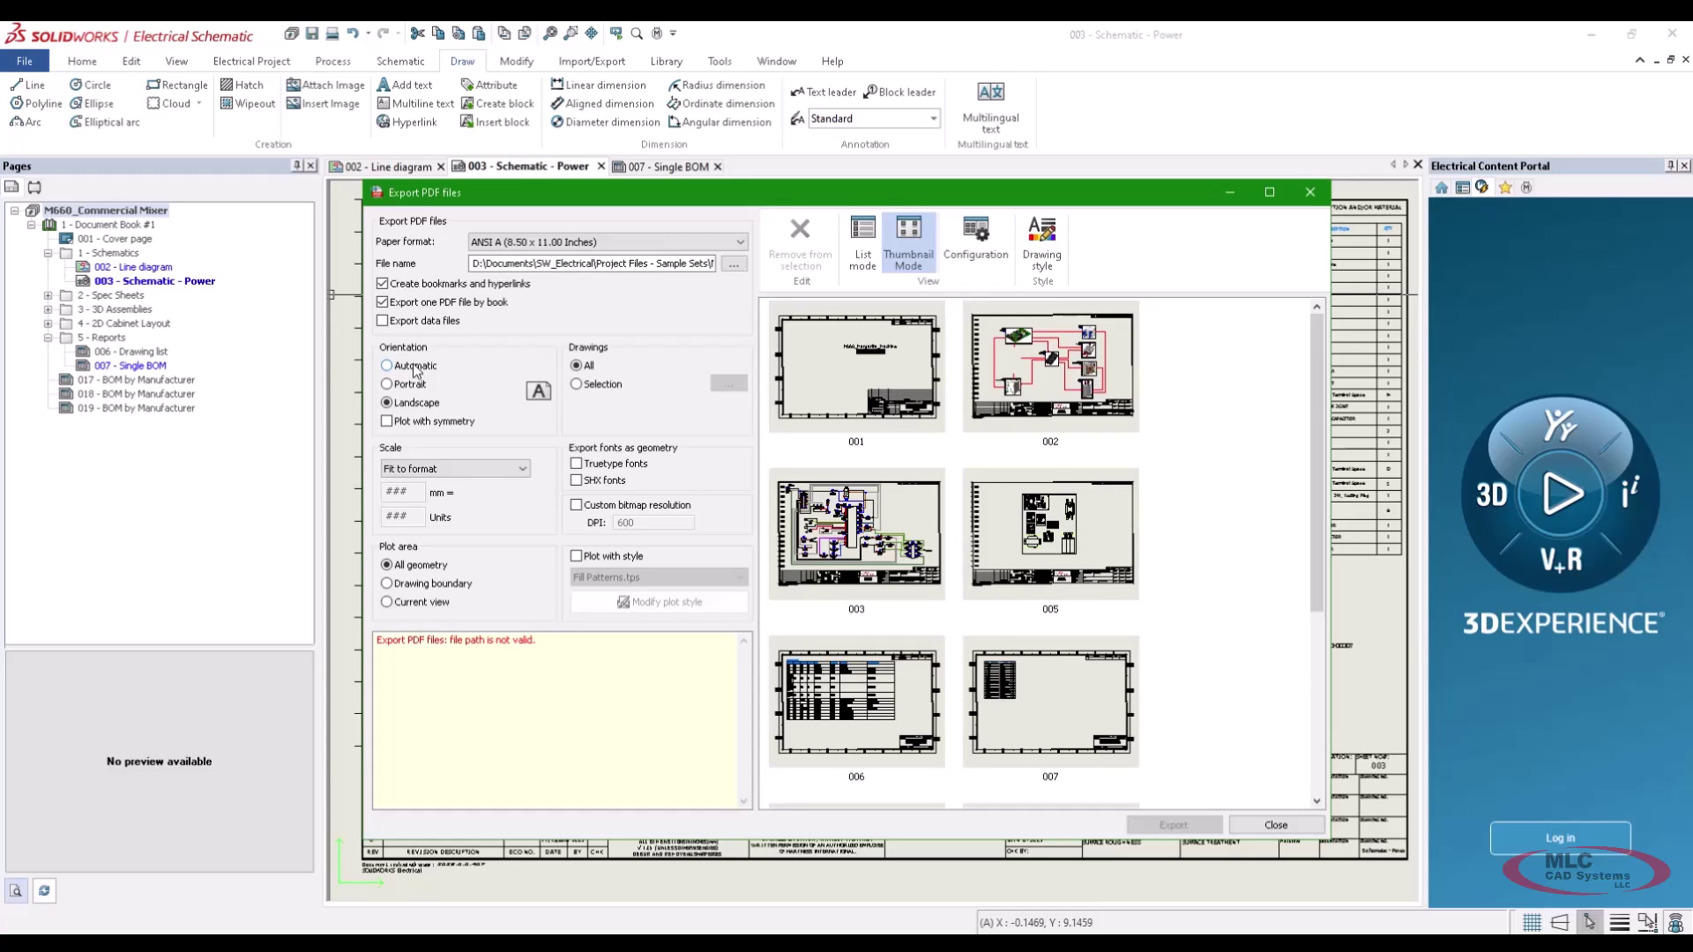
left_click(414, 386)
left_click(418, 403)
left_click(417, 367)
scroll(1208, 472, "down", 3)
scroll(1209, 473, "up", 3)
left_click(1288, 823)
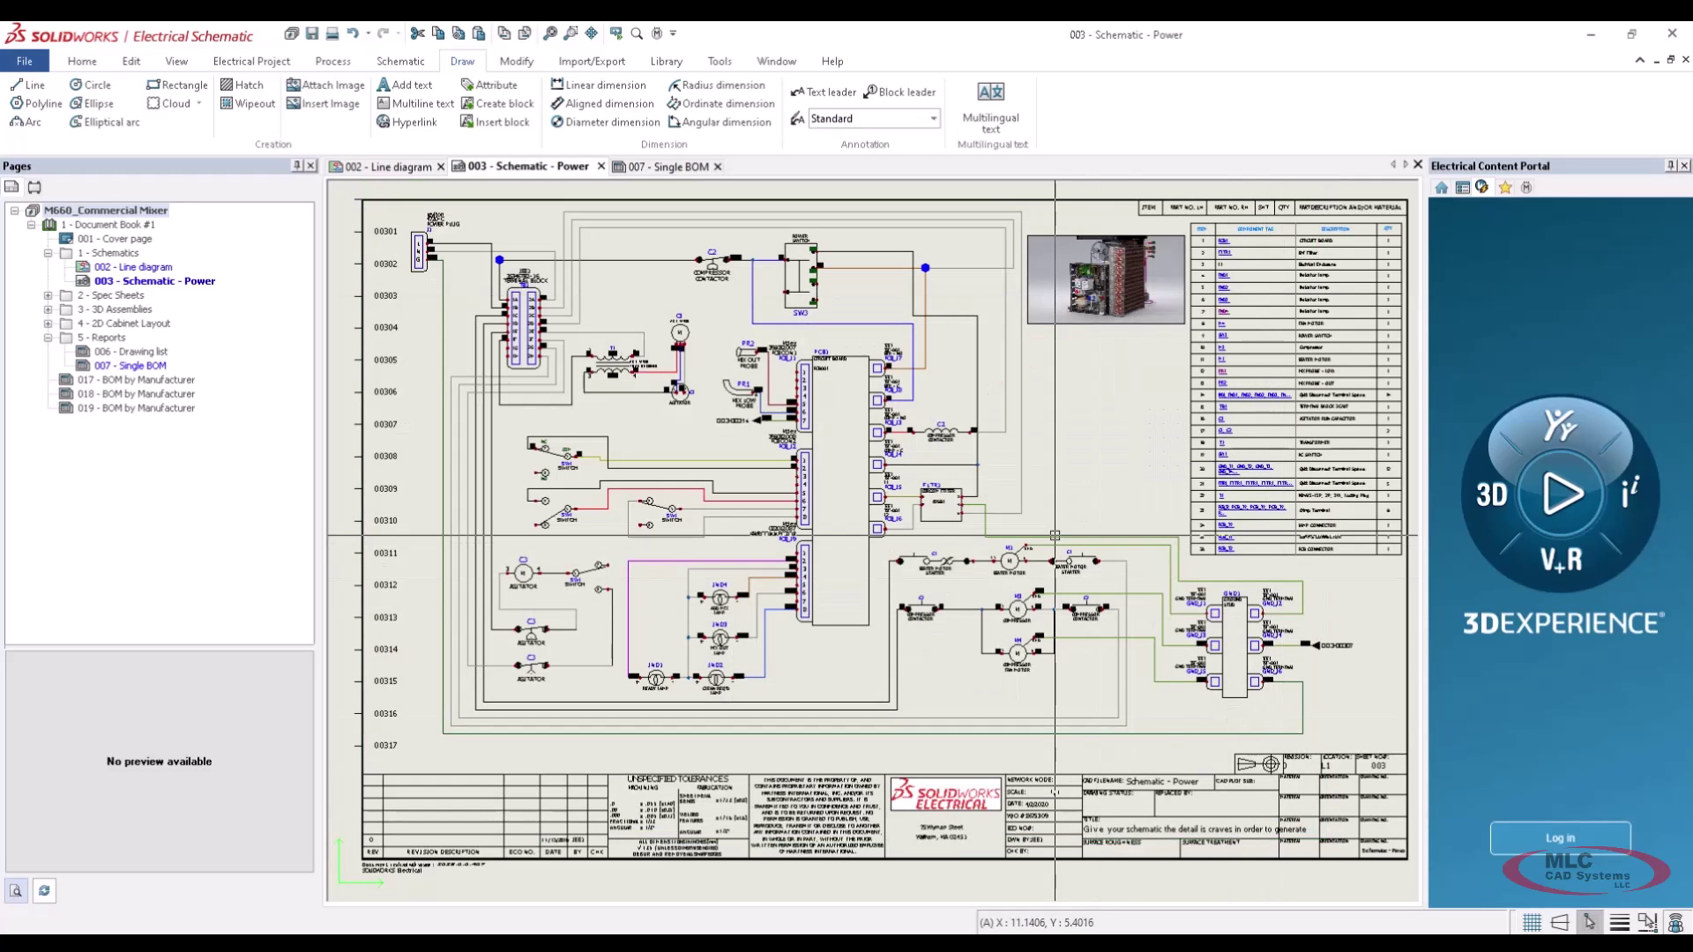